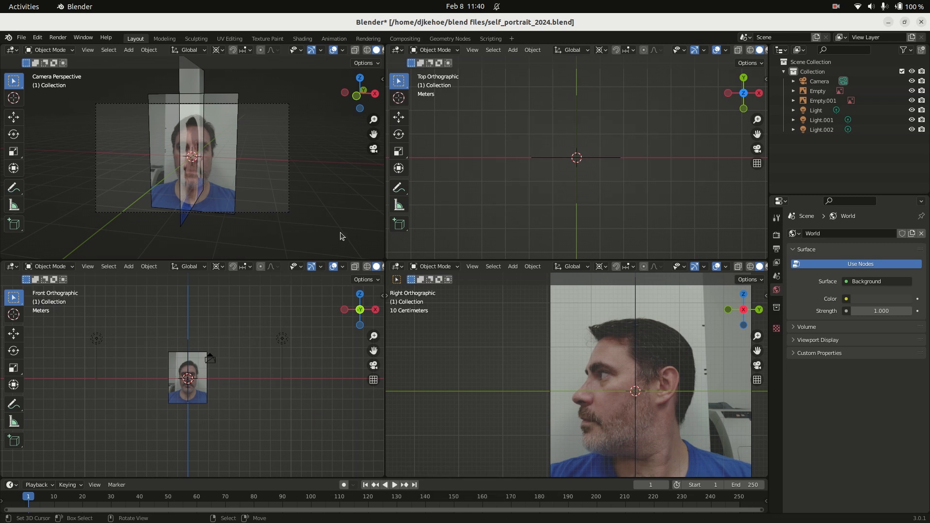
Examine the front and side reference photos of the head up close in their orthographic views
scroll(198, 376, "up", 4)
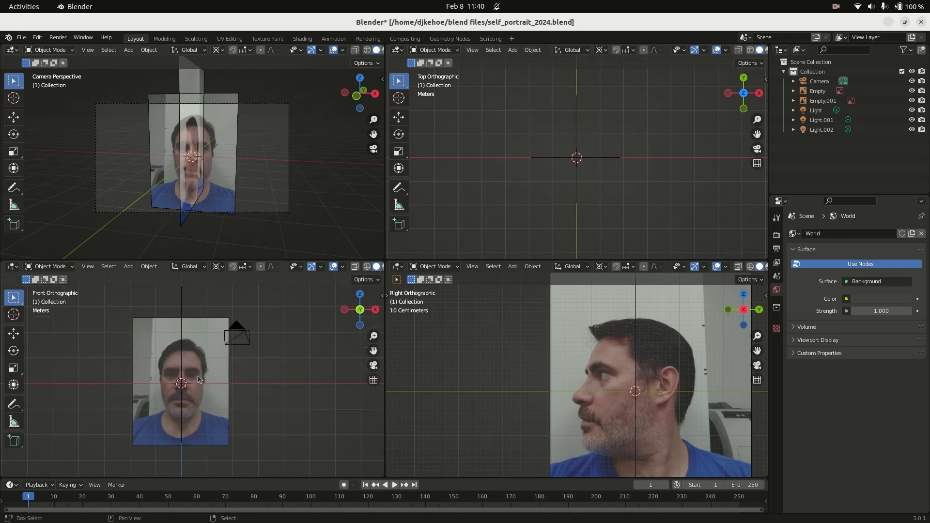
key("ctrl+space")
scroll(438, 349, "up", 3)
key("ctrl+space")
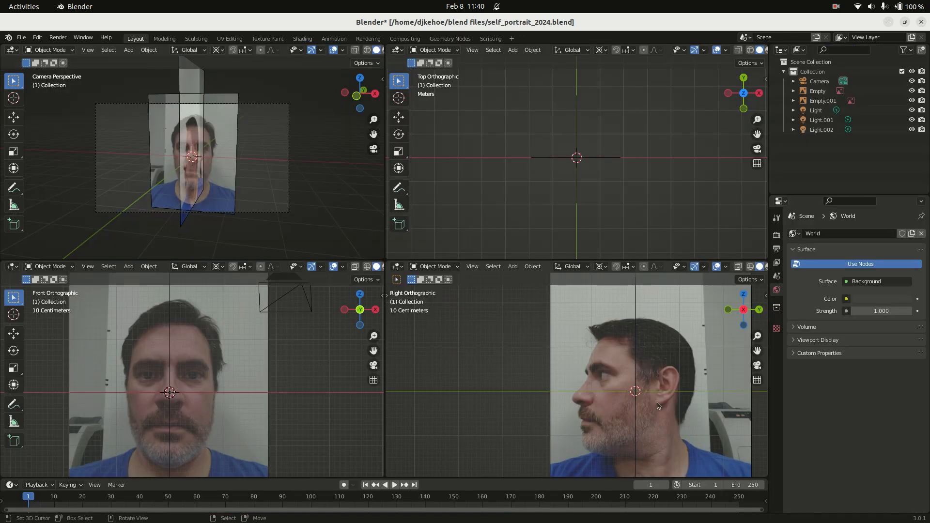
middle_click_drag(614, 408, 580, 388, "shift")
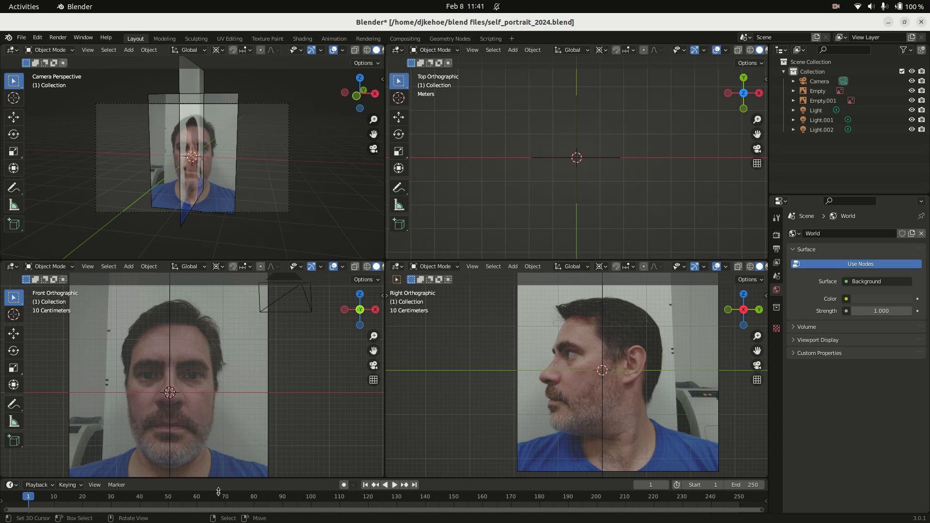
middle_click_drag(572, 366, 542, 385)
key("KP_3")
Switch to Chromium, examine the "Loop Mask help" image and related face loops results, and return to Blender
key("alt+Tab")
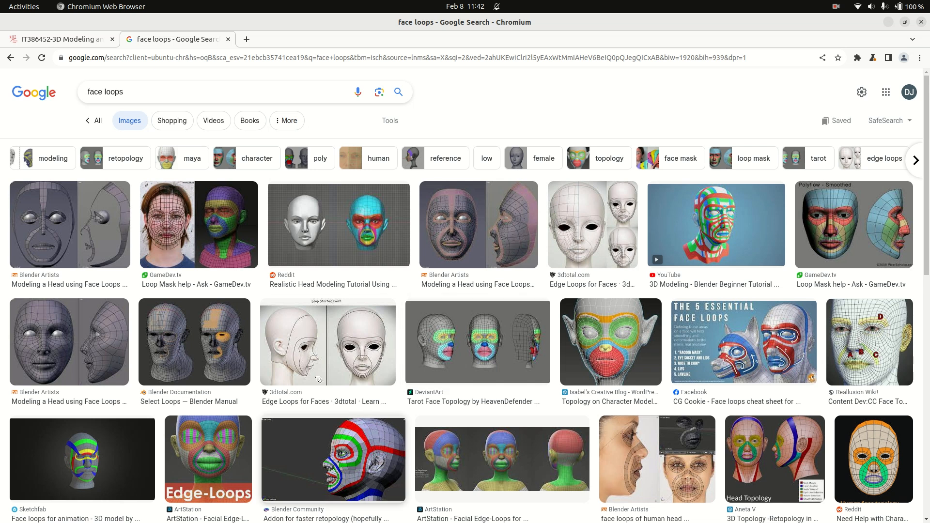
left_click(179, 234)
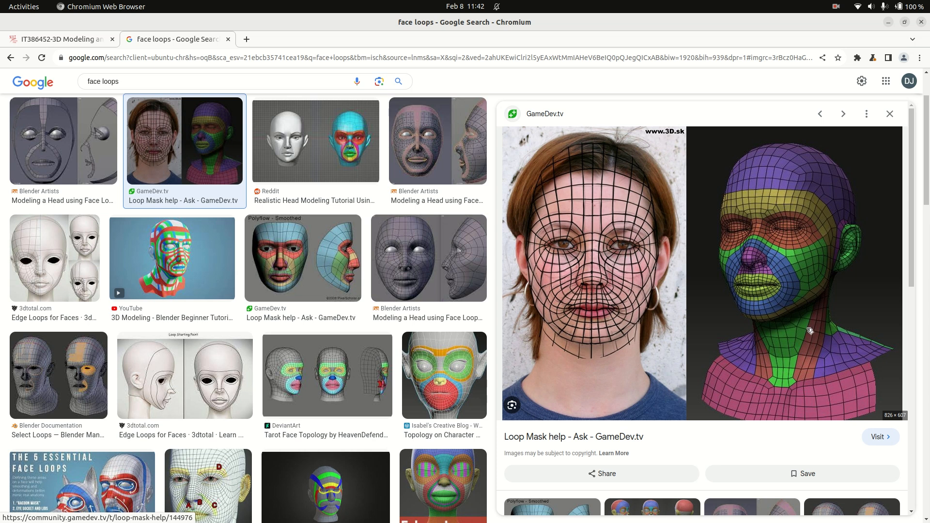
scroll(734, 355, "down", 1)
scroll(734, 355, "down", 5)
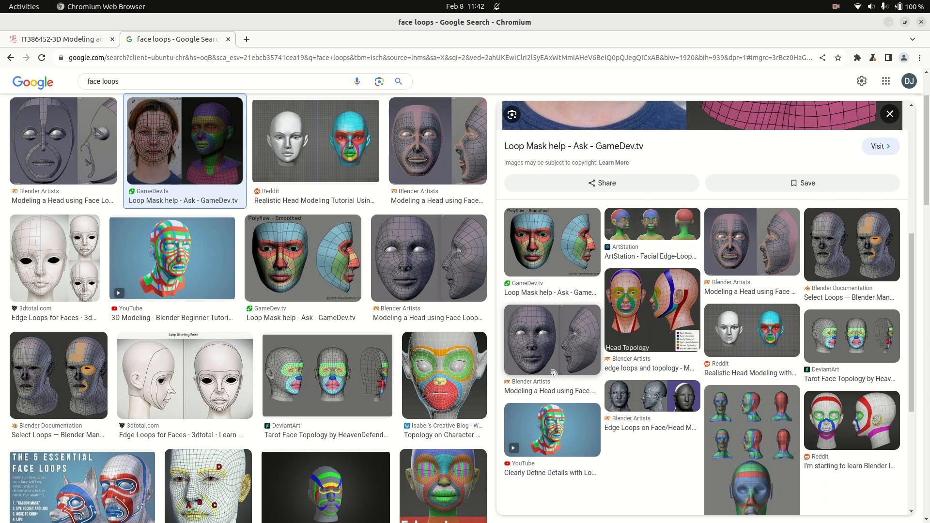
scroll(481, 290, "up", 3)
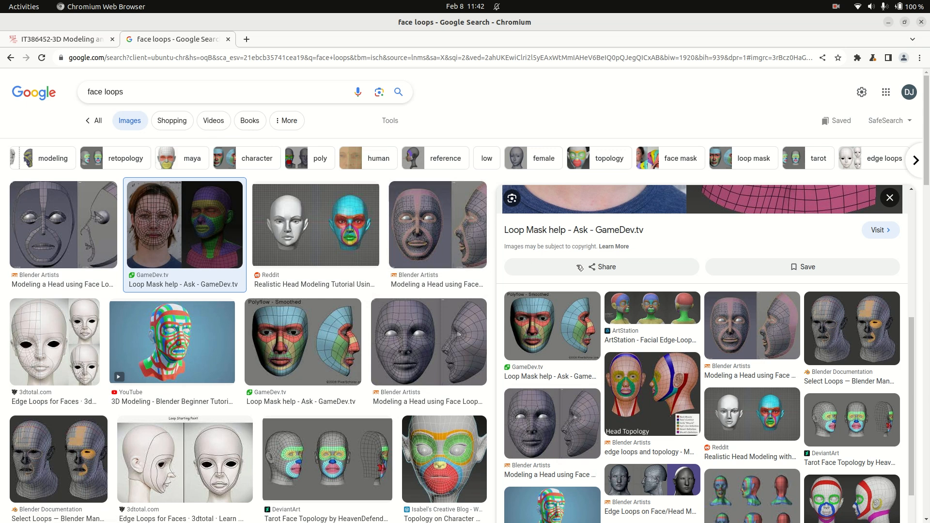
key("alt+Tab")
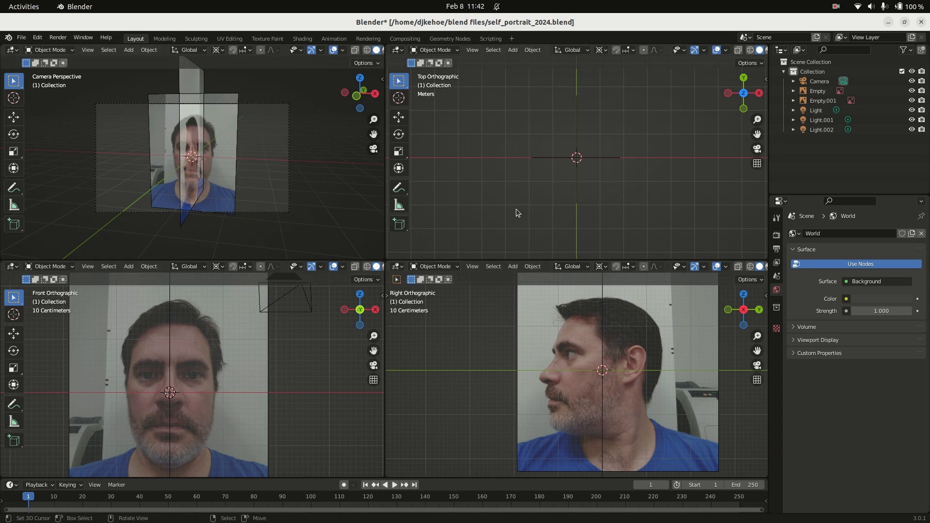
Add a plane mesh and move it up beside the top of the head, with its inner edge near the face's centre line
key("shift+a")
mouse_move(574, 173)
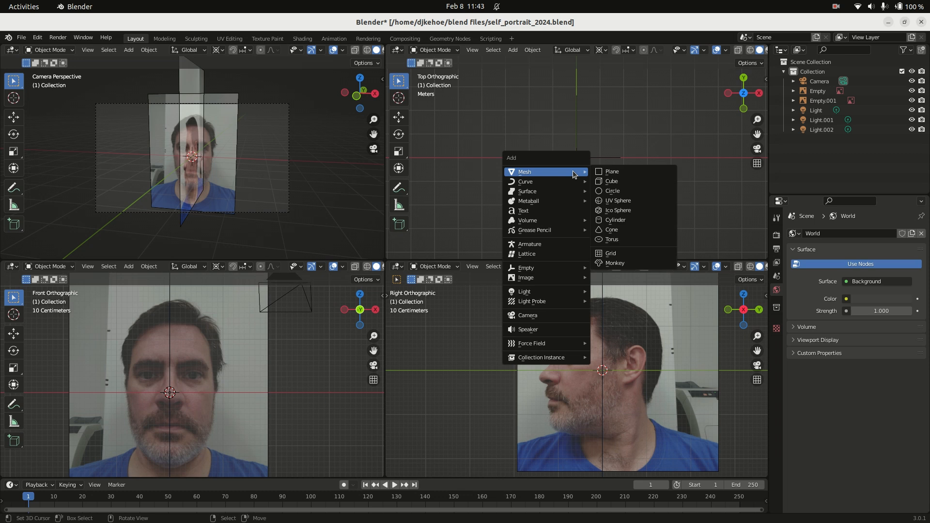
left_click(611, 172)
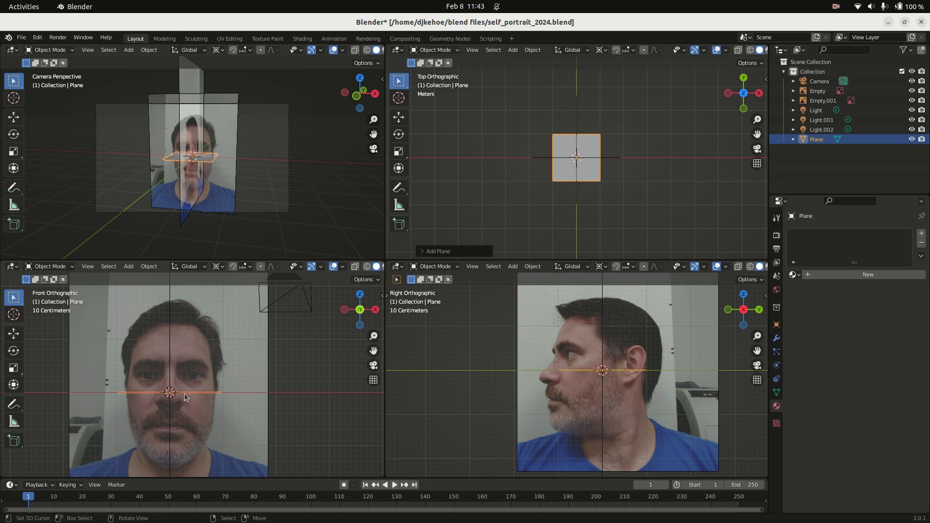
key("g")
left_click(237, 321)
left_click(283, 319)
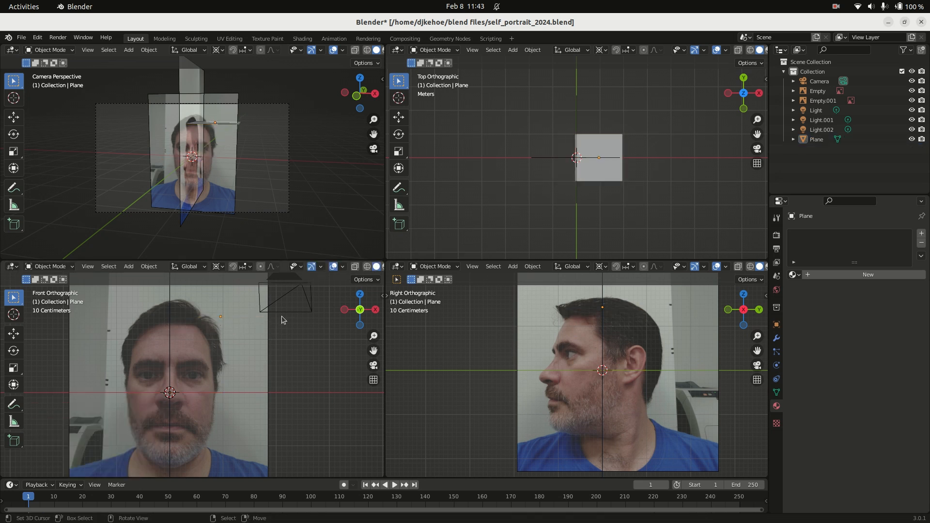
Show the front view in wireframe and pull the plane's outer edge inward over the top of the forehead
key("shift+z")
key("shift+z")
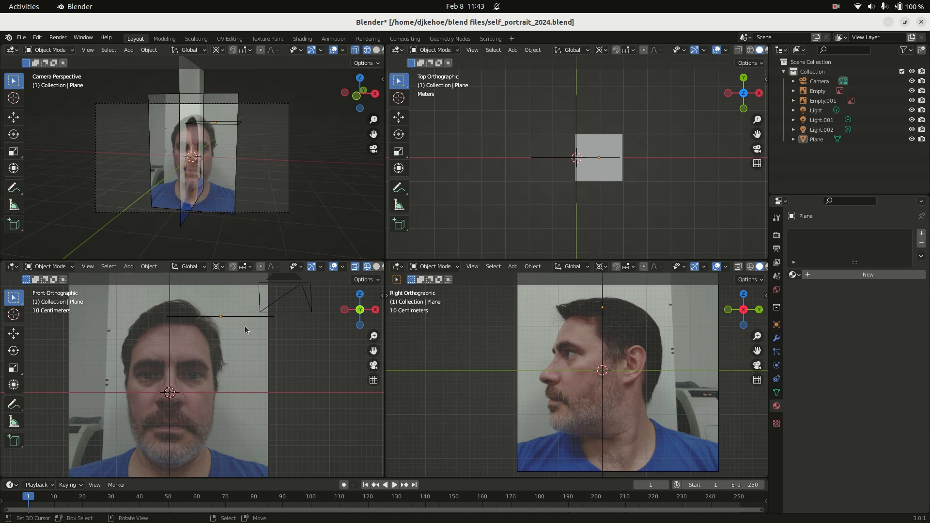
key("Tab")
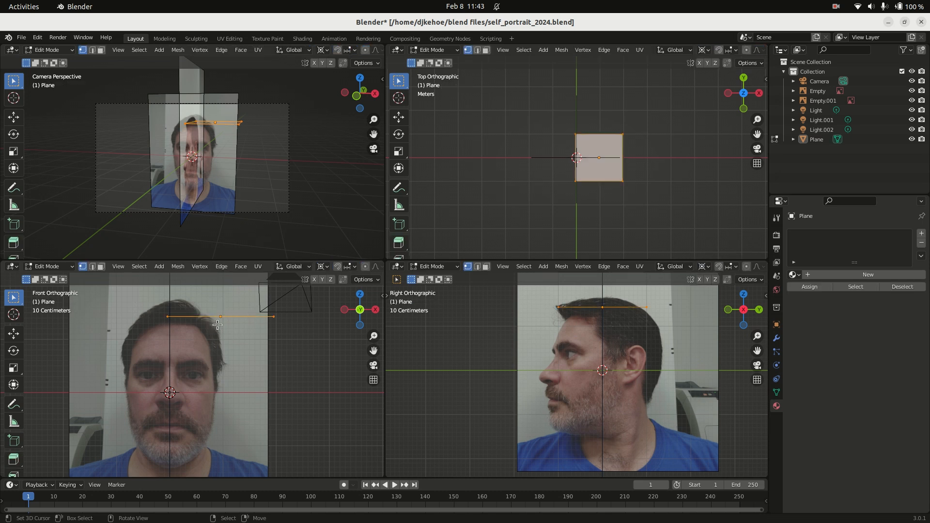
key("alt+a")
key("b")
left_click_drag(301, 318, 259, 291)
key("g")
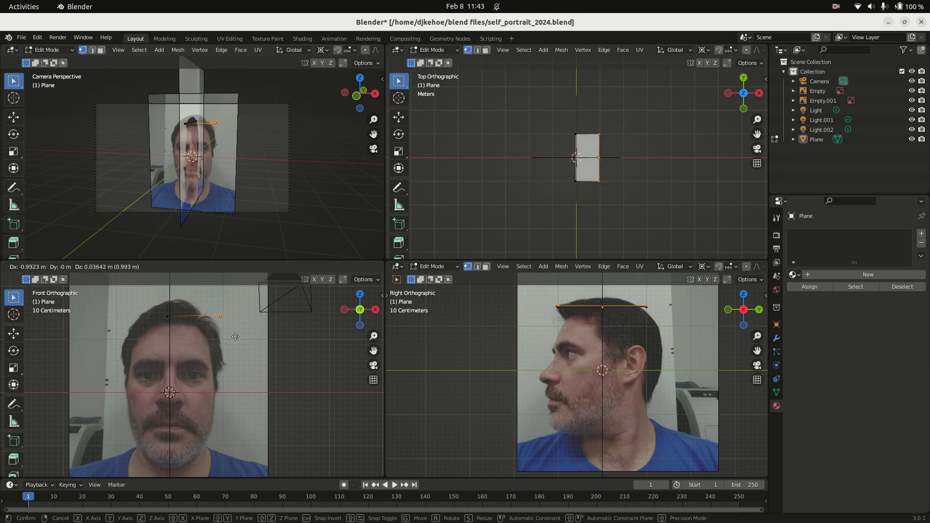
left_click(216, 343)
Extrude the plane's outer edge in successive segments down the side of the face to the chin, following the front photo
left_click(208, 340, "ctrl")
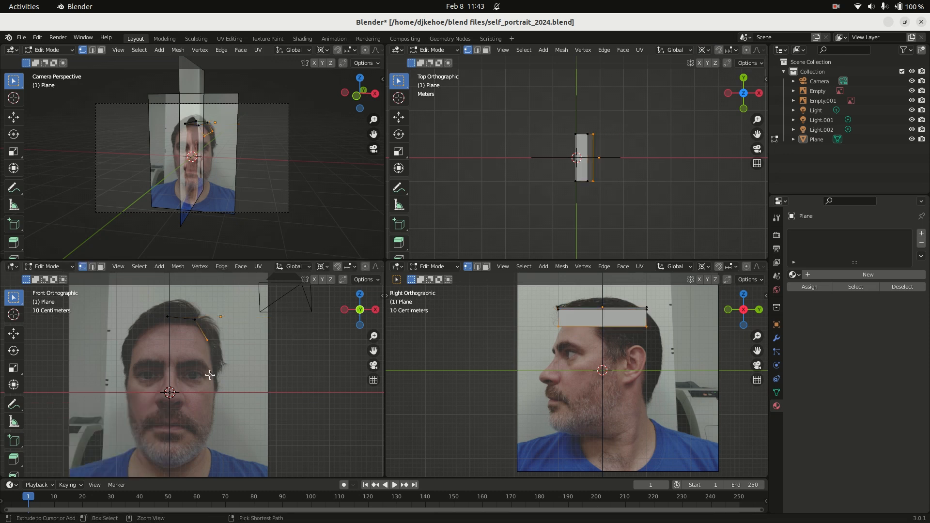
left_click(210, 375, "ctrl")
left_click(208, 417, "ctrl")
left_click(199, 448, "ctrl")
left_click(175, 465, "ctrl")
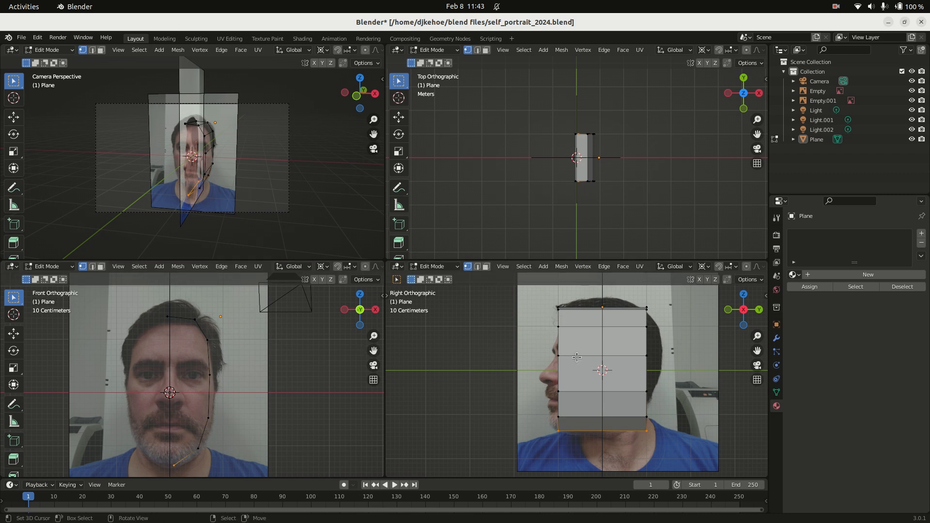
Move the strip's front edge loop back to the middle of the head in the side view
left_click(560, 317, "alt")
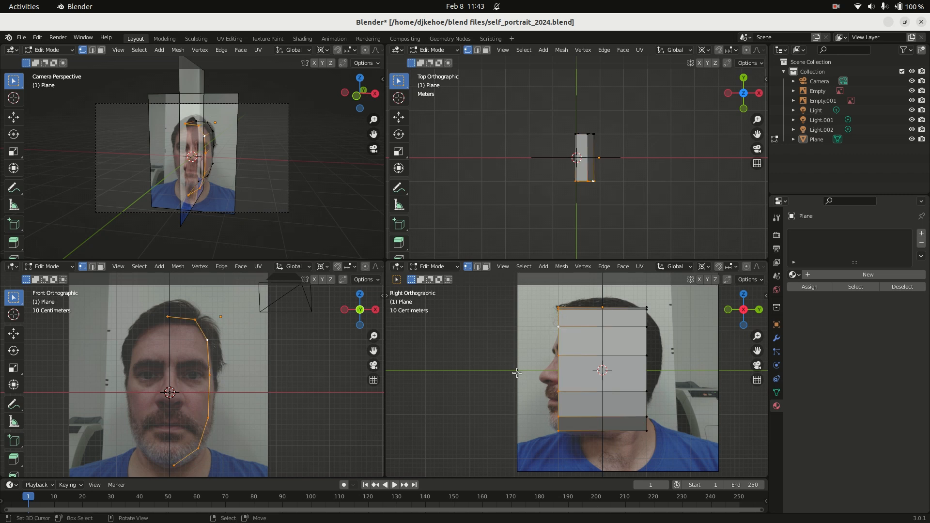
key("g")
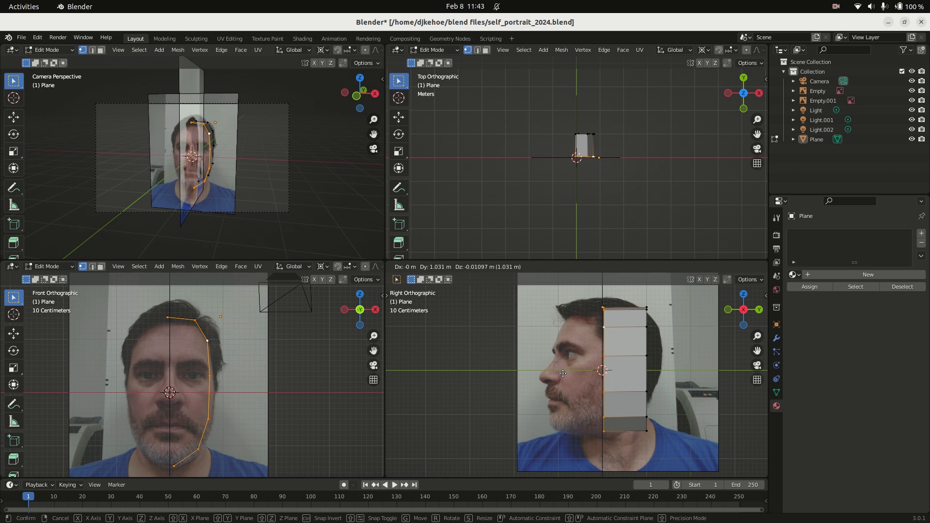
left_click(563, 374)
left_click(167, 317)
right_click(197, 320, "shift")
left_click(583, 315, "ctrl")
left_click(561, 330, "ctrl")
left_click(552, 355, "ctrl")
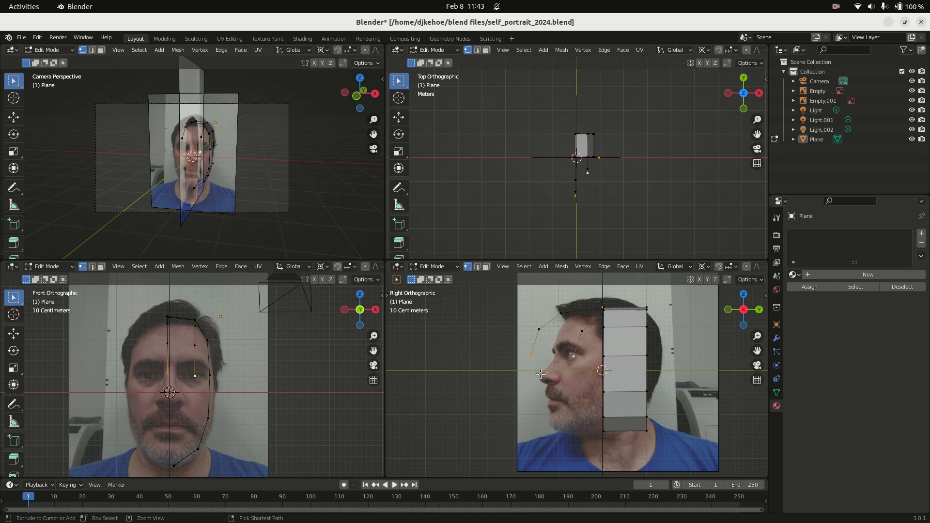
key("ctrl+z")
key("ctrl+z")
key("ctrl+z")
Extrude the strip's top front edge along the side profile over the forehead, nose, lips and chin to the neck
middle_click_drag(573, 311, 601, 354)
right_click(612, 316)
right_click(602, 305, "shift")
key("KP_3")
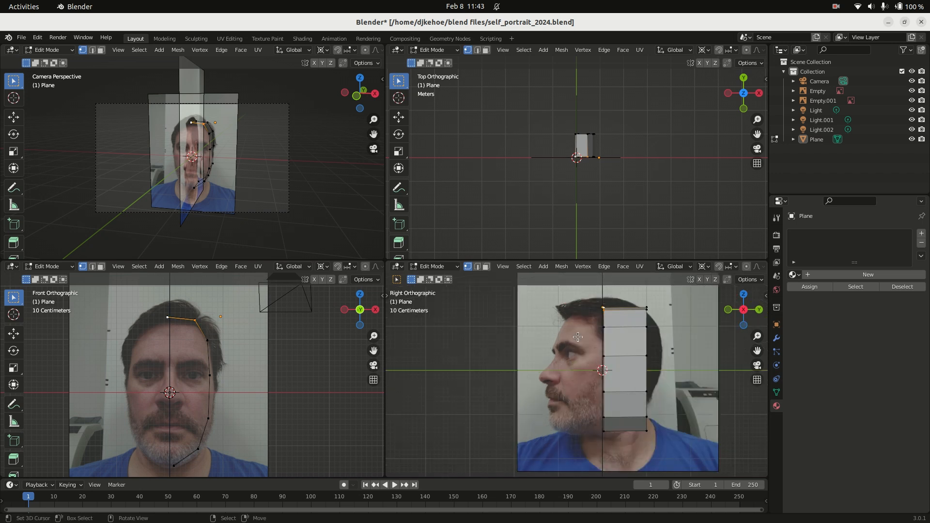
right_click(587, 312, "ctrl")
right_click(565, 326, "ctrl")
right_click(555, 347, "ctrl")
right_click(560, 357, "ctrl")
right_click(542, 377, "ctrl")
right_click(544, 386, "ctrl")
right_click(546, 391, "ctrl")
right_click(552, 399, "ctrl")
right_click(549, 405, "ctrl")
right_click(544, 414, "ctrl")
right_click(549, 418, "ctrl")
right_click(554, 431, "ctrl")
right_click(575, 433, "ctrl")
right_click(592, 437, "ctrl")
Inspect the extruded face strips in perspective, leave Edit Mode and delete the plane object
middle_click_drag(630, 233, 543, 109)
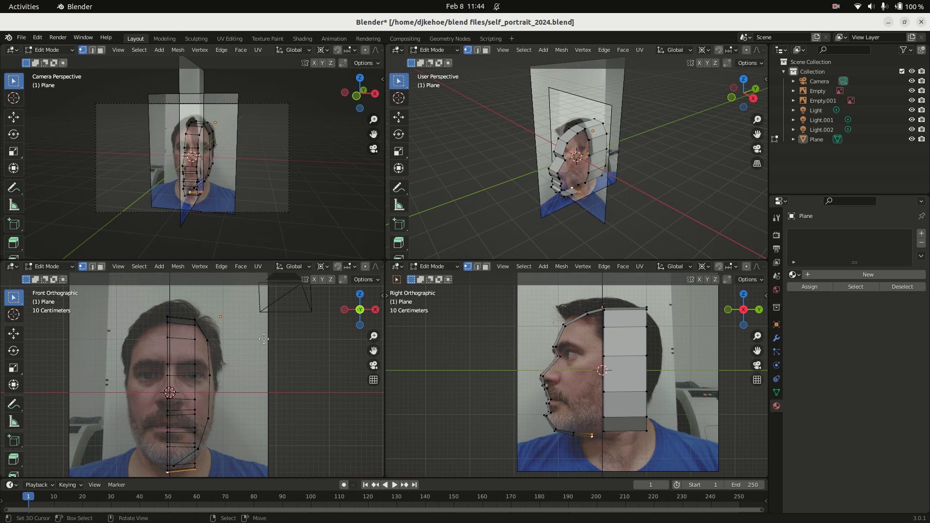
key("Tab")
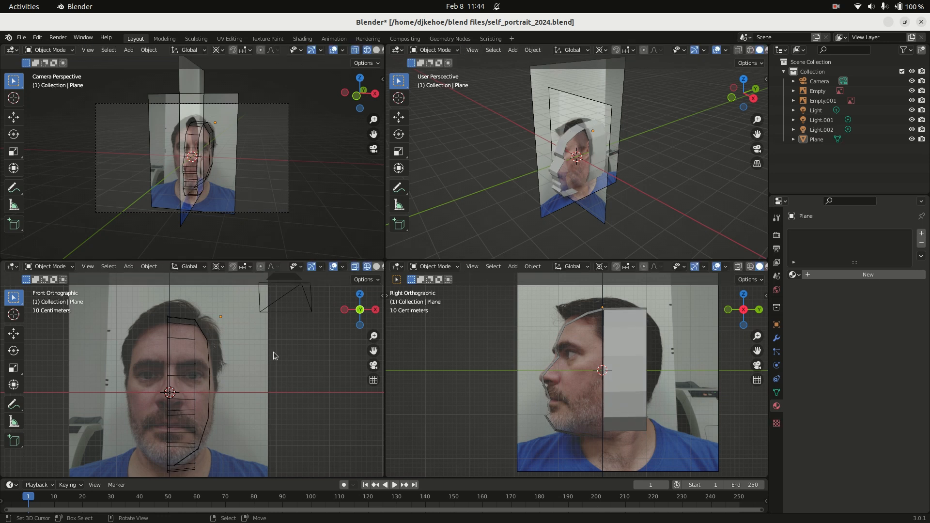
left_click(185, 343)
left_click(186, 342)
key("x")
left_click(245, 351)
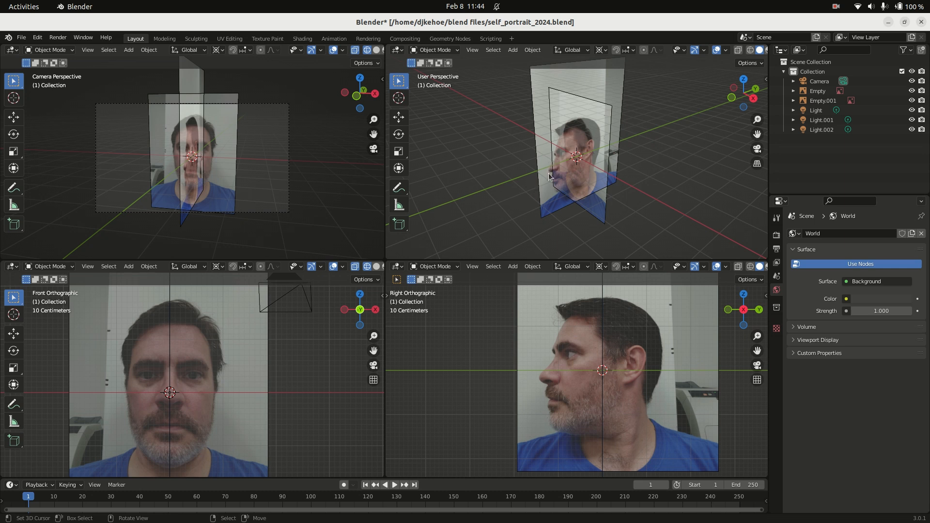
Add a new plane in the top view and, in Edit Mode, move its mesh along X until one edge lies on the centre line
key("KP_7")
key("shift+a")
mouse_move(563, 177)
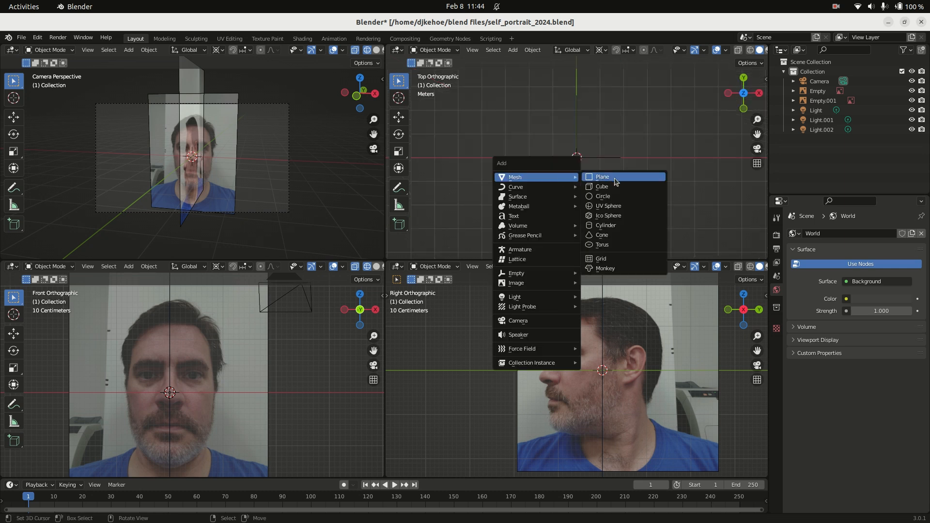
left_click(615, 180)
key("Tab")
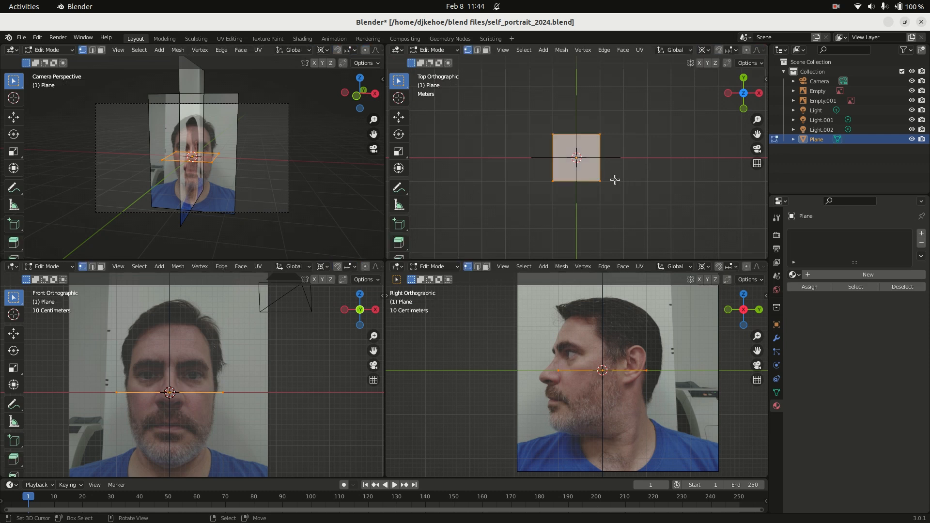
key("g")
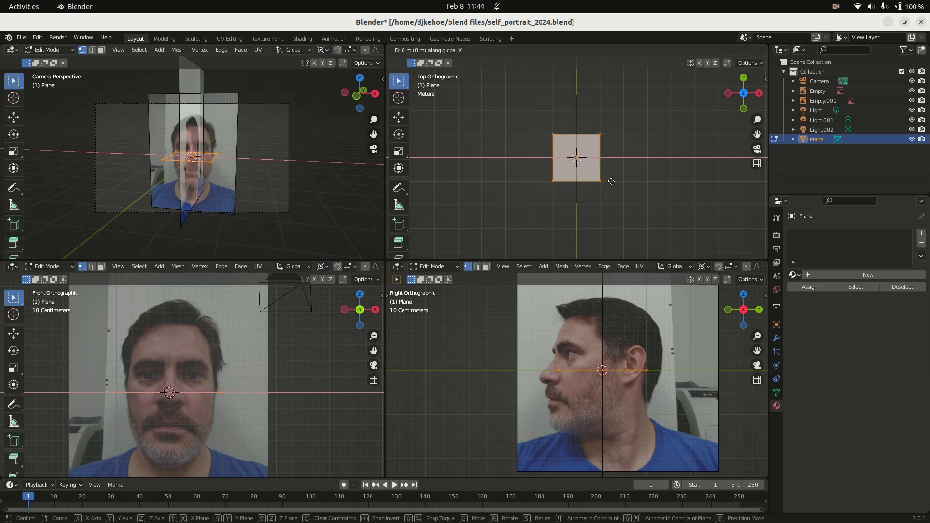
left_click(622, 180)
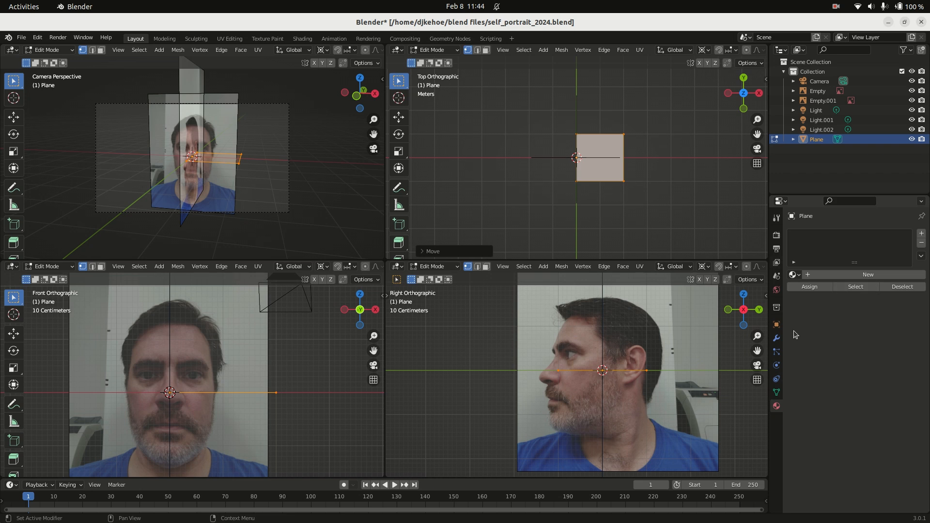
Add a Mirror modifier on the X axis and a Subdivision Surface modifier to the plane, both with on-cage display enabled
left_click(777, 339)
left_click(815, 234)
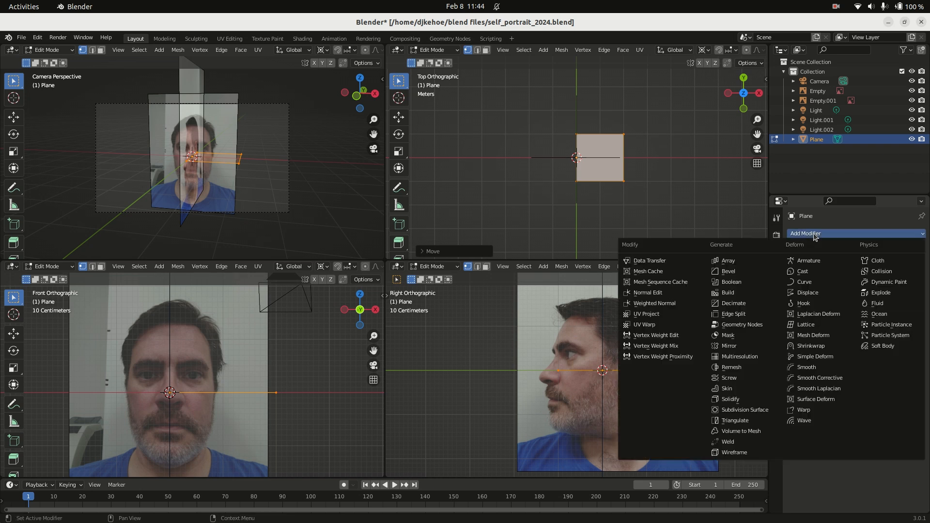
left_click(743, 347)
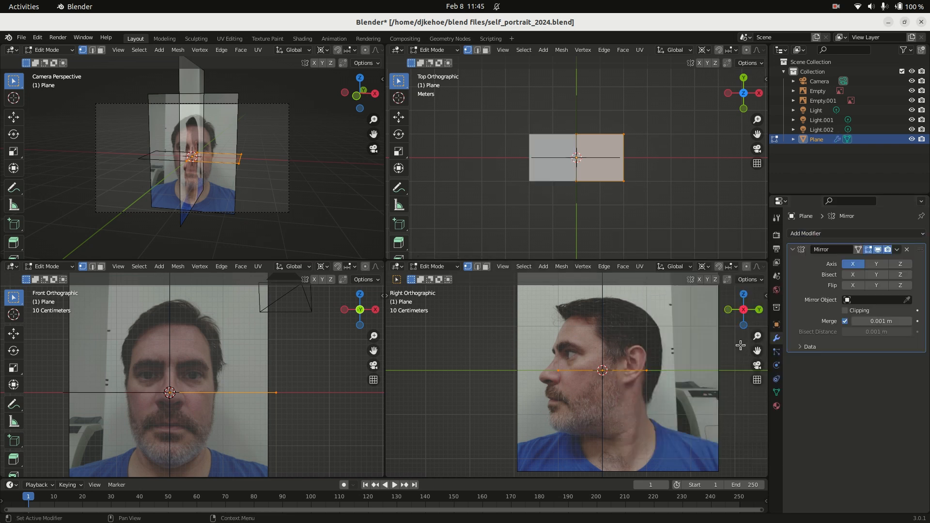
left_click(859, 249)
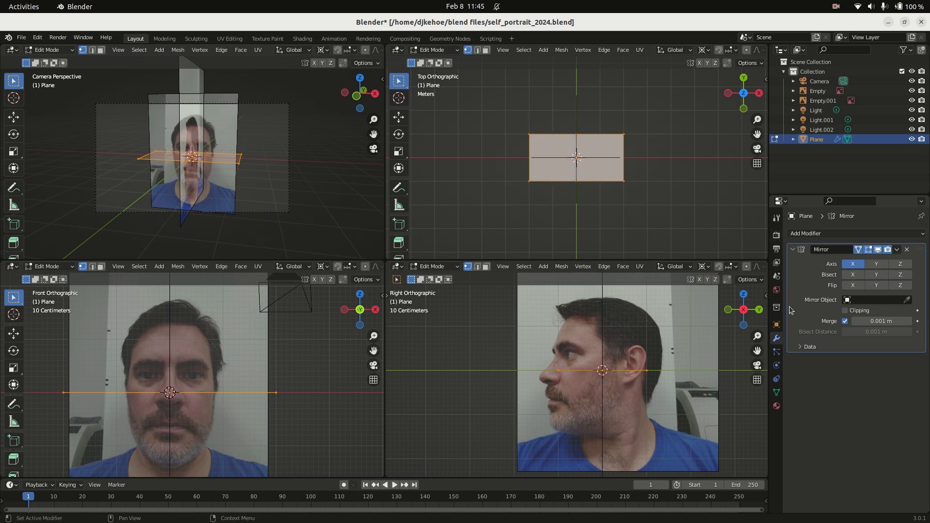
left_click(791, 235)
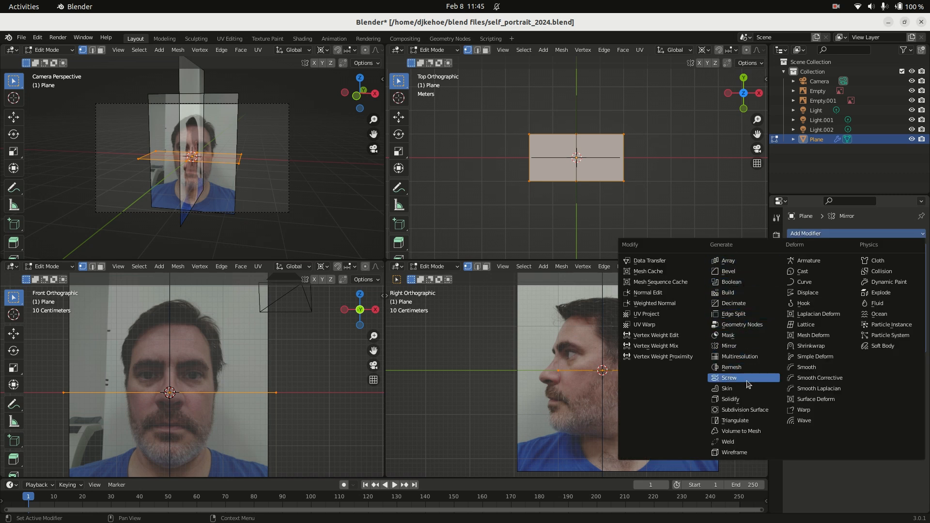
left_click(758, 412)
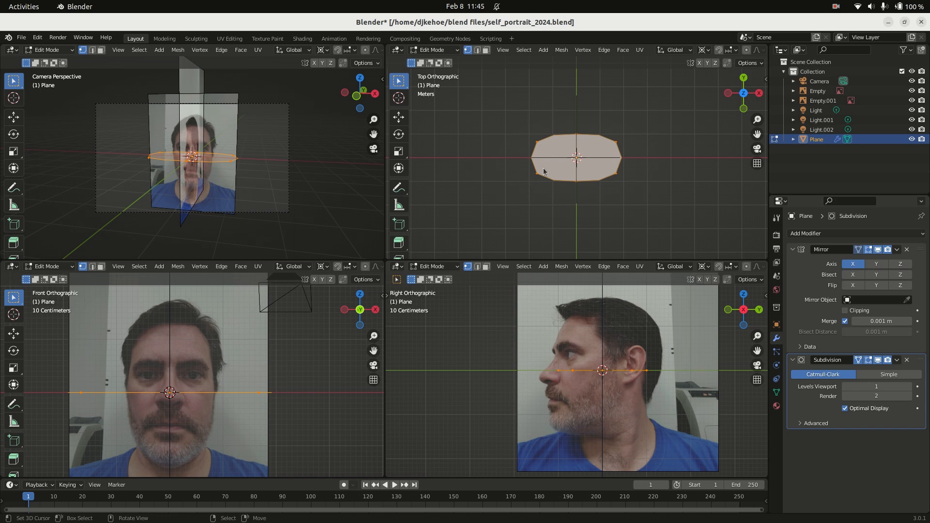
Return to Object Mode and add a UV sphere at the 3D cursor
key("Tab")
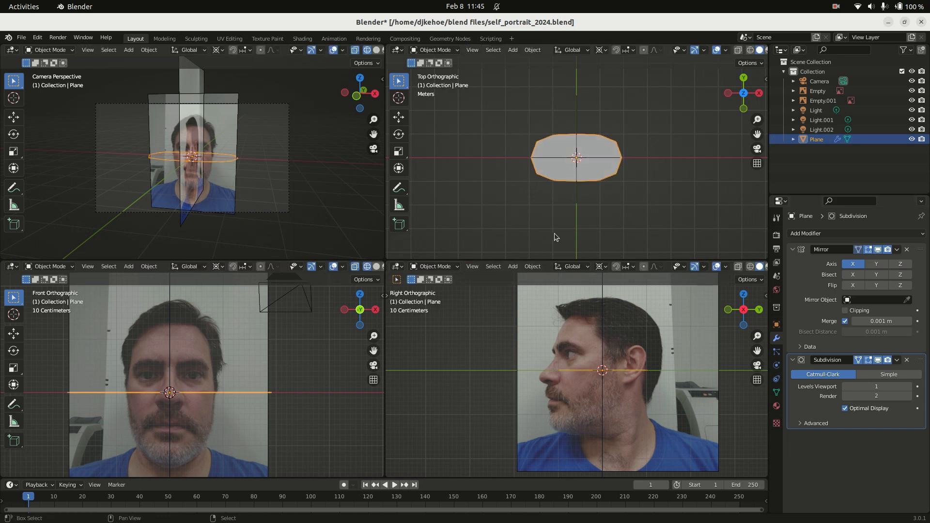
key("shift+a")
mouse_move(561, 214)
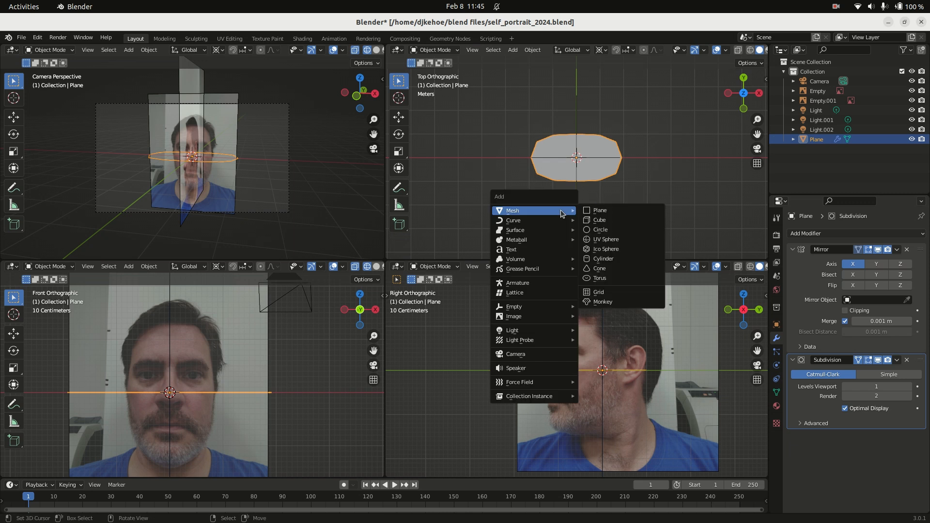
left_click(622, 239)
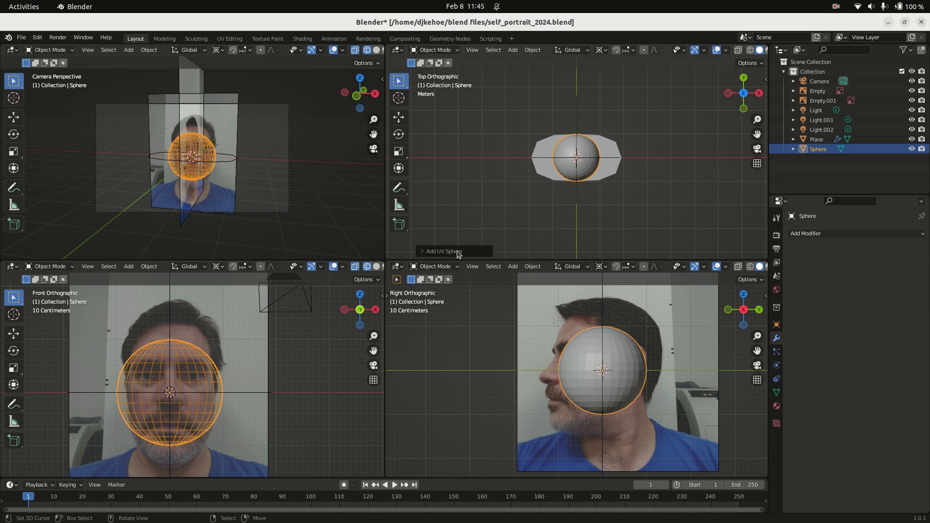
Set the new UV sphere to 16 segments and 12 rings
left_click(422, 251)
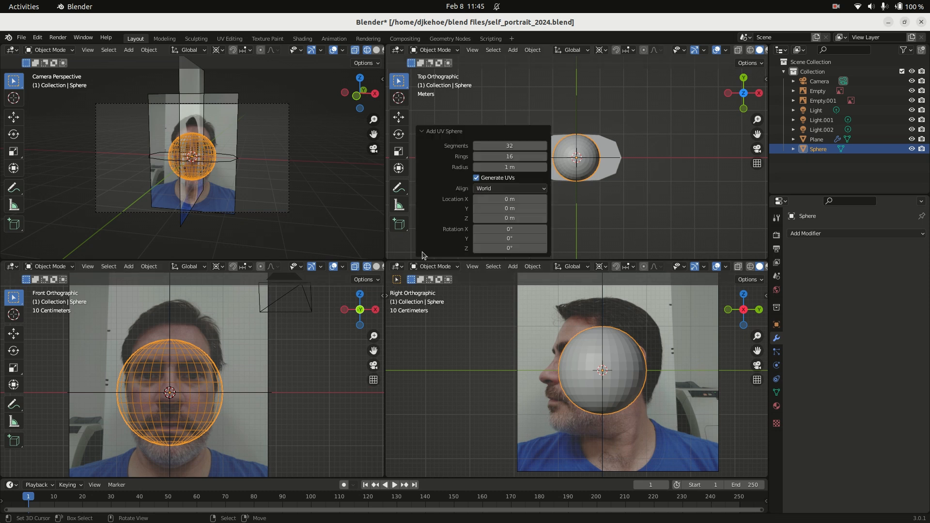
left_click(515, 146)
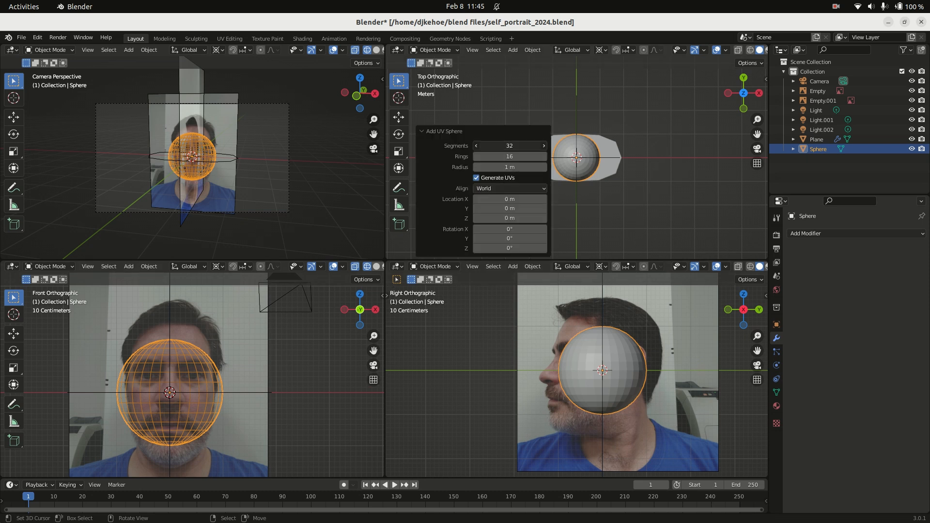
key("Return")
left_click(520, 154)
type("12")
key("Return")
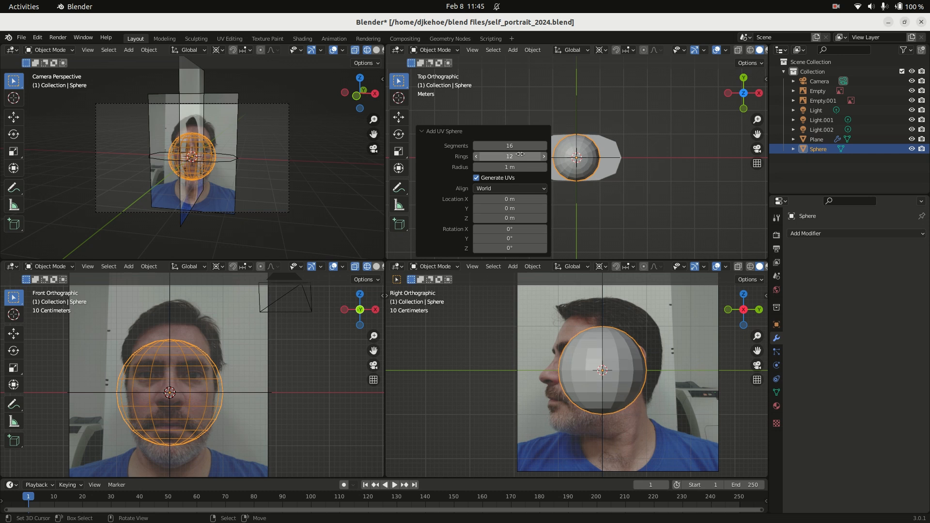
left_click(421, 132)
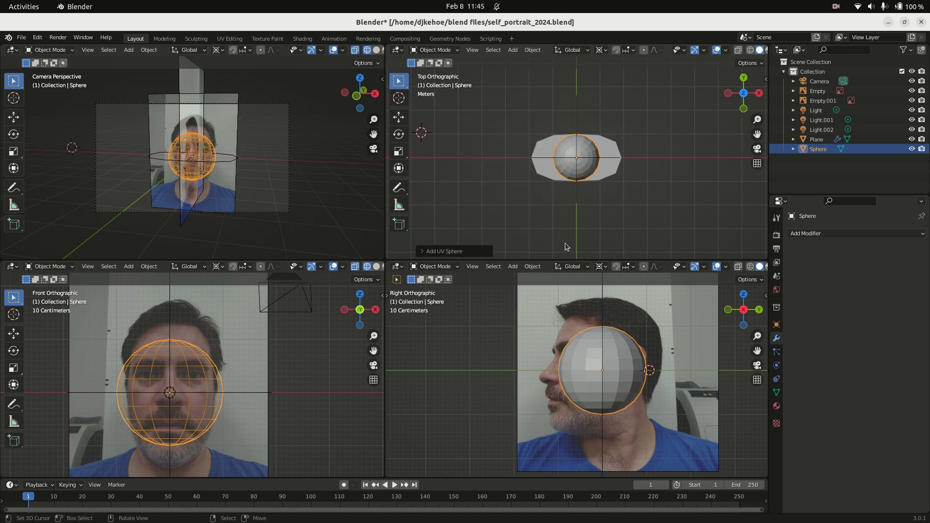
In Edit Mode, rotate the sphere's mesh in the side view with snapping until its pole faces the front
key("Tab")
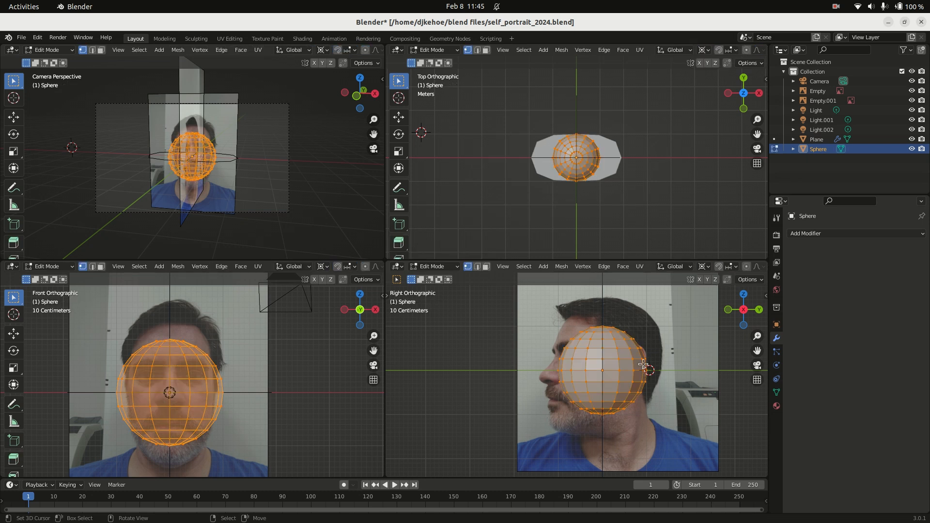
key("r")
key("Escape")
key("period")
key("r")
key("Escape")
key("comma")
key("r")
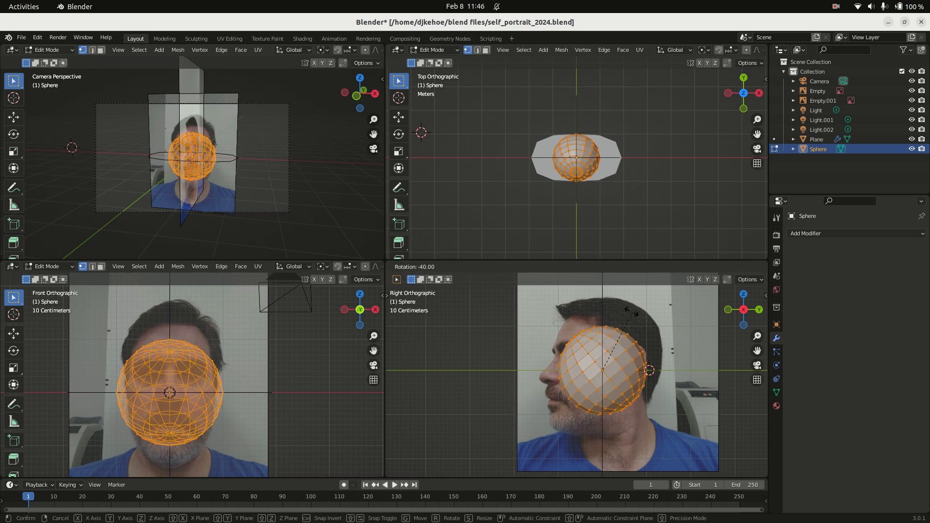
left_click(560, 472, "ctrl")
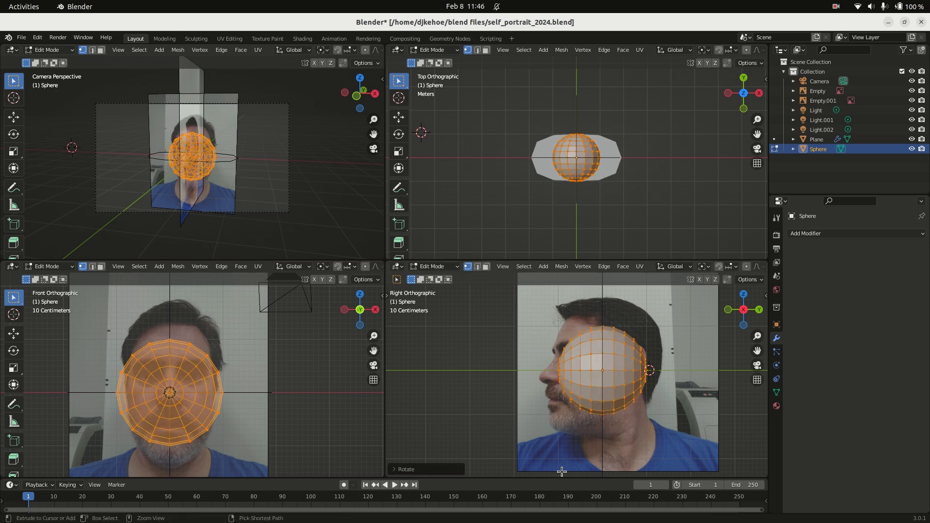
In the front view, move the sphere mesh about 0.434 m in X and 0.327 m in Z onto one eye and scale it to about 0.201
key("ctrl+space")
scroll(416, 349, "up", 4)
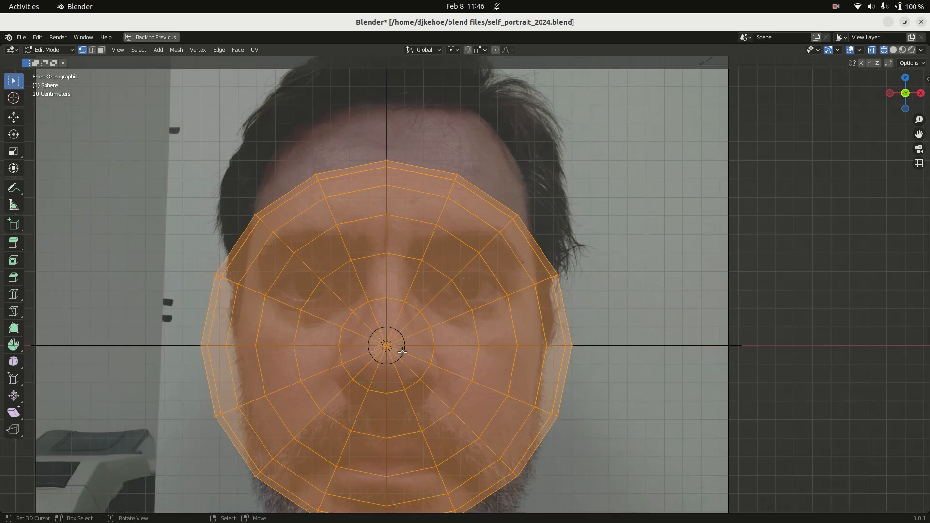
key("g")
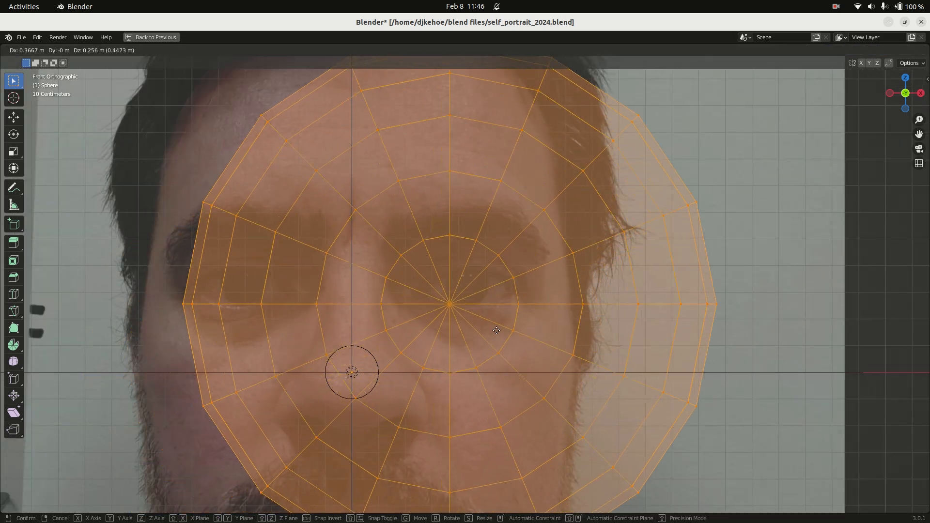
left_click(512, 313)
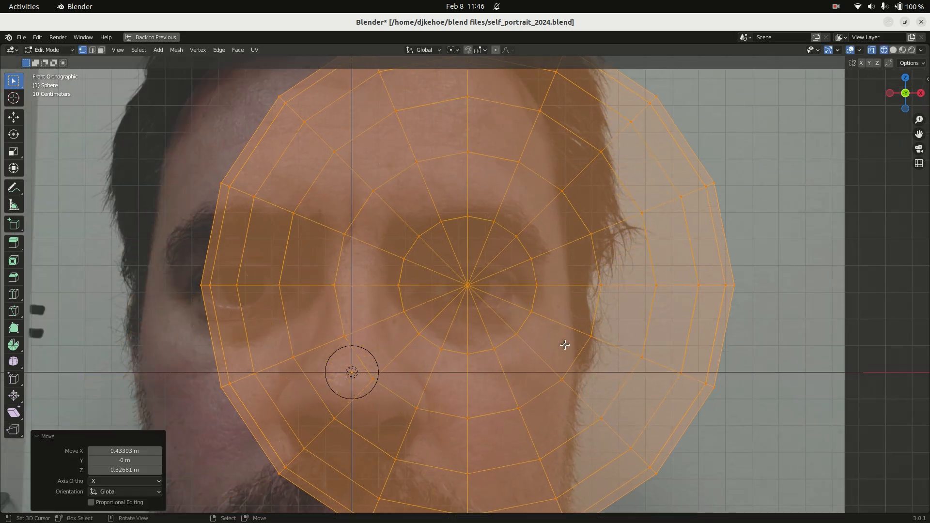
key("s")
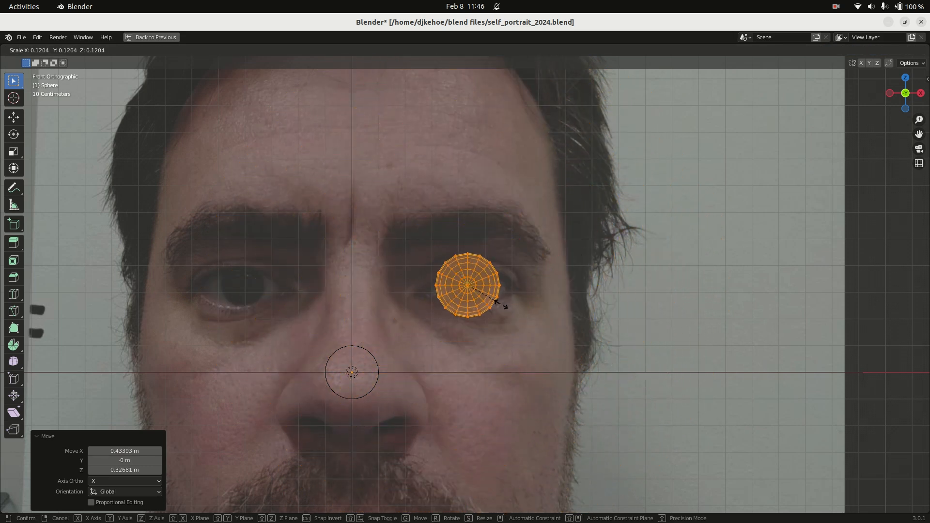
left_click(526, 310)
key("ctrl+space")
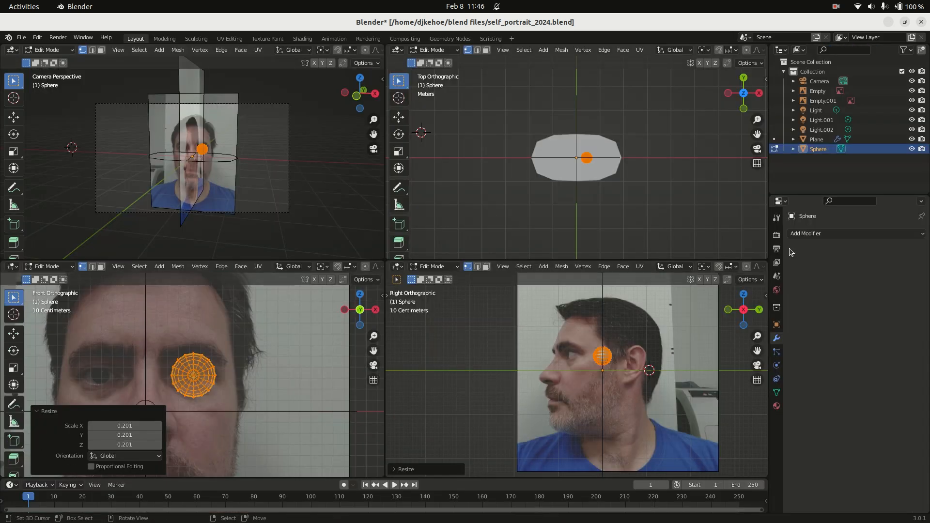
Add an X-axis Mirror modifier to the eye sphere and shade its faces smooth
left_click(823, 234)
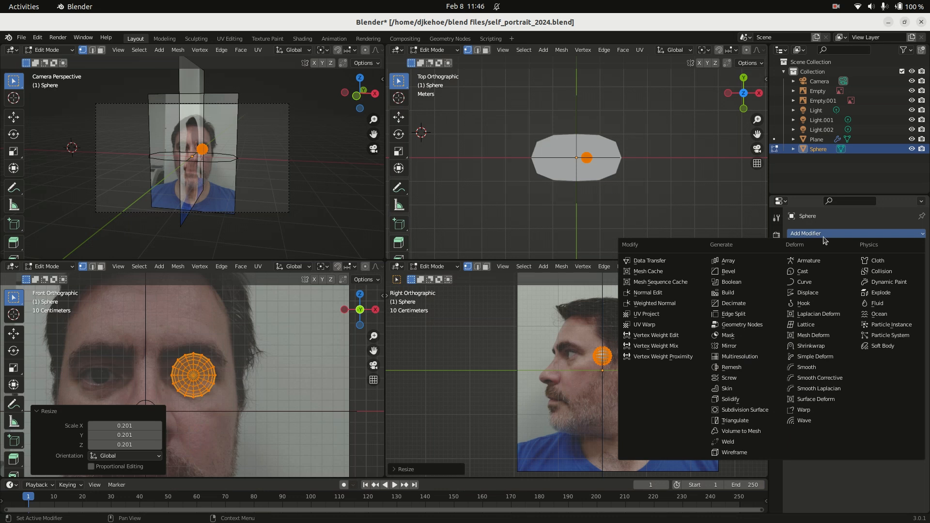
left_click(759, 346)
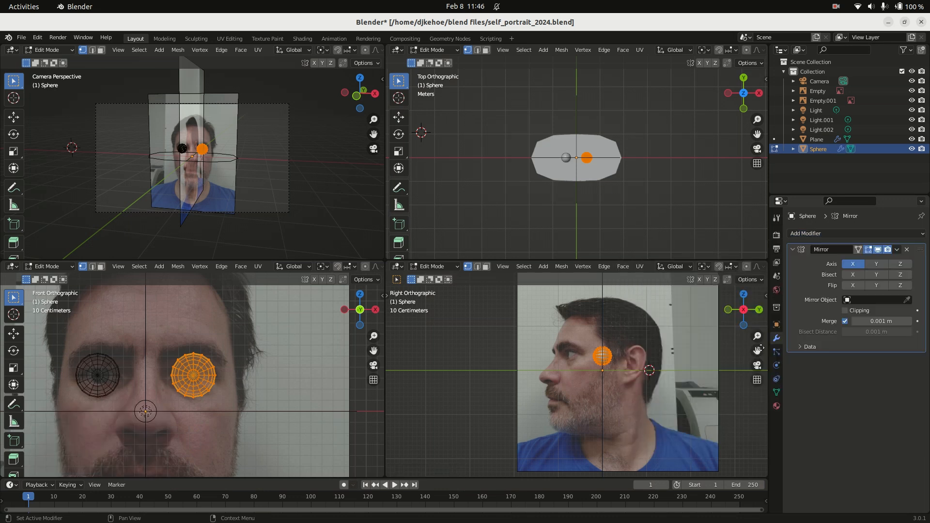
right_click(273, 382)
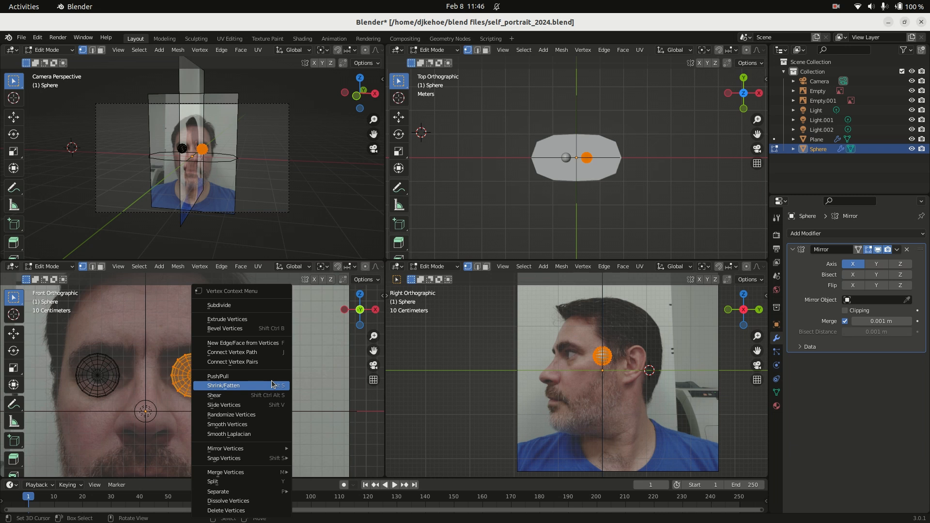
left_click(241, 50)
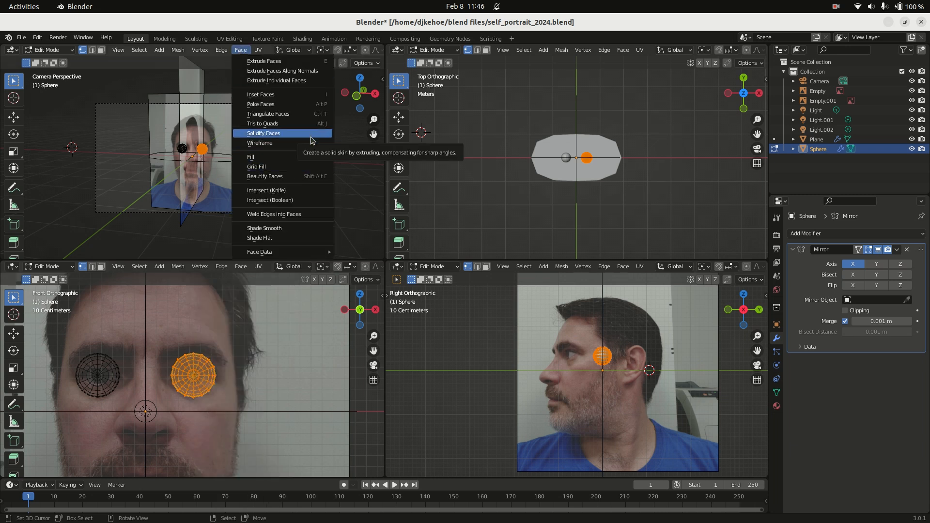
left_click(292, 227)
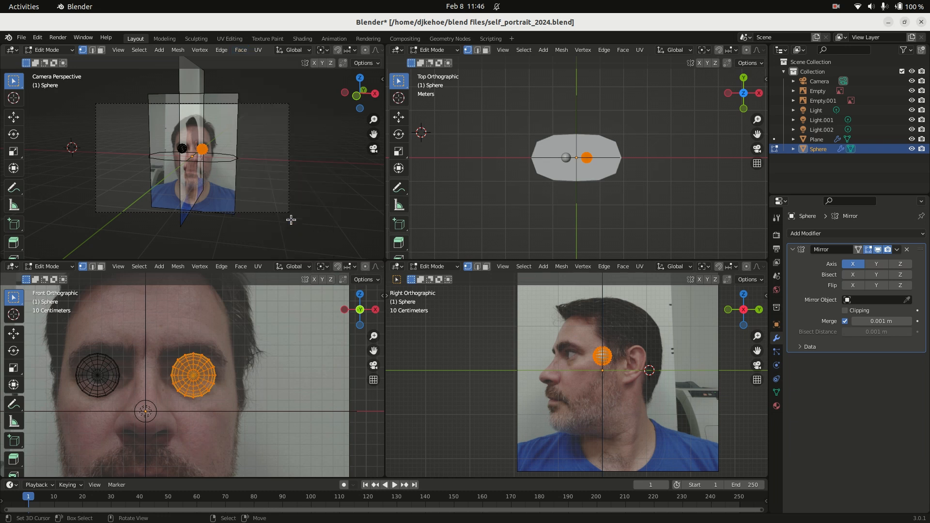
Nudge the eye sphere in the front view by about -0.004 m in X and -0.009 m in Z to centre the mirrored copy on the iris
key("ctrl+space")
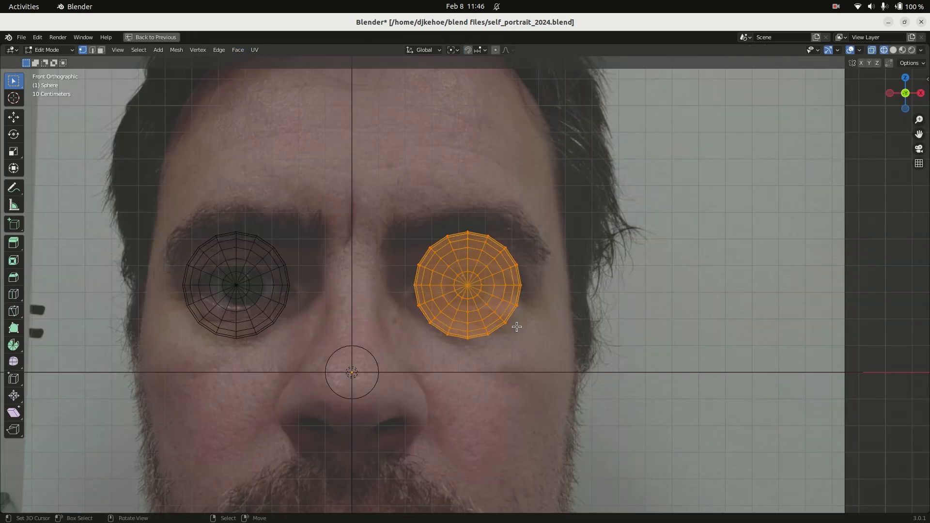
scroll(478, 287, "up", 2)
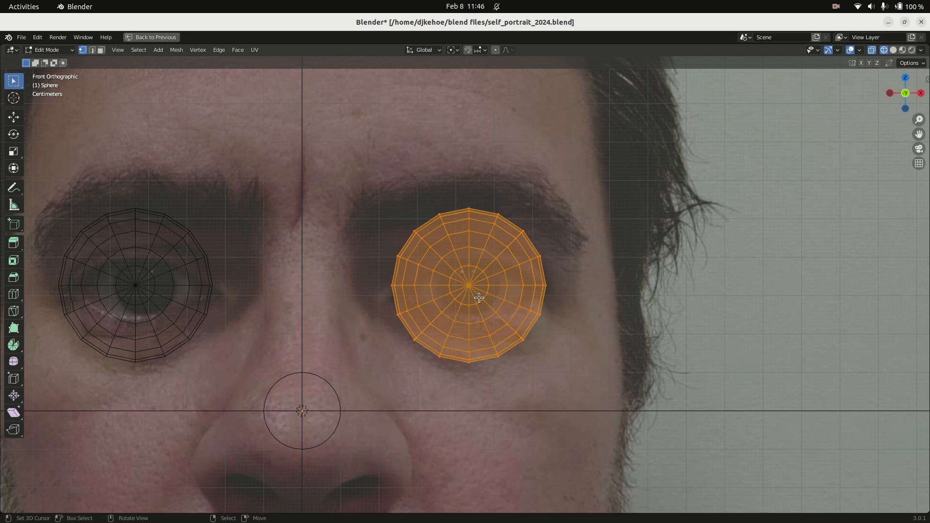
key("g")
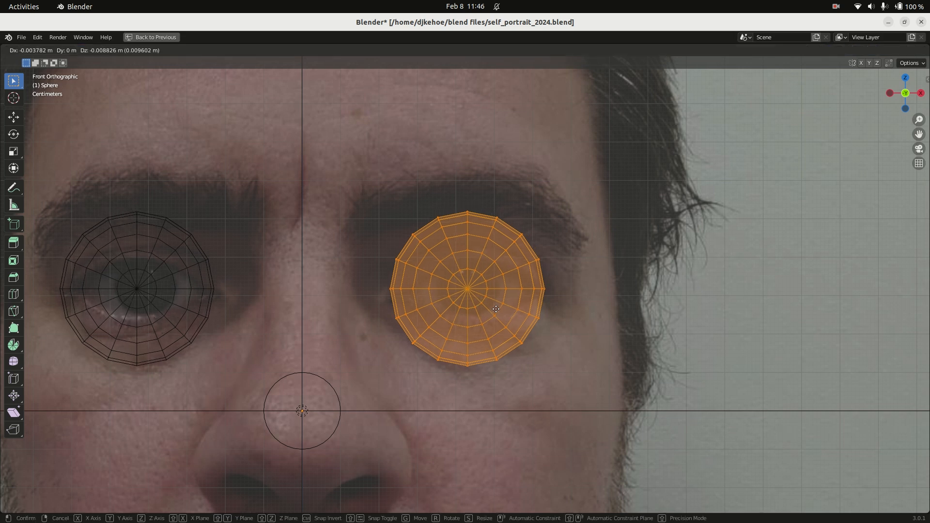
left_click(496, 310)
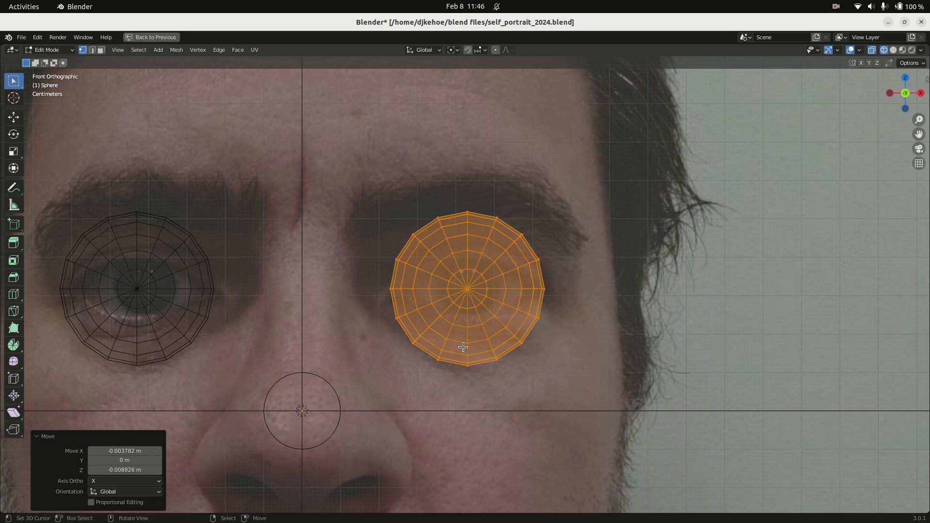
Move the eye sphere in the side view by about -0.604 m in Y and 0.037 m in Z onto the eye, then check it in solid shading
key("KP_3")
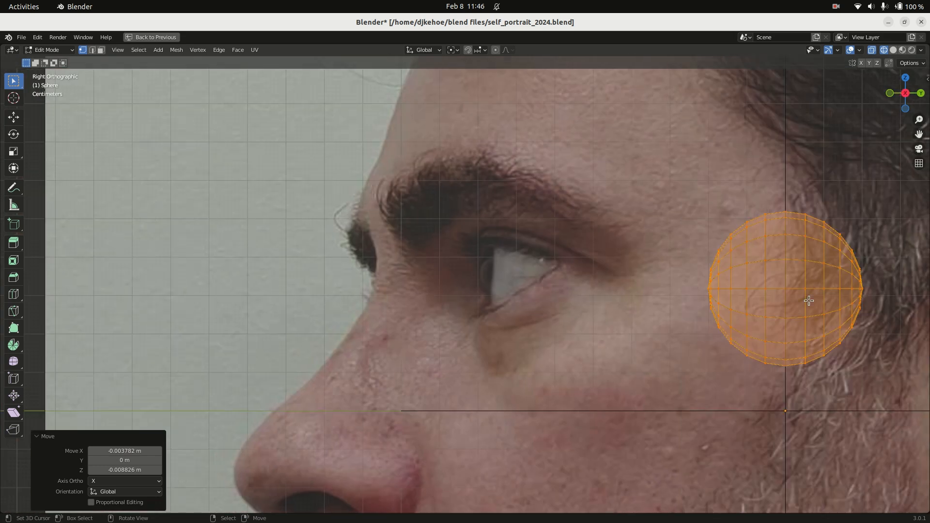
key("g")
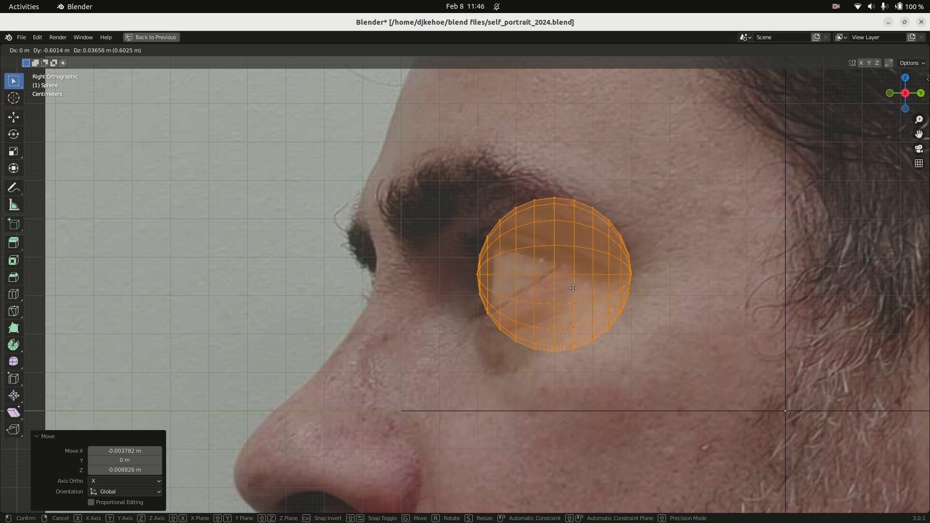
left_click(572, 289)
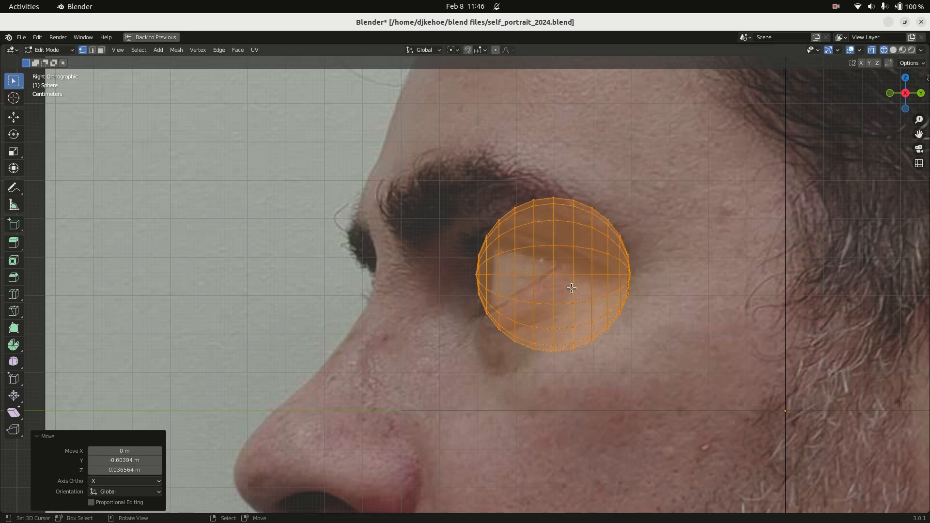
middle_click_drag(511, 335, 644, 334)
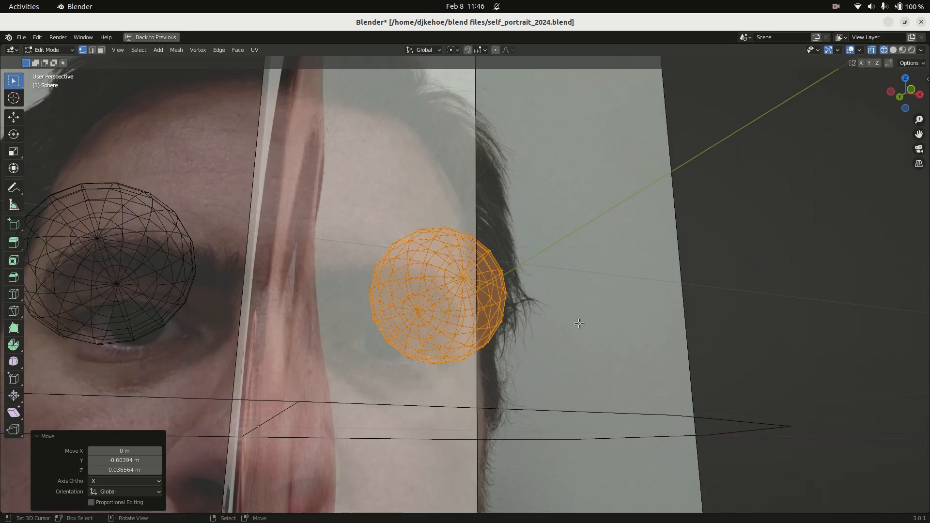
key("KP_1")
key("shift+z")
scroll(554, 301, "down", 3)
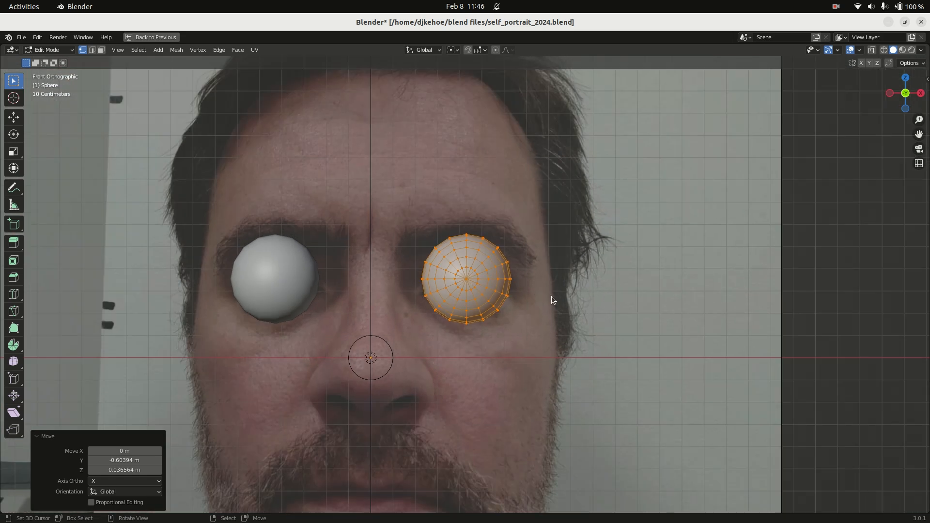
Select the plane and, in Edit Mode, move its mesh in front of the forehead in the side view and rotate it about -77.5°
key("Tab")
middle_click_drag(585, 293, 549, 316)
left_click(548, 317)
key("Tab")
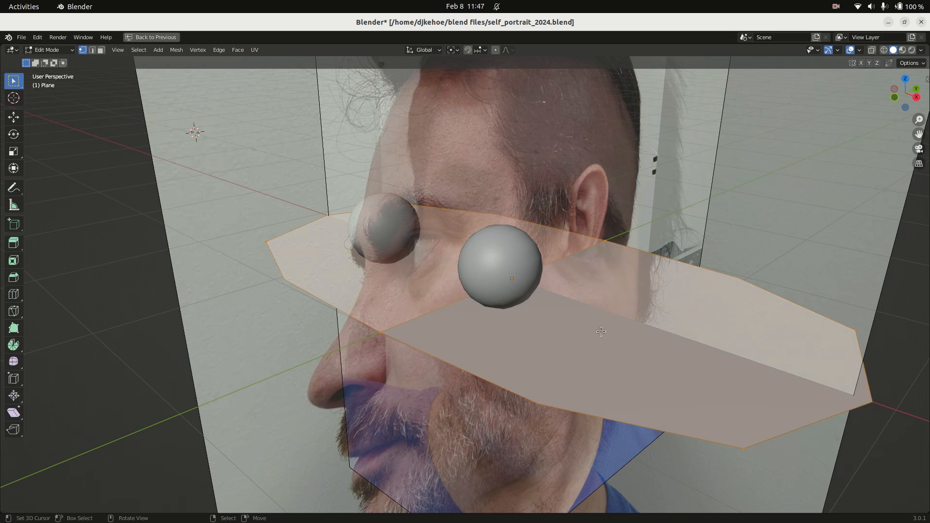
key("KP_3")
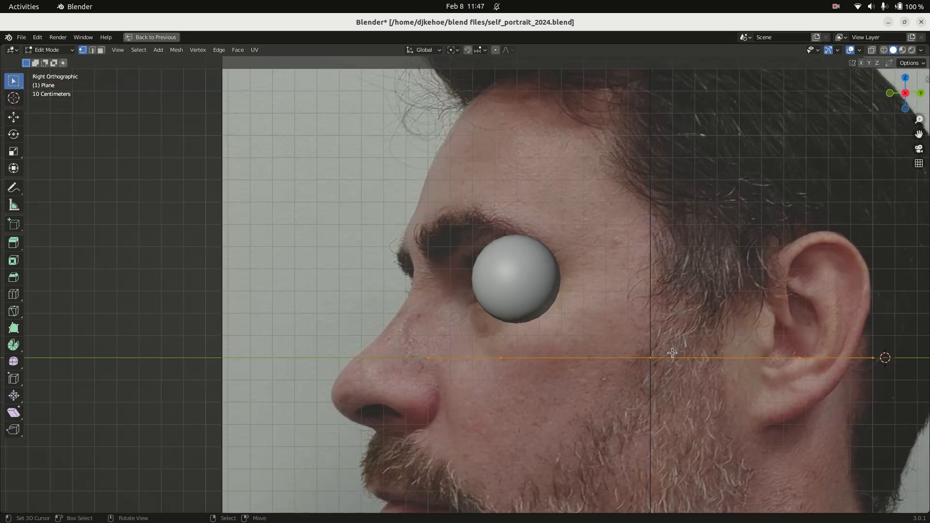
key("g")
left_click(437, 219)
key("r")
left_click(428, 86)
Enable clipping on the plane's Mirror modifier and scale the plane's mesh down in the front view
key("KP_1")
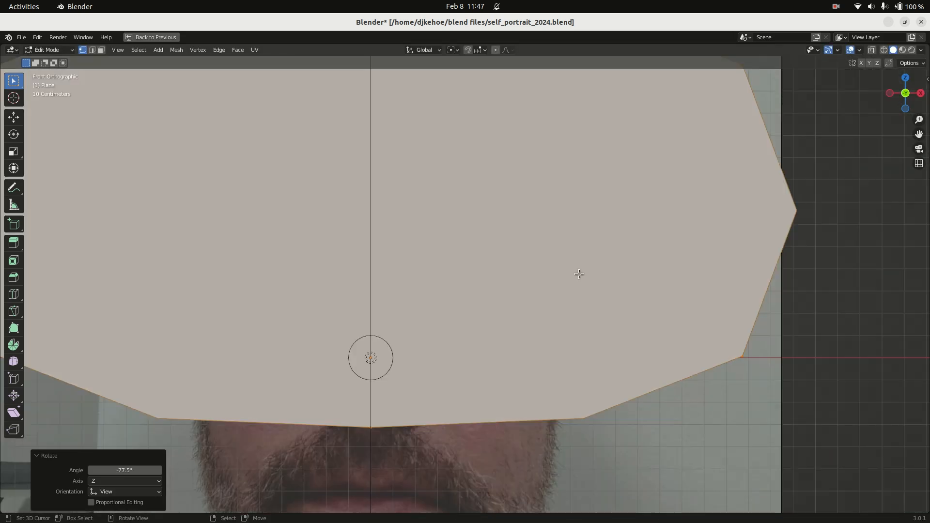
scroll(504, 262, "down", 4)
key("Tab")
key("Tab")
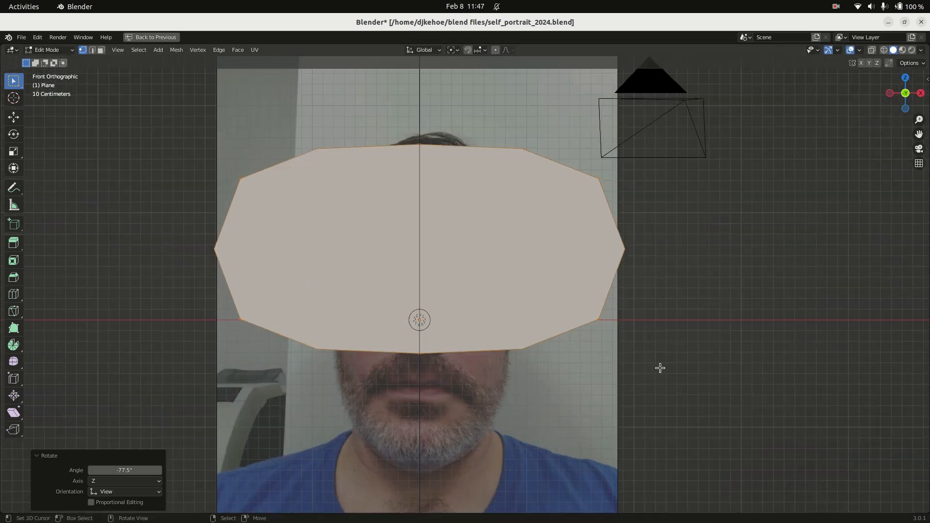
key("ctrl+alt+space")
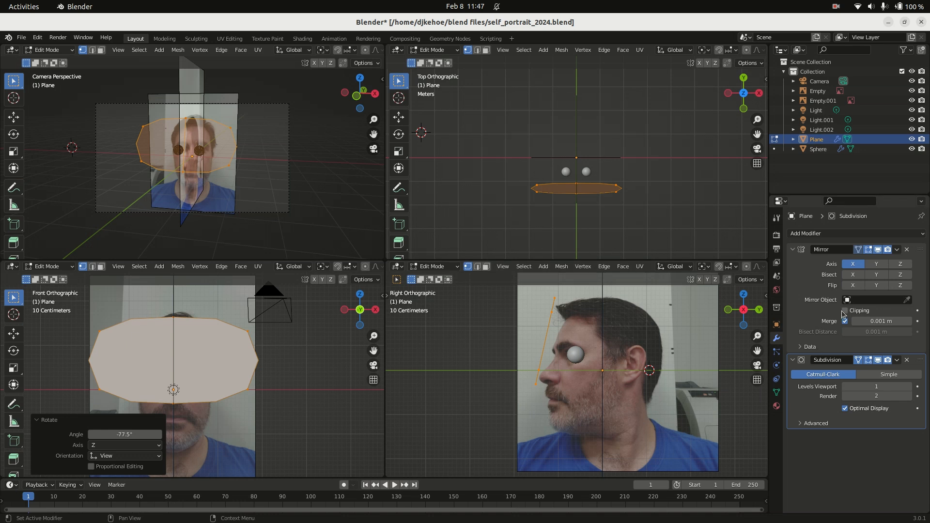
key("ctrl+alt+space")
key("s")
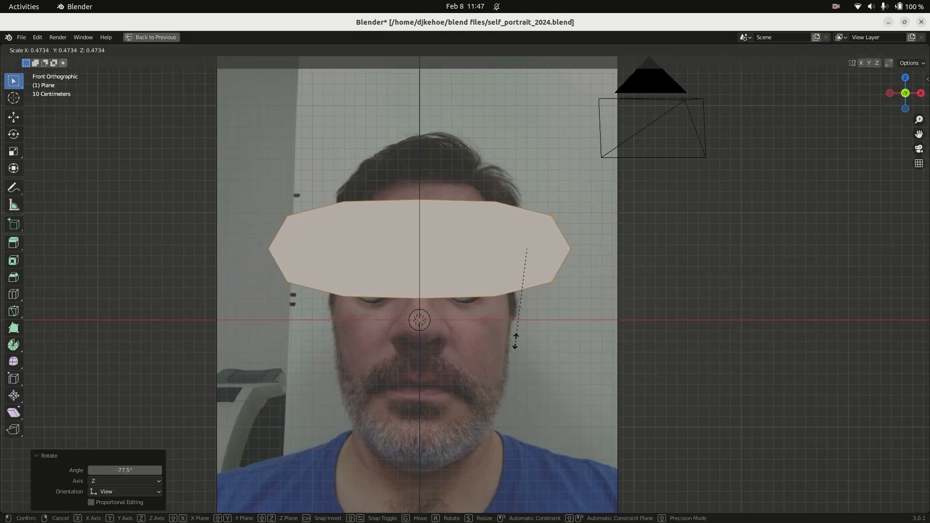
left_click(572, 310)
Shrink the plane's mesh further by about 0.477 and move it inward to sit as a small patch between and above the eyebrows
key("g")
left_click(472, 298)
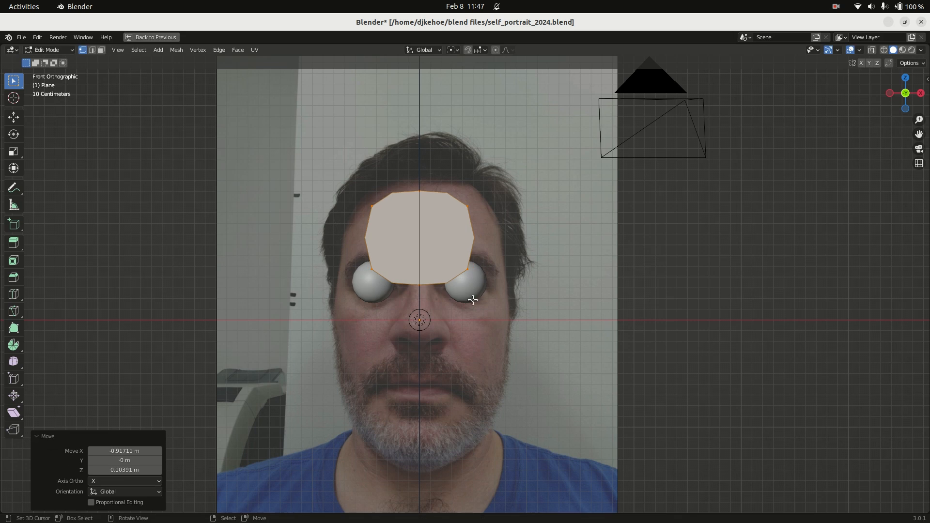
key("s")
left_click(504, 322)
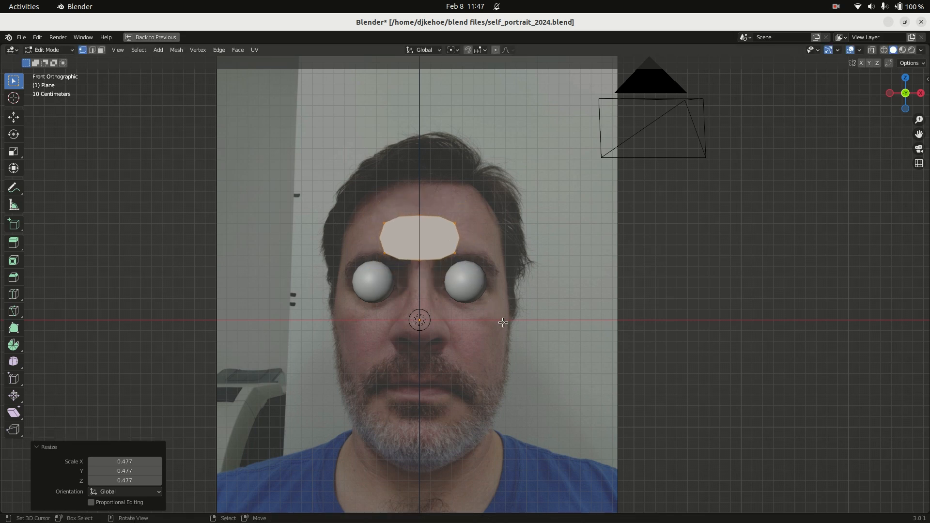
key("g")
left_click(473, 257)
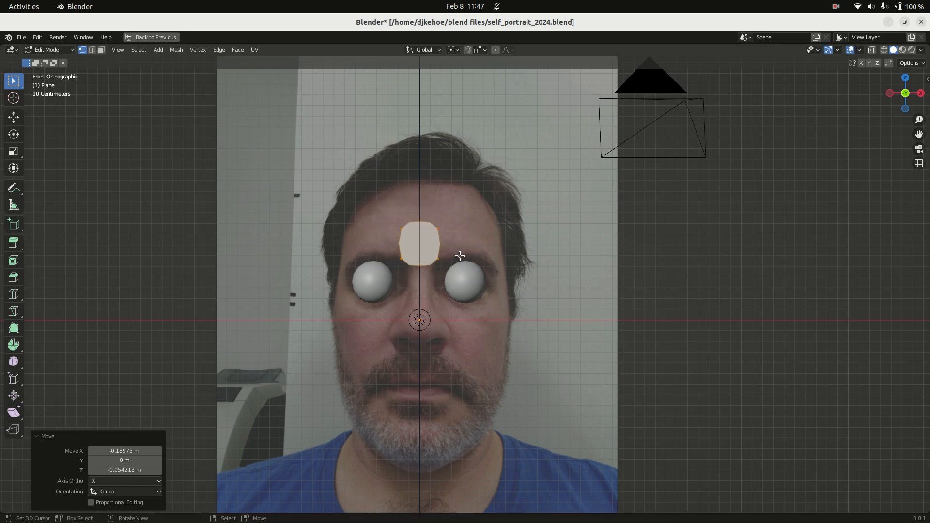
Move the plane's mesh in the front view by about -0.071 m in X and -0.281 m in Z onto the nose bridge
scroll(427, 260, "up", 5)
middle_click_drag(416, 253, 440, 336, "shift")
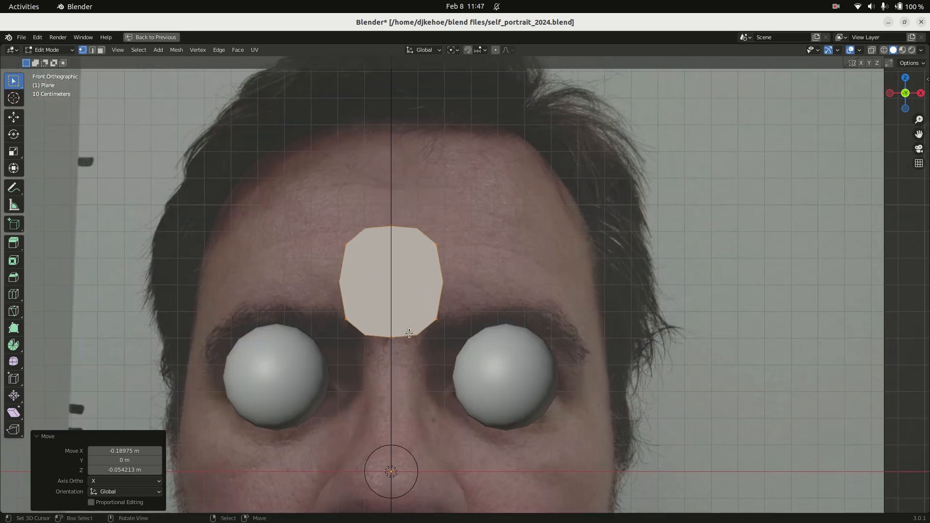
key("g")
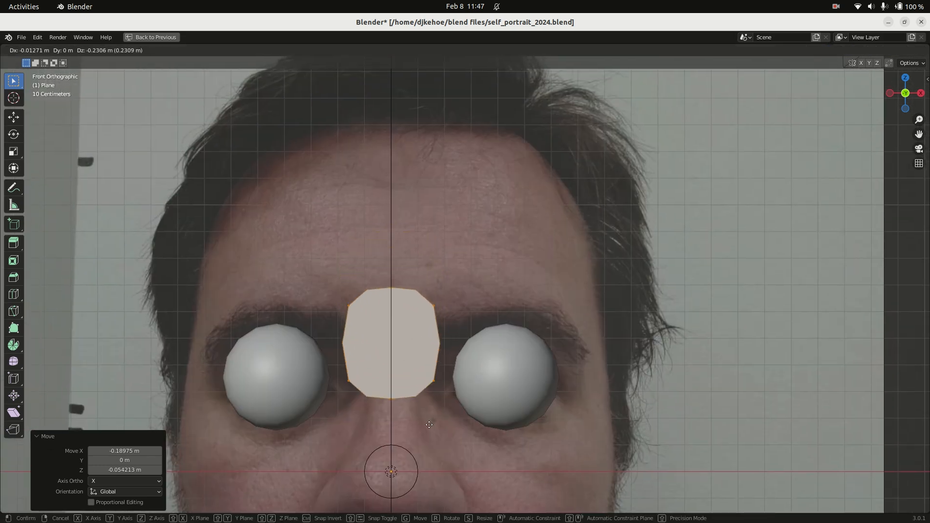
left_click(437, 426)
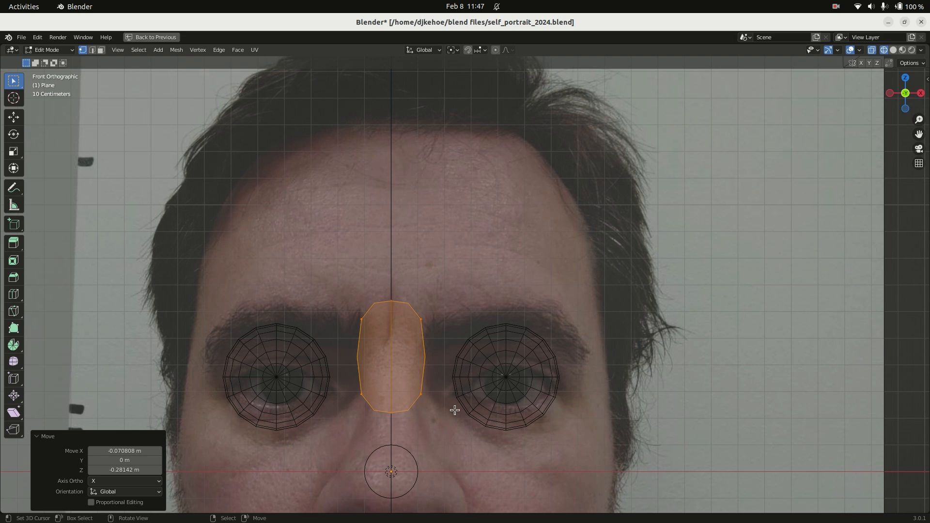
Scale the patch along Z by about 0.302 and move it about -0.019 m in X toward the mirror line
scroll(455, 410, "up", 3)
key("shift+z")
key("shift+z")
key("s")
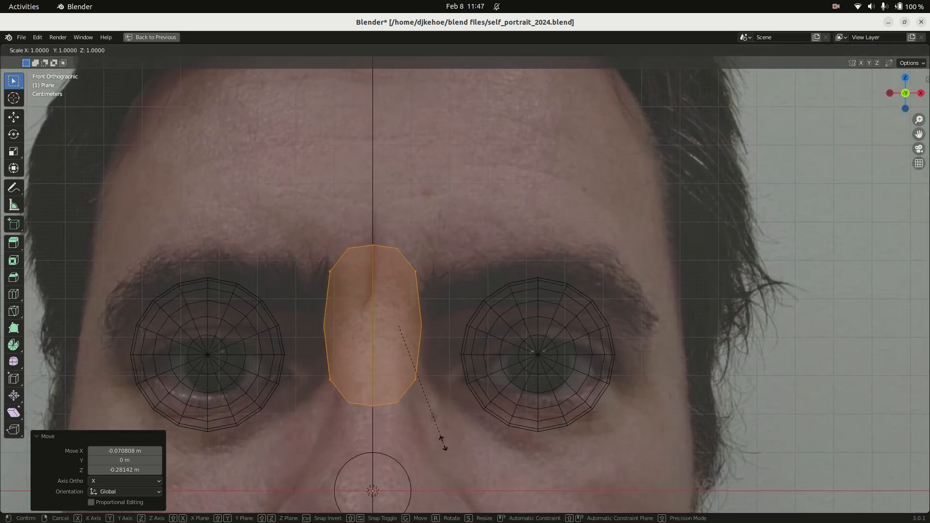
key("z")
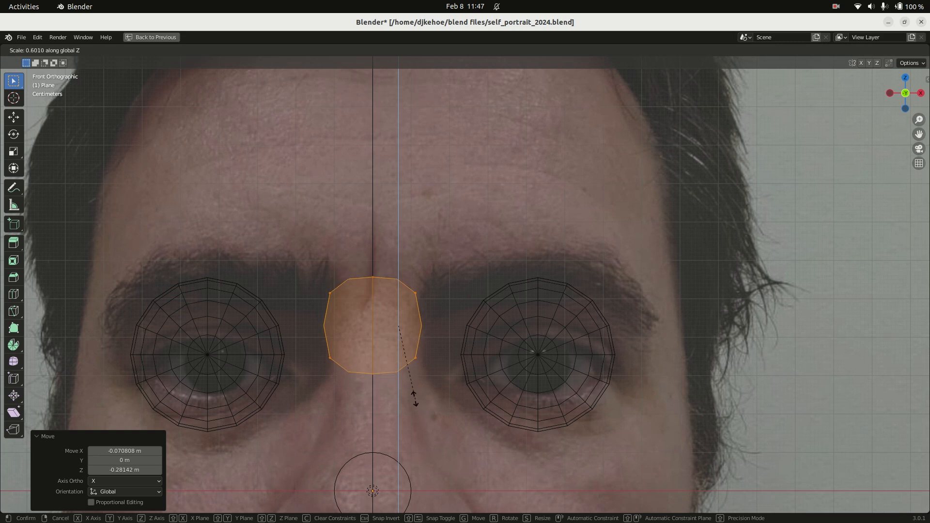
left_click(430, 358)
key("g")
key("x")
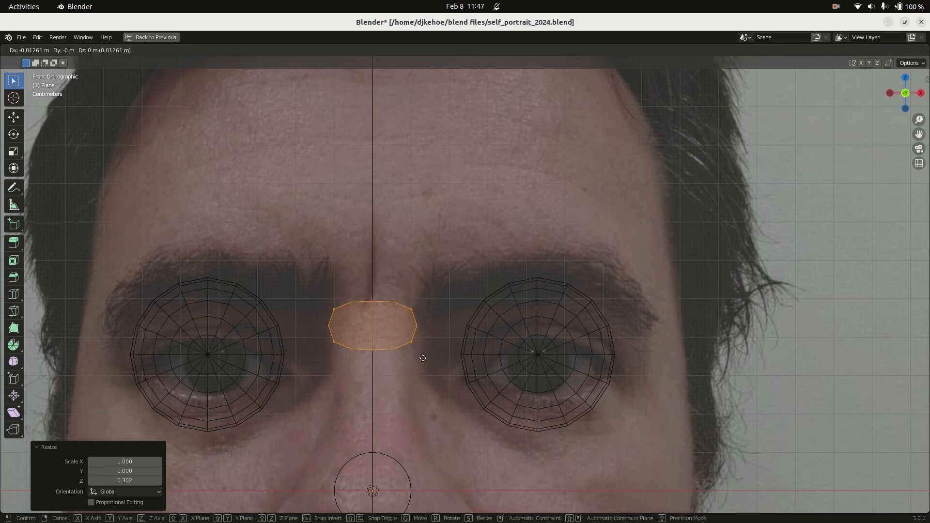
left_click(423, 358)
In the side view, move the patch about 0.231 m in Y onto the nose bridge, rotate it about -37° upright and nudge it inward
key("KP_3")
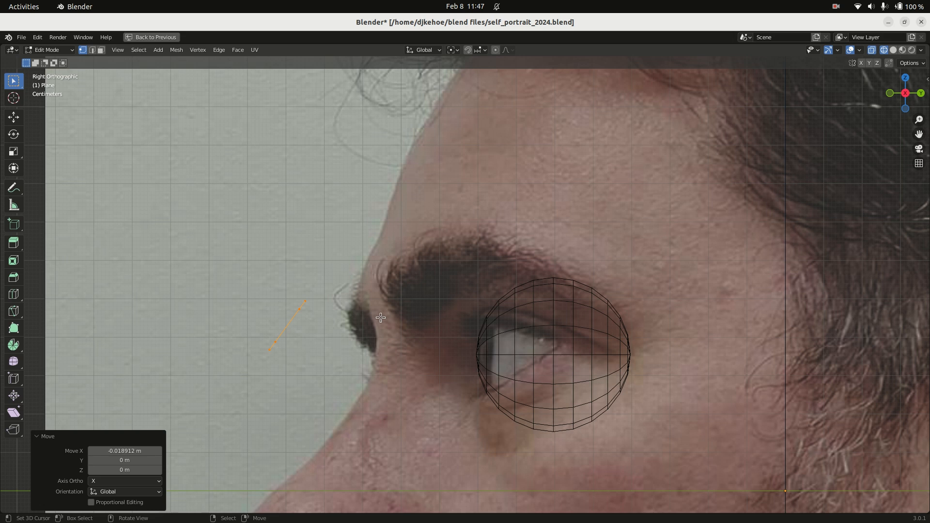
scroll(403, 280, "down", 3)
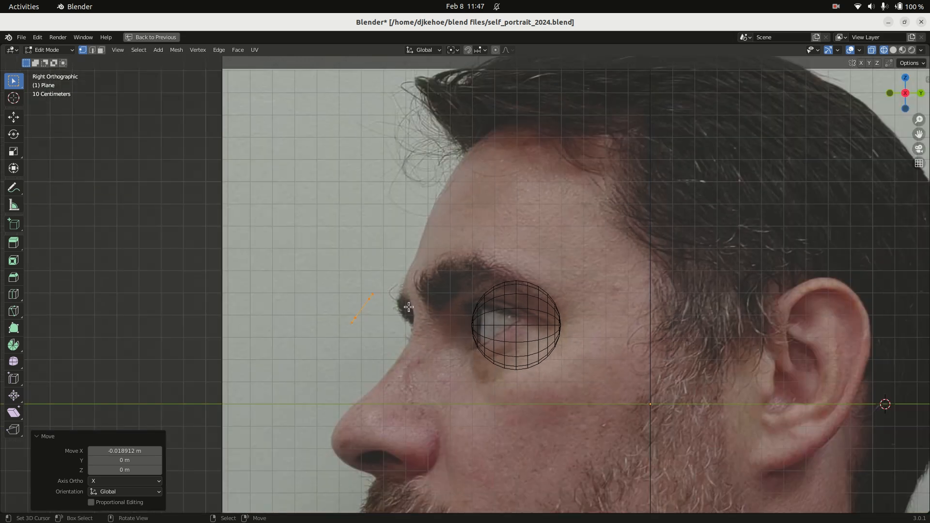
scroll(393, 309, "up", 3)
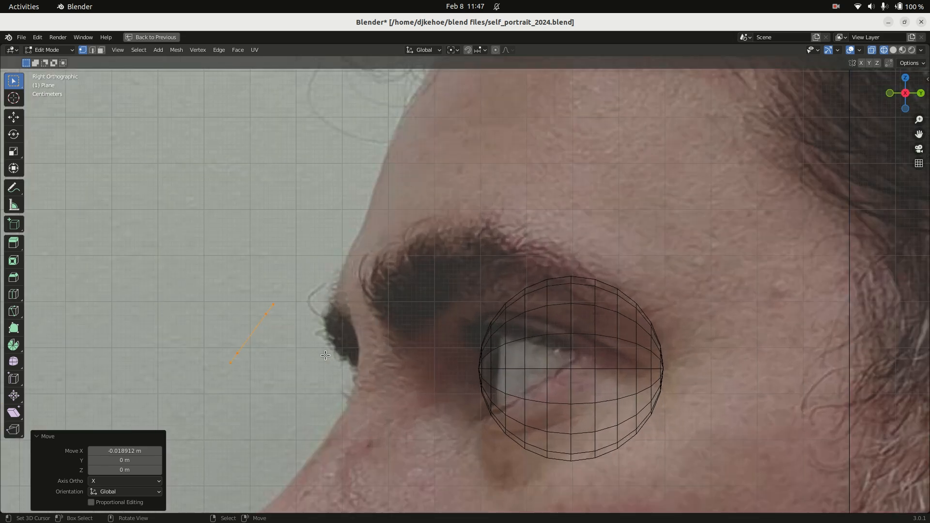
key("g")
left_click(438, 380)
key("r")
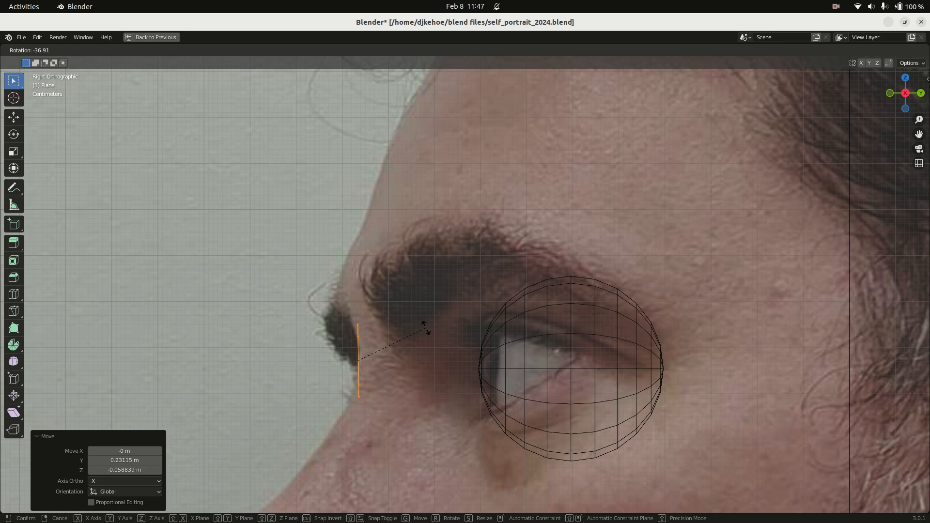
right_click(425, 328)
key("g")
left_click(385, 380)
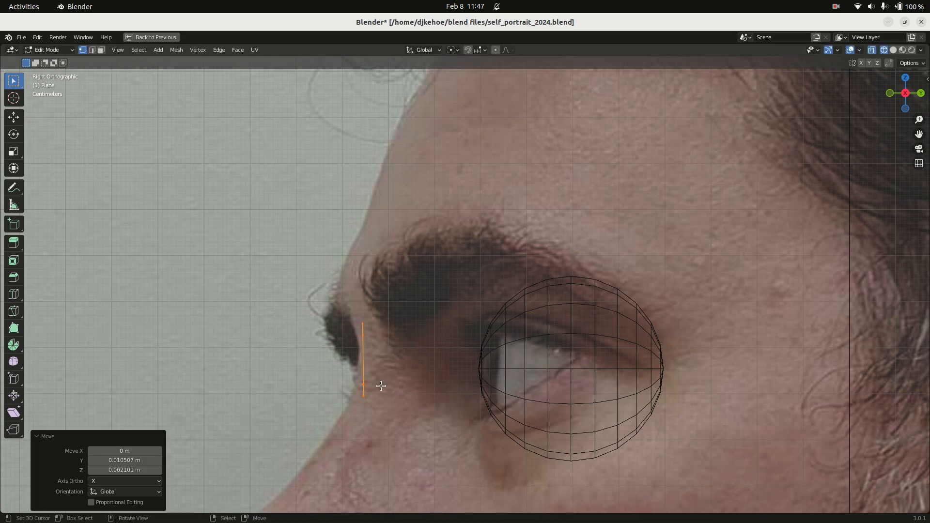
Extrude a chain of faces from the patch's lower edge down the nose profile to the nose tip in the side view
right_click(370, 382)
right_click(366, 410, "shift")
middle_click_drag(348, 435, 393, 294, "shift")
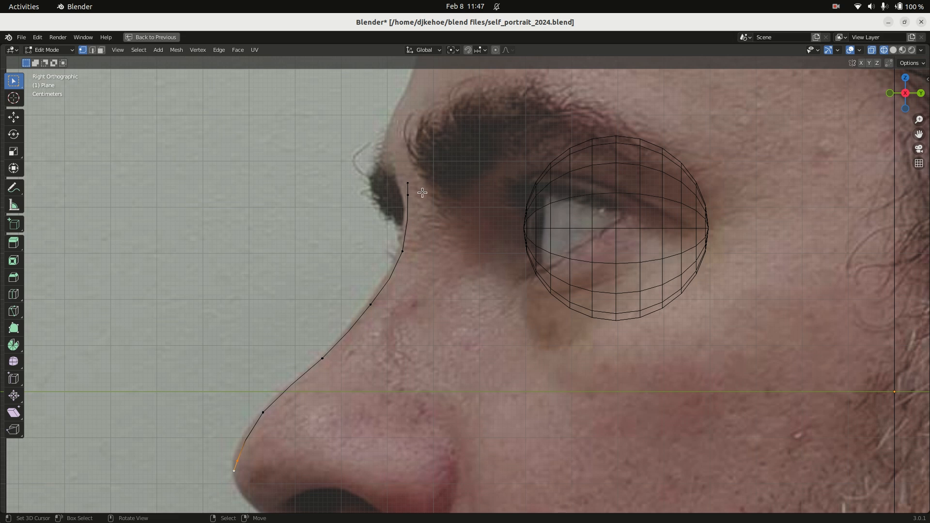
Select the strip's upper end edge and extrude it in the side view over the brow and up the forehead profile
right_click(410, 184, "ctrl")
middle_click_drag(410, 185, 450, 212)
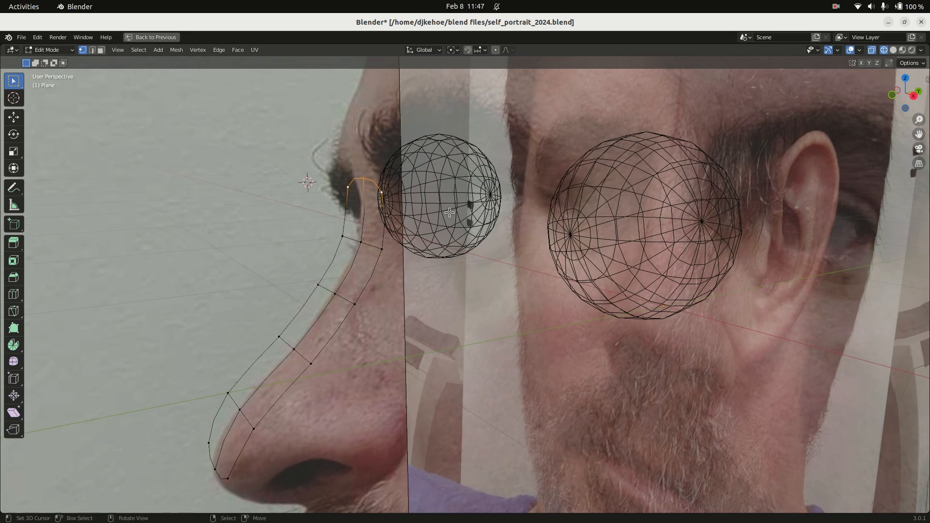
key("KP_3")
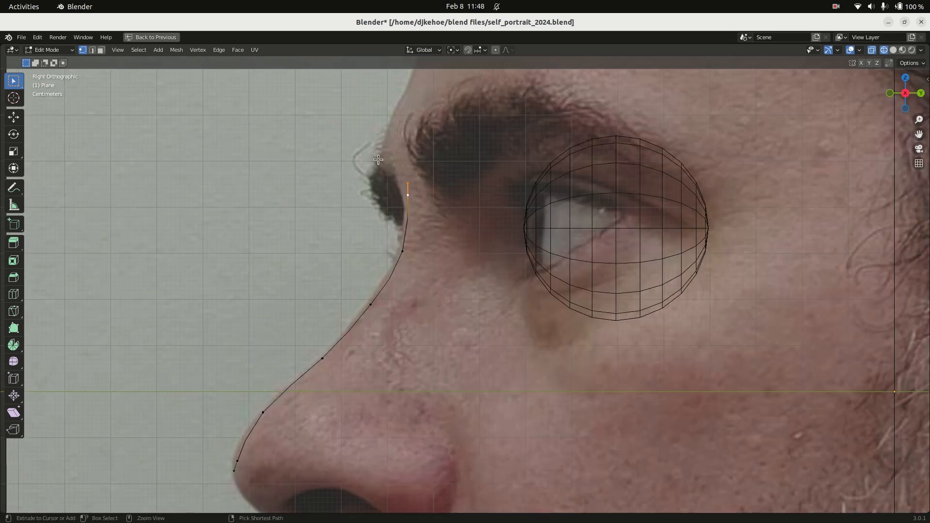
middle_click_drag(401, 101, 382, 211, "shift")
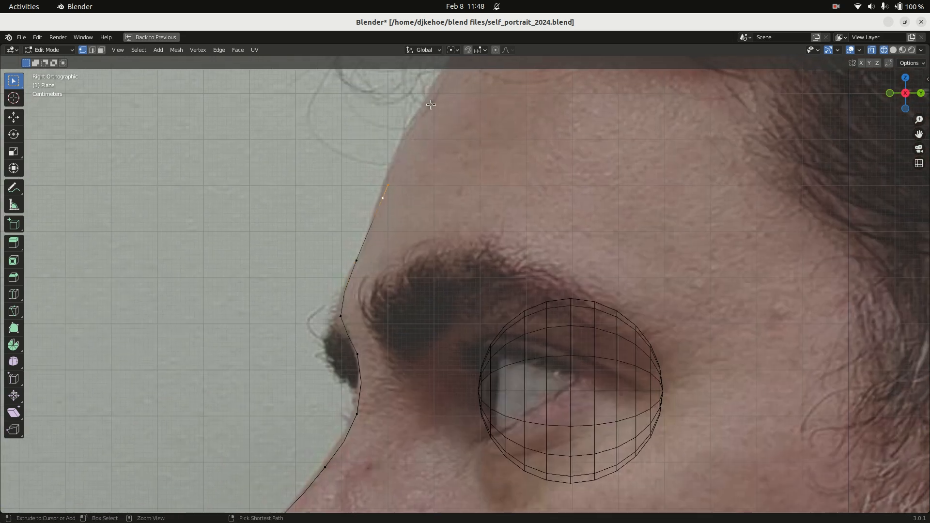
middle_click_drag(433, 105, 453, 320)
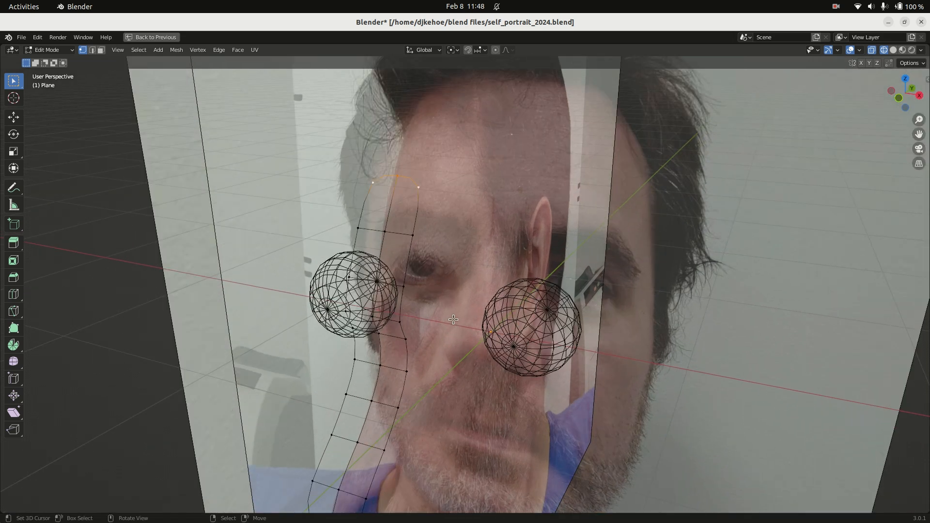
In the front view, move the strip's cross edge at the nose bridge by about -0.007 m in X and -0.059 m in Z
key("KP_1")
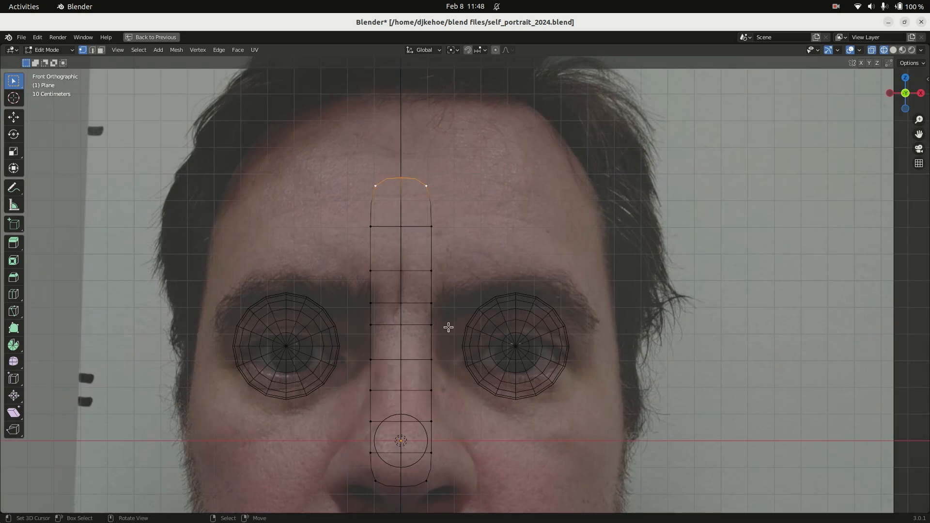
scroll(448, 328, "up", 3)
left_click(409, 355, "alt")
key("g")
left_click(367, 388)
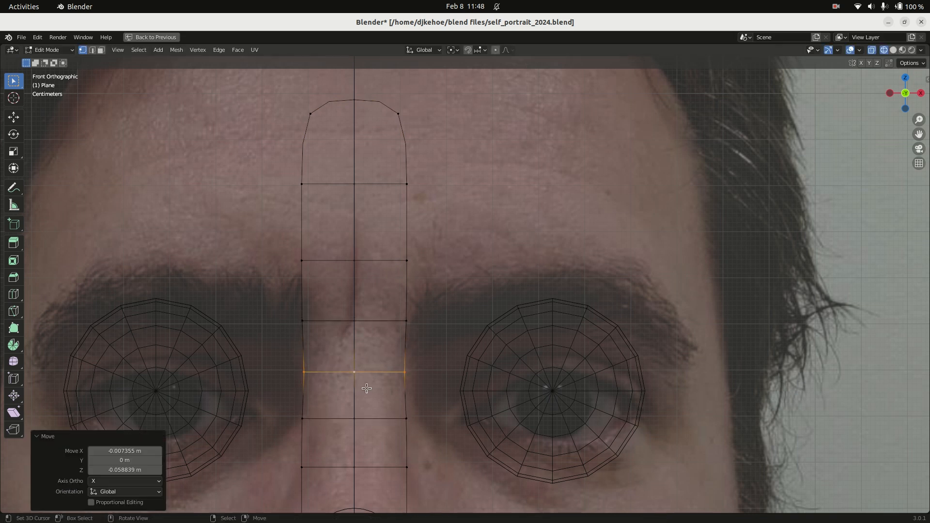
Extrude the strip's side edges at the nose bridge about 0.069 m toward the eye and scale the new edges by 0.597
left_click(407, 324, "alt")
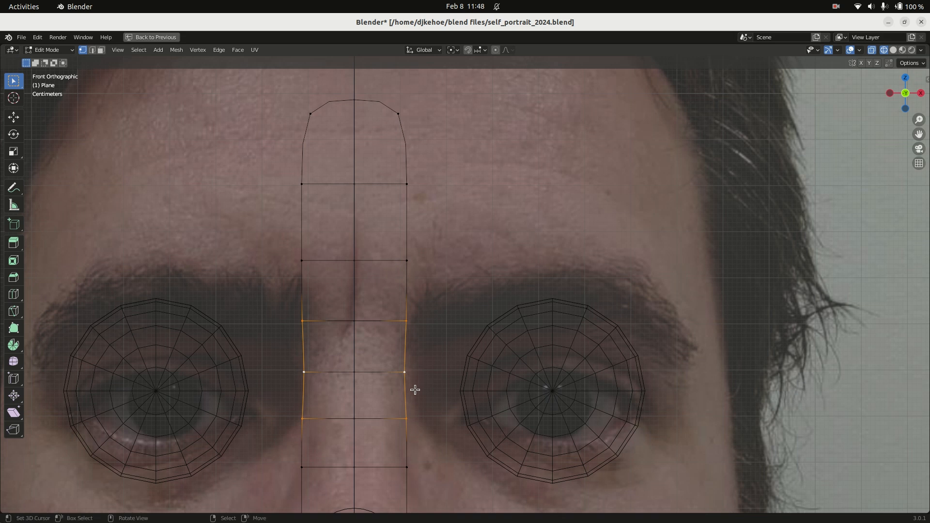
key("e")
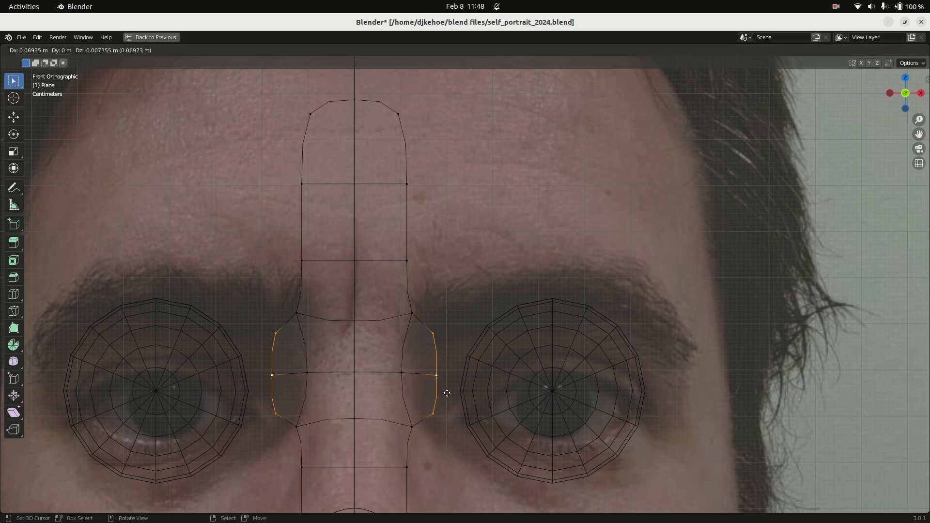
left_click(446, 393)
key("s")
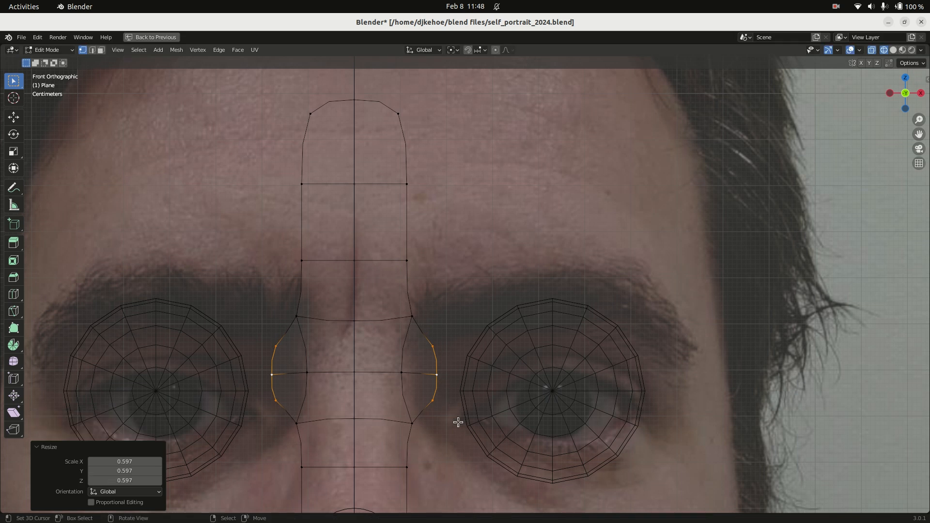
left_click(457, 422)
Move the extruded edges back about 0.137 m in Y and -0.008 m in Z in the side view, and return to the front view
key("KP_3")
key("g")
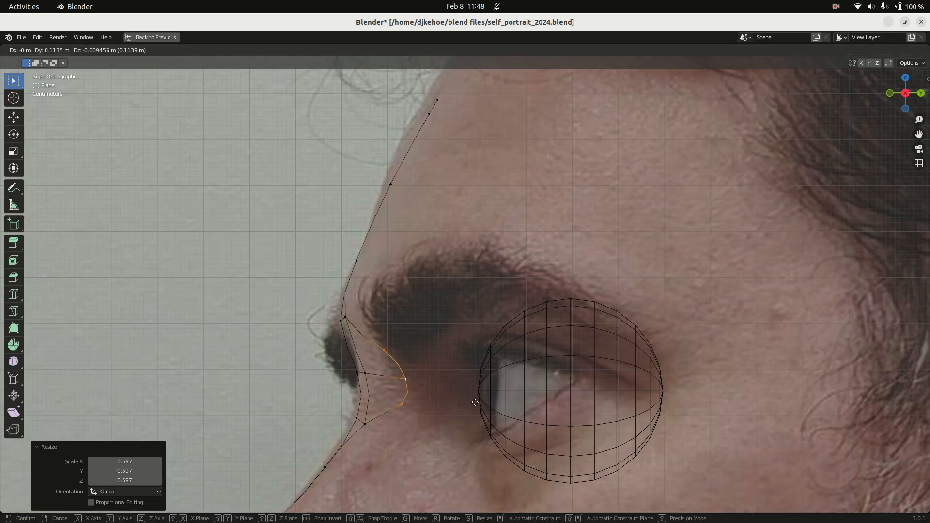
left_click(484, 402)
key("KP_1")
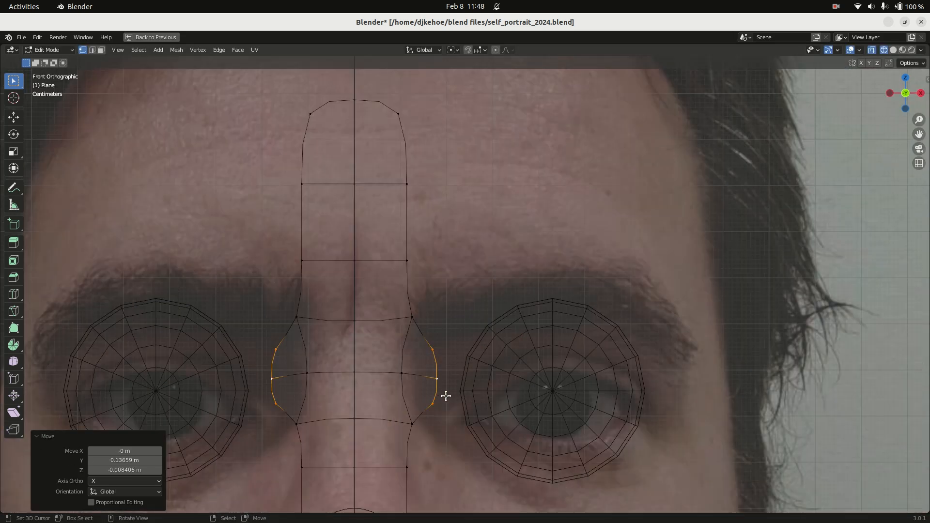
key("s")
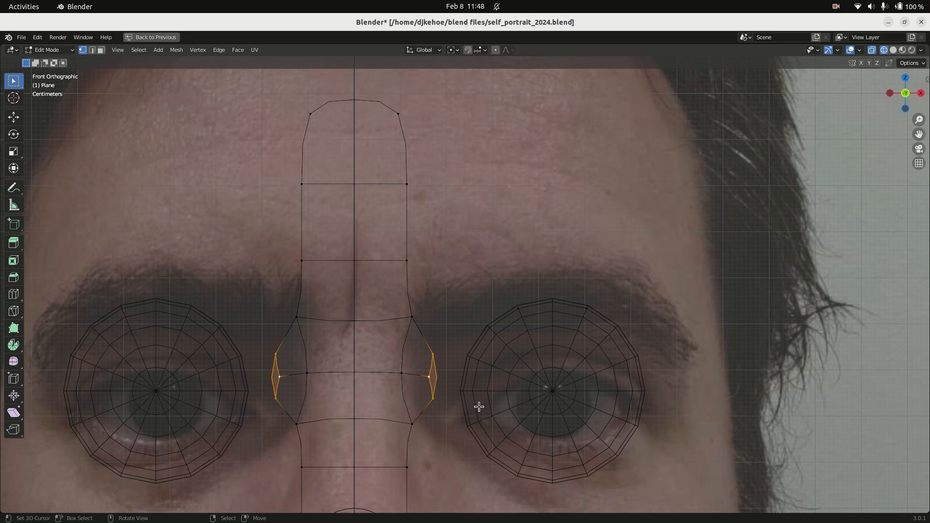
key("ctrl+z")
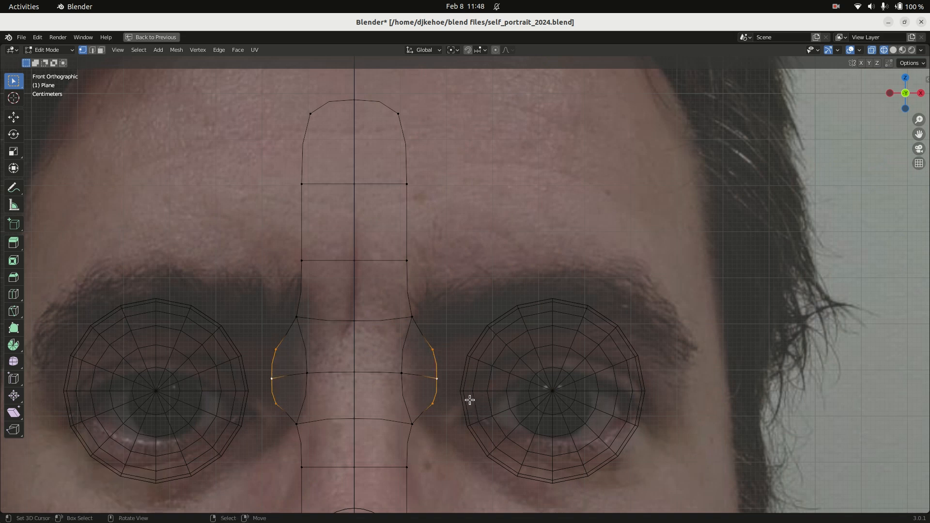
key("ctrl+z")
Extrude the edges again by about 0.056 m in X and -0.034 m in Z, then lower them with the middle row about 0.045 m
key("g")
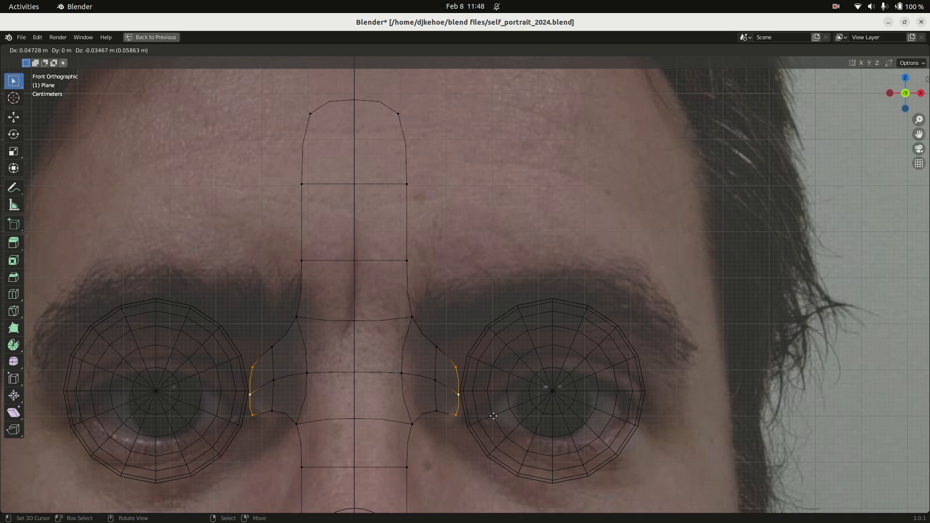
left_click(495, 416)
middle_click_drag(479, 437, 414, 328, "shift")
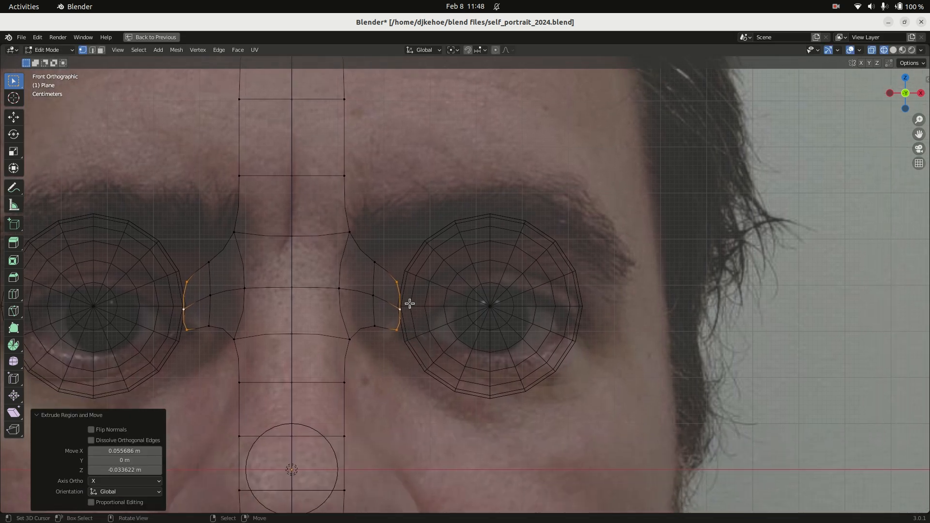
left_click(377, 299, "shift")
left_click(363, 335, "shift")
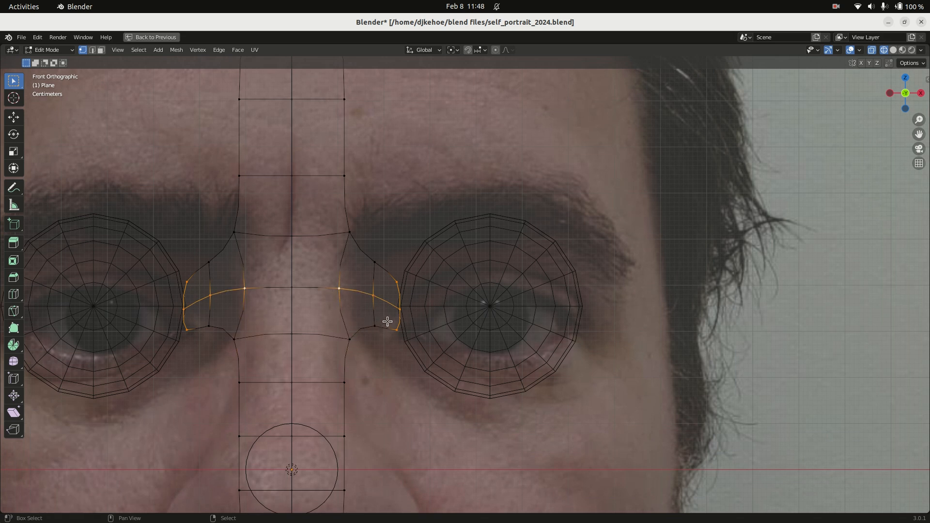
key("g")
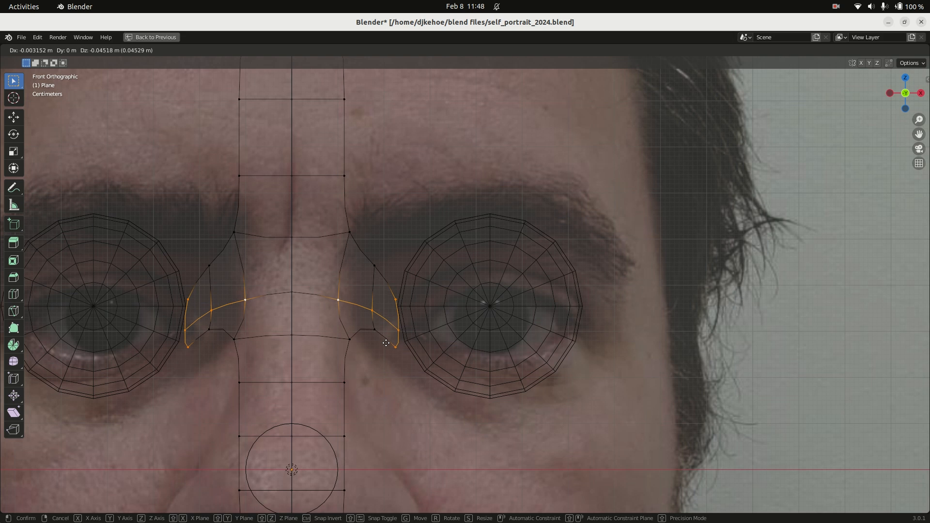
left_click(388, 341)
Select the outermost vertices beside the eye and move them in the side view about 0.173 m in Y and 0.015 m in Z
left_click(405, 311)
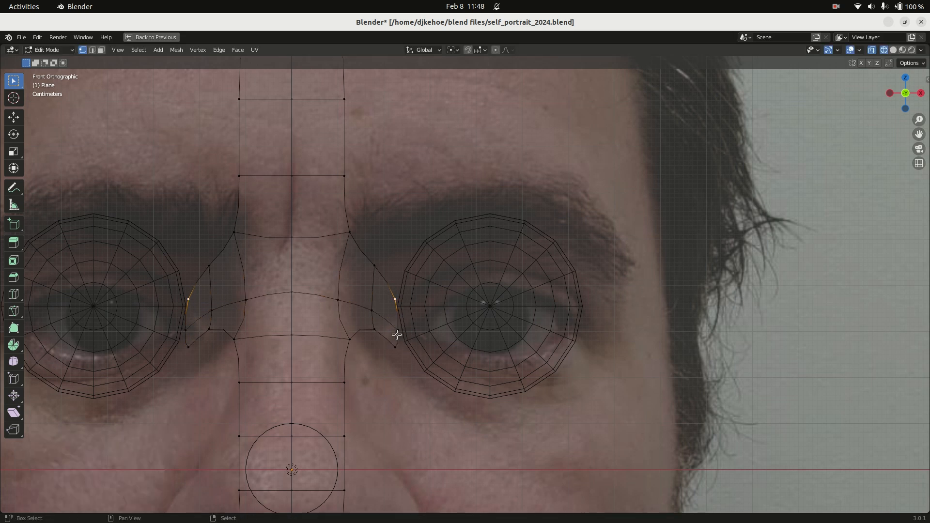
middle_click_drag(510, 365, 468, 317)
key("KP_3")
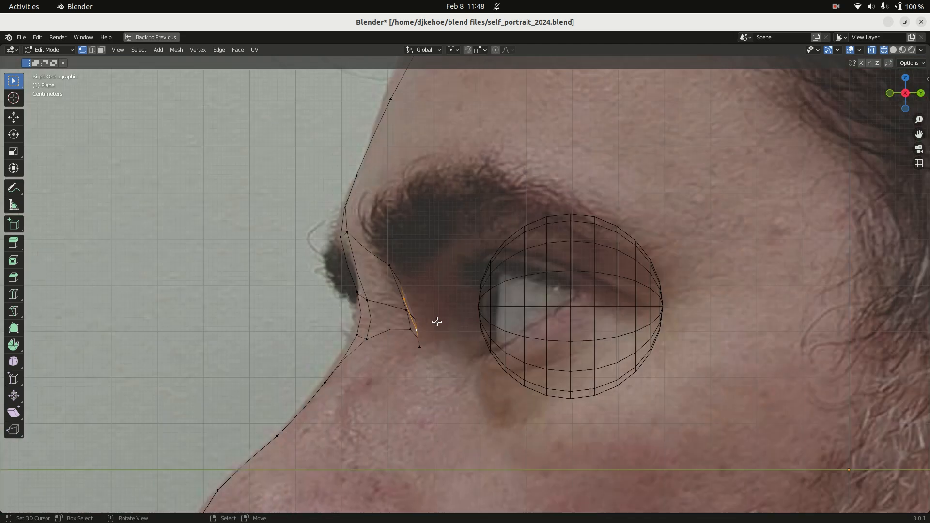
key("g")
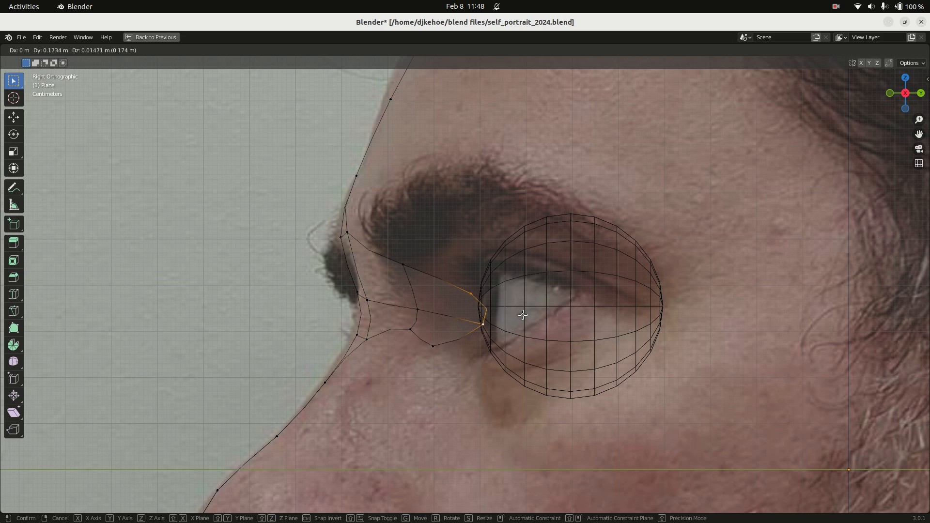
left_click(523, 315)
Add the neighbouring inner-corner vertices to the selection and move both faces about 0.034 m in Y toward the eye sphere
right_click(420, 311, "shift")
right_click(417, 334, "shift")
right_click(423, 276, "shift")
right_click(434, 350, "shift")
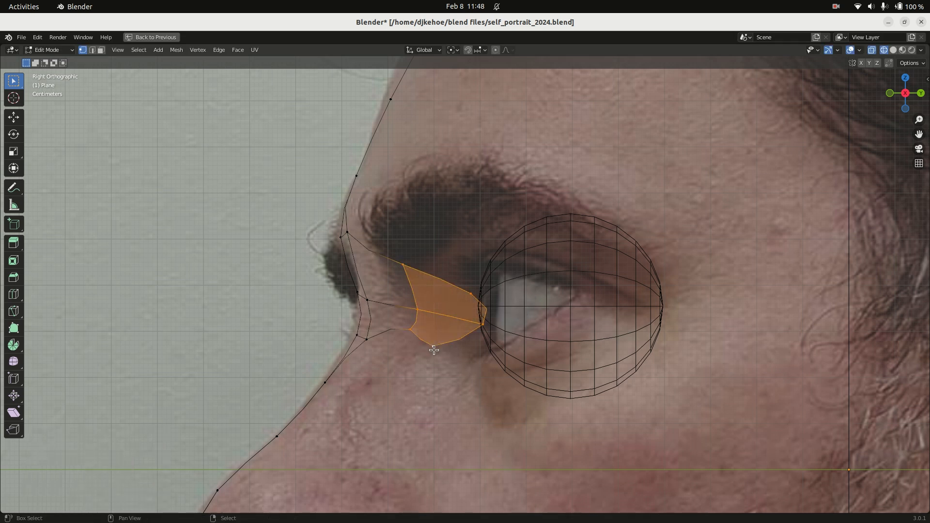
key("g")
left_click(470, 351)
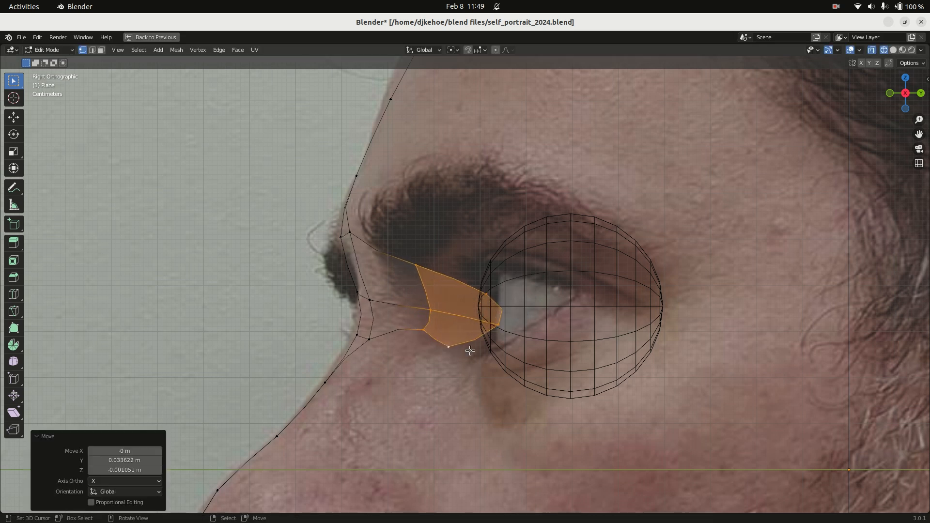
Check the nose strip and inner eye faces in the front view with solid shading and clear the selection
key("KP_1")
key("shift+z")
scroll(514, 356, "down", 4)
key("a")
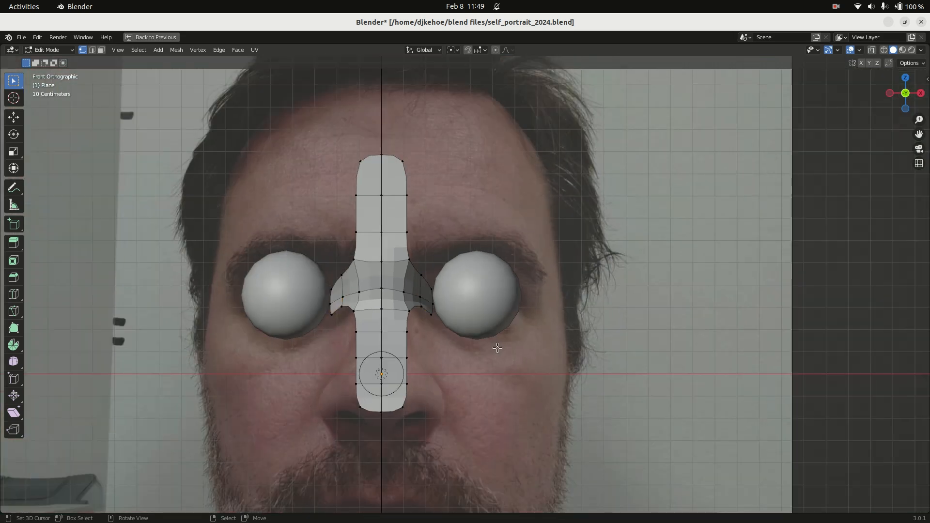
Apply smooth shading to all faces of the nose and forehead mesh
key("ctrl+f")
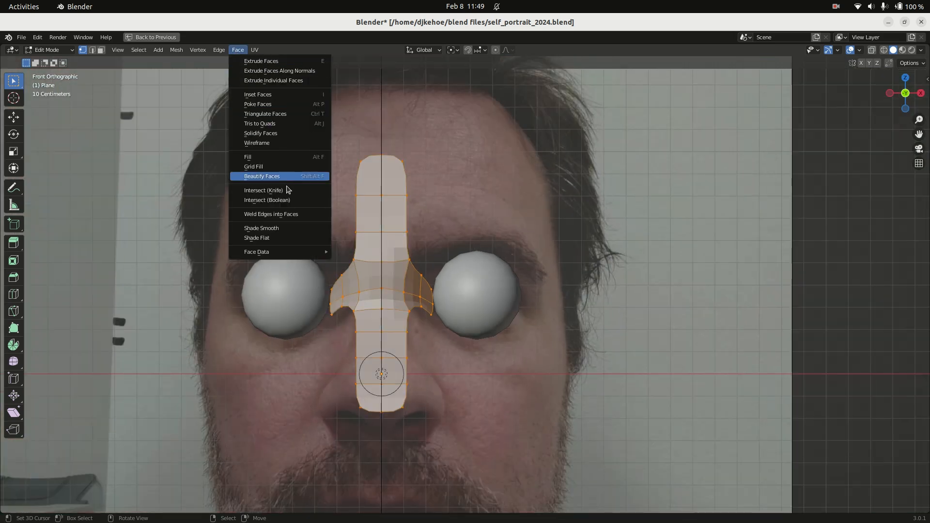
left_click(289, 226)
mouse_move(294, 229)
middle_mouse_down()
mouse_move(140, 312)
mouse_move(86, 315)
mouse_move(449, 318)
middle_mouse_up()
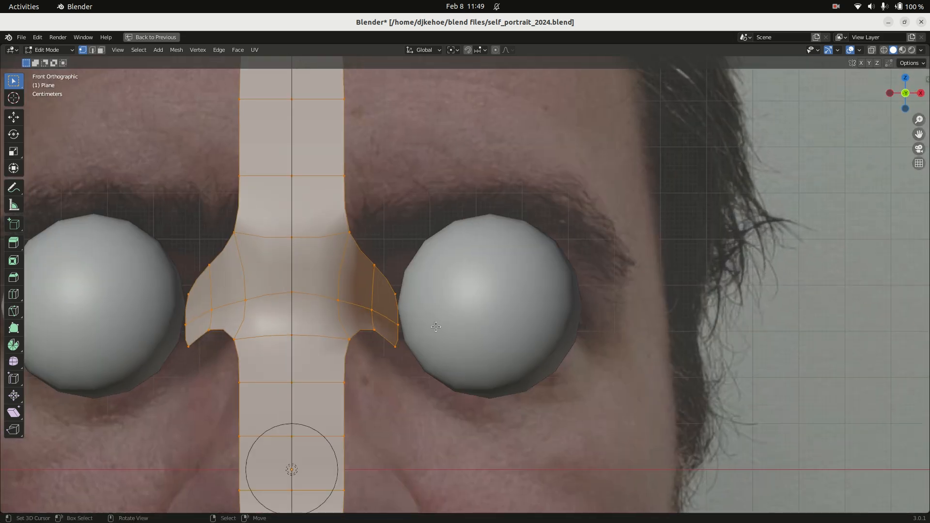
Select the outermost edges beside the eye in wireframe and extrude them across the eye sphere, about 0.38 m in X and 0.028 m in Z
key("shift+z")
right_click(401, 305)
right_click(402, 332, "shift")
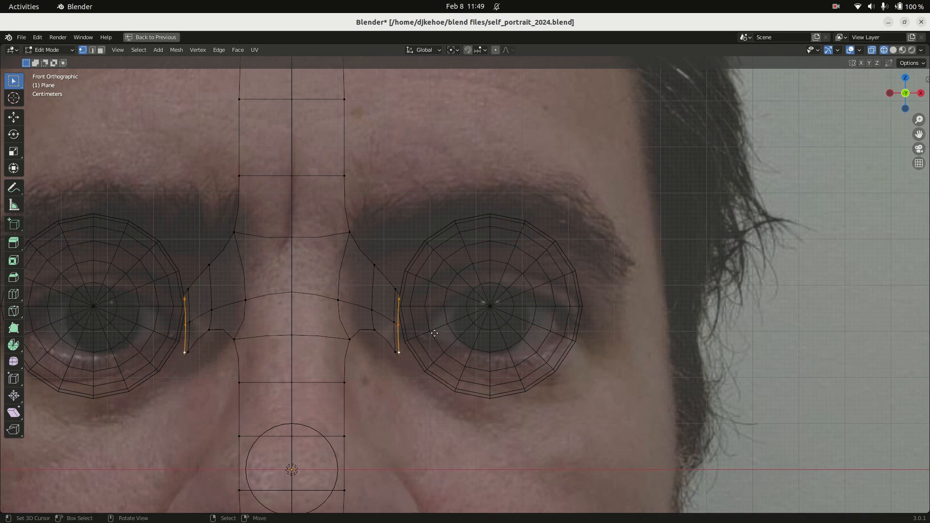
key("g")
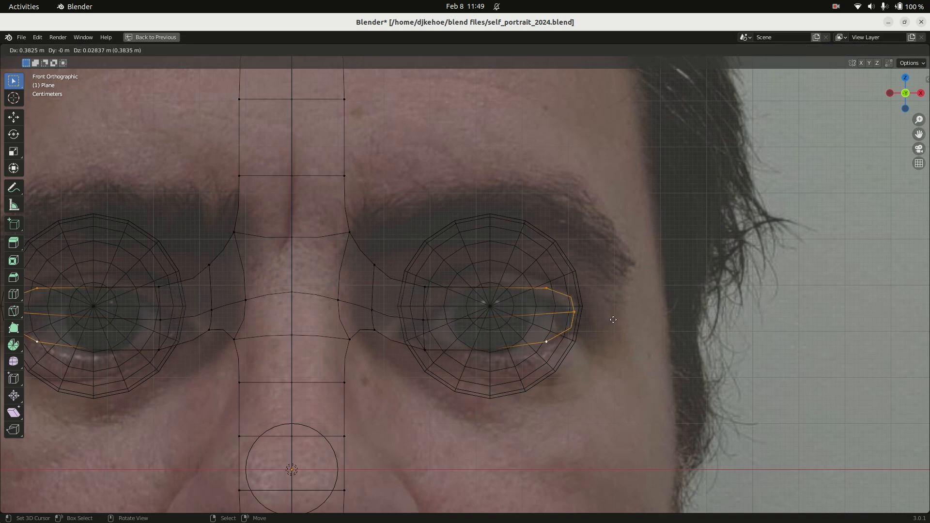
left_click(616, 322)
Delete the middle edge crossing the eye sphere between the inner and outer eye corners to open the eye
right_click(426, 319)
left_click(580, 314, "shift")
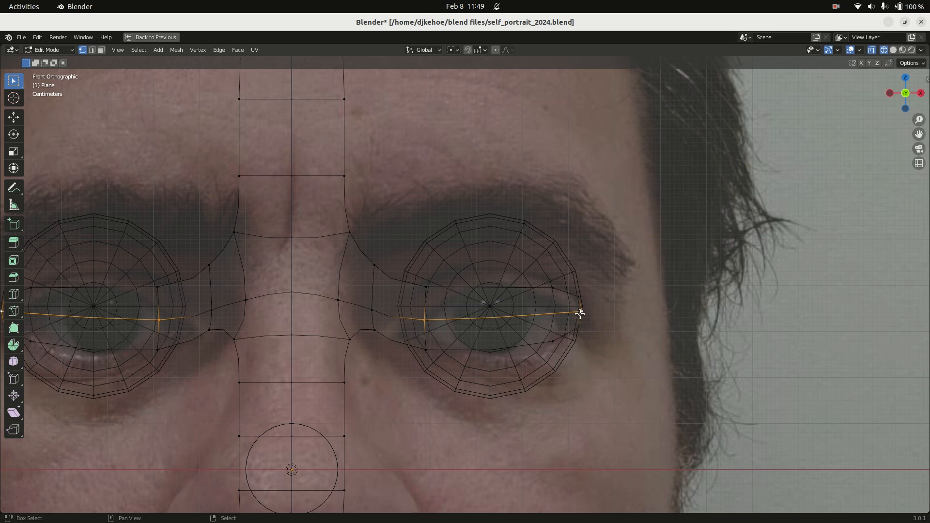
key("x")
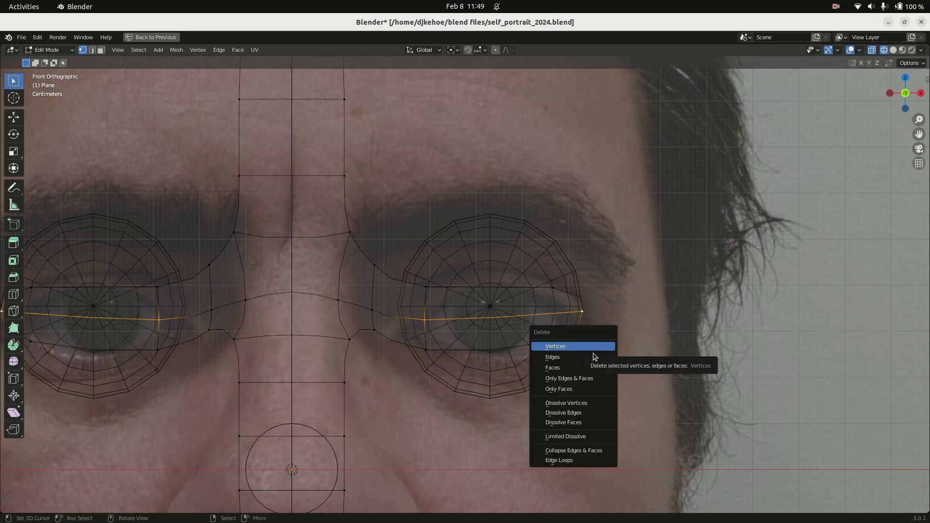
left_click(587, 362)
key("shift+z")
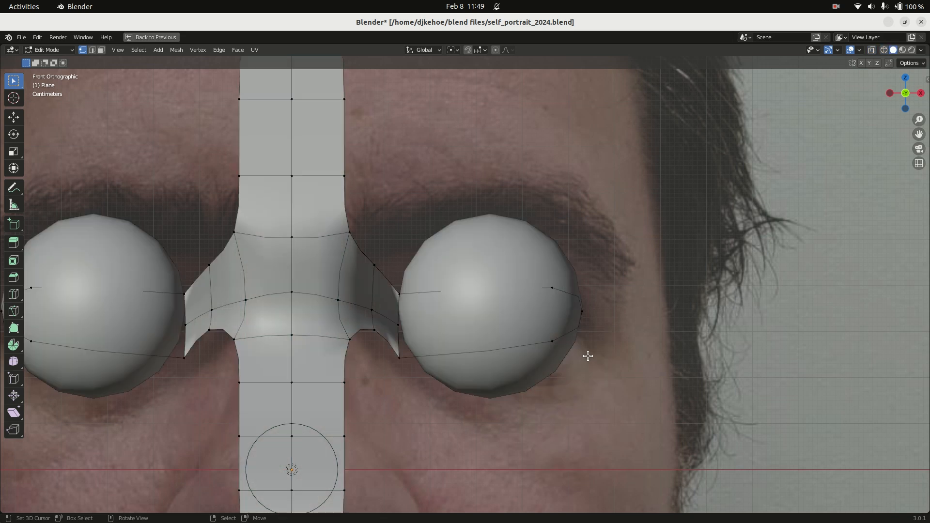
Move the lower inner eye vertex about 0.162 m in Y and -0.027 m in Z, then about 0.046 m in X and 0.026 m in Z
key("KP_5")
key("shift+z")
key("KP_3")
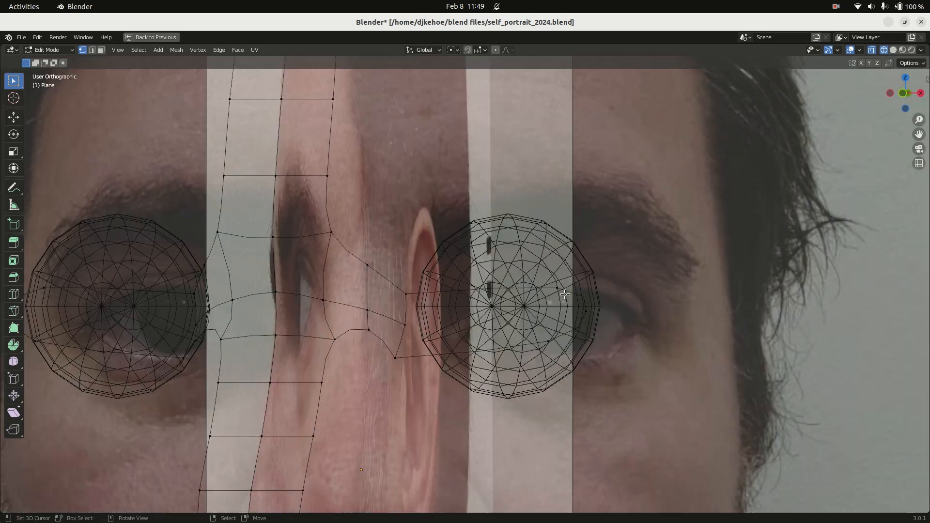
key("KP_1")
key("KP_3")
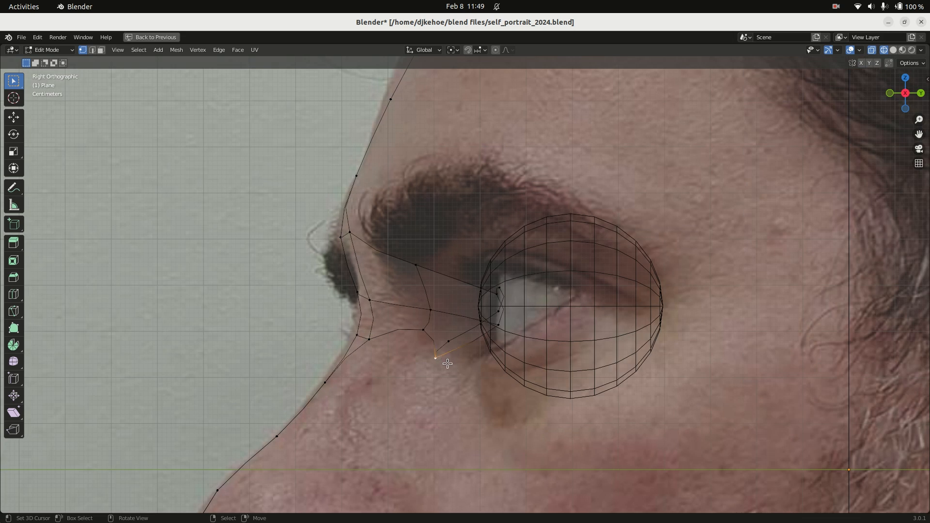
key("g")
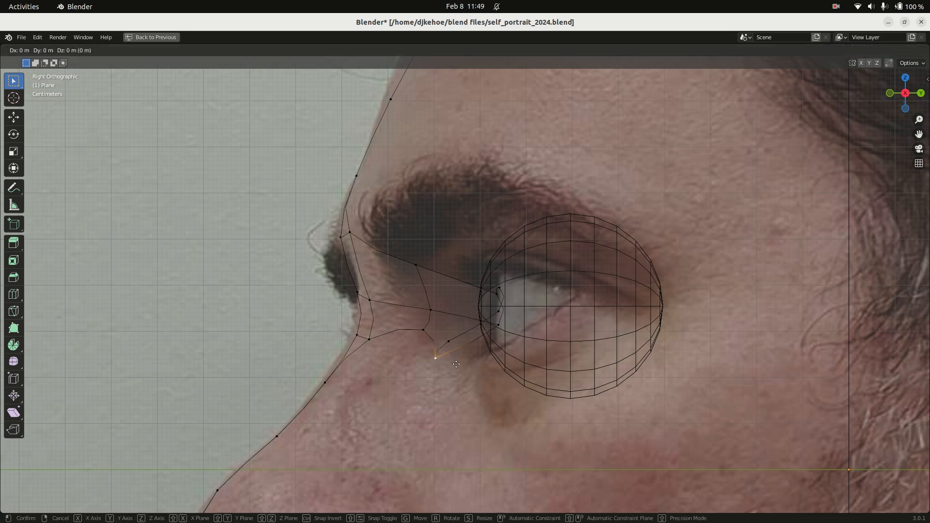
left_click(492, 365)
key("KP_1")
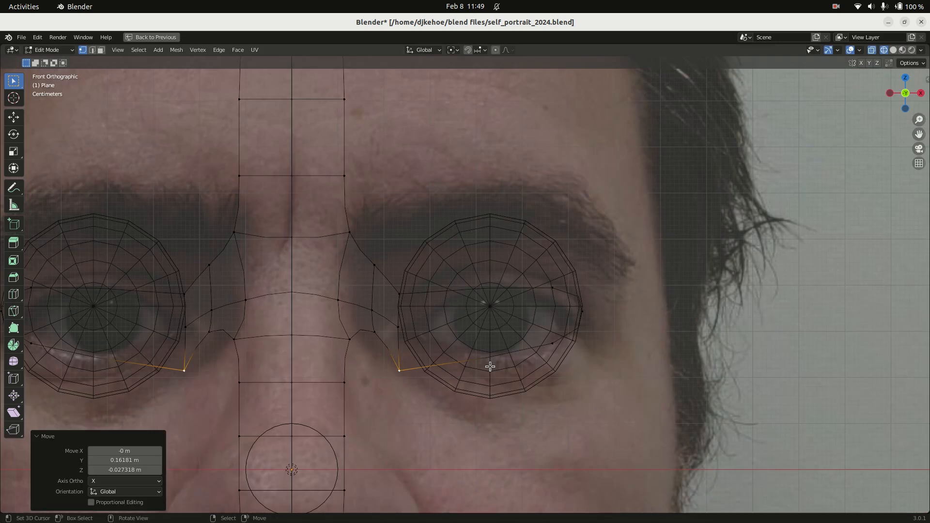
key("g")
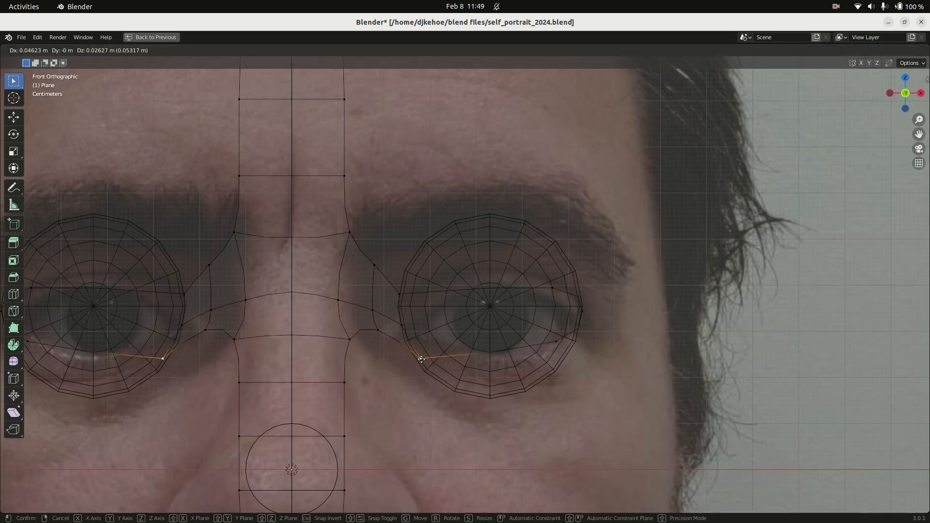
left_click(423, 328)
Move the upper inner eye vertex about 0.016 m in Y and 0.035 m in Z in the side view, and return to the front view
key("g")
key("KP_3")
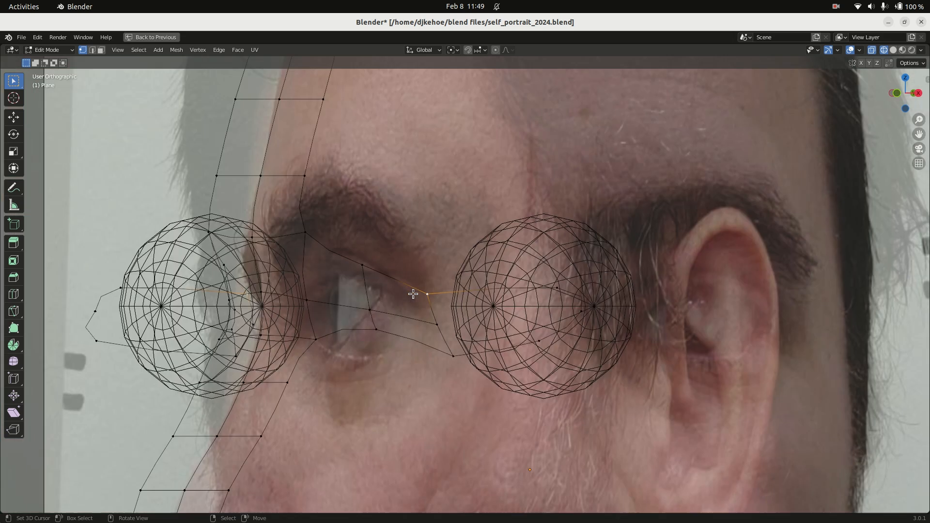
left_click(503, 282)
key("KP_1")
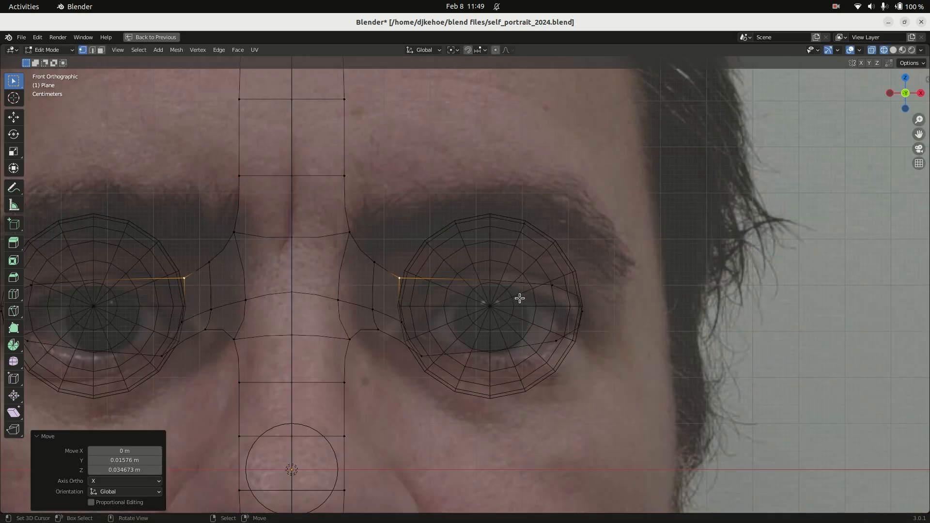
Try to move the upper outer eye vertex about -0.188 m in X and 0.127 m in Z in the front view
key("g")
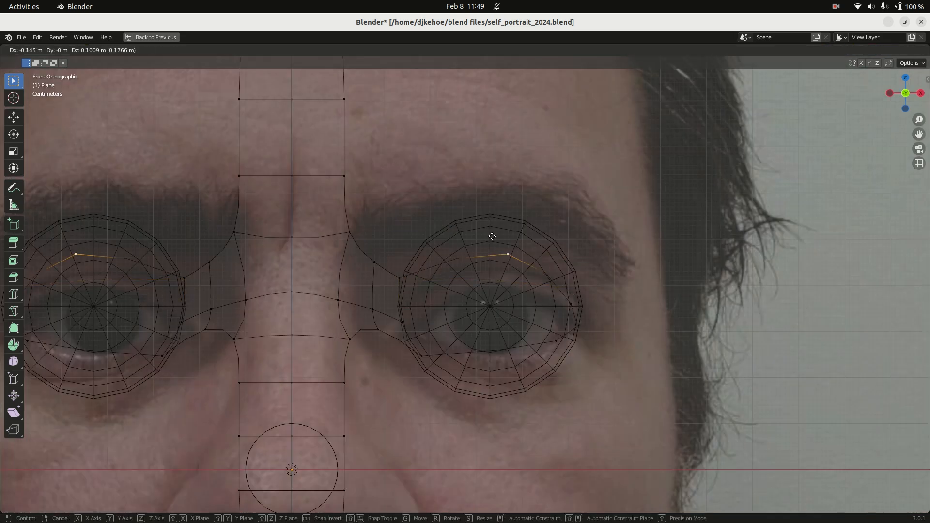
left_click(510, 249)
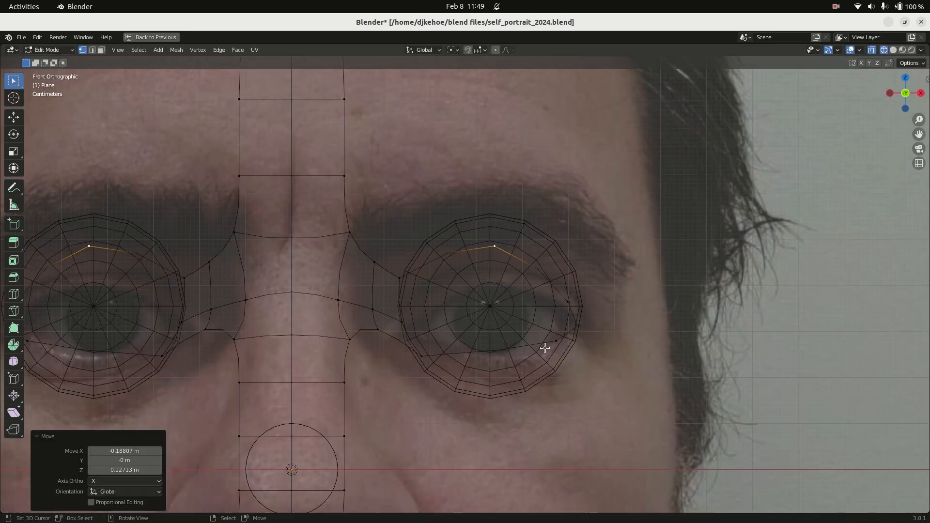
left_click(437, 357)
key("ctrl+z")
Reposition the vertices around the eye opening and inner corner in the front view to follow the eyelid outline in the photo
right_click_drag(577, 304, 552, 385)
right_click_drag(494, 248, 611, 282)
right_click_drag(595, 325, 574, 334)
right_click_drag(567, 266, 539, 325)
right_click_drag(553, 368, 507, 350)
right_click_drag(429, 361, 378, 361)
right_click_drag(397, 276, 473, 297)
Subdivide the long upper and lower edges of the eye opening with one cut each
right_click(565, 303)
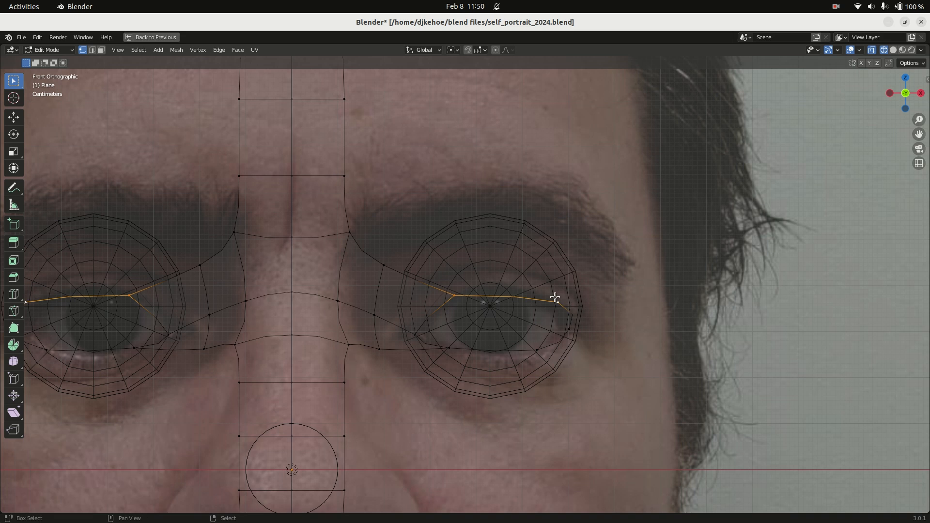
key("w")
left_click(556, 299)
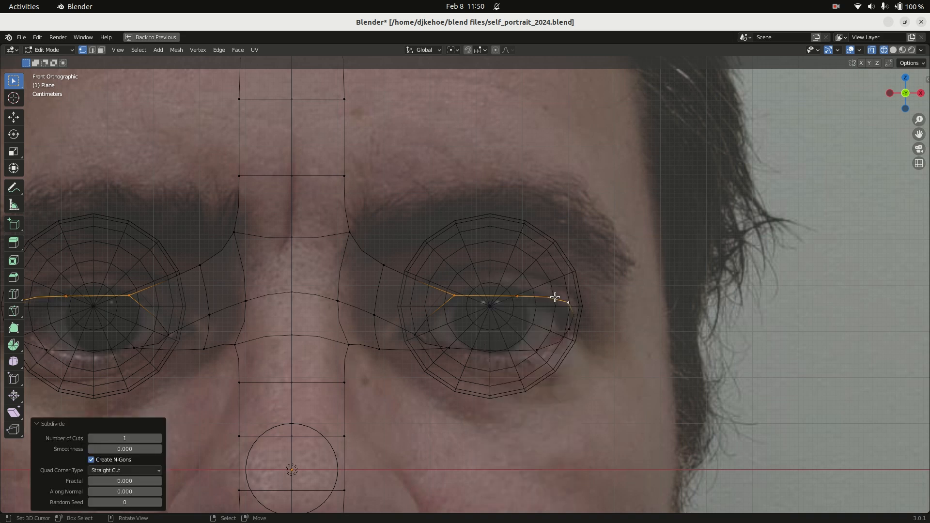
right_click(449, 348)
right_click(538, 350, "shift")
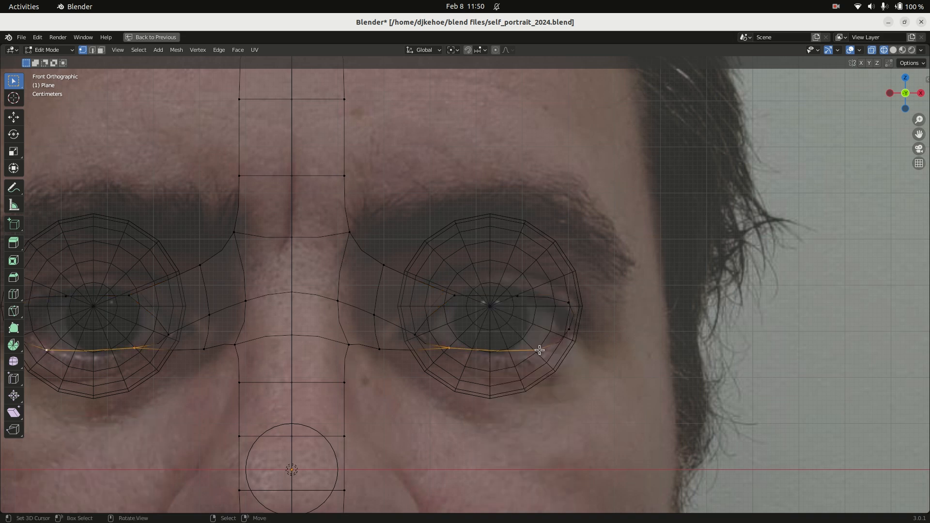
key("w")
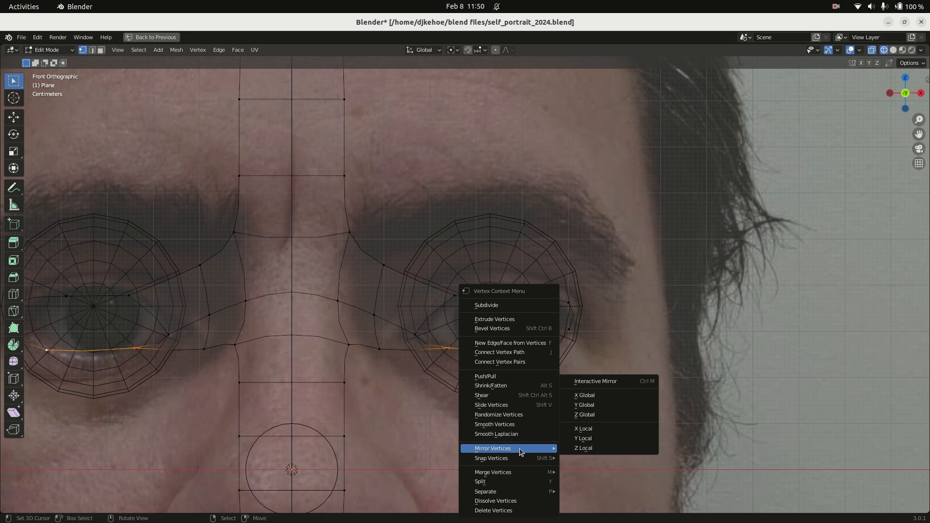
left_click(488, 305)
Shift the new midpoints and neighbouring eye-opening vertices to match the curves of the upper and lower eyelids in the front view
left_click(502, 352)
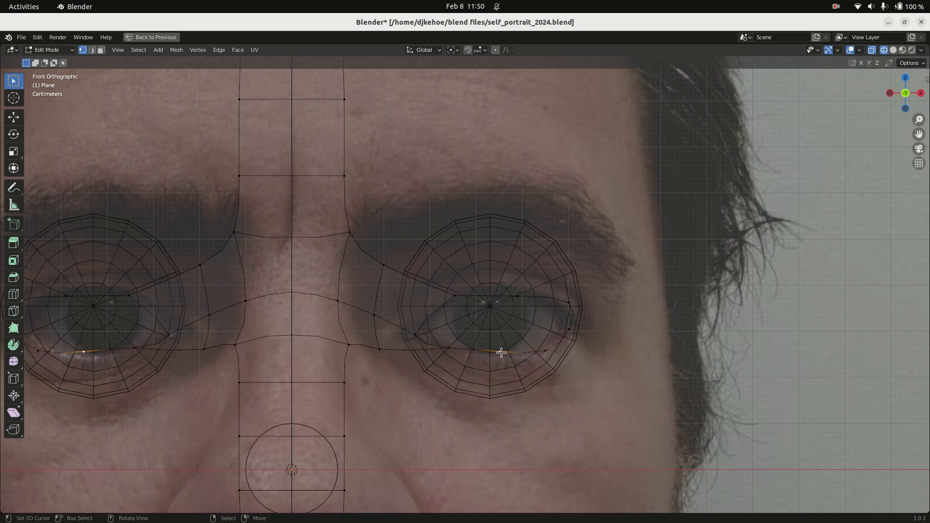
key("g")
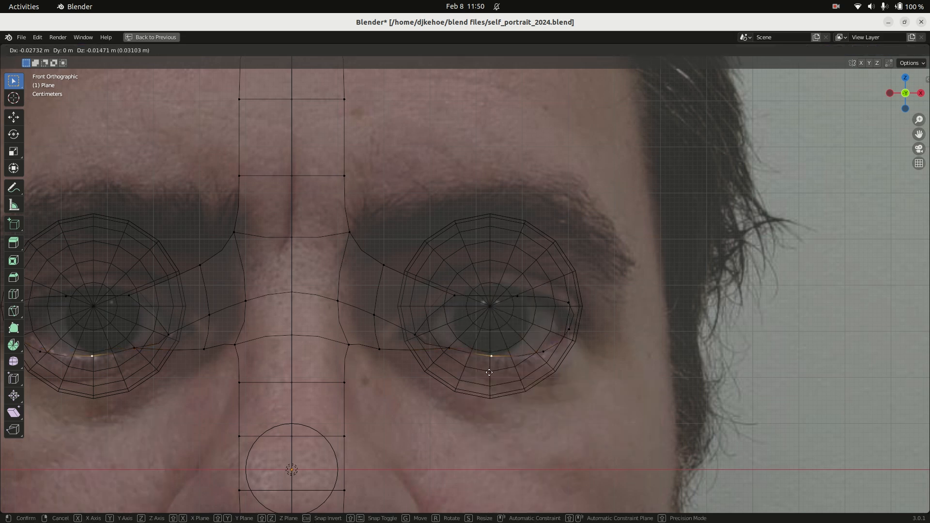
left_click(494, 371)
left_click(443, 350)
right_click_drag(443, 349, 445, 348)
right_click_drag(455, 299, 452, 299)
right_click_drag(517, 297, 510, 287)
right_click_drag(565, 300, 568, 323)
right_click_drag(544, 354, 498, 364)
key("shift+z")
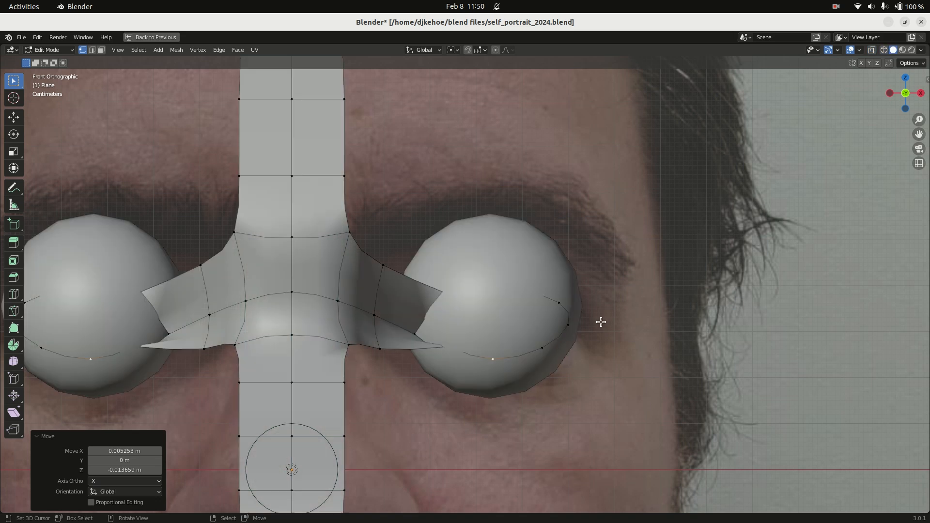
Select the protruding lower vertices of the eye opening in the side view and move them along Y to the front of the eye sphere
key("shift+z")
left_click(571, 306, "alt")
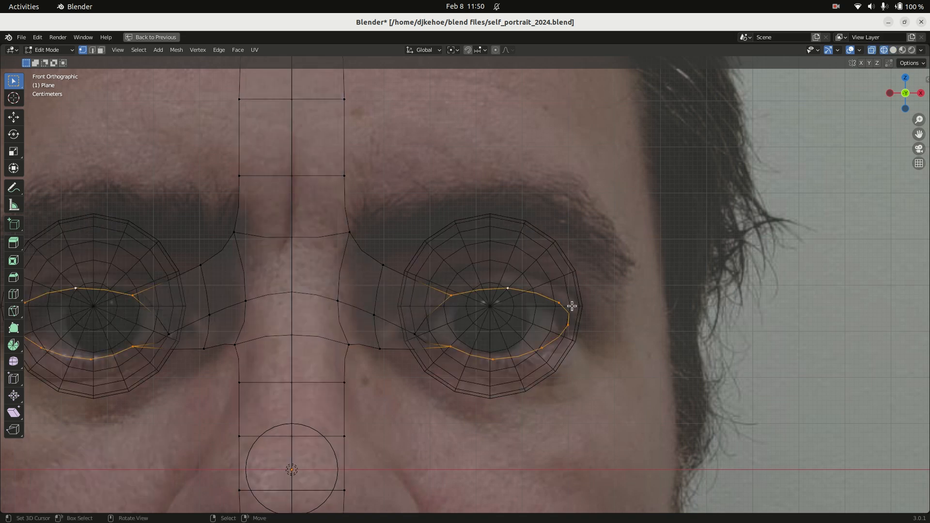
key("KP_3")
right_click(468, 351)
right_click(460, 346, "shift")
key("g")
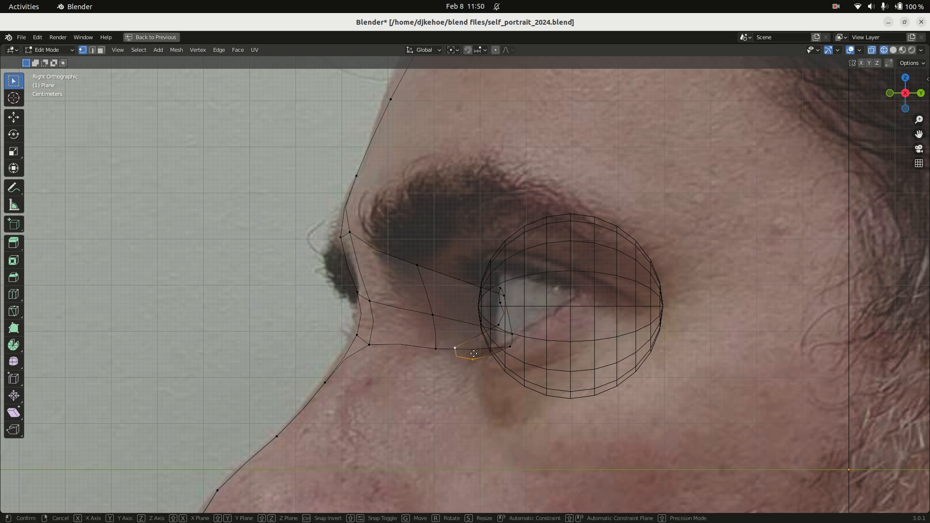
key("y")
left_click(516, 351)
Select the whole eye-opening loop and flatten it in the side view by scaling it to 0.156 along Y
right_click(513, 349)
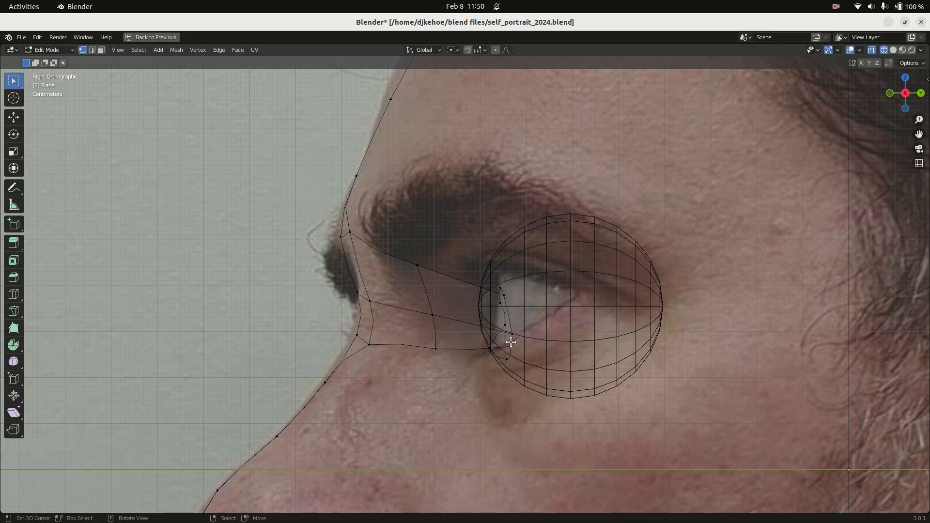
right_click(500, 302, "shift")
middle_click_drag(543, 350, 578, 358)
key("KP_3")
key("s")
key("y")
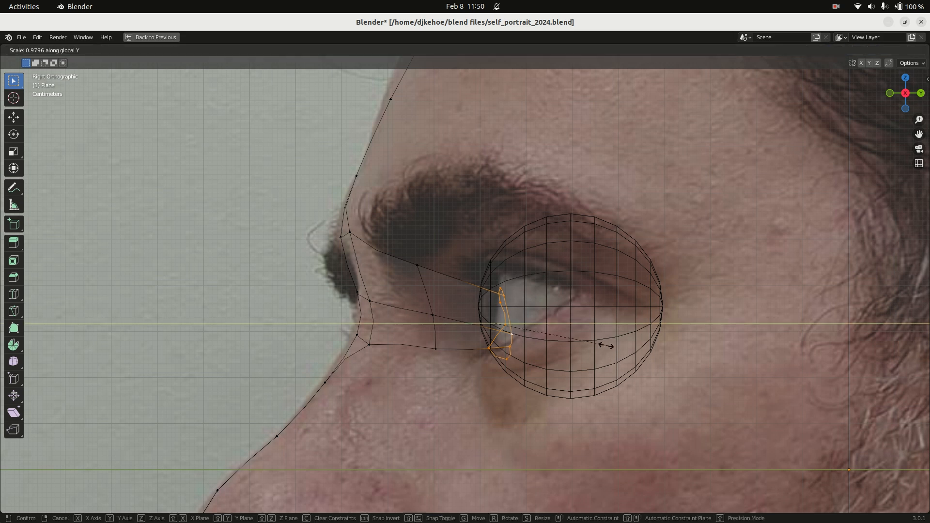
left_click(512, 332)
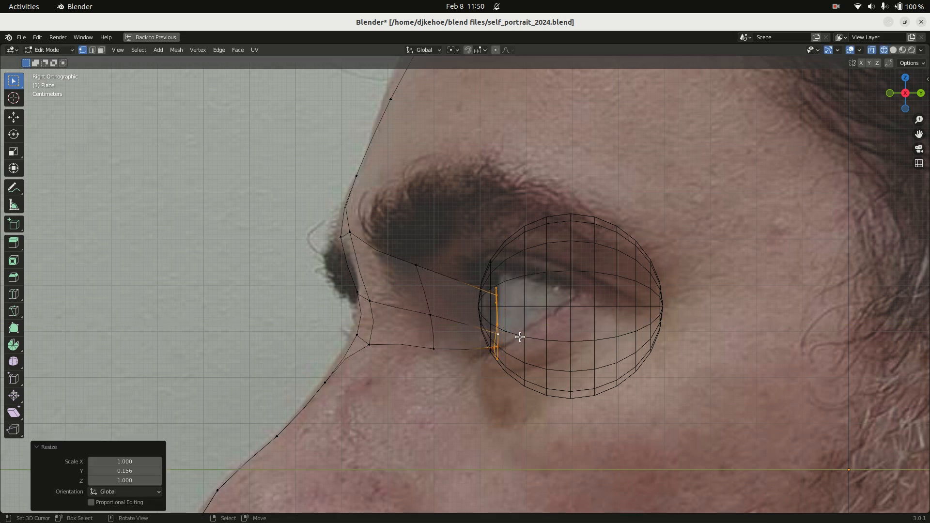
Select the outer-corner vertices of the eye opening and move them back along the eye sphere in the side view
key("KP_1")
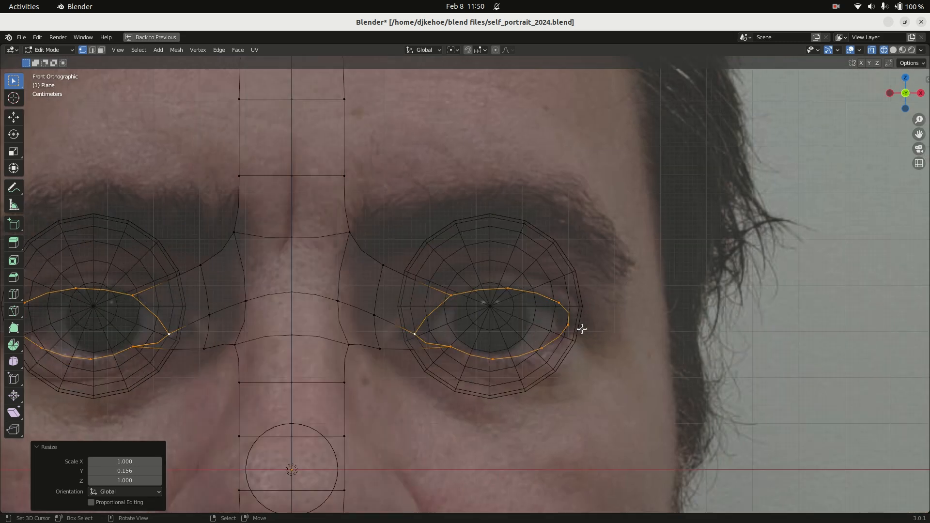
key("alt+a")
right_click(576, 325)
right_click(568, 303, "shift")
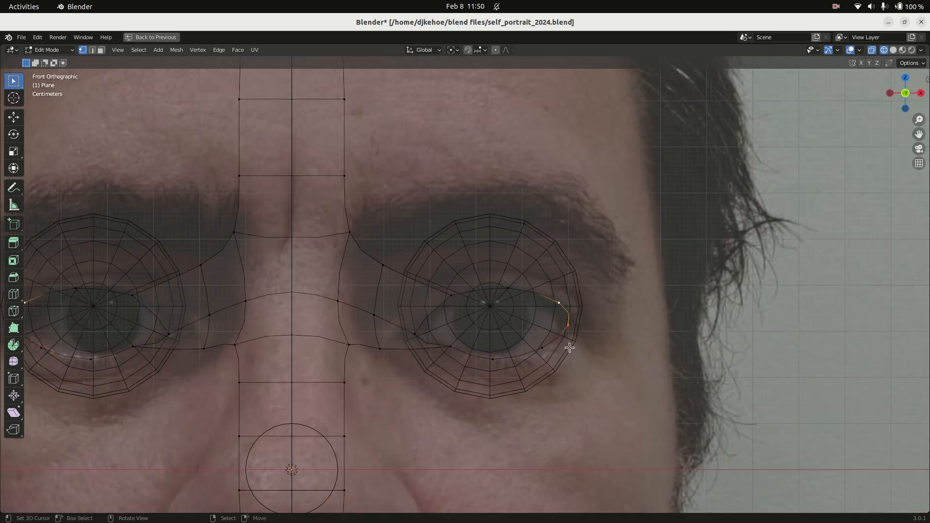
key("KP_3")
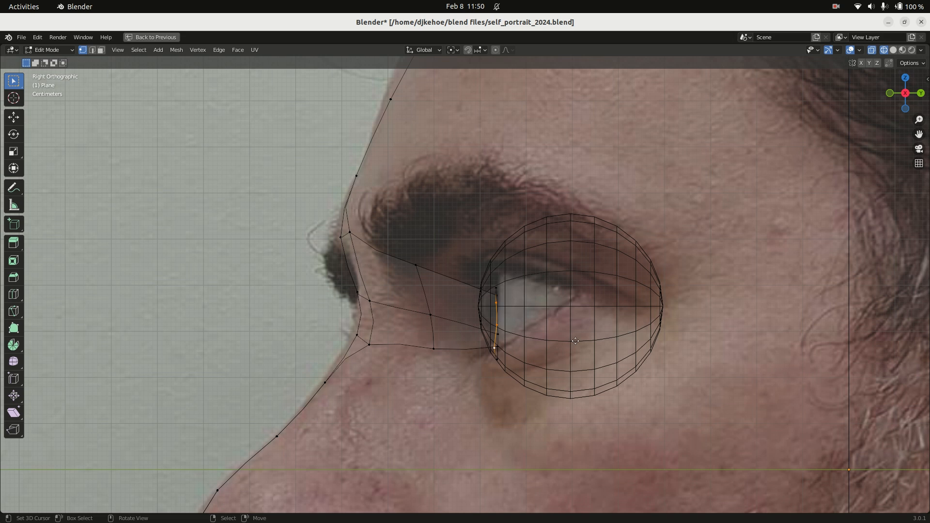
key("g")
left_click(573, 316)
Reposition the outer-corner and upper-eyelid vertices individually in the side view to curve the opening around the eye sphere
right_click(531, 295)
key("g")
left_click(562, 291)
right_click(548, 309)
key("g")
left_click(610, 297)
right_click(508, 286)
key("g")
left_click(518, 279)
right_click(502, 294)
key("g")
left_click(501, 291)
Adjust the lower-eyelid vertices individually in the side view, moving the last one about -0.003 m in Y and 0.03 m in Z
right_click(498, 342)
right_click(497, 338)
key("g")
left_click(482, 332)
right_click(500, 352)
key("g")
left_click(501, 354)
right_click(503, 357)
key("g")
left_click(501, 342)
Select the eye-opening loop and examine how it wraps around the eye sphere in the perspective and top views
key("shift+z")
key("shift+z")
mouse_move(501, 294)
middle_mouse_down()
mouse_move(542, 310)
mouse_move(590, 306)
mouse_move(592, 315)
middle_mouse_up()
key("shift+z")
key("shift+z")
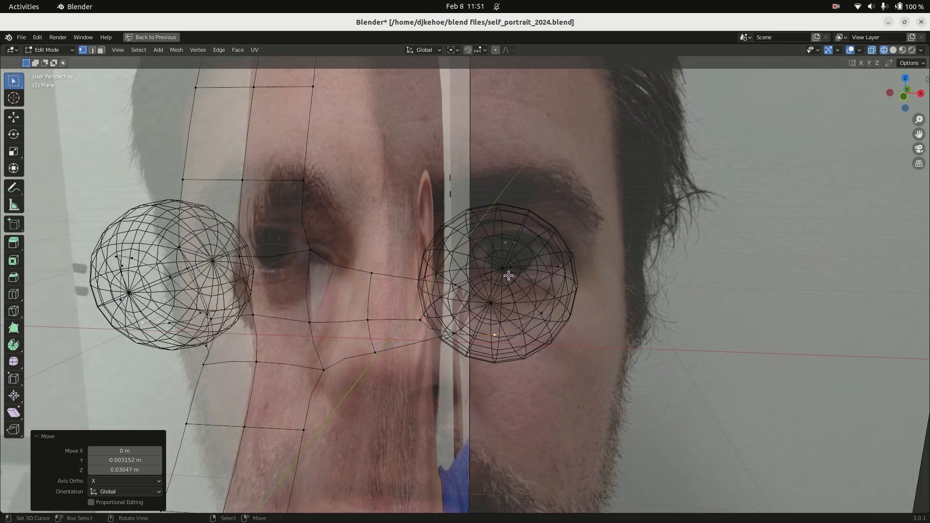
right_click(483, 279)
right_click(479, 276, "alt")
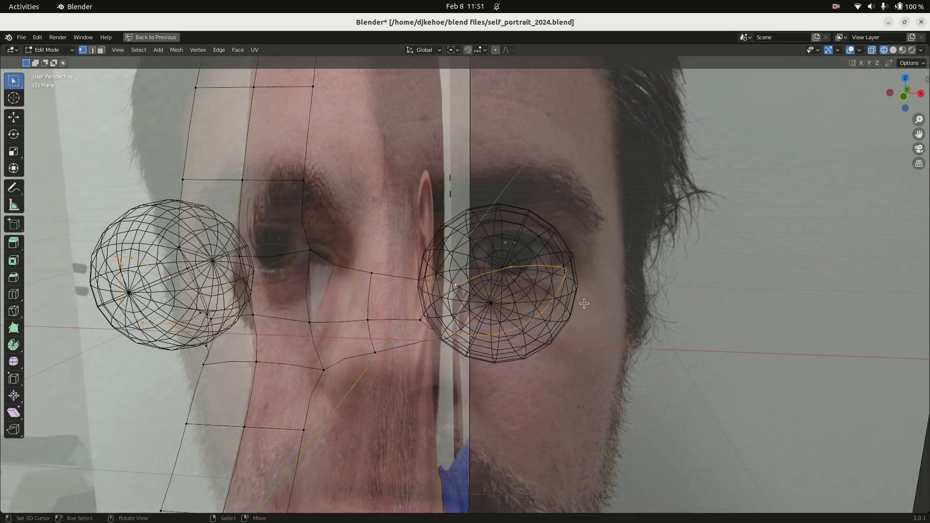
key("KP_3")
key("KP_7")
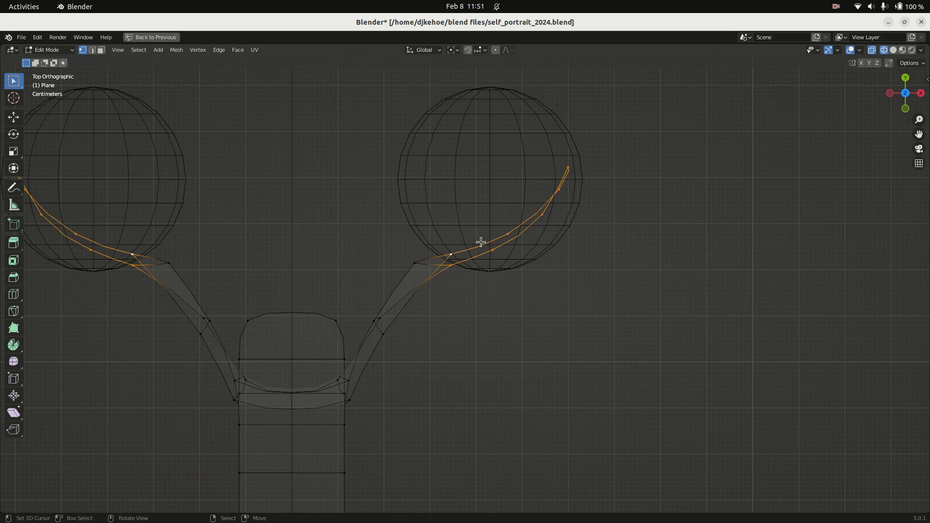
Leave the face mesh, select the eye sphere and start editing its mesh in the top view
key("Tab")
key("Tab")
key("Tab")
left_click(461, 213)
key("Tab")
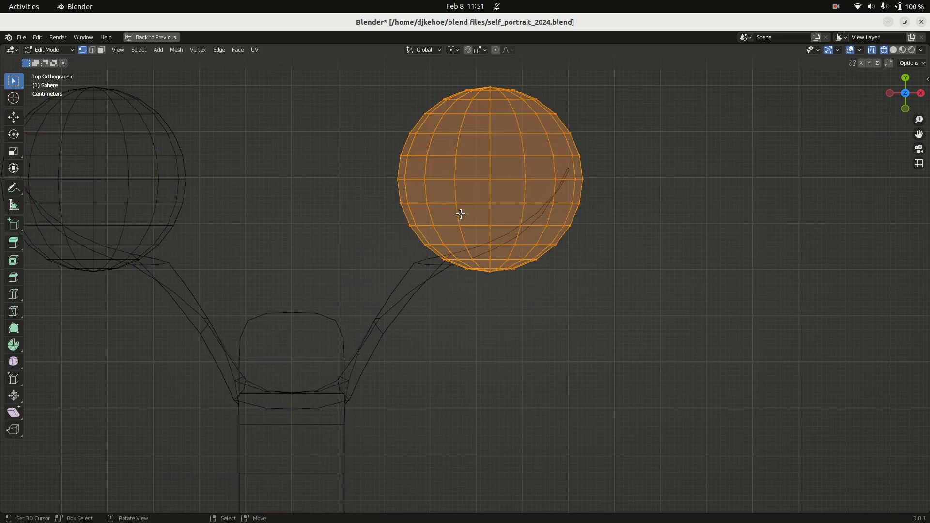
Move the eye sphere's mesh about -0.013 m in X and -0.027 m in Z in the front view and resume editing the face mesh
key("KP_1")
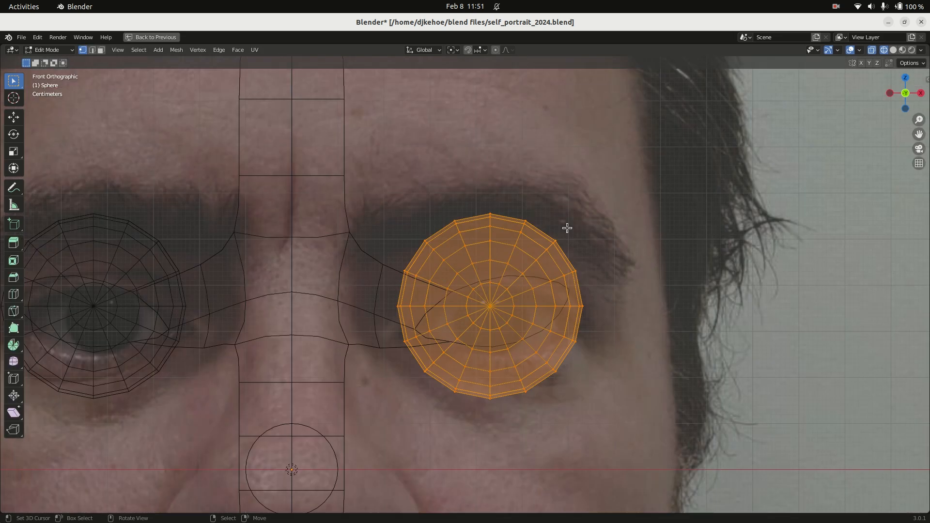
key("g")
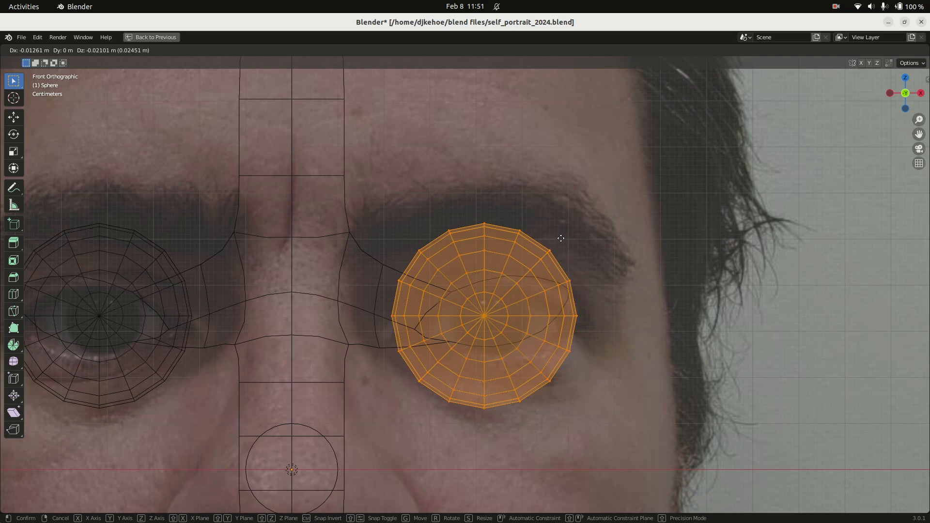
left_click(561, 241)
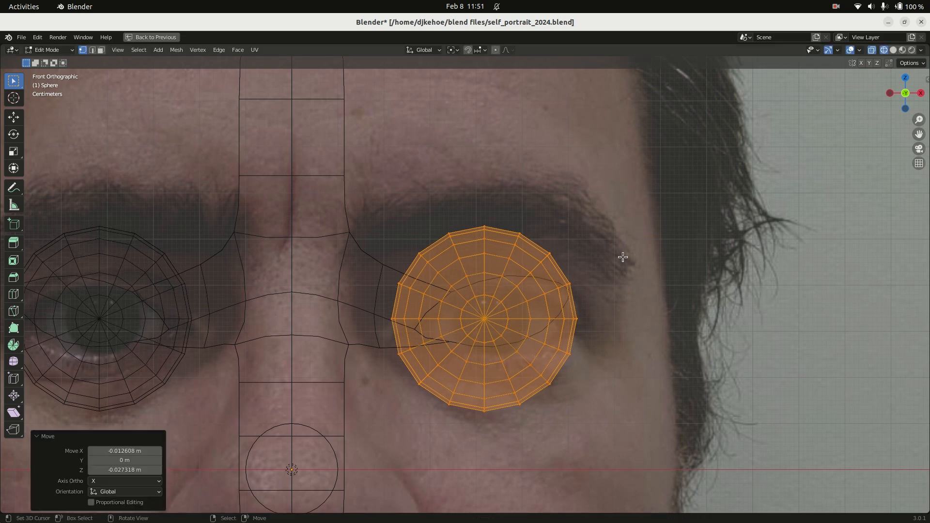
key("shift+z")
key("Tab")
left_click(360, 274)
key("Tab")
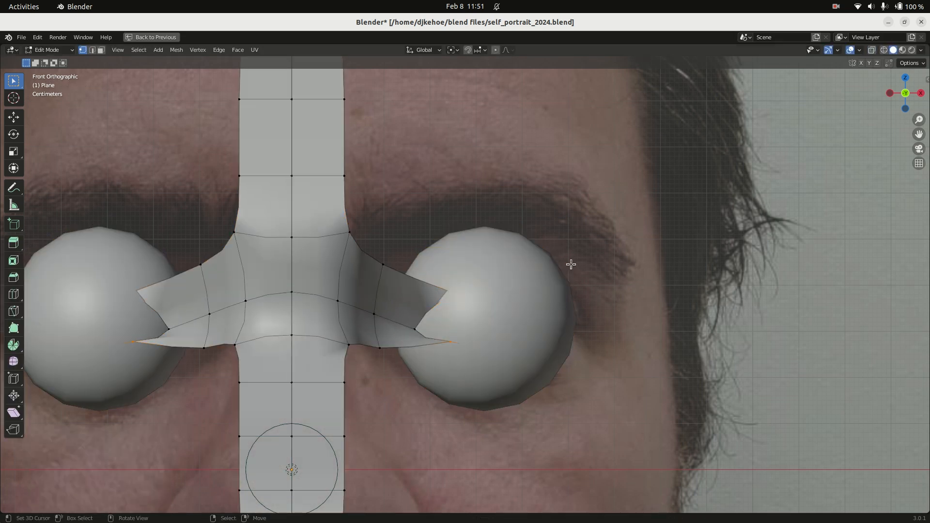
Compare the eye-opening loop with the relocated sphere and move the whole loop slightly forward along Y in the side view
key("shift+z")
middle_click_drag(537, 249, 507, 321)
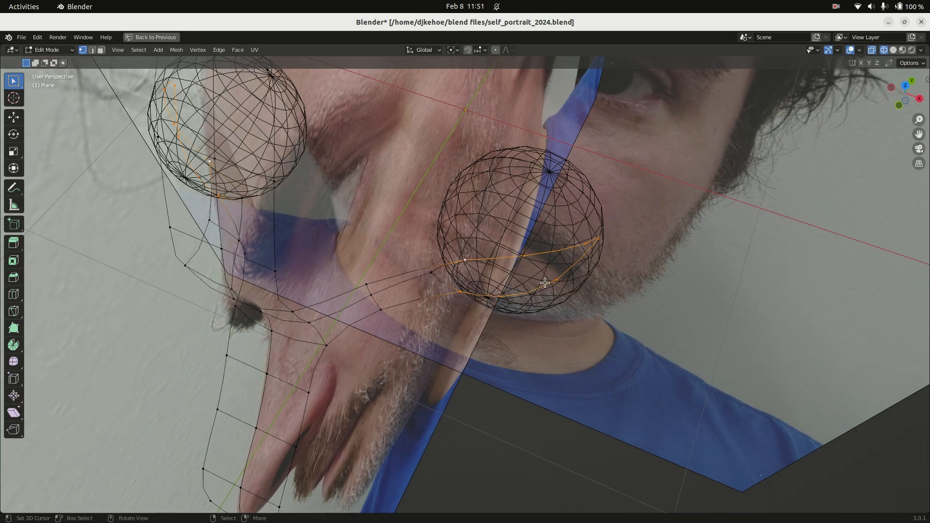
key("KP_7")
key("alt+a")
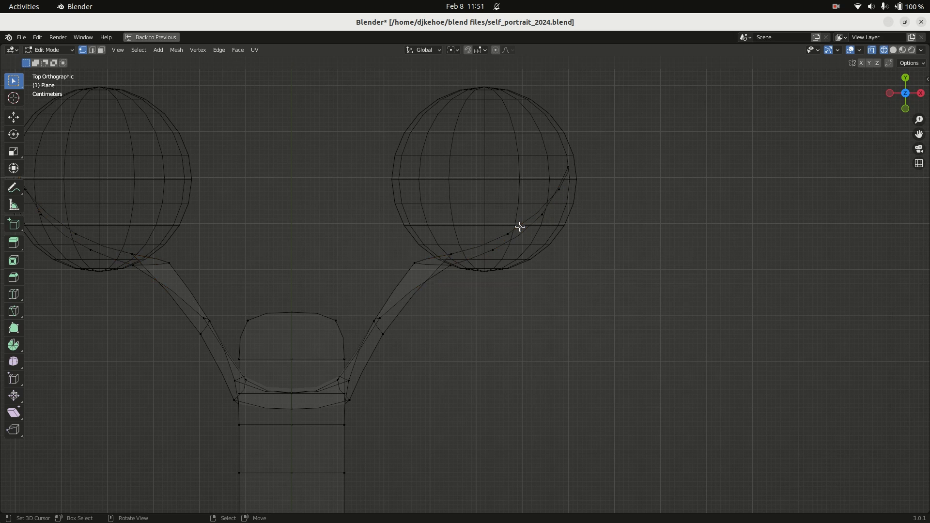
key("ctrl+z")
key("shift+z")
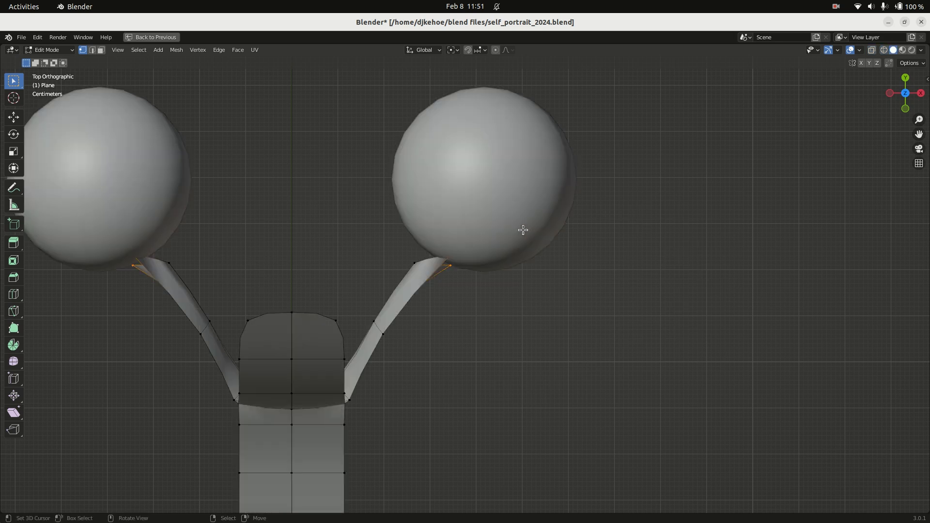
key("KP_3")
key("shift+z")
key("g")
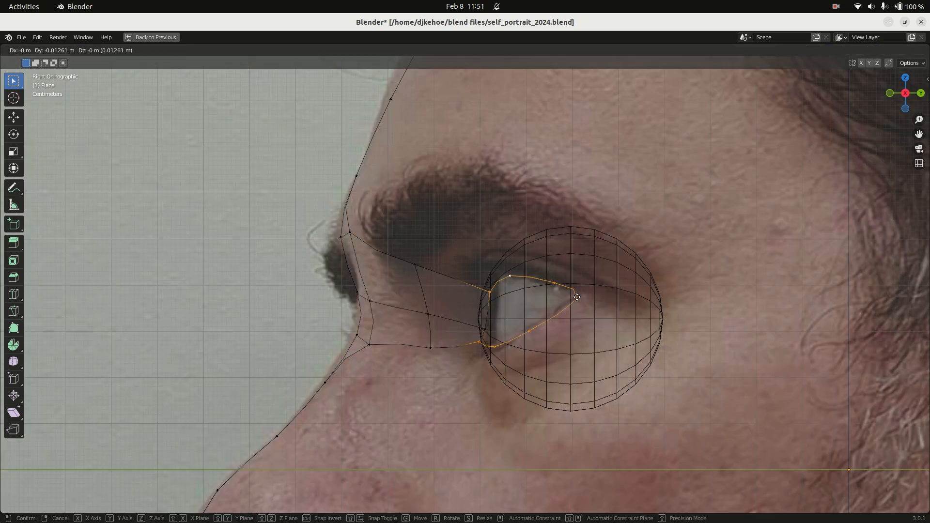
left_click(573, 296)
Reposition the upper-eyelid vertices of the eye opening individually in the side view, bringing them forward over the eye sphere
right_click(508, 275)
key("g")
left_click(498, 273)
right_click(488, 287)
key("g")
left_click(480, 282)
right_click(547, 286)
key("g")
left_click(539, 281)
Adjust the lower-eyelid vertices of the eye opening individually in the side view to follow the eye sphere
right_click(540, 331)
key("g")
left_click(522, 350)
right_click(484, 355)
key("g")
left_click(480, 355)
right_click(474, 347)
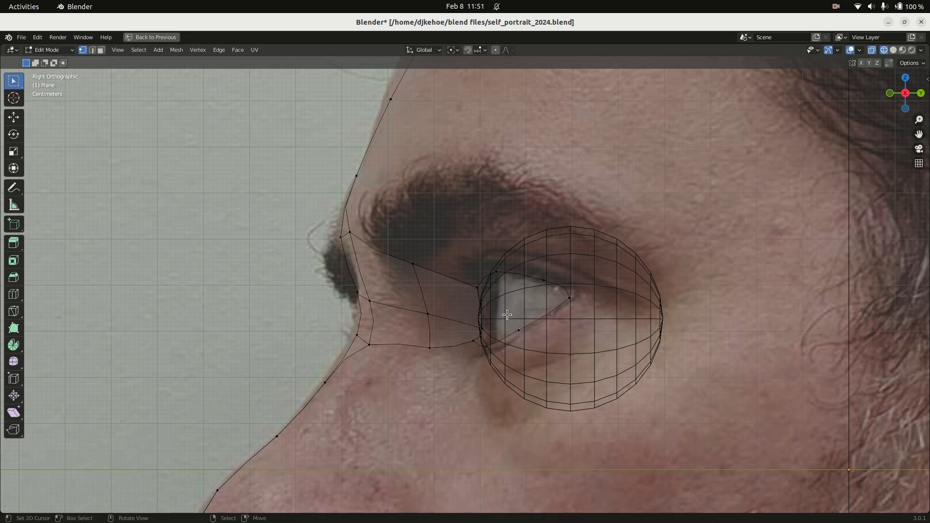
Extrude the outer part of the eye-opening loop and scale the new edges by about 1.8 in the front view
right_click(525, 275, "alt")
middle_click_drag(525, 274, 597, 317)
key("e")
key("Escape")
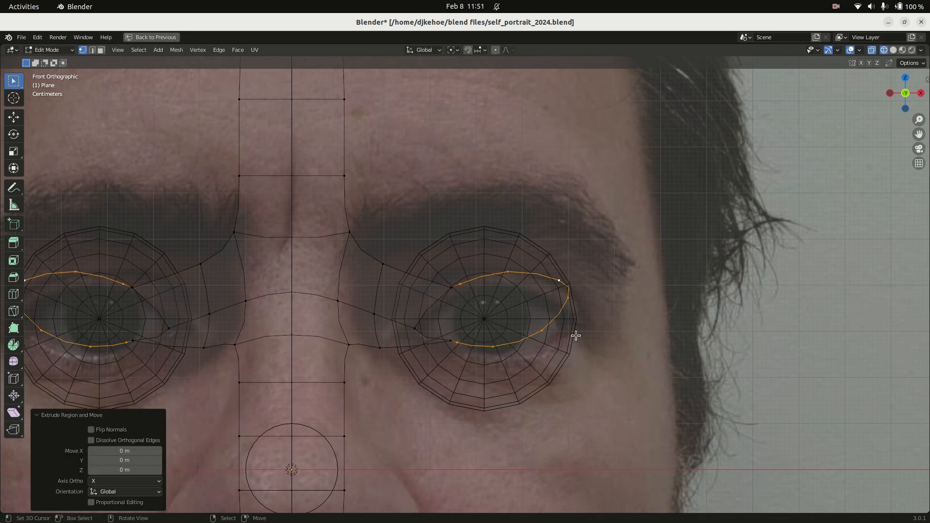
key("s")
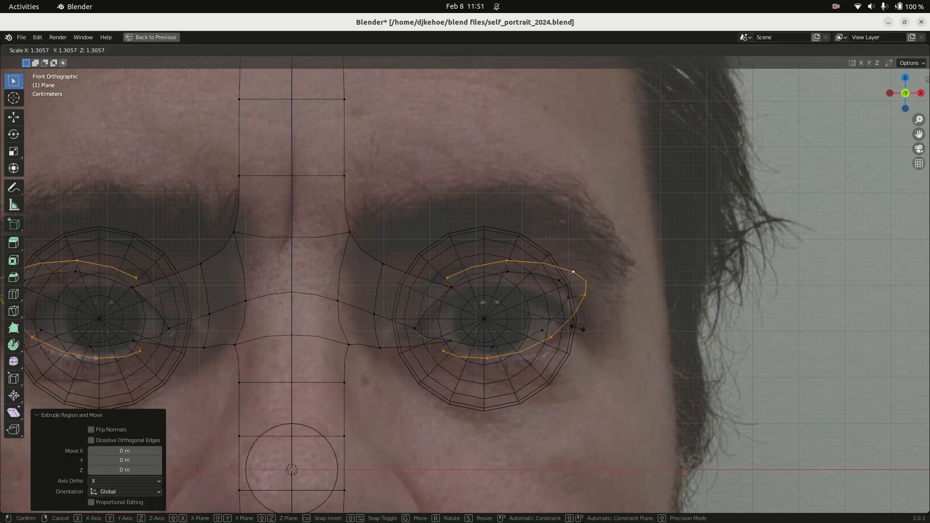
left_click(599, 337)
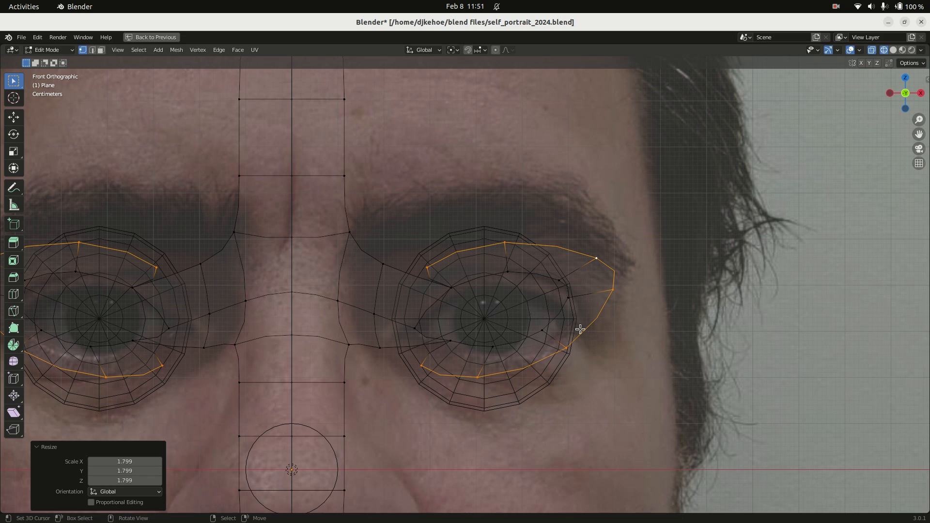
Merge the upper inner end vertex of the extruded eye ring into the neighbouring upper nose-bridge vertex using At Last
left_click(430, 267)
left_click(383, 264, "shift")
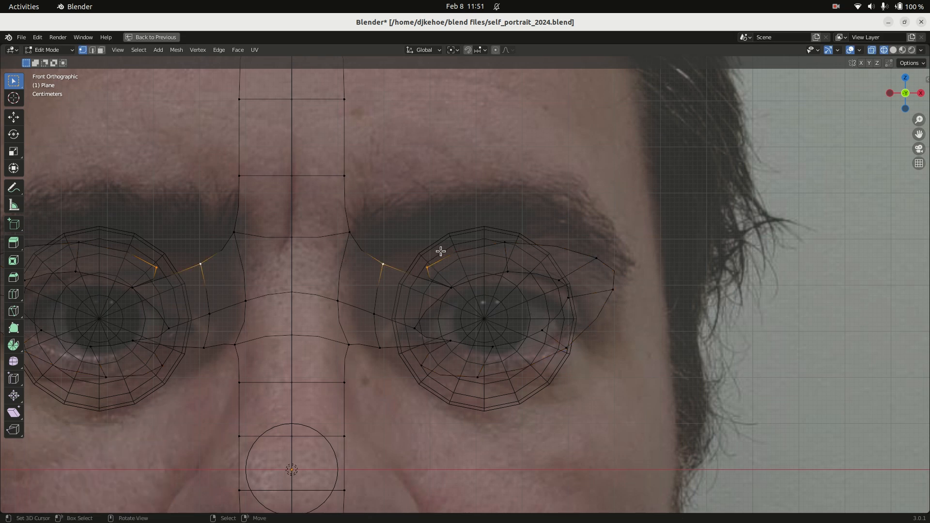
right_click(437, 261)
right_click(402, 322)
mouse_move(393, 471)
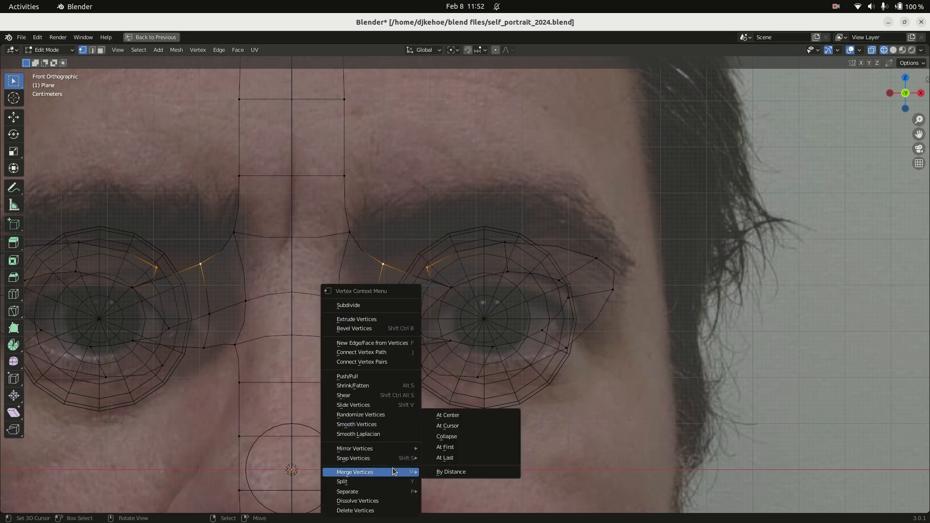
left_click(478, 459)
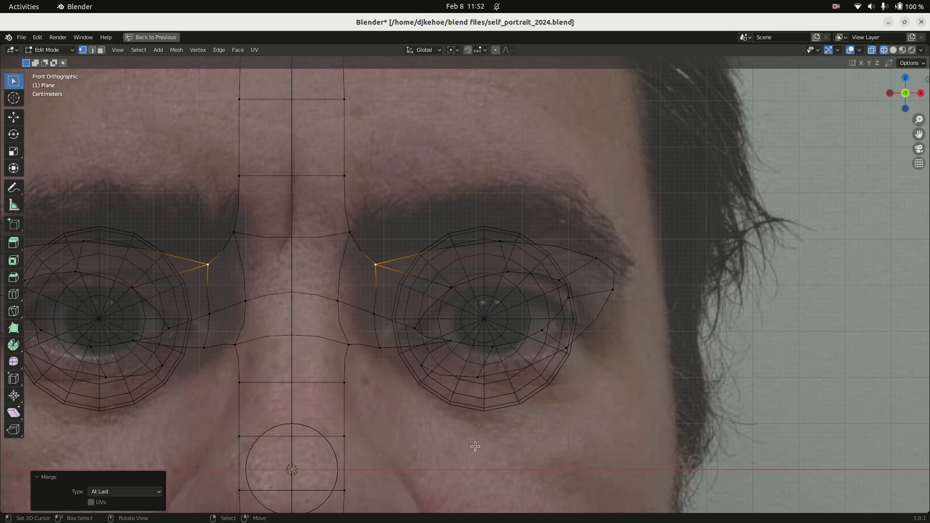
Merge the lower inner end vertex of the eye ring into the neighbouring lower nose-side vertex using At Last
right_click(427, 366)
right_click(383, 348, "shift")
key("w")
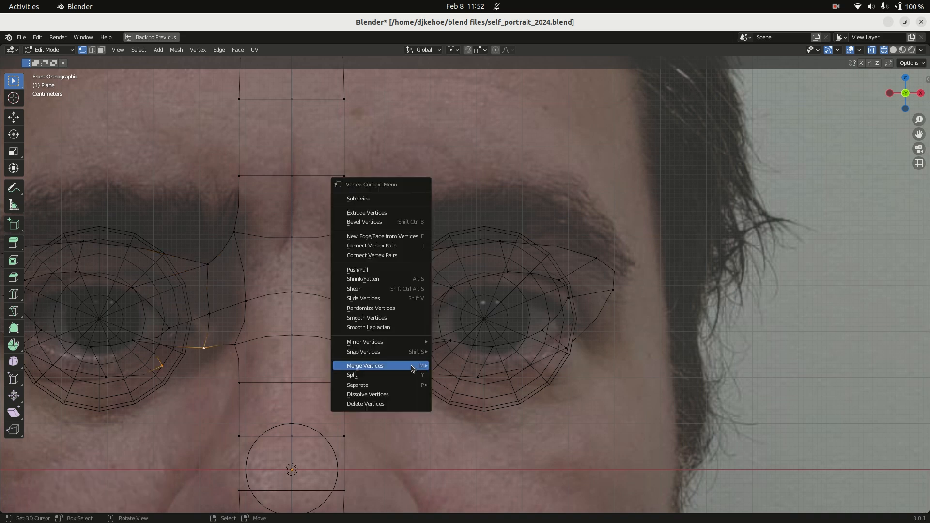
mouse_move(411, 369)
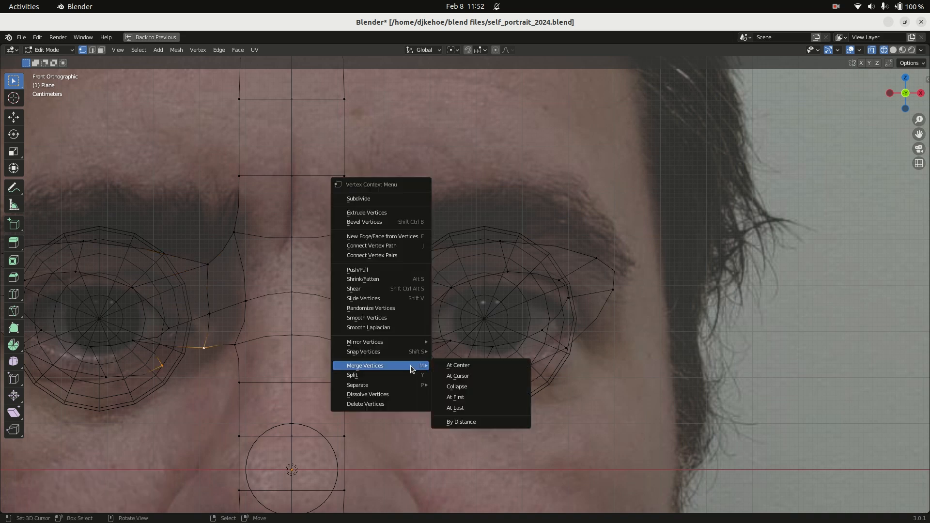
left_click(471, 411)
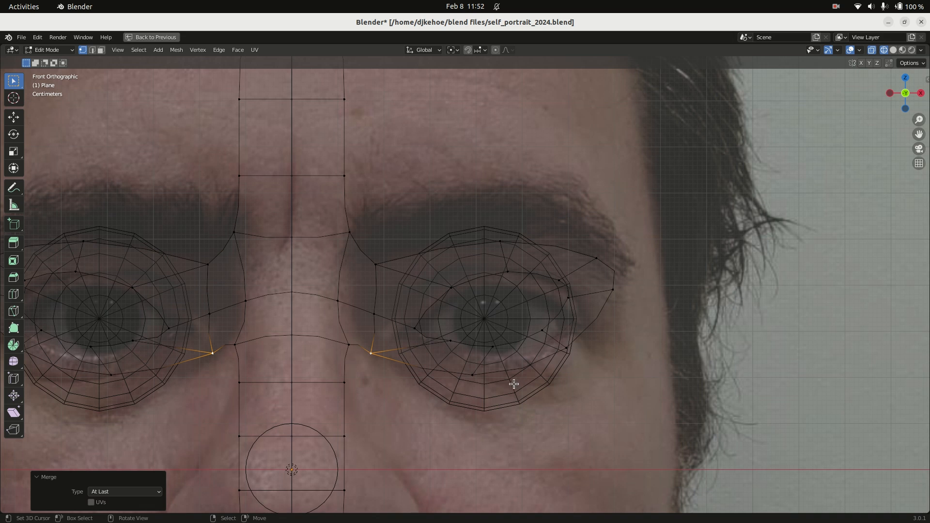
Select the entire face mesh and apply smooth shading to its faces
key("alt+z")
key("alt+z")
key("a")
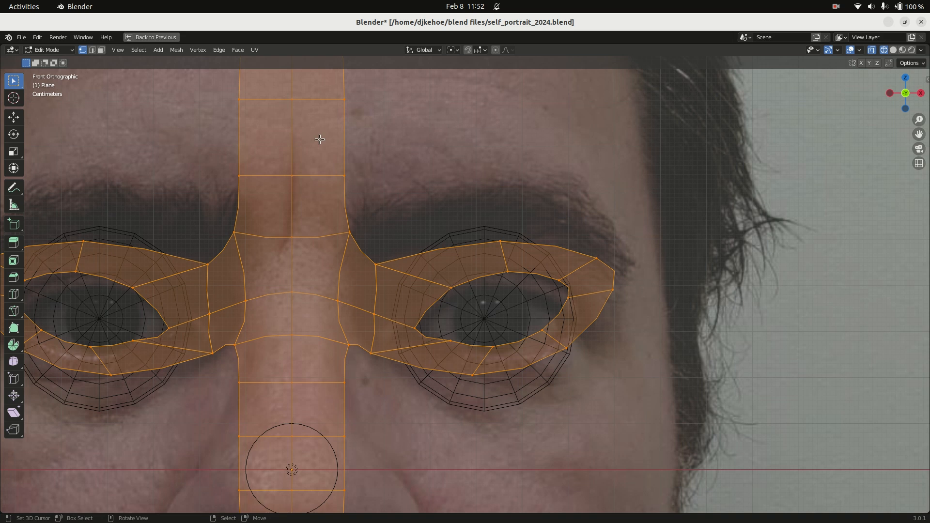
left_click(238, 50)
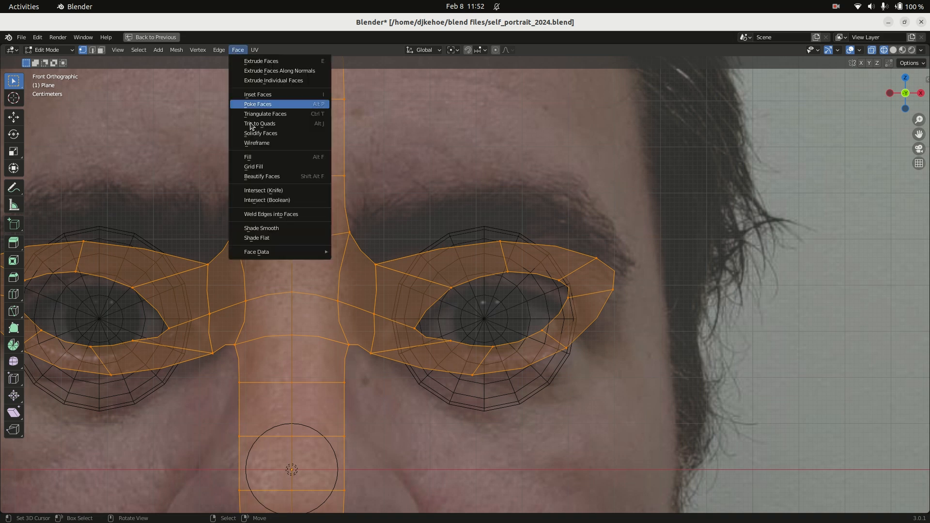
left_click(292, 229)
Move the top vertex of the outer eye ring about -0.076 m in X and -0.014 m in Z in the front view
left_click(503, 242)
key("g")
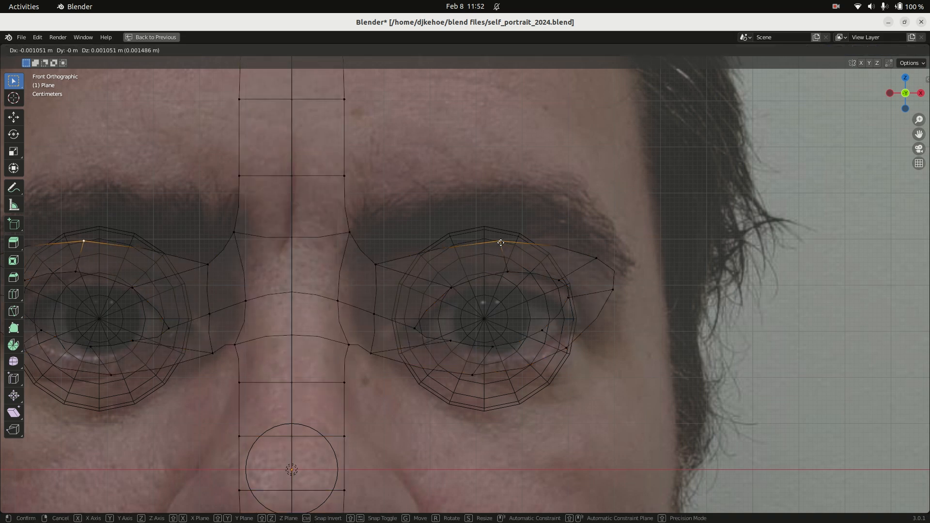
left_click(482, 258)
Reposition the inner-corner ring vertices in the side view, moving the middle one about 0.047 m in Y and -0.012 m in Z
key("KP_3")
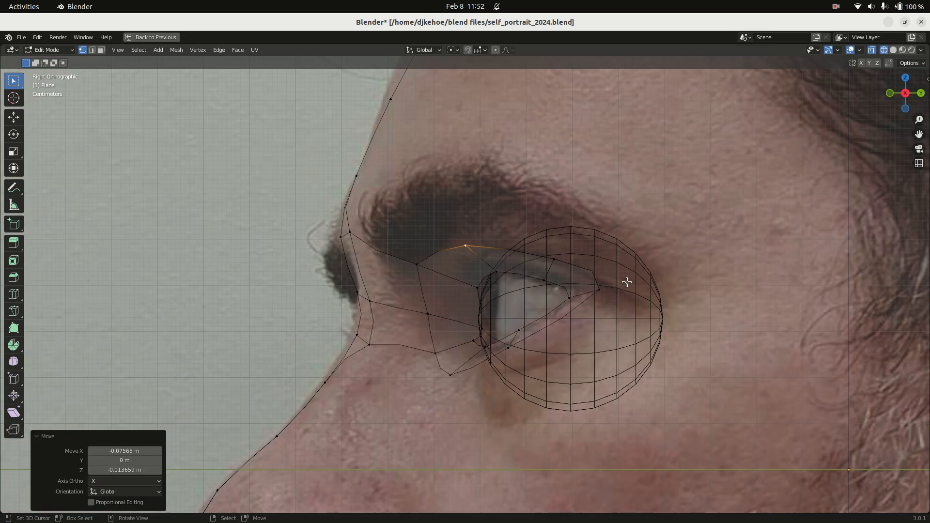
left_click(465, 246)
key("g")
left_click(453, 279)
left_click(437, 299)
key("g")
left_click(425, 300)
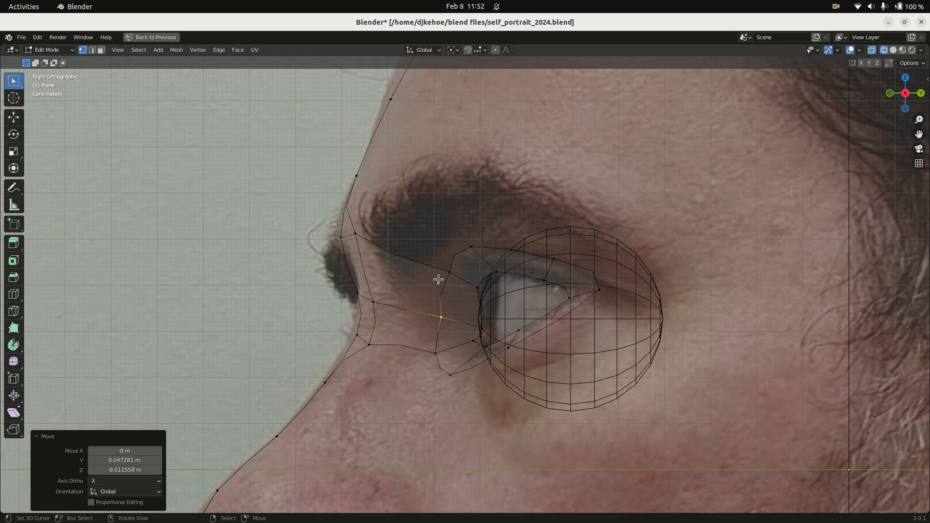
Move the lower vertices of the outer eye ring individually back and down around the eye sphere in the side view
left_click(440, 354)
key("g")
left_click(462, 351)
left_click(470, 378)
key("g")
left_click(498, 389)
left_click(511, 349)
key("g")
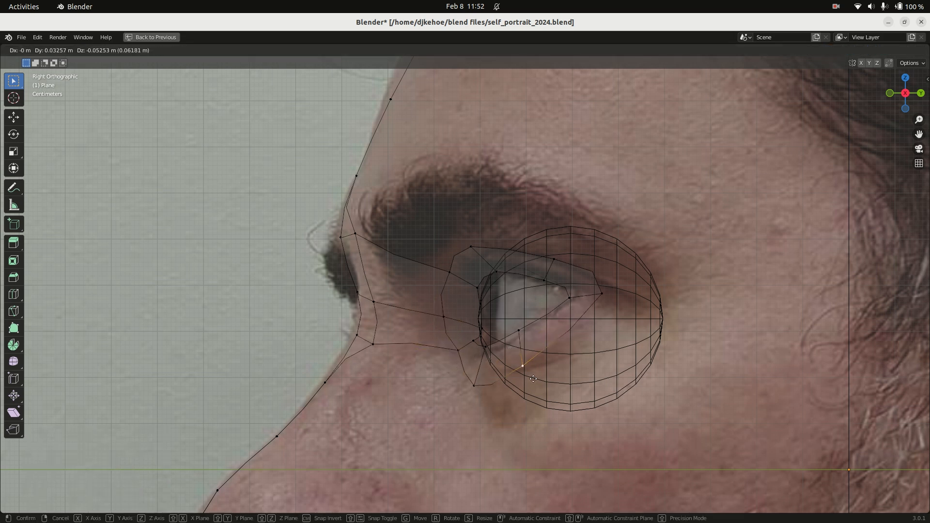
left_click(550, 374)
Pull the ring's outer-corner vertex back and down, and move the upper-outer vertex about 0.024 m in Y and -0.011 m in Z
left_click(607, 294)
key("g")
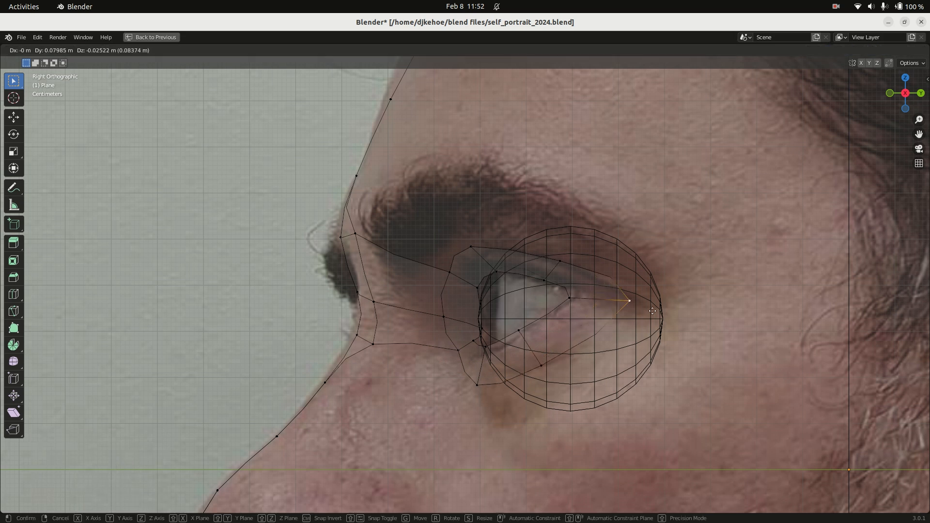
left_click(639, 308)
left_click(562, 262)
key("g")
left_click(578, 269)
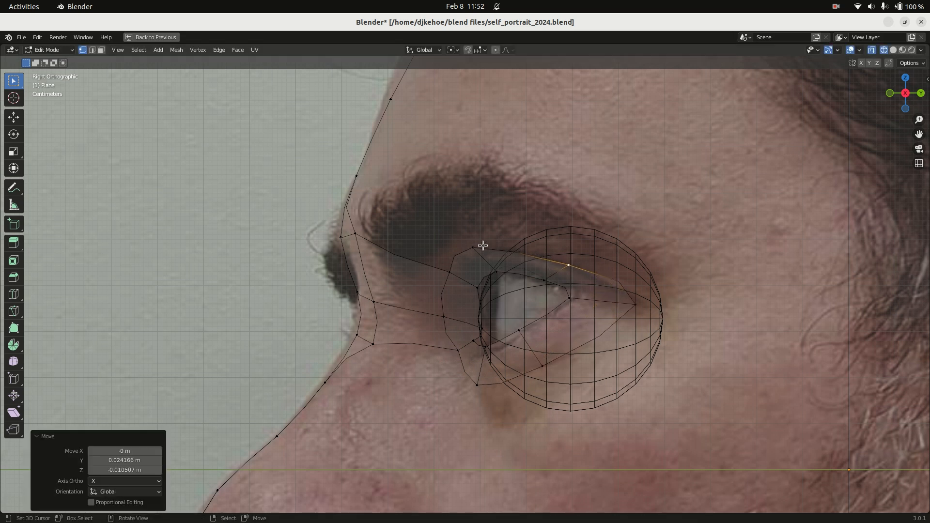
Shift the ring's top vertex back slightly and move its upper inner vertex about 0.02 m in Y and 0.013 m in Z
left_click(483, 246)
key("g")
left_click(493, 250)
left_click(457, 275)
key("g")
left_click(467, 269)
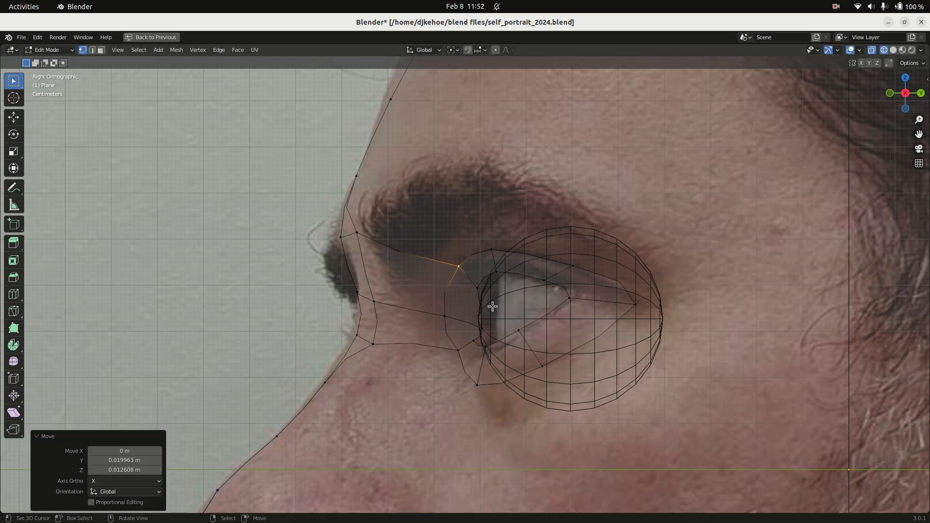
Select all linked geometry of the face mesh and recalculate its normals to face outside, inspecting the shaded result
key("q")
key("shift+z")
mouse_move(514, 259)
middle_mouse_down()
mouse_move(548, 262)
mouse_move(591, 242)
mouse_move(508, 222)
middle_mouse_up()
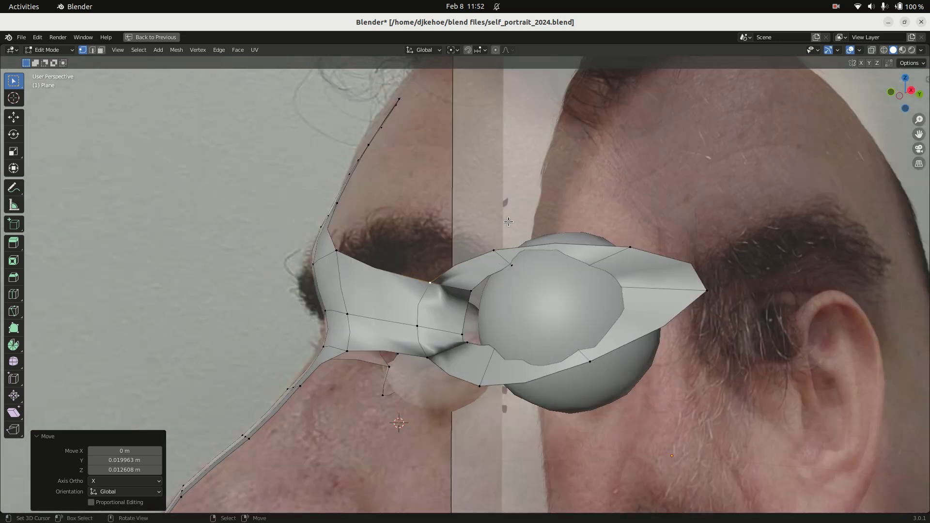
key("ctrl+l")
right_click(538, 185)
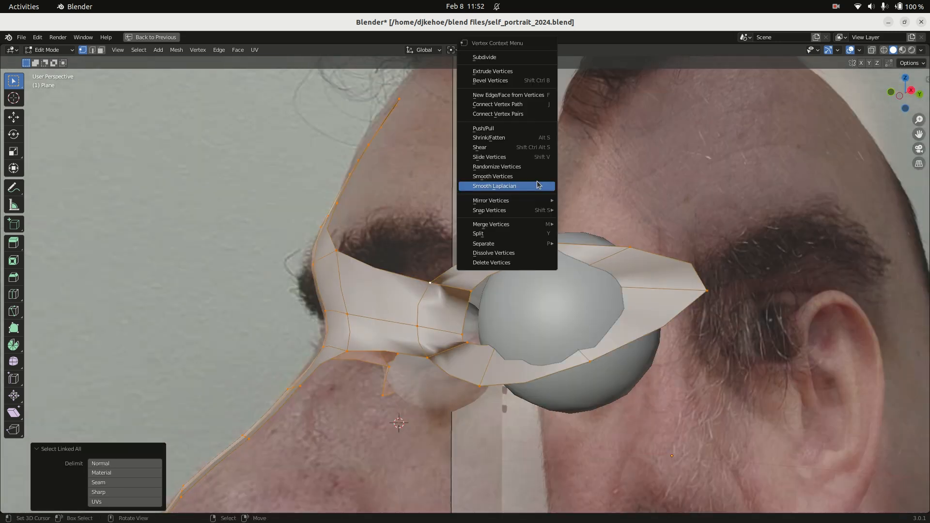
key("shift+n")
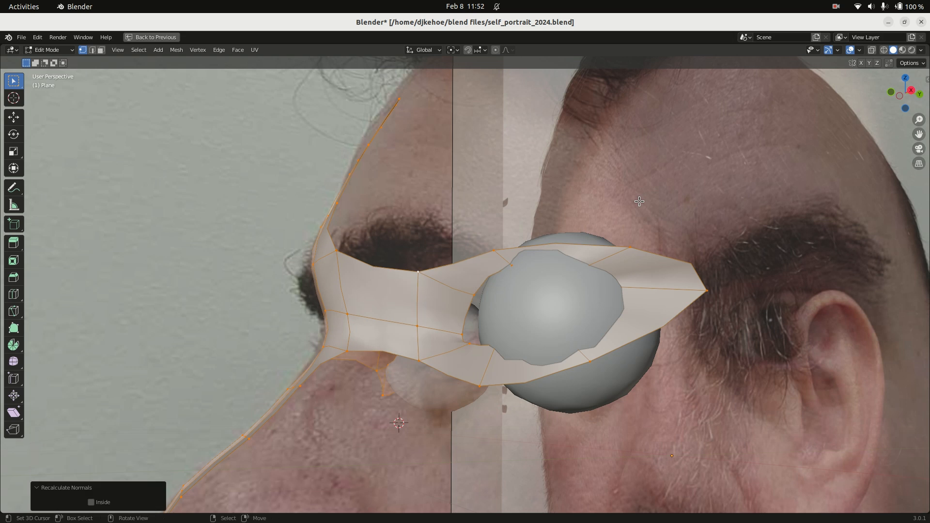
middle_click_drag(417, 221, 525, 252)
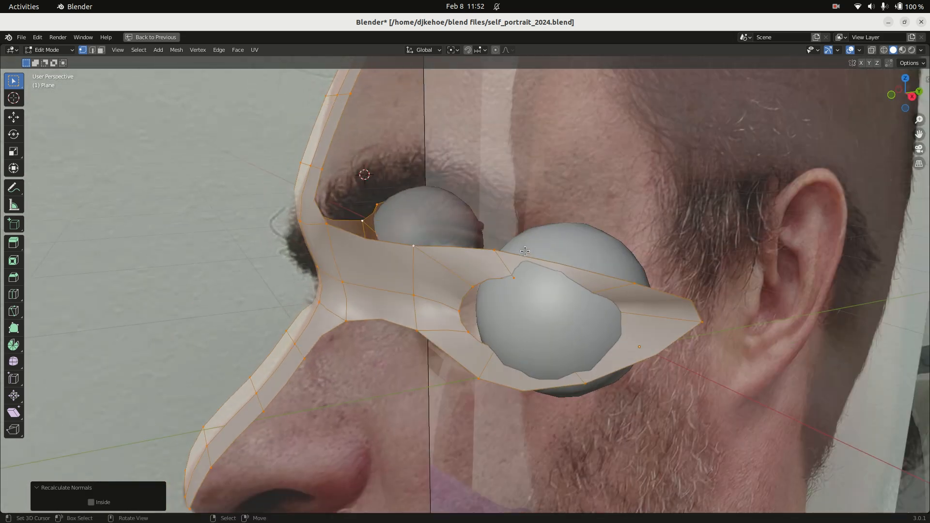
Extrude the inner edge loop of the eye opening in place and smooth the new vertices once with Smooth Vertices
key("shift+z")
key("shift+z")
key("alt+a")
left_click(493, 280, "alt")
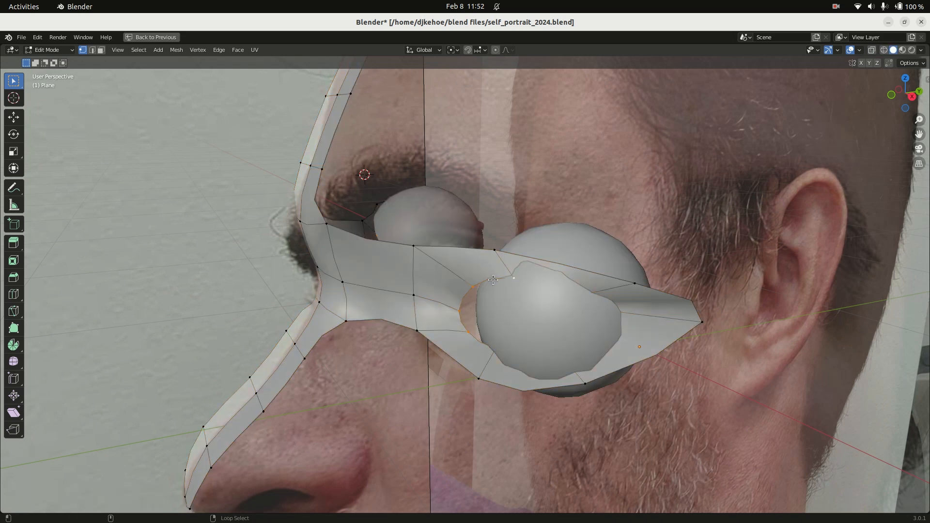
key("KP_1")
key("shift+z")
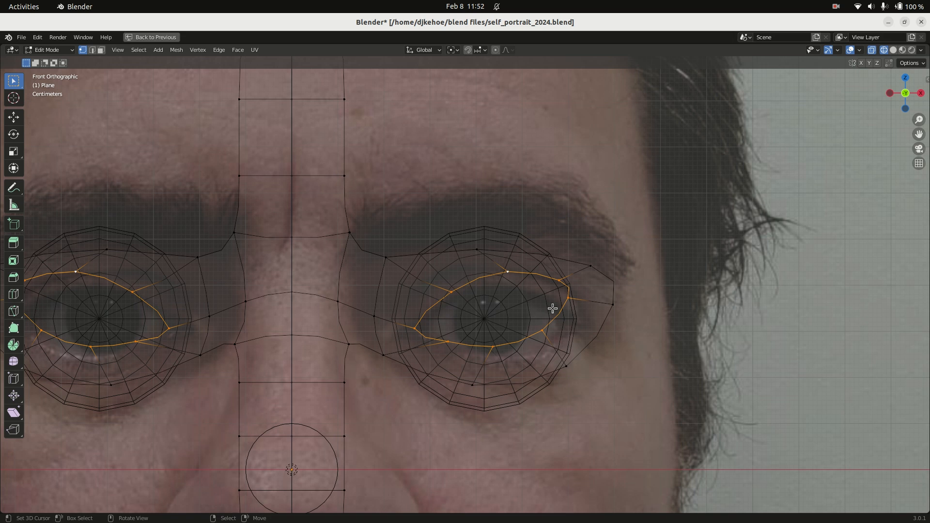
key("e")
right_click(572, 310)
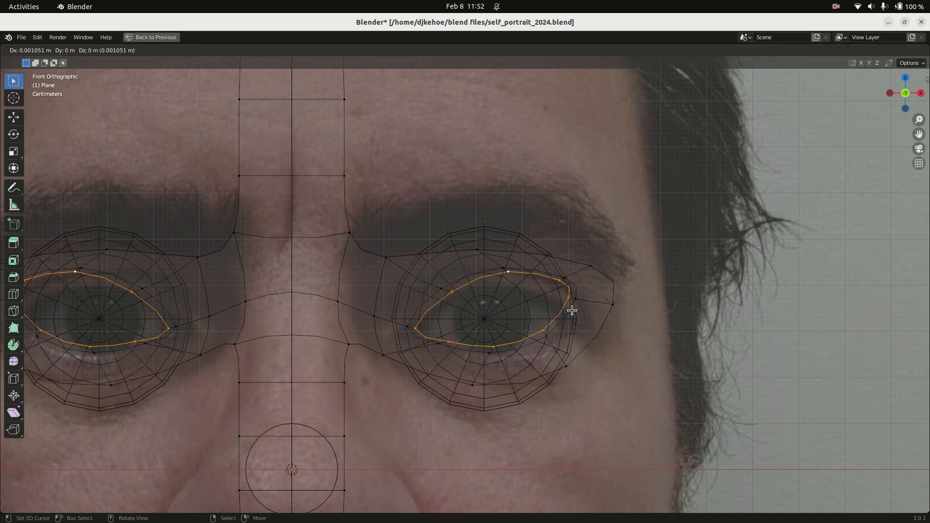
right_click(647, 309)
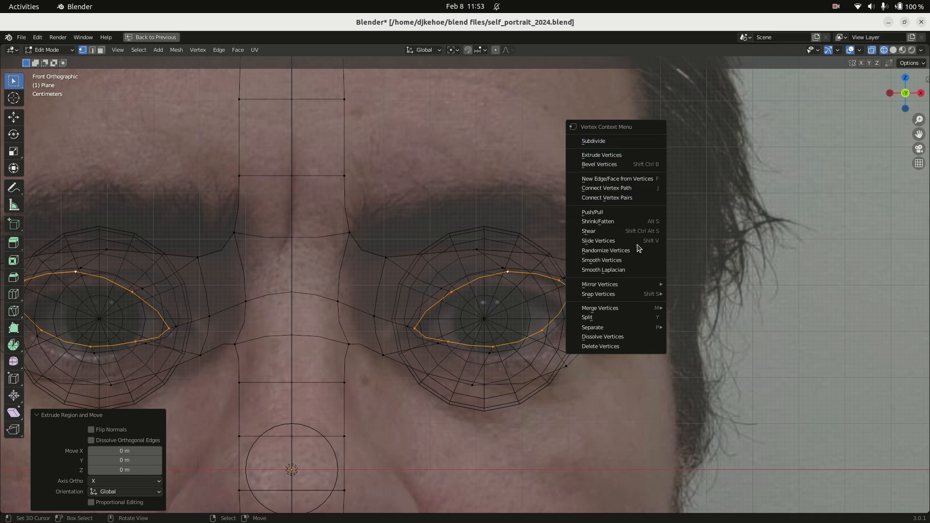
left_click(629, 260)
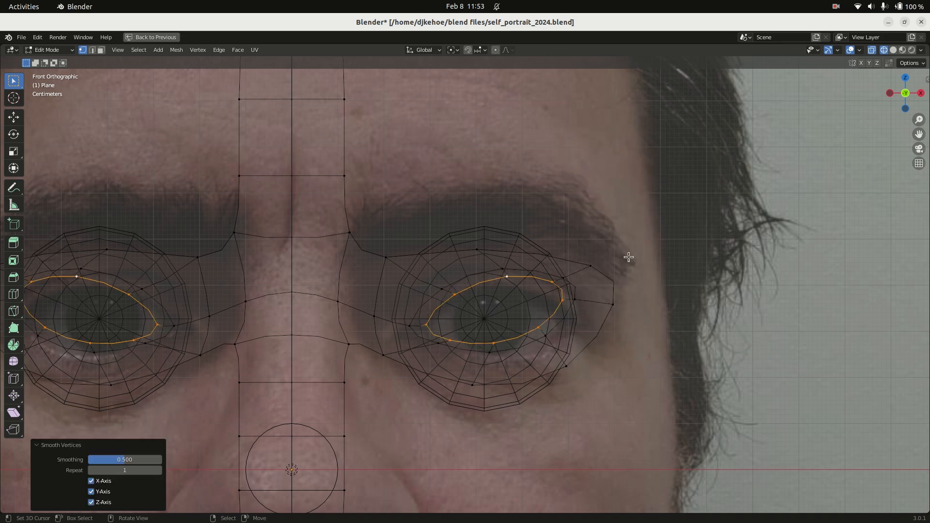
Move the new inner eyelid loop back into the eye sphere in the side view, scaling it up by about 1.242 and again by about 1.249
key("KP_3")
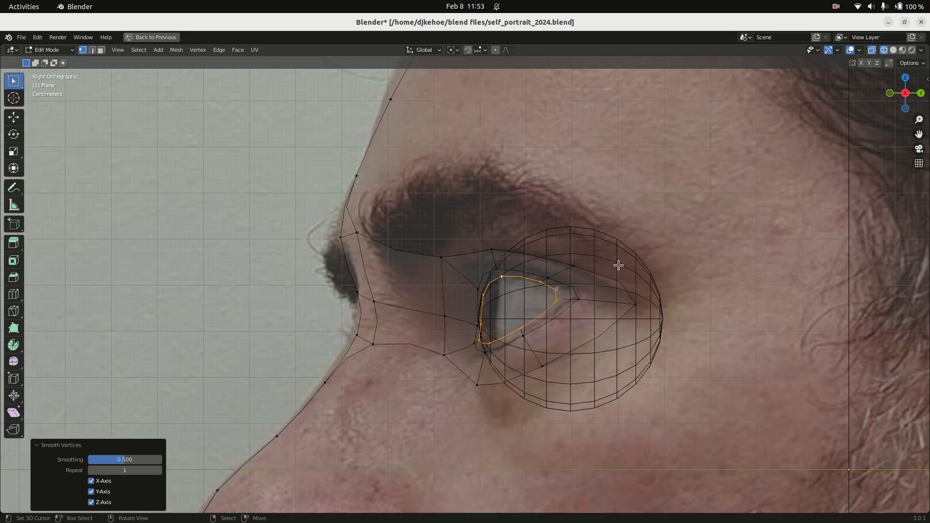
key("g")
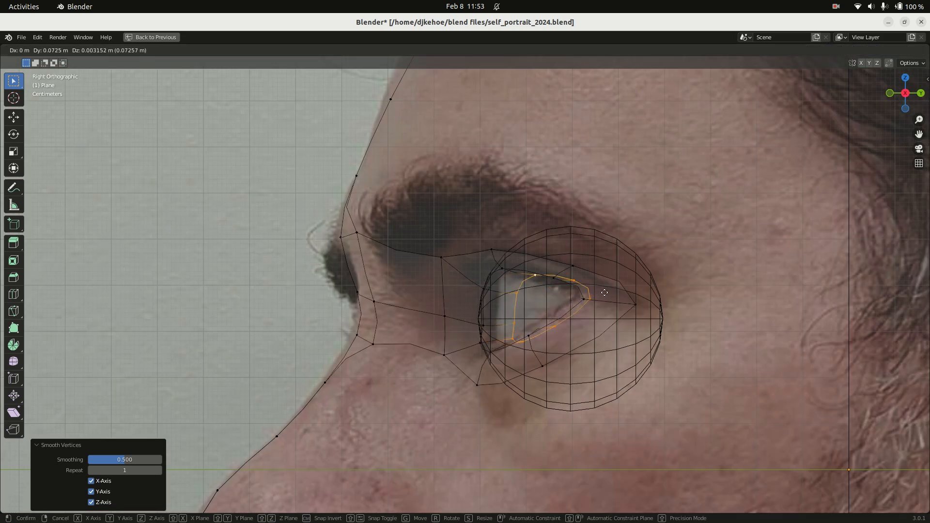
left_click(606, 295)
key("s")
left_click(610, 364)
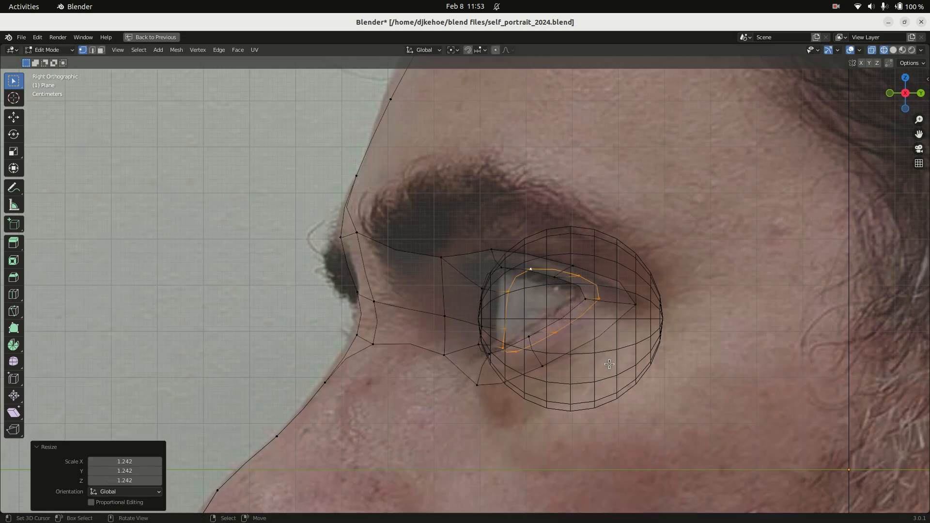
key("s")
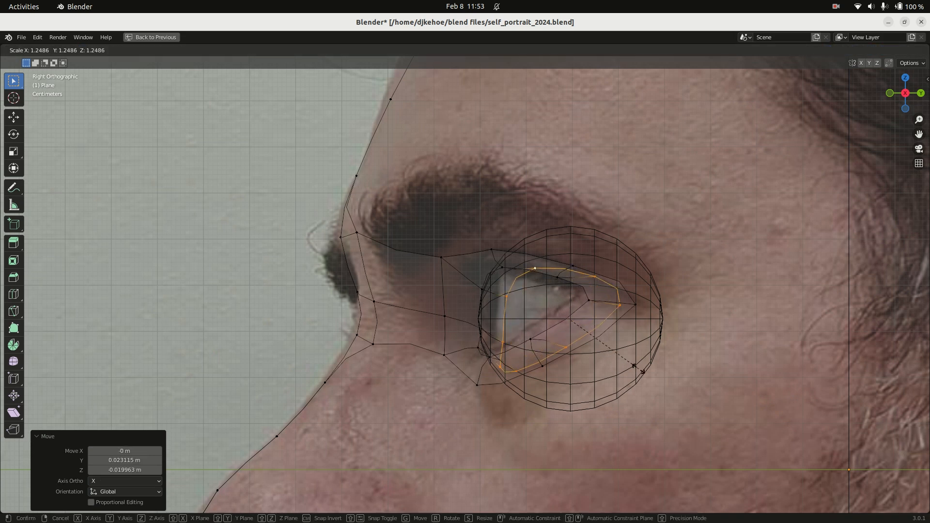
left_click(638, 366)
key("shift+z")
key("g")
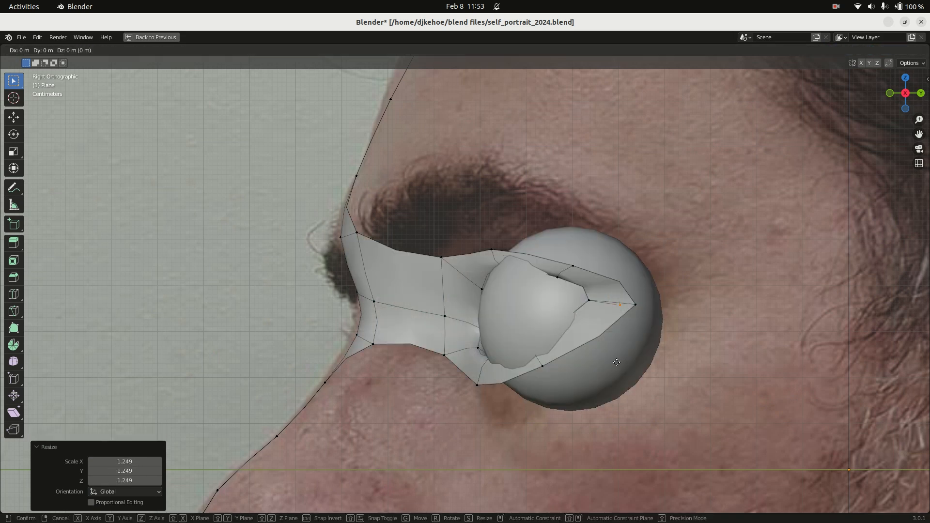
left_click(622, 363)
Narrow the inner eyelid loop along X in the front view, scaling by about 0.714 and again by 0.906 with a slight reposition between
key("KP_1")
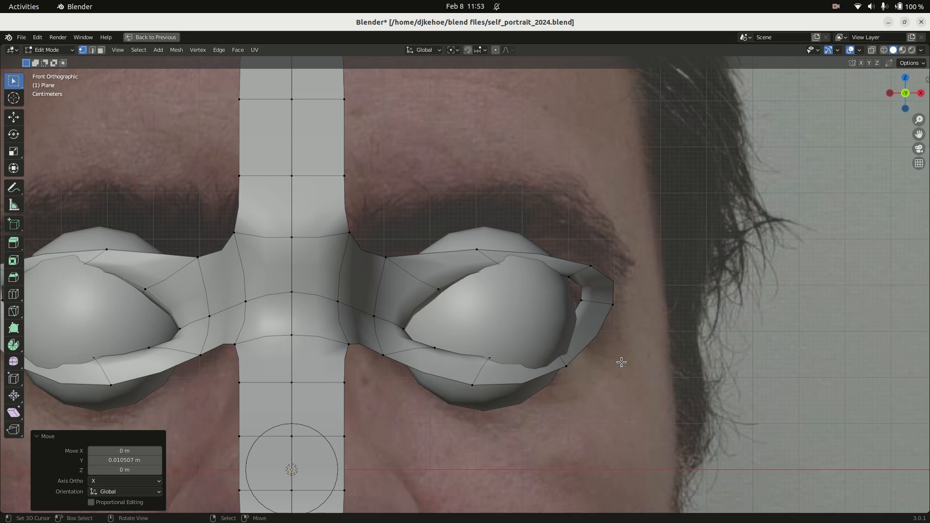
key("shift+z")
key("s")
key("x")
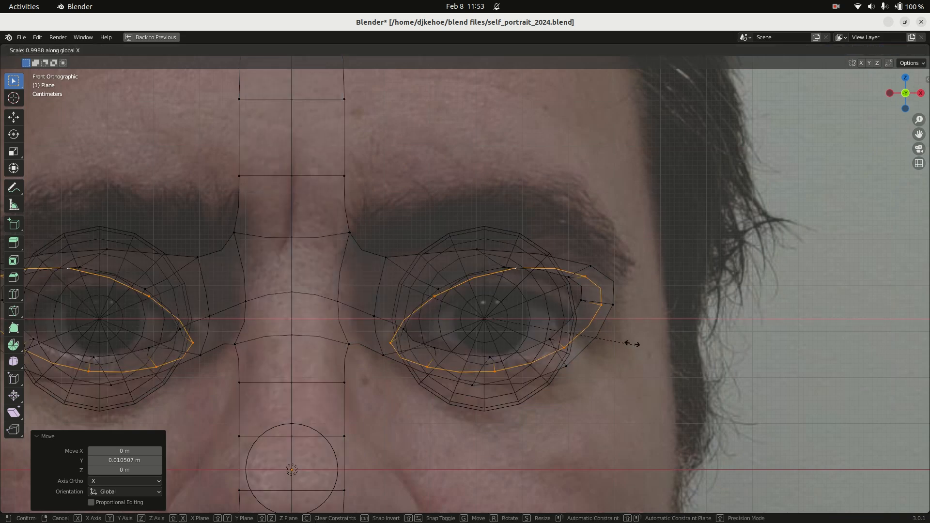
left_click(596, 341)
key("g")
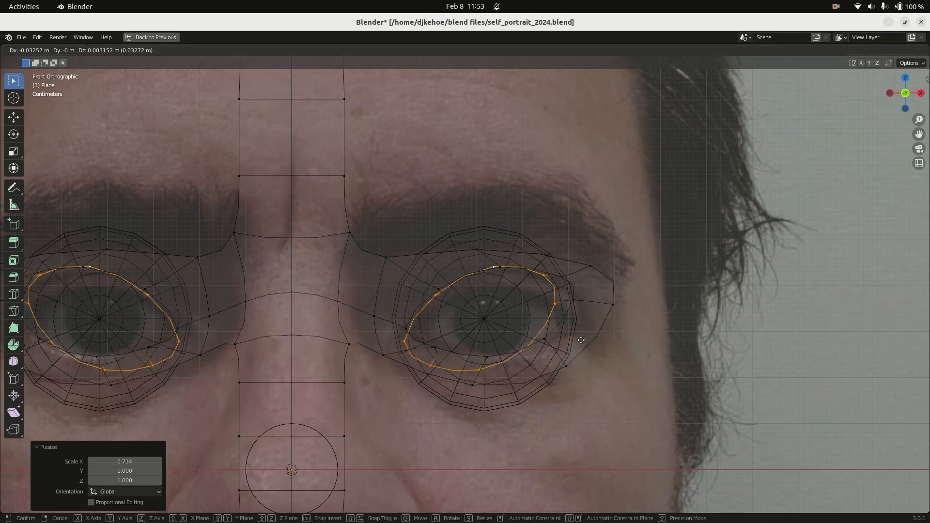
left_click(594, 343)
key("s")
key("x")
left_click(594, 349)
key("shift+z")
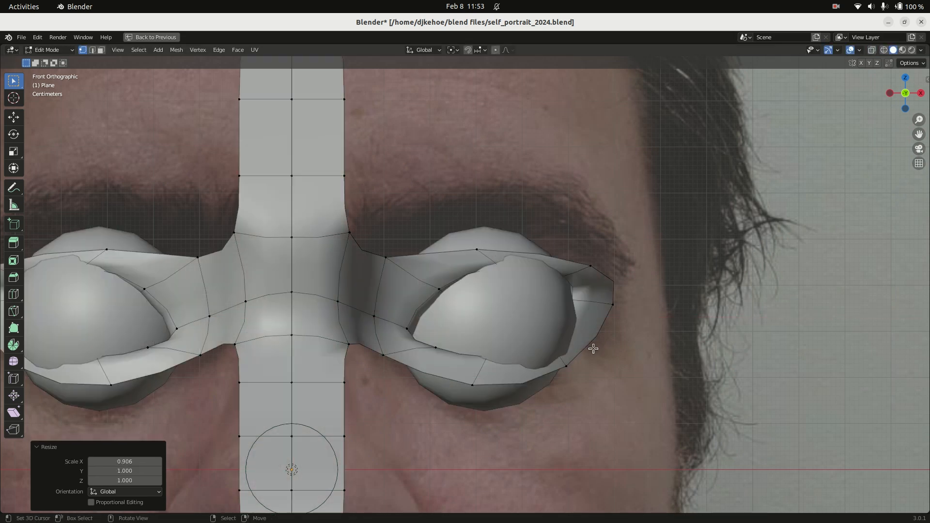
Select the outer boundary vertices around the eye, extrude them, and scale the new ring outward by about 1.557
middle_click_drag(638, 292, 562, 297)
key("alt+a")
left_click(506, 248, "alt")
middle_click_drag(506, 249, 438, 224)
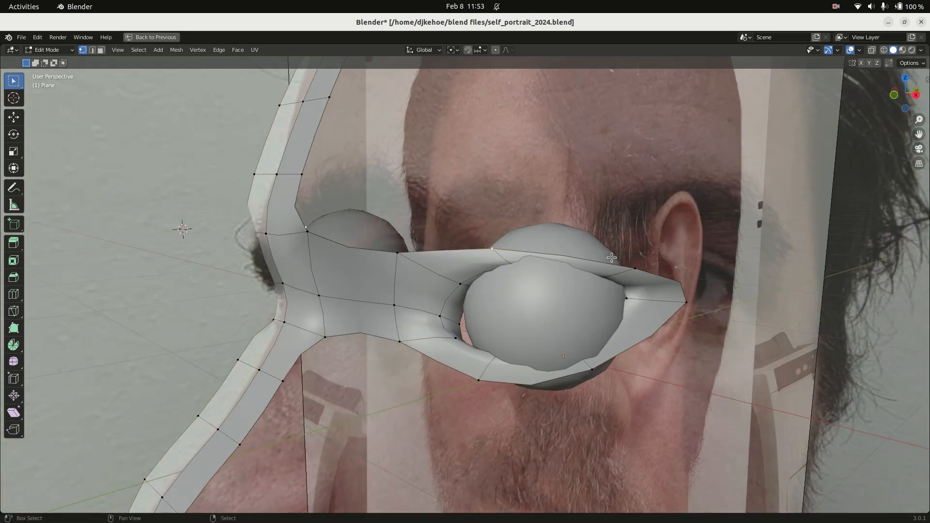
left_click(639, 266, "shift")
left_click(699, 306, "shift")
left_click(605, 374, "shift")
left_click(486, 387, "shift")
left_click(403, 346, "shift")
left_click(400, 256, "shift")
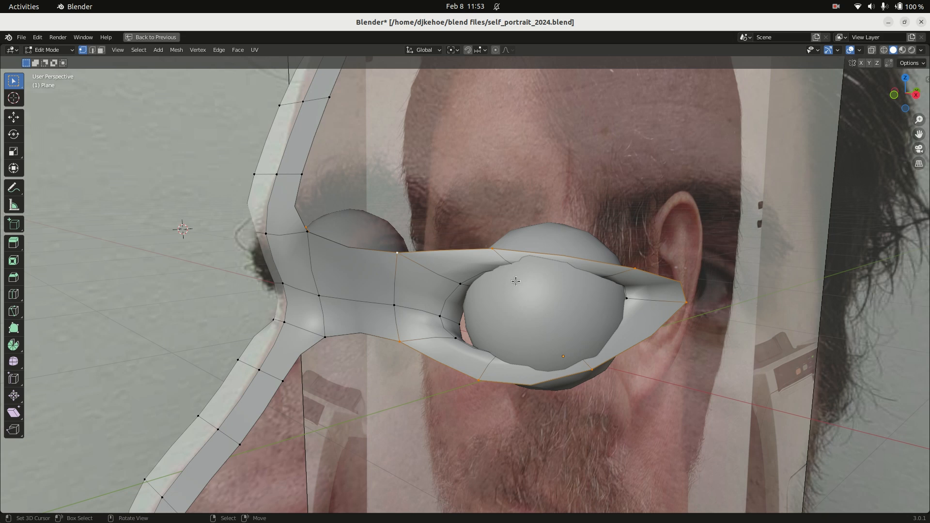
key("KP_3")
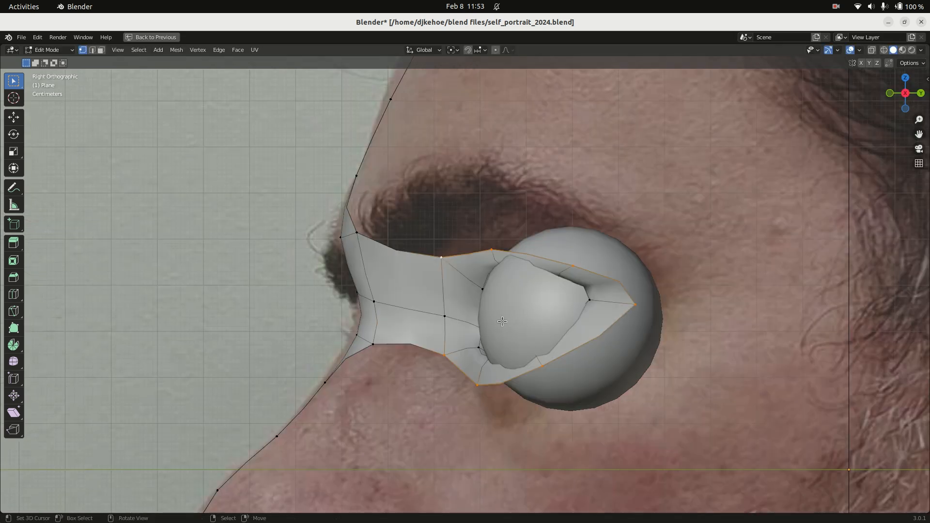
key("e")
right_click(492, 299)
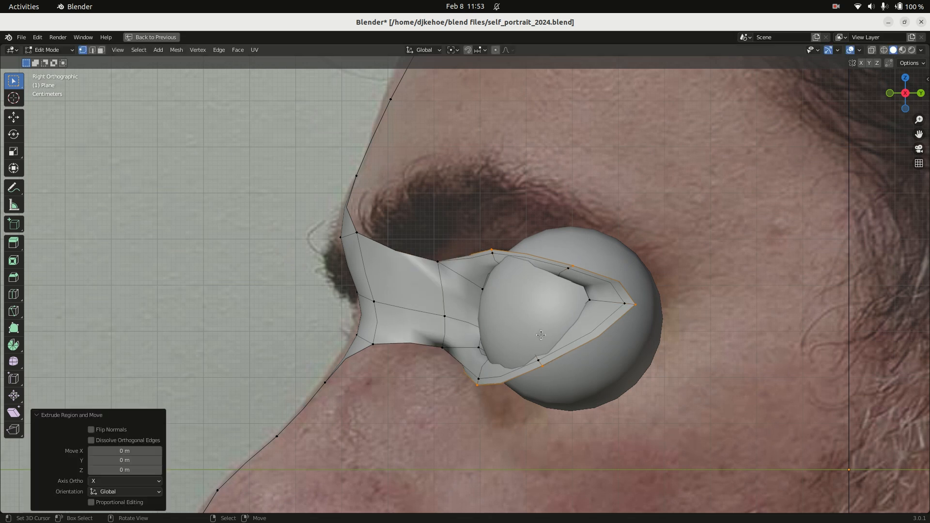
key("s")
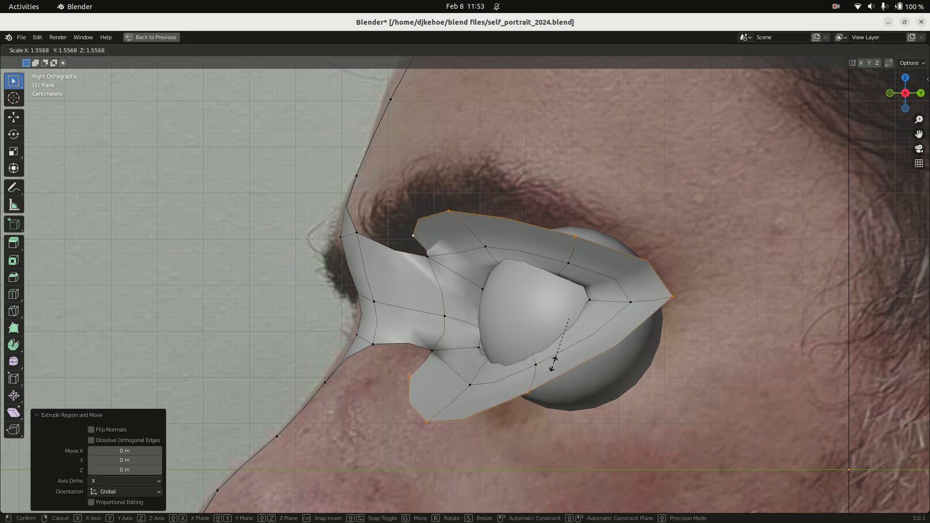
left_click(553, 363)
Insert one edge loop between the nose bridge and the inner side of the eye ring
middle_click_drag(478, 286, 454, 262)
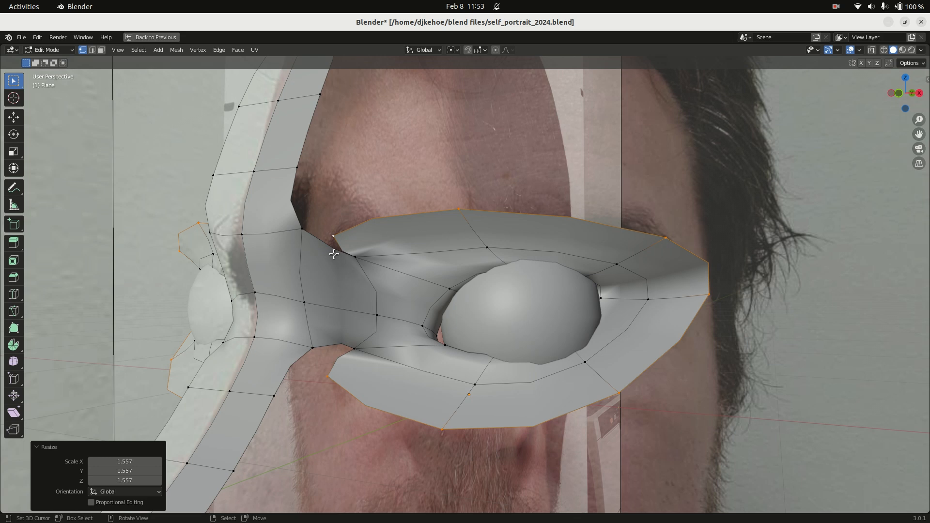
left_click(306, 236)
key("ctrl+r")
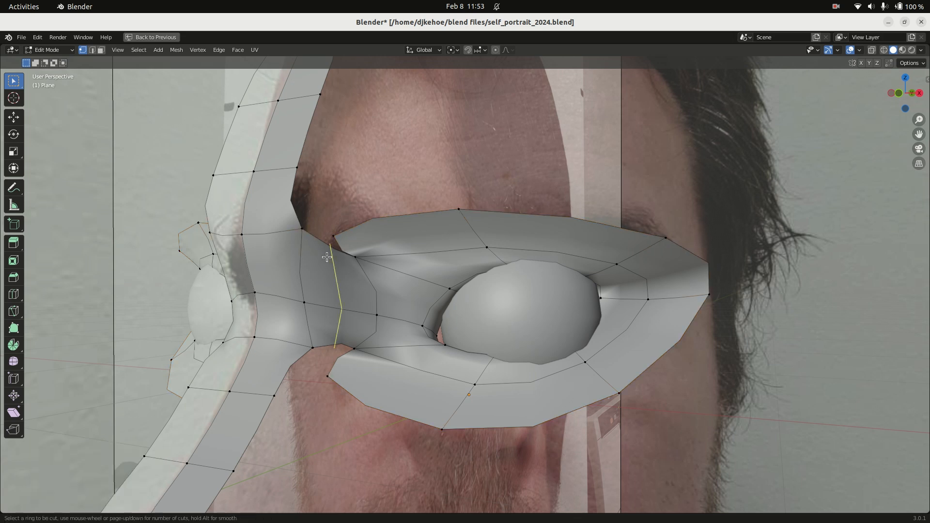
left_click(327, 258)
left_click(311, 255)
Join the new edge loop's top and bottom vertices to the open ends of the extruded ring, merging each pair At Last
left_click(327, 247)
right_click(373, 211)
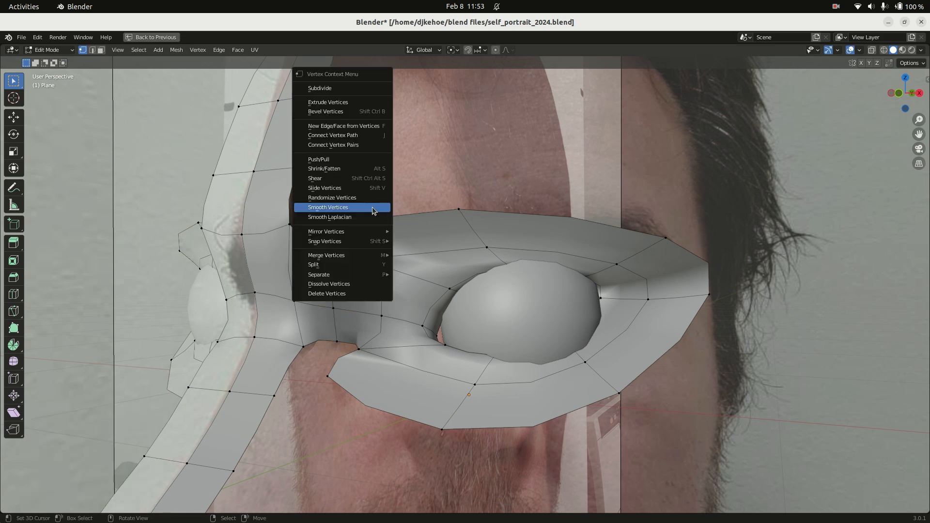
mouse_move(361, 257)
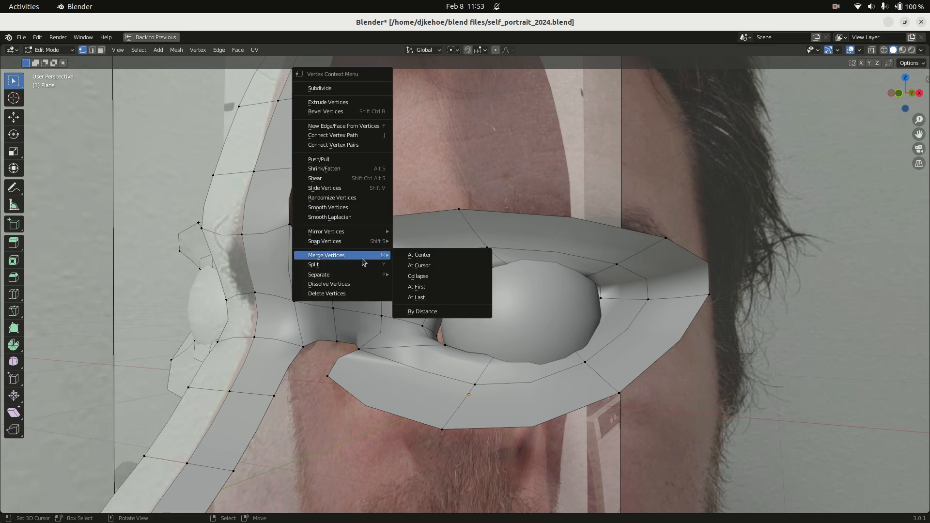
left_click(435, 298)
left_click(332, 379, "shift")
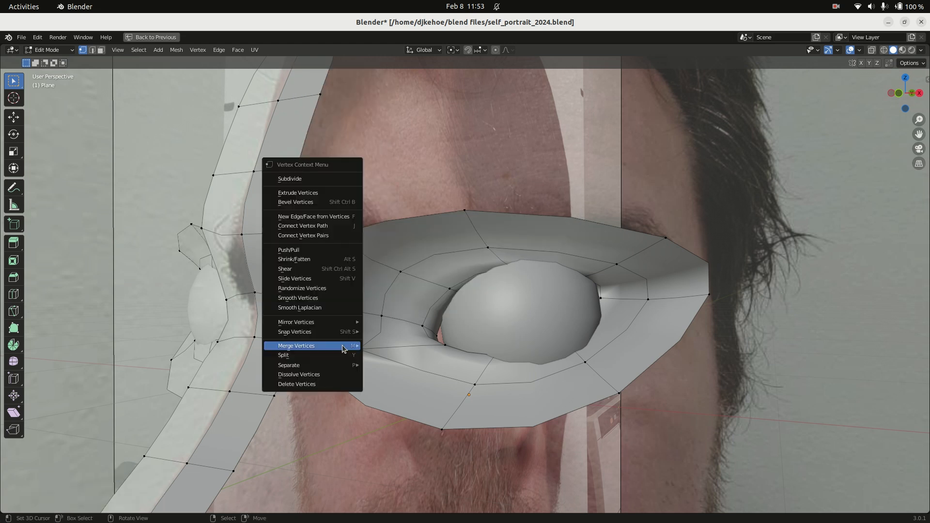
right_click(340, 346)
mouse_move(338, 323)
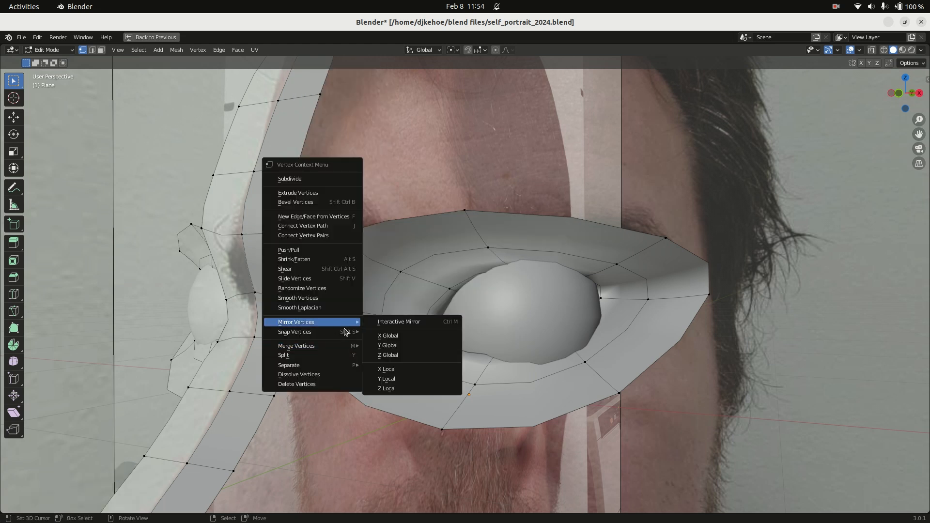
mouse_move(341, 345)
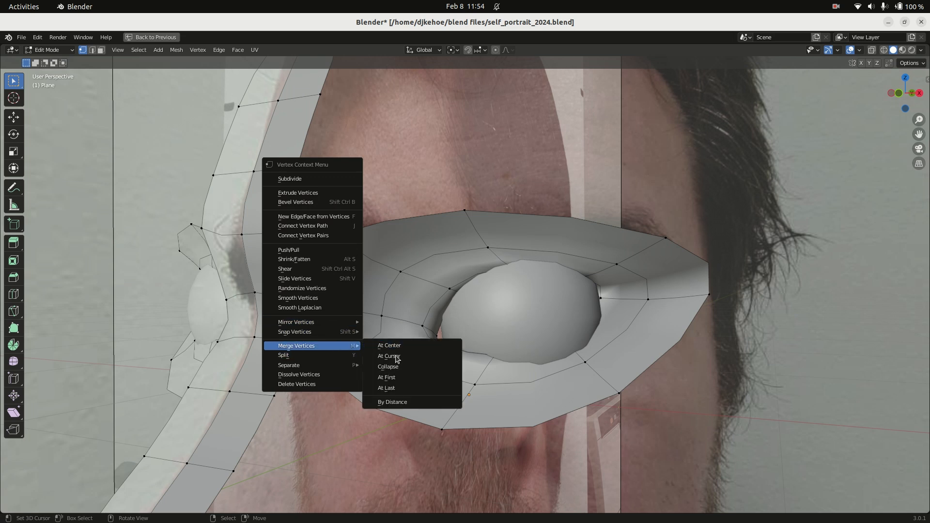
left_click(406, 389)
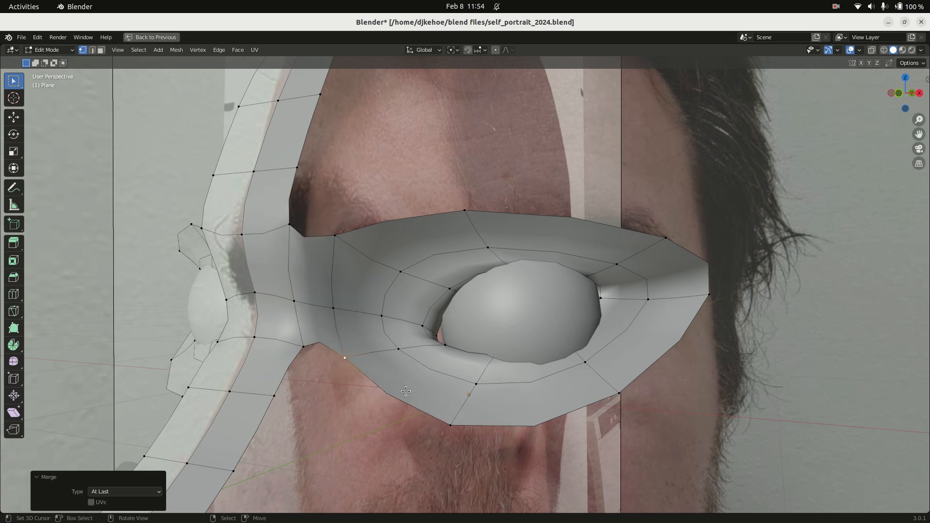
Select the three outer-corner vertices of the outer eye ring in the front view and apply Smooth Vertices twice
middle_click_drag(471, 350, 399, 315)
key("KP_3")
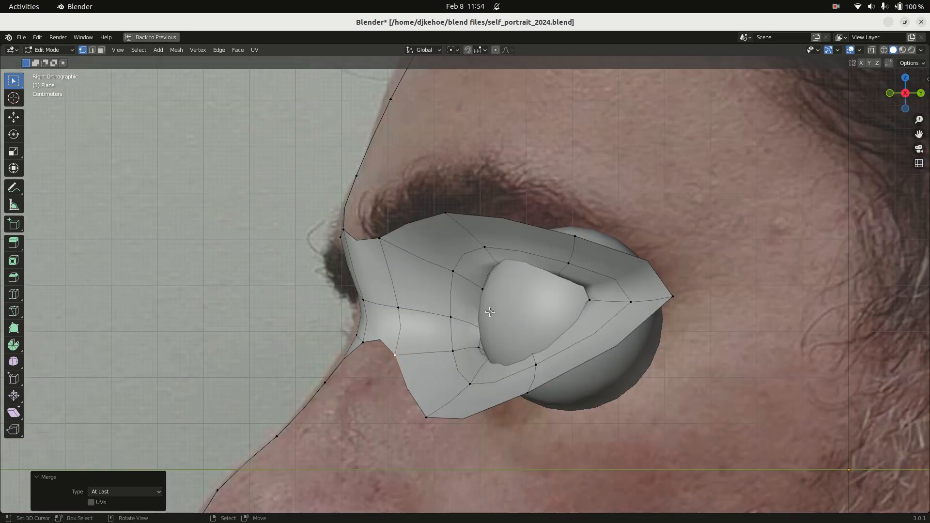
key("shift+z")
key("shift+z")
middle_click_drag(616, 283, 520, 298)
key("KP_1")
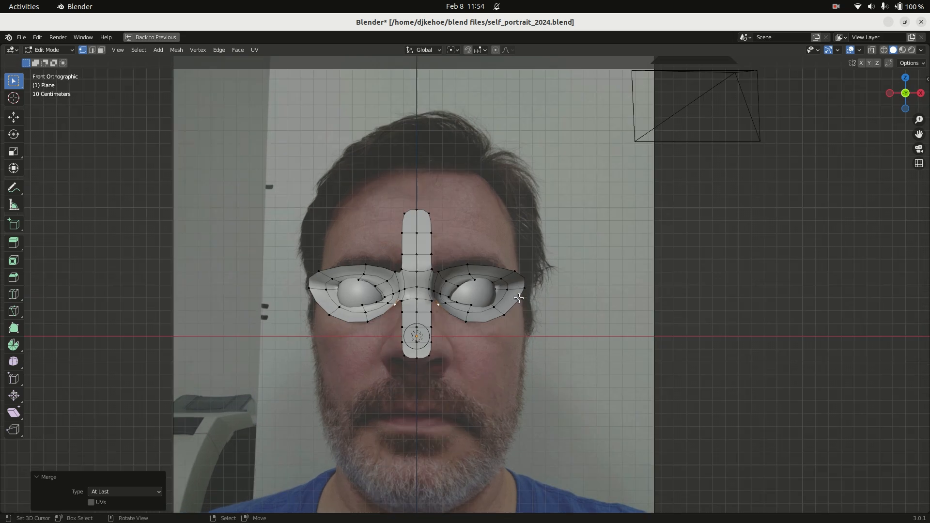
right_click(523, 286)
right_click(522, 275, "shift")
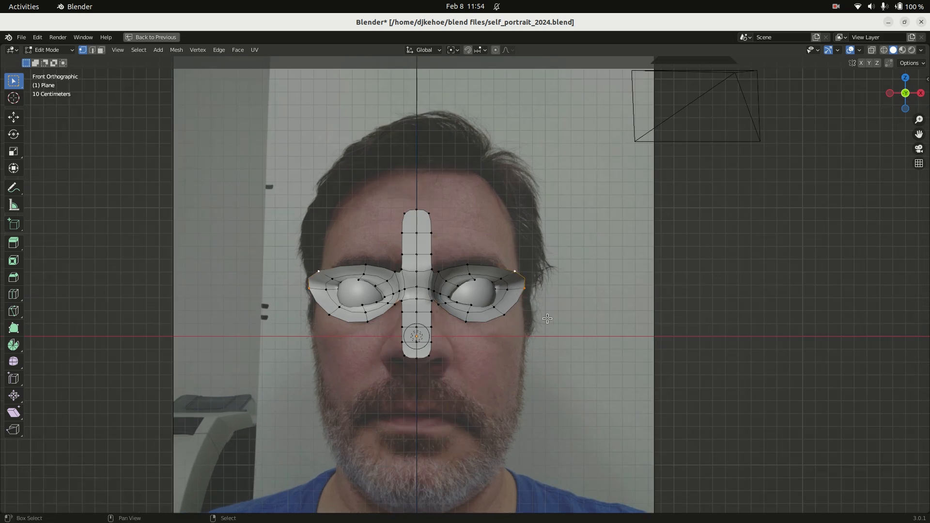
right_click(504, 315, "shift")
key("w")
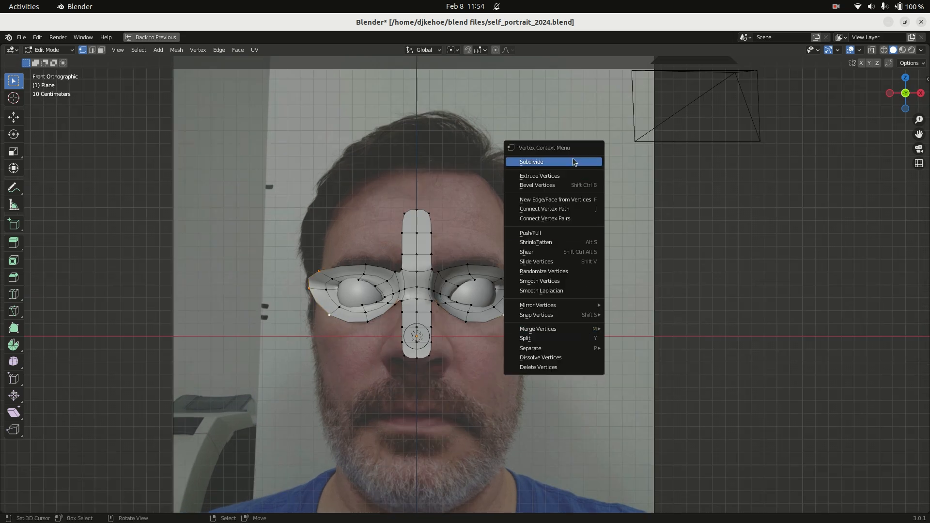
left_click(564, 281)
key("w")
left_click(564, 281)
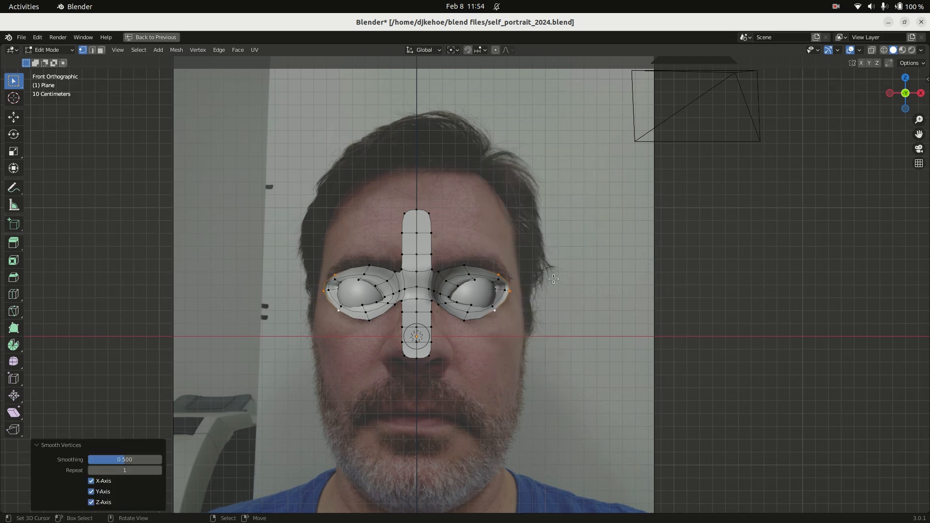
Add the ring's top and bottom vertices to the outer-corner selection and move them about 0.138 m in Y and -0.006 m in Z
key("KP_3")
scroll(552, 272, "up", 4)
left_click(452, 237, "shift")
left_click(442, 373, "shift")
key("g")
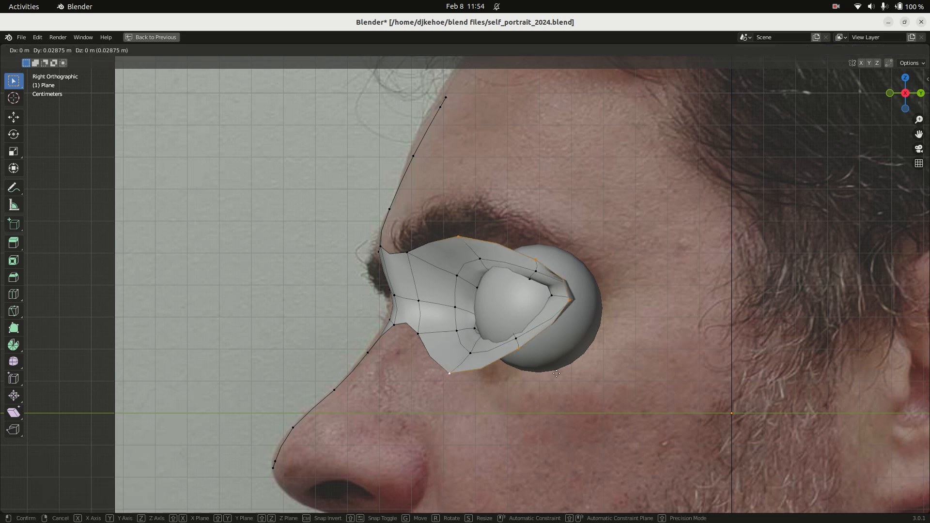
left_click(604, 368)
key("x")
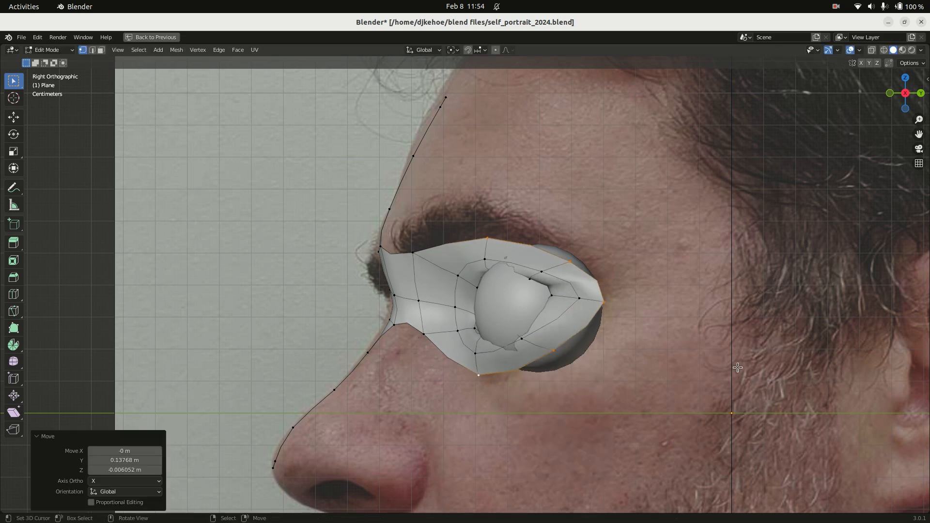
In the side view, reposition the outer eye ring's upper inner and top vertices, and move its upper outer vertex about -0.038 m in Y and 0.018 m in Z
key("shift+z")
scroll(644, 307, "up", 4)
left_click(363, 223)
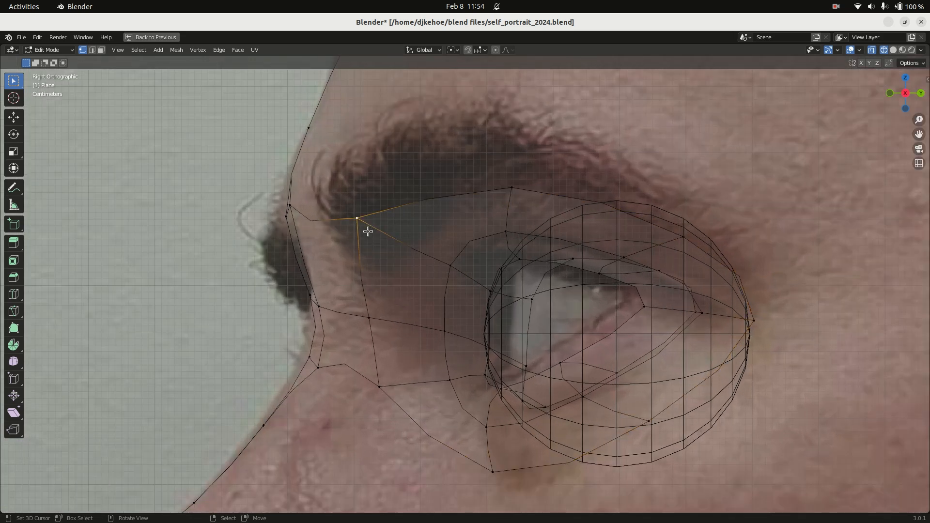
key("g")
left_click(402, 230)
left_click(521, 194)
key("g")
left_click(502, 195)
left_click(682, 233)
key("g")
left_click(651, 228)
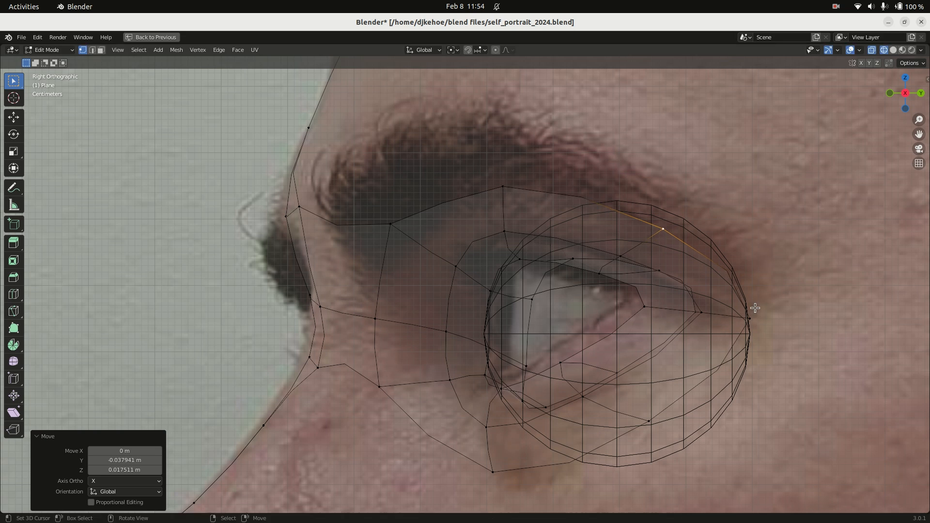
Select the middle eyelid loop and examine its shape in front and side views, in wireframe and solid shading
key("KP_1")
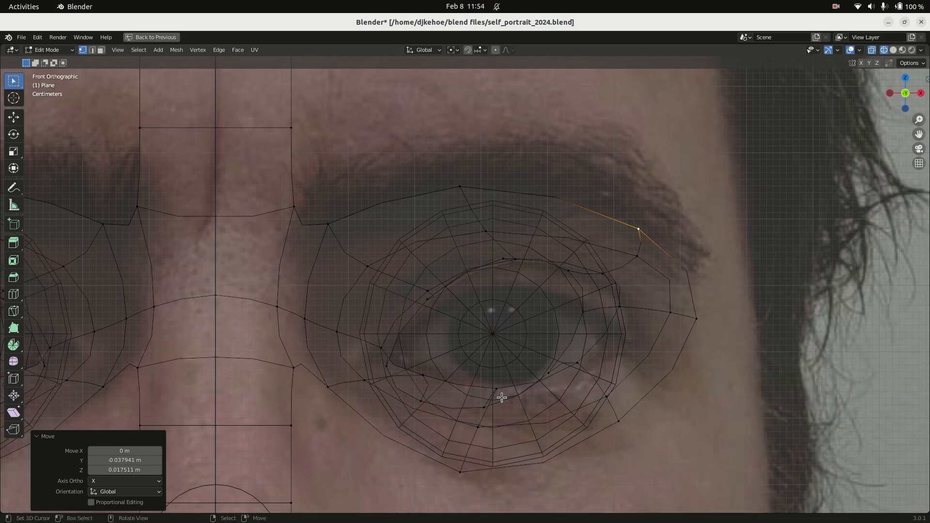
right_click(486, 471, "alt")
key("alt+a")
key("shift+z")
key("shift+z")
right_click(399, 254, "alt")
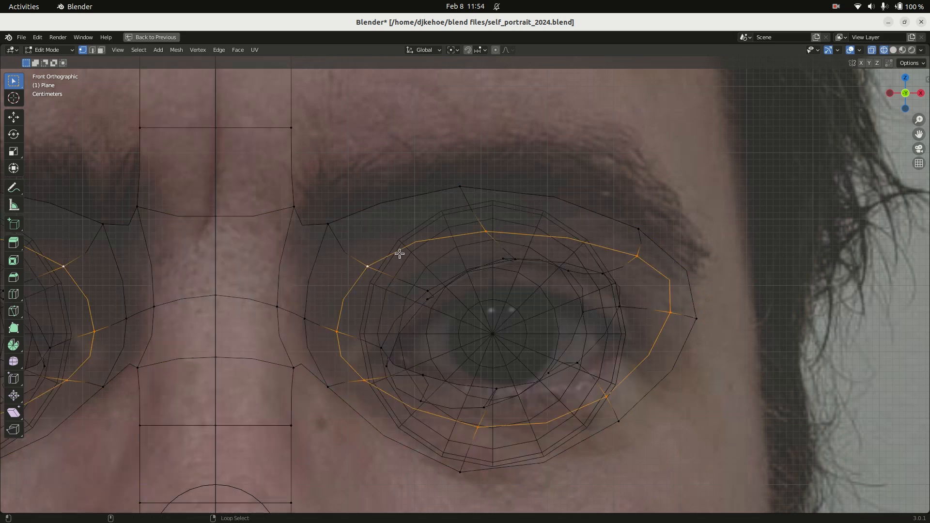
middle_click_drag(551, 359, 479, 371)
key("KP_1")
key("KP_3")
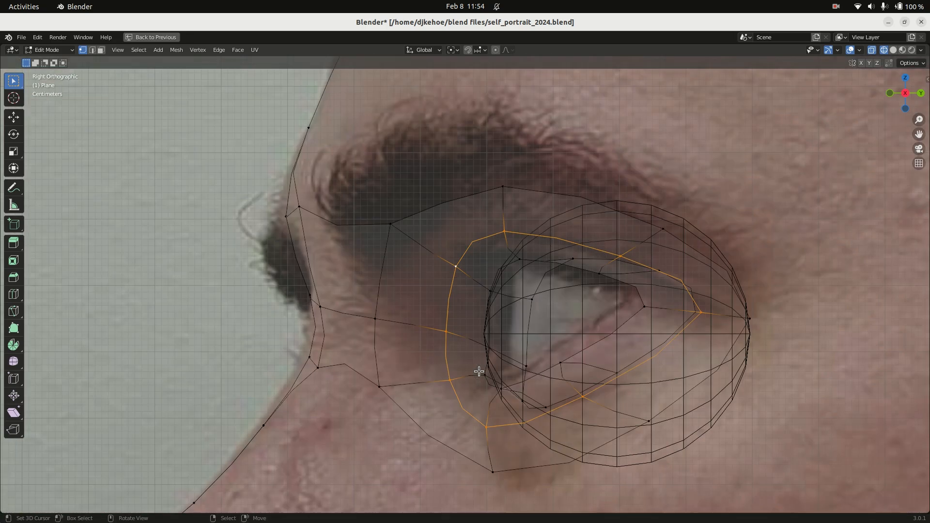
key("KP_1")
key("KP_3")
key("shift+z")
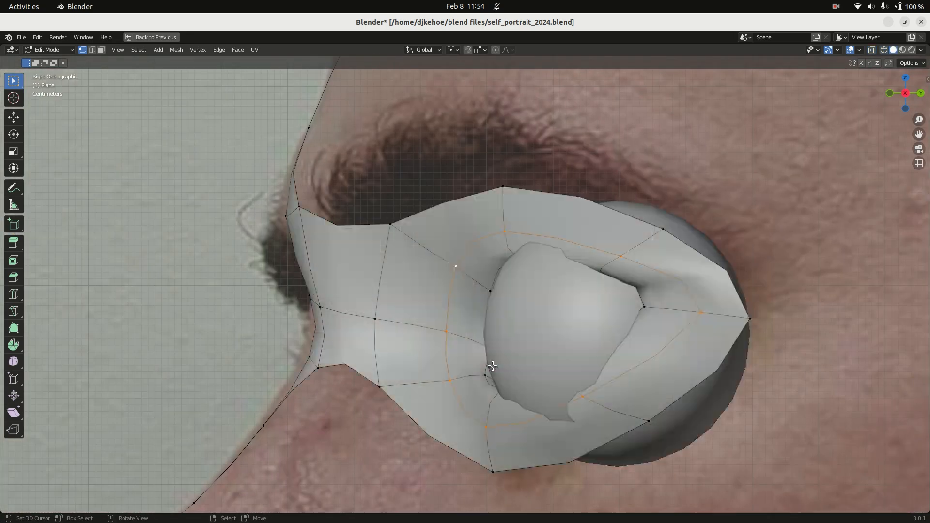
key("shift+z")
key("alt+a")
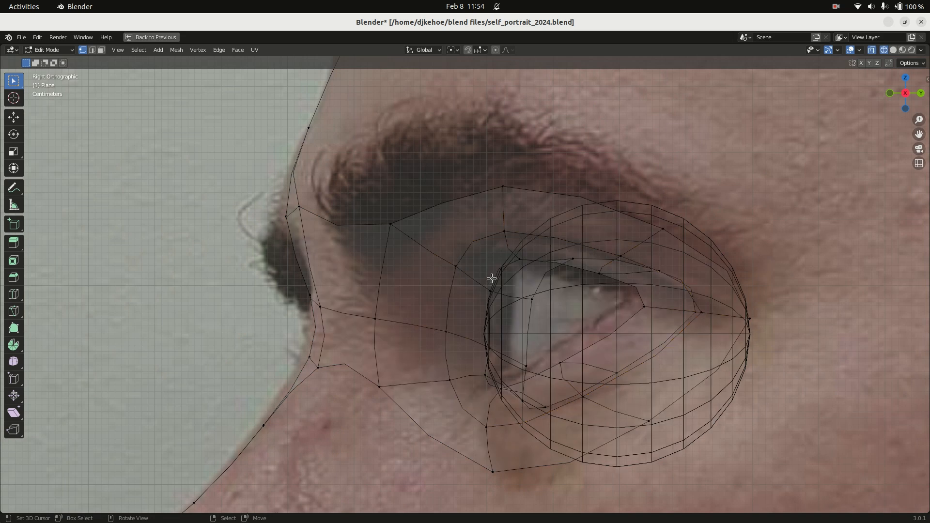
Select the innermost eyelid loop in the side view and move it about -0.047 m in Y
left_click(491, 281, "alt")
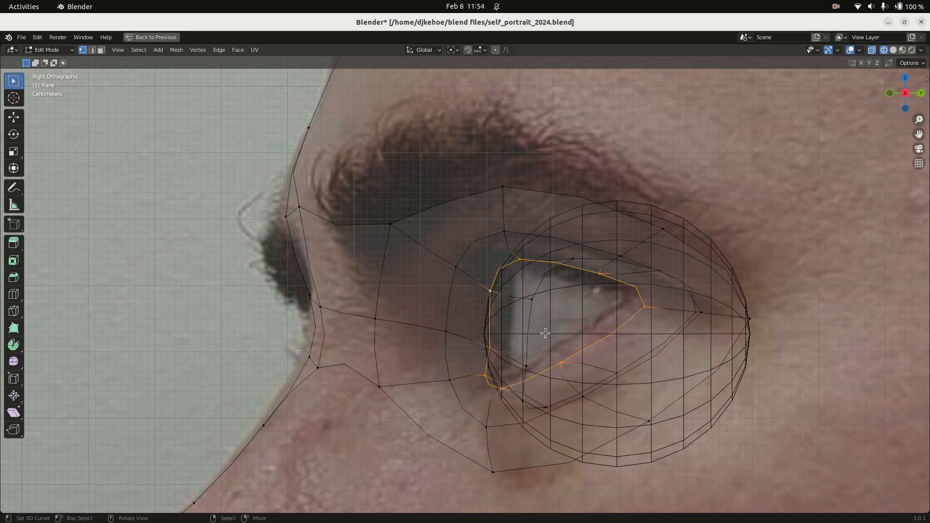
key("g")
left_click(518, 338)
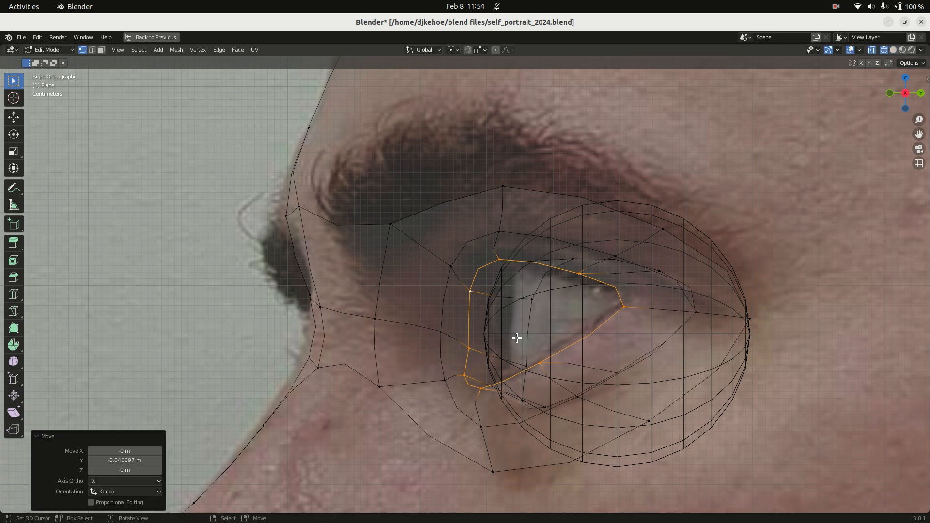
key("shift+z")
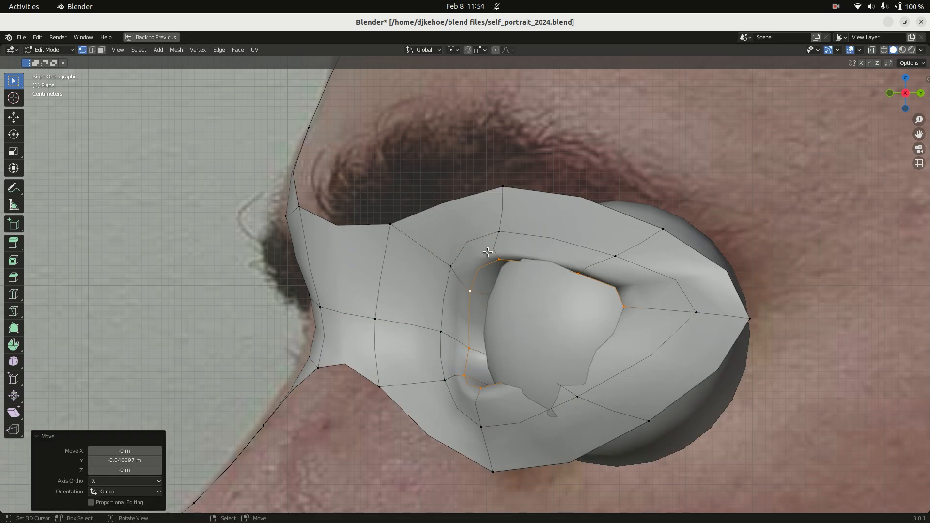
Select the middle eyelid loop and move it about 0.036 m along Y only
key("alt+a")
left_click(527, 235, "alt")
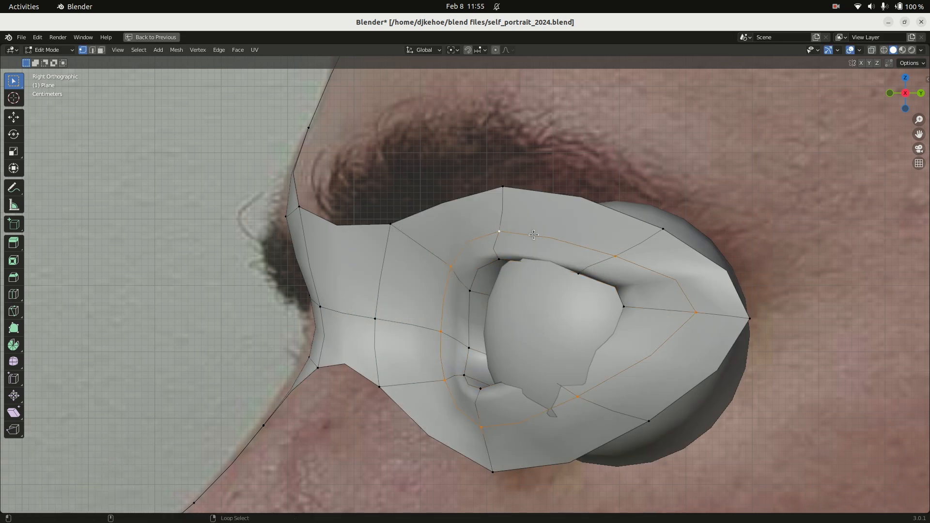
key("g")
key("y")
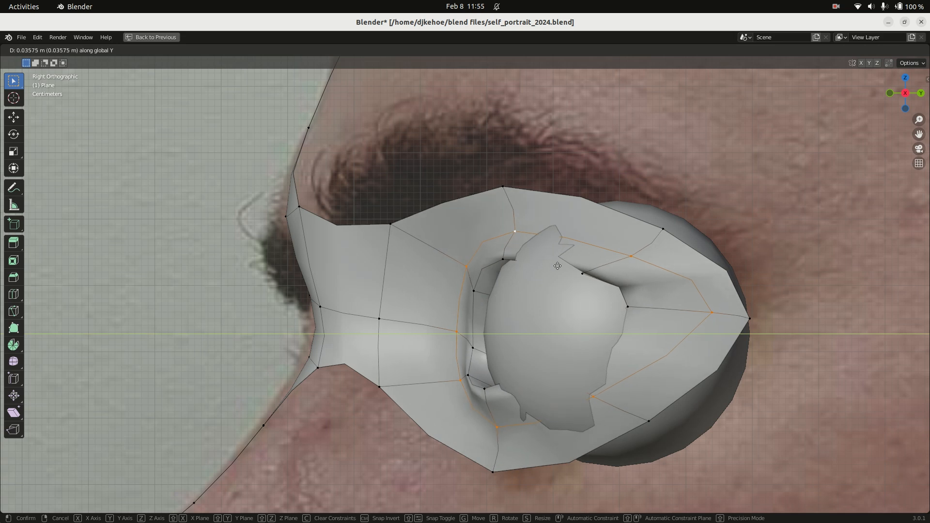
left_click(558, 266)
Select the innermost and middle eyelid loops together and move them about -0.024 m along Y only
key("alt+a")
left_click(499, 388, "alt")
left_click(489, 417, "alt+shift")
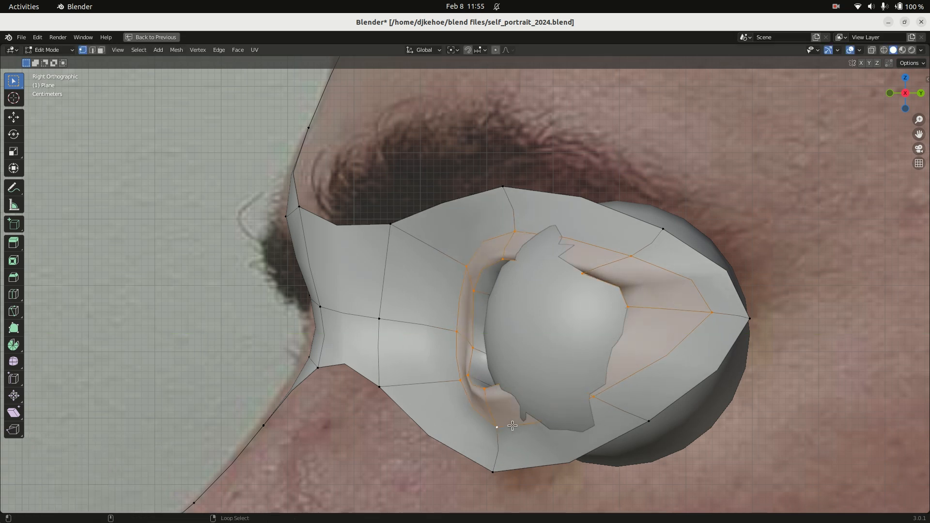
key("g")
key("y")
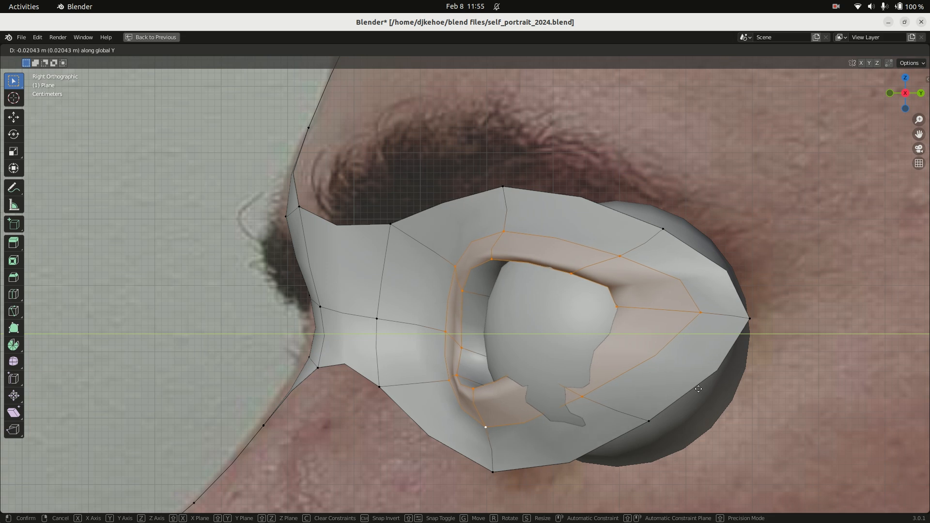
left_click(697, 389)
In the top view, move both selected eyelid loops about 0.017 m in X and -0.019 m in Y
key("KP_7")
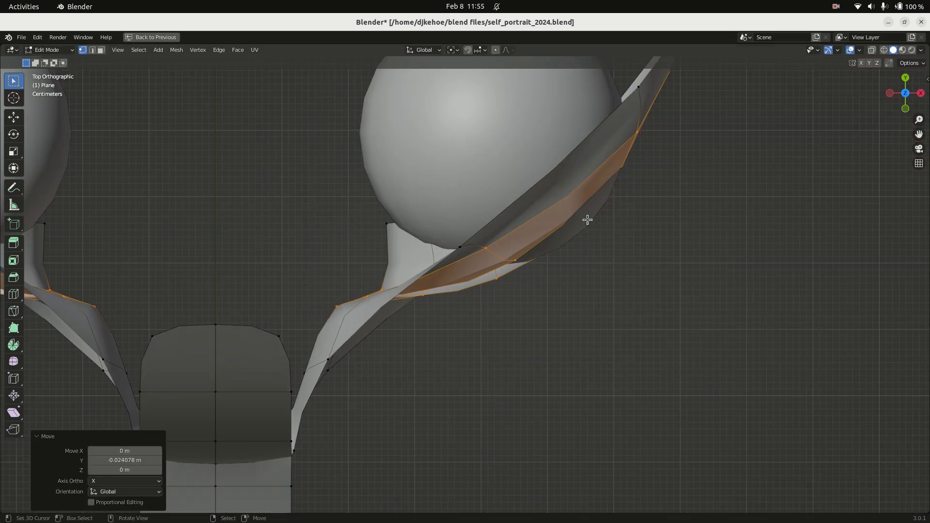
key("g")
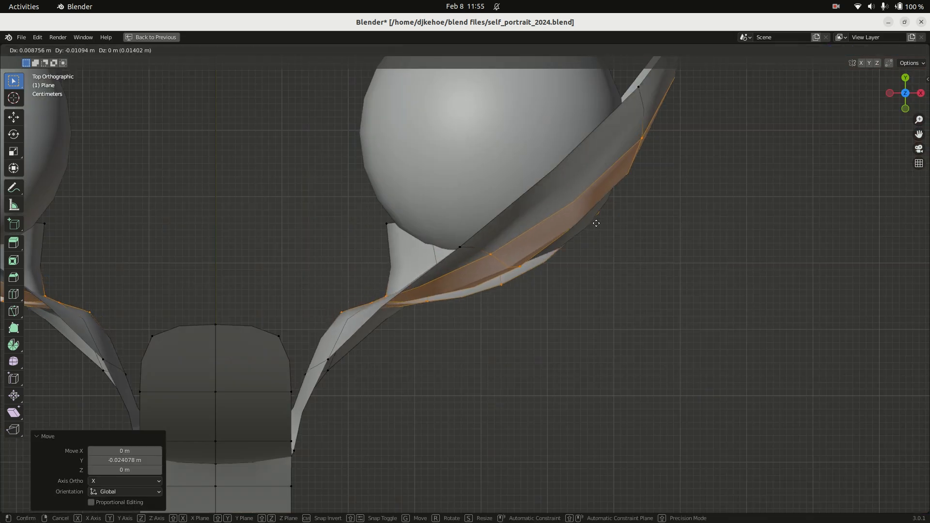
left_click(602, 228)
key("alt+z")
key("KP_1")
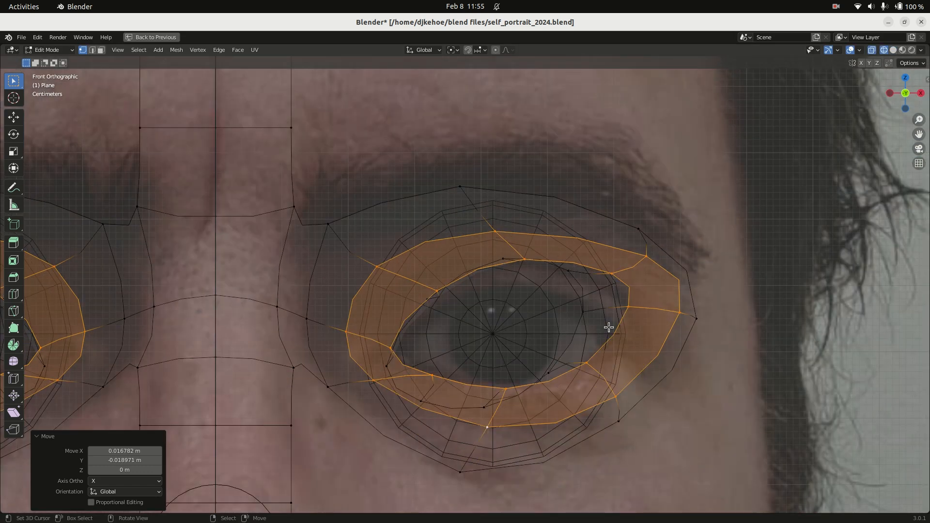
key("KP_3")
key("alt+z")
Select the innermost eyelid vertices around the inner eye corner and move them about 0.002 m in X and 0.038 m in Y in the top view
middle_click_drag(562, 336, 517, 352)
left_click(434, 304)
right_click(404, 335, "shift")
right_click(418, 329, "shift")
right_click(444, 351, "shift")
right_click(438, 371, "shift")
middle_click_drag(425, 313, 482, 309)
key("shift+z")
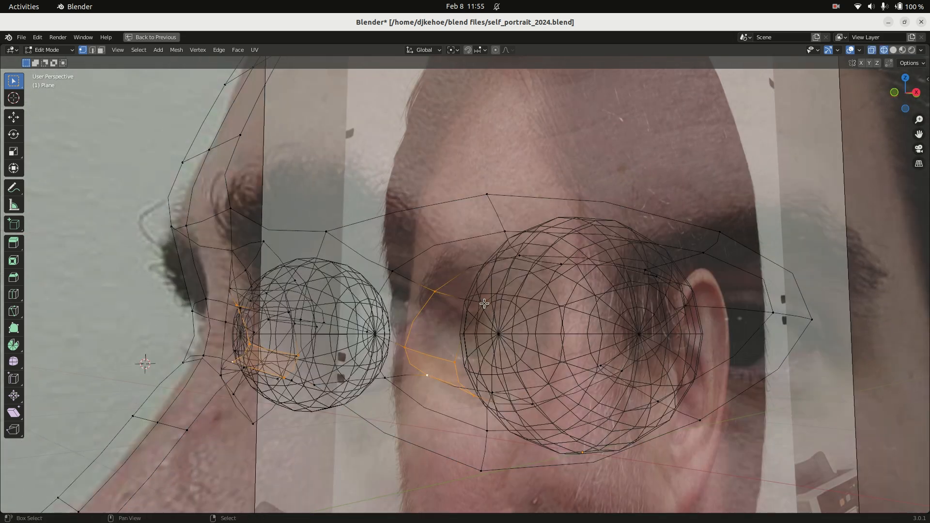
right_click(491, 315, "shift")
key("shift+z")
key("KP_7")
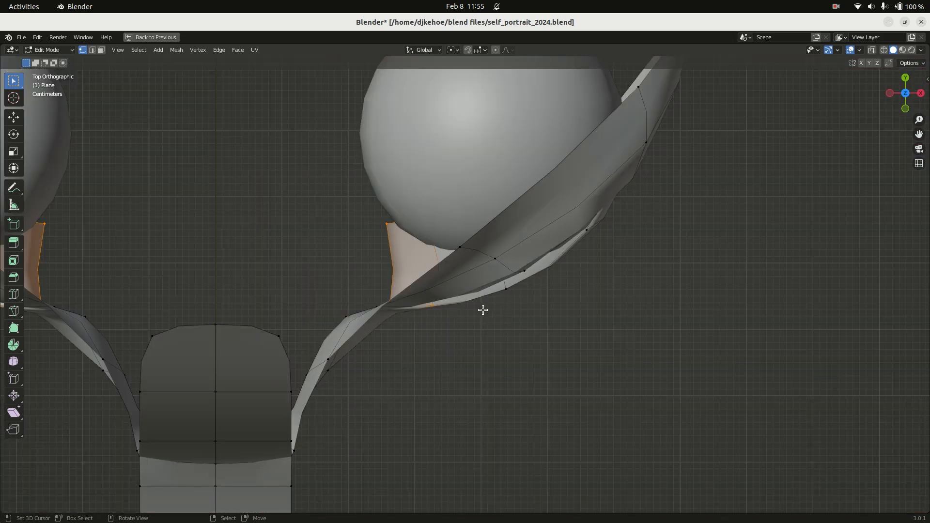
key("g")
left_click(485, 285)
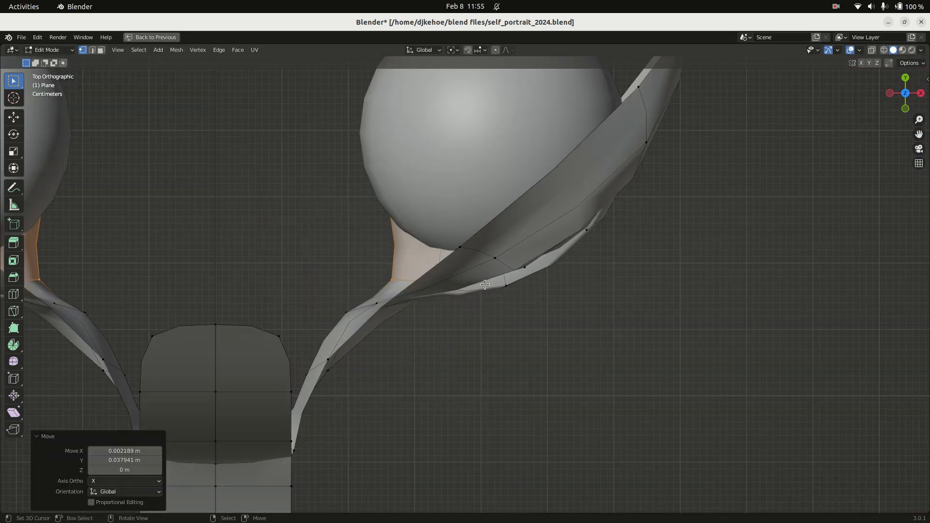
In the front view, adjust the outer eye ring's lower and outer vertices and move its upper outer vertex about 0.006 m in X and 0.036 m in Z
key("KP_1")
middle_click_drag(562, 430, 369, 339, "shift")
left_click(427, 312)
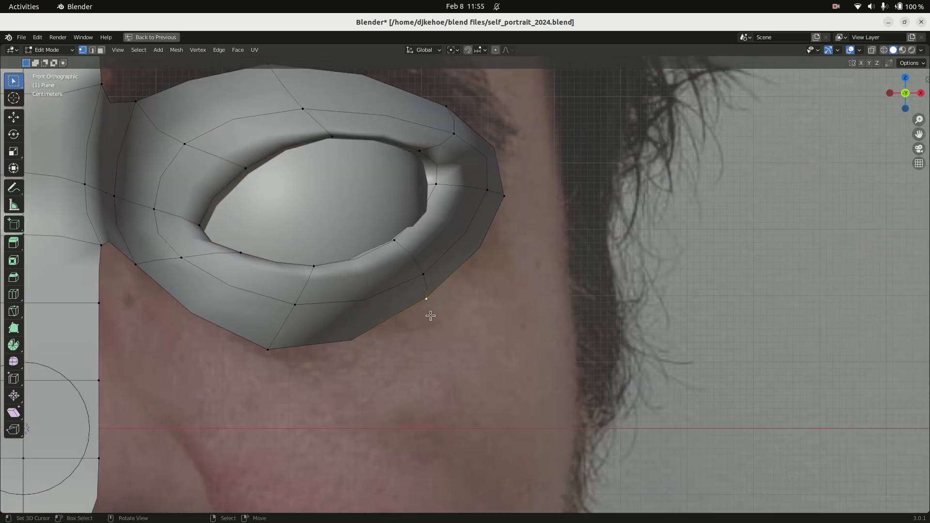
key("g")
left_click(452, 335)
right_click_drag(508, 204, 510, 200)
right_click(277, 348)
middle_click_drag(330, 217, 353, 374, "shift")
right_click_drag(474, 260, 478, 235)
Examine the eye and nose mesh against the reference photos from perspective, side and front views
middle_click_drag(485, 304, 512, 337)
scroll(422, 320, "down", 6)
scroll(422, 320, "down", 2)
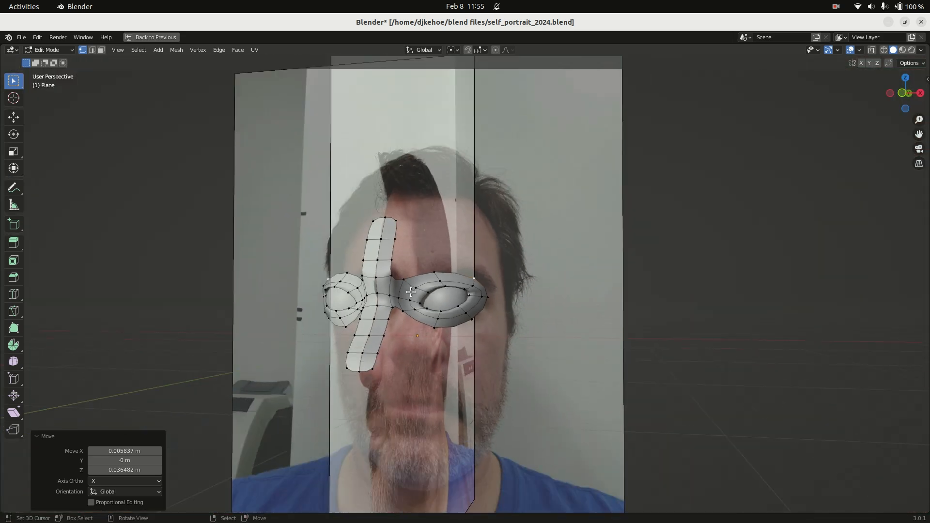
middle_click_drag(391, 289, 396, 307)
scroll(397, 306, "up", 6)
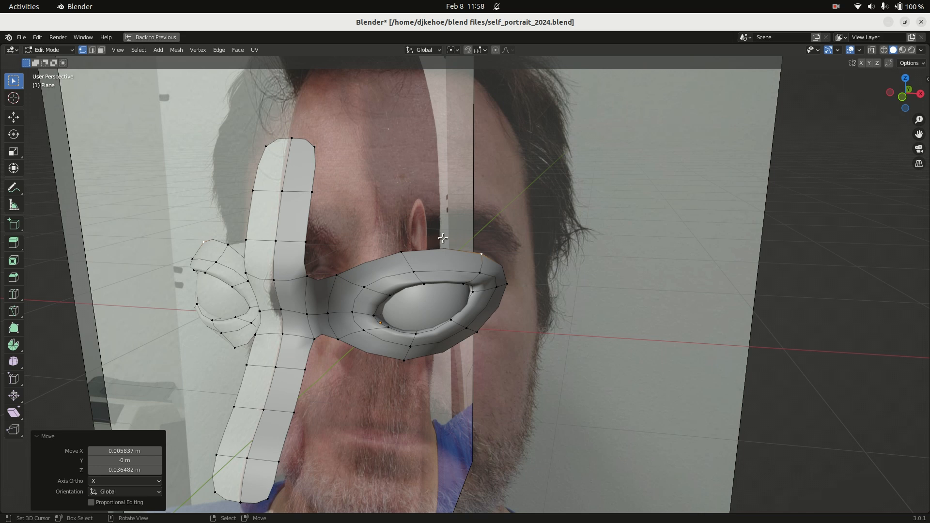
key("ctrl+space")
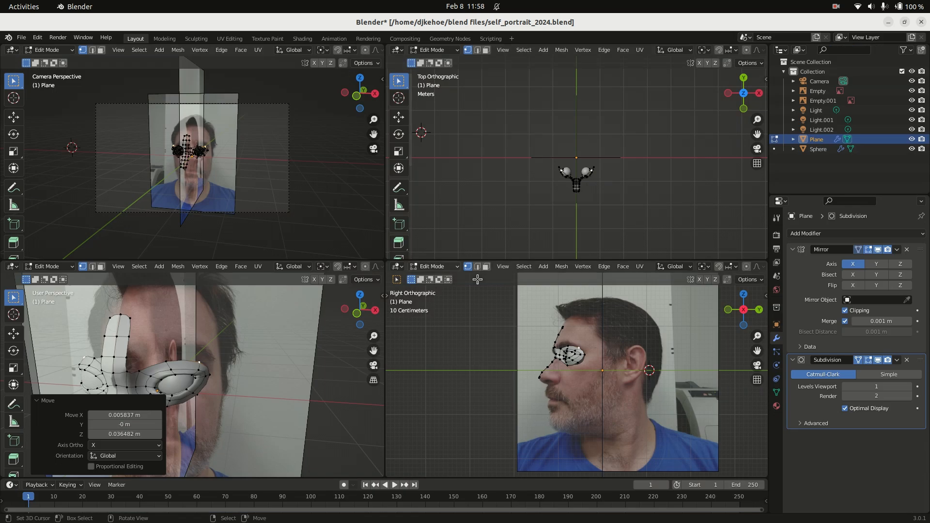
scroll(540, 361, "up", 3)
scroll(541, 360, "up", 4)
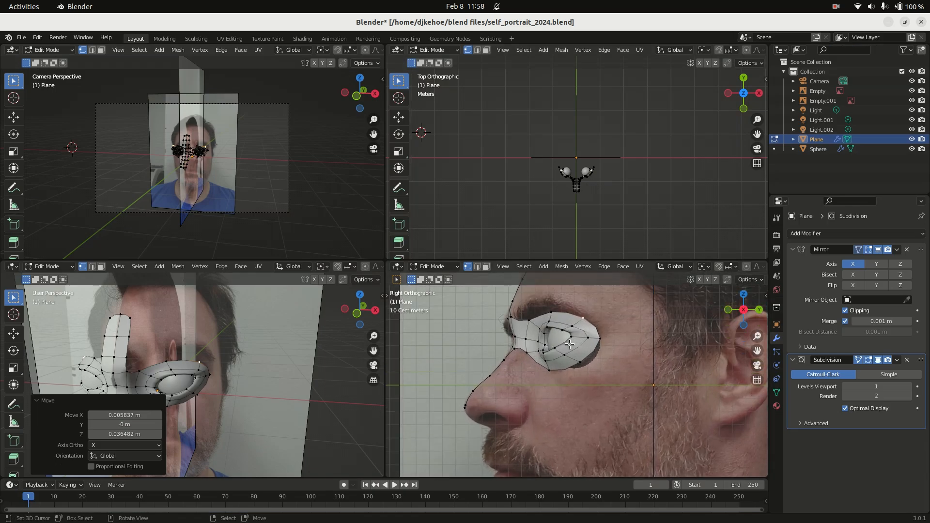
key("ctrl+space")
middle_click_drag(427, 182, 544, 415, "shift")
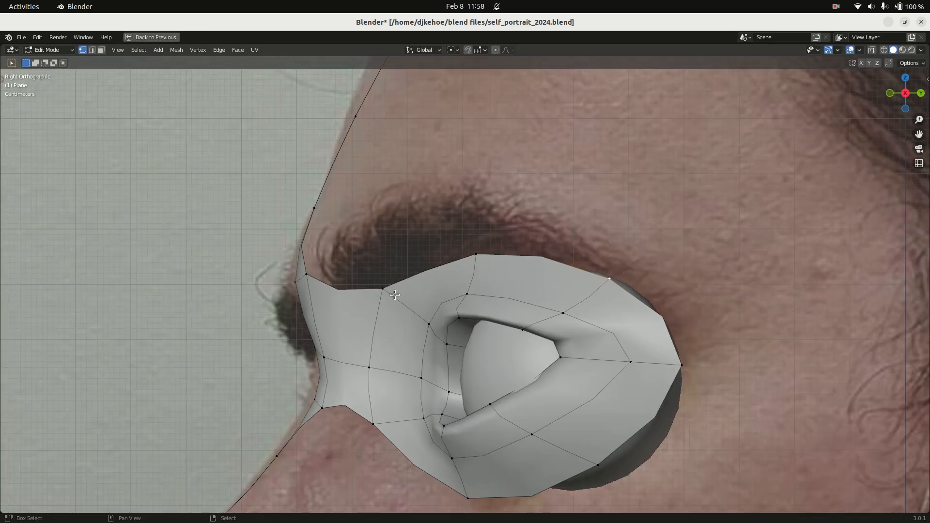
scroll(432, 285, "down", 6)
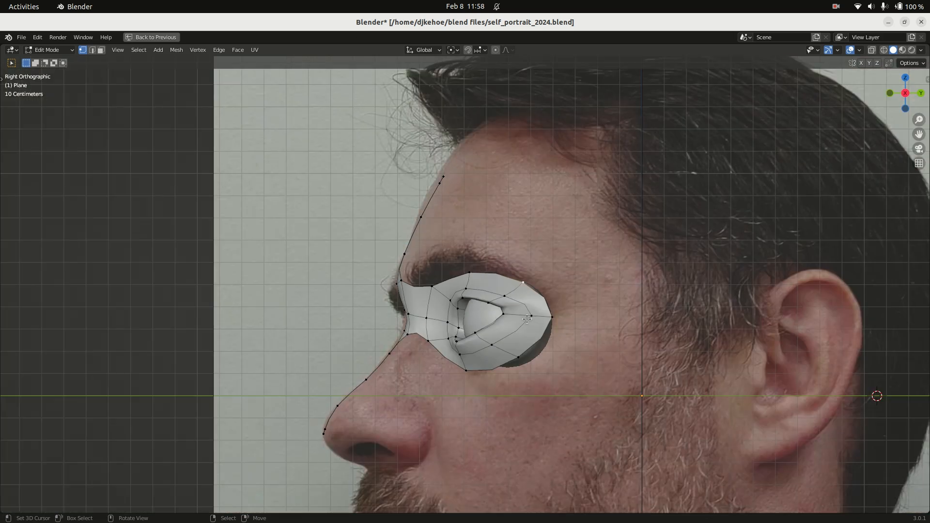
key("KP_1")
middle_click_drag(584, 263, 465, 283)
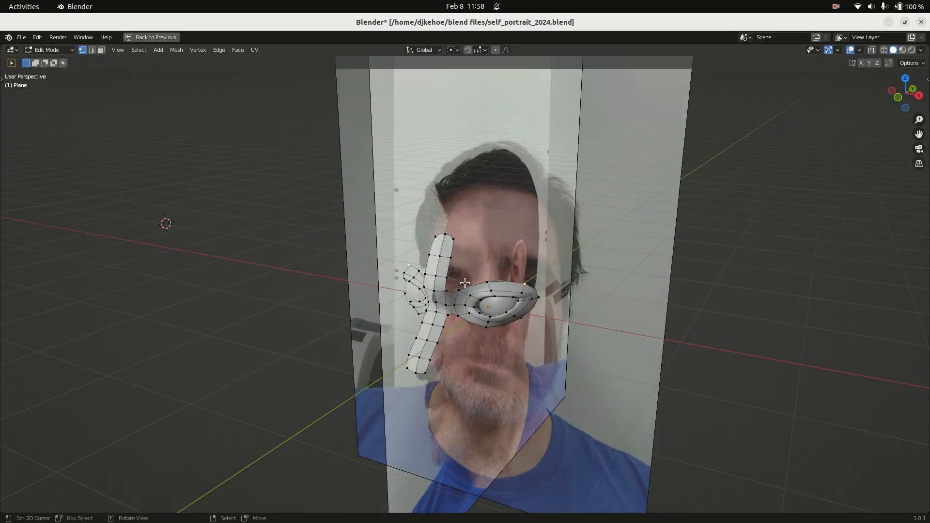
Select the outer eye ring's upper vertices from the inner side across to the outer corner in the front view
key("KP_1")
scroll(465, 284, "up", 10)
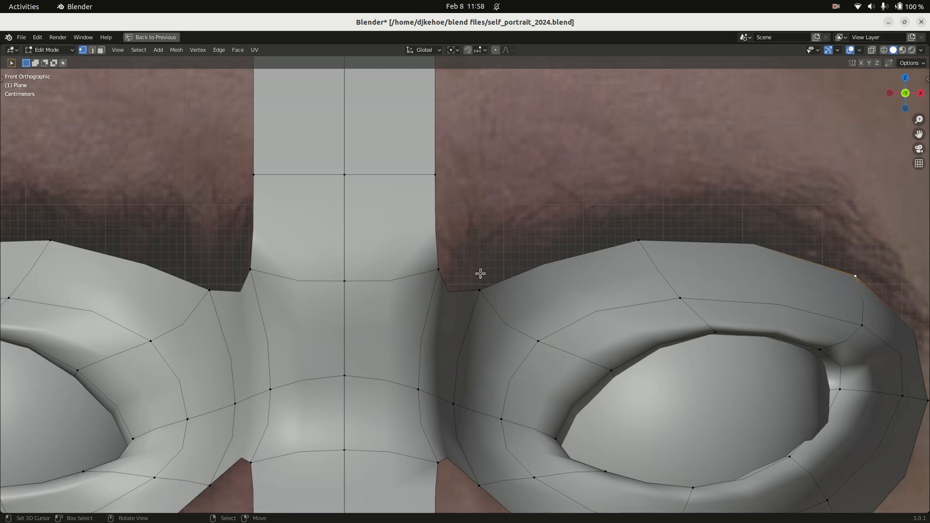
left_click(639, 241)
middle_click_drag(647, 241, 477, 261, "shift")
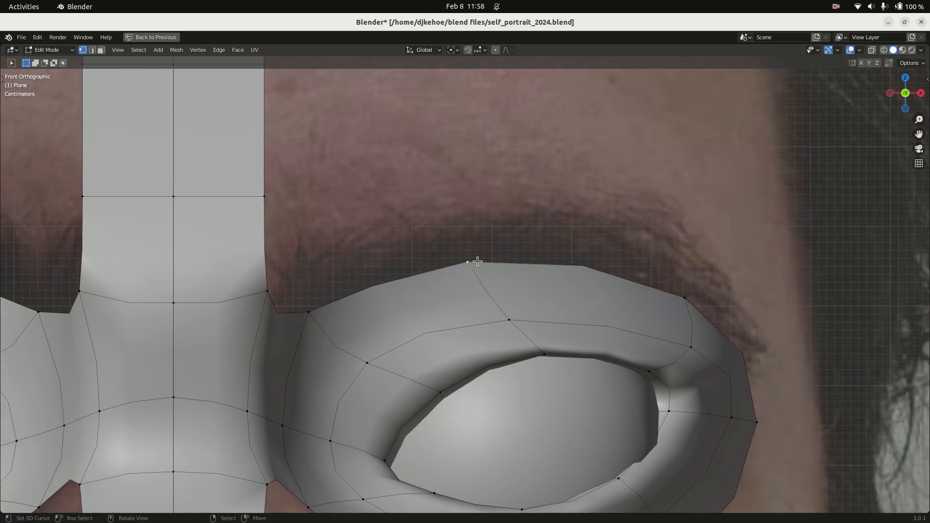
left_click(308, 311)
left_click(468, 263, "shift")
left_click(684, 298, "shift")
middle_click_drag(756, 381, 627, 276, "shift")
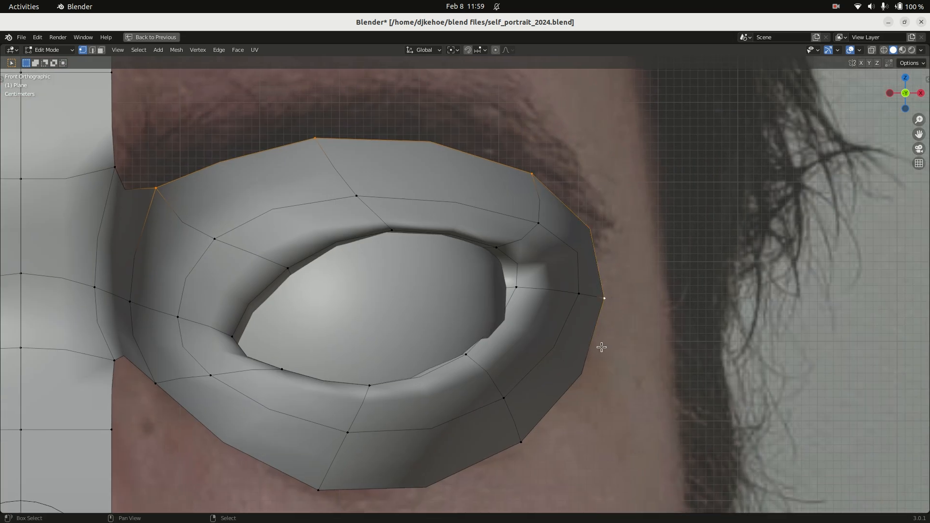
Add the remaining lower outer-edge vertices of the eye mesh to the selection
left_click(537, 441, "shift")
left_click(314, 491, "shift")
left_click(160, 385, "shift")
middle_click_drag(393, 456, 391, 334, "shift")
key("g")
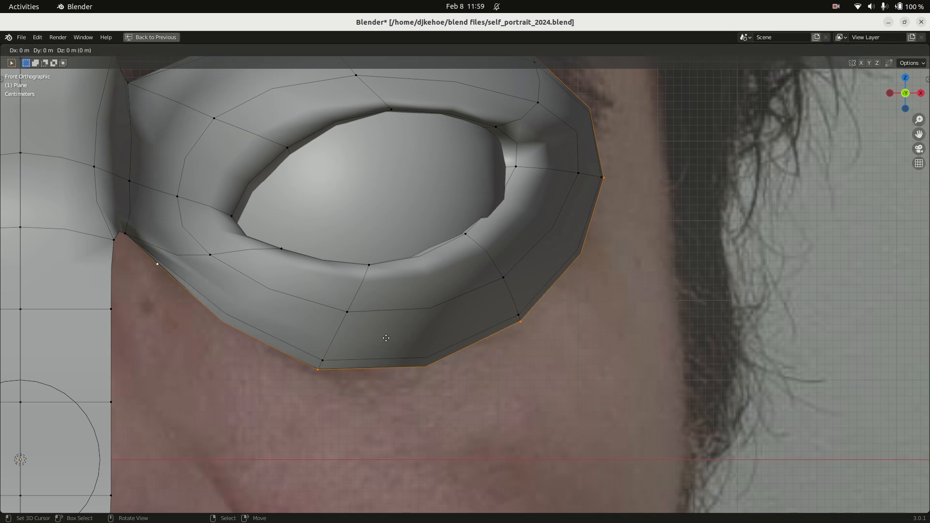
left_click(357, 359)
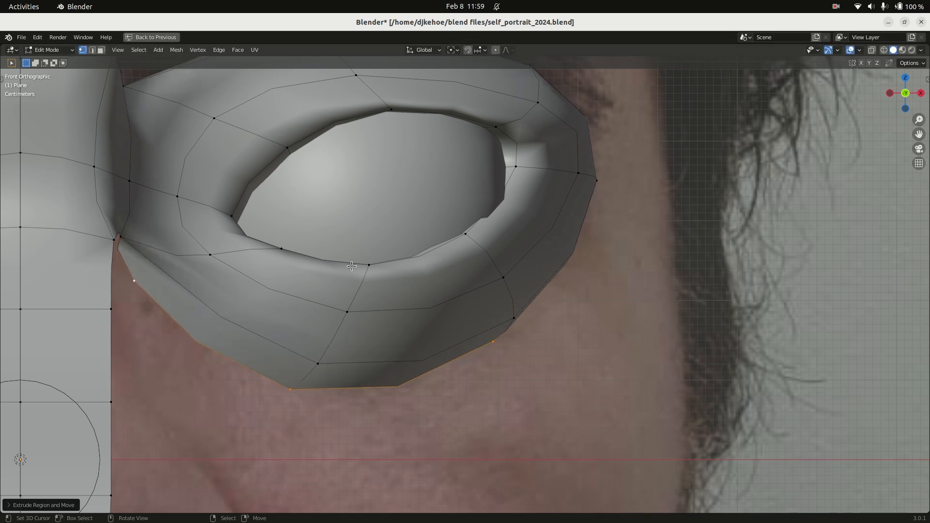
middle_click_drag(421, 245, 401, 331, "shift")
key("ctrl+z")
key("ctrl+z")
key("ctrl+z")
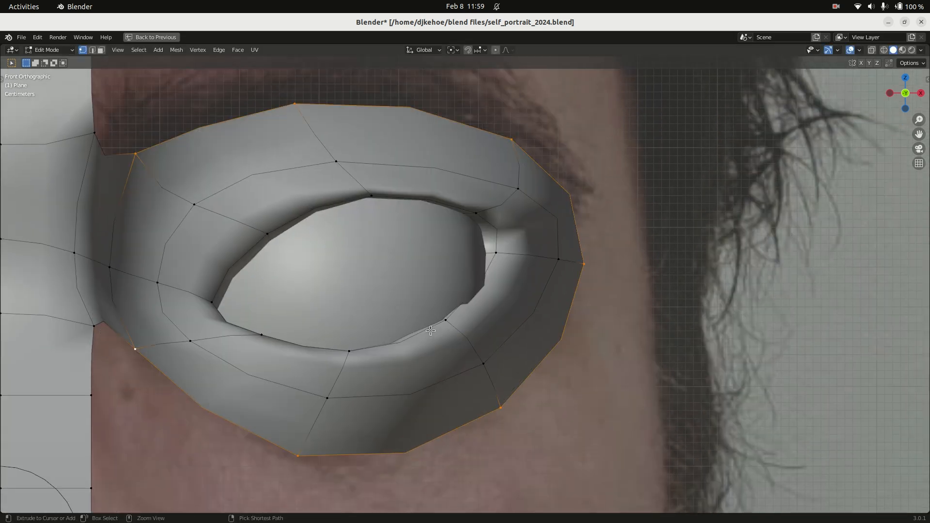
key("s")
right_click(437, 298)
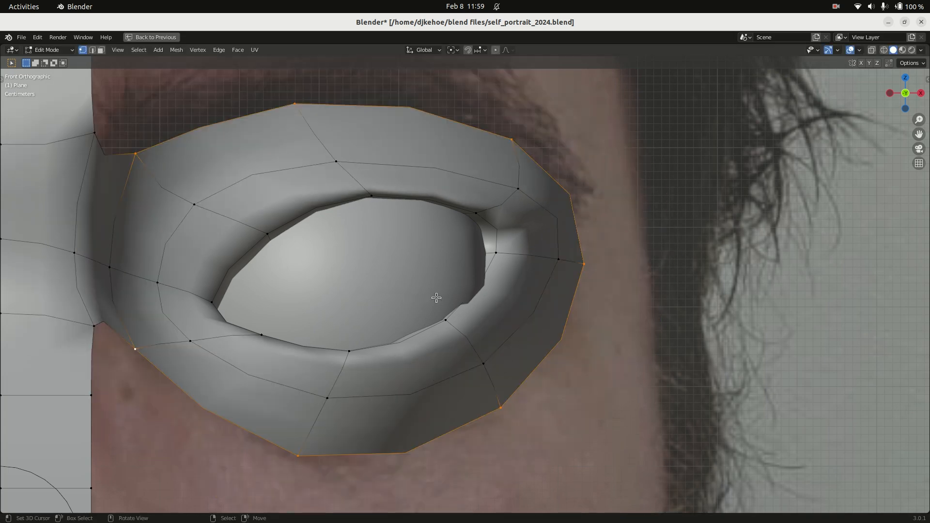
Extrude the eye mesh's outer edge loop and scale it outward to form a wider ring of faces
key("e")
right_click(438, 300)
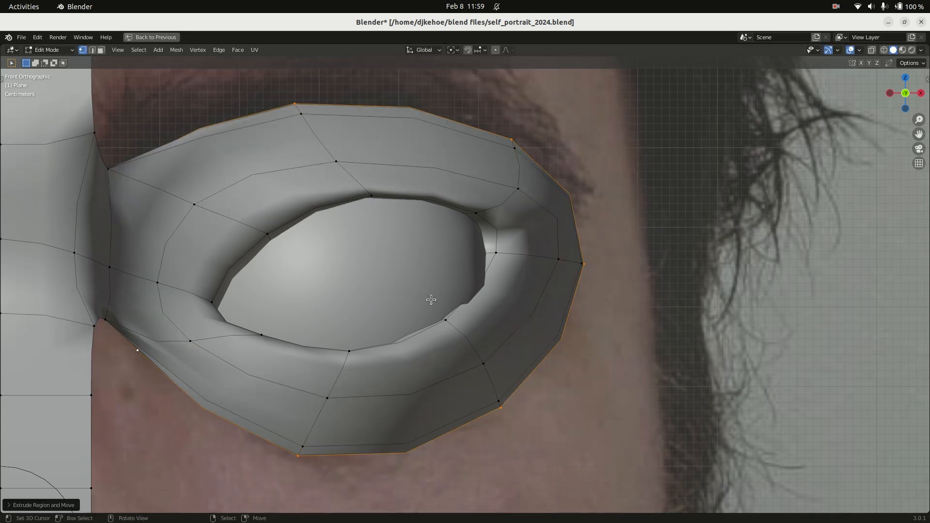
key("s")
left_click(455, 299)
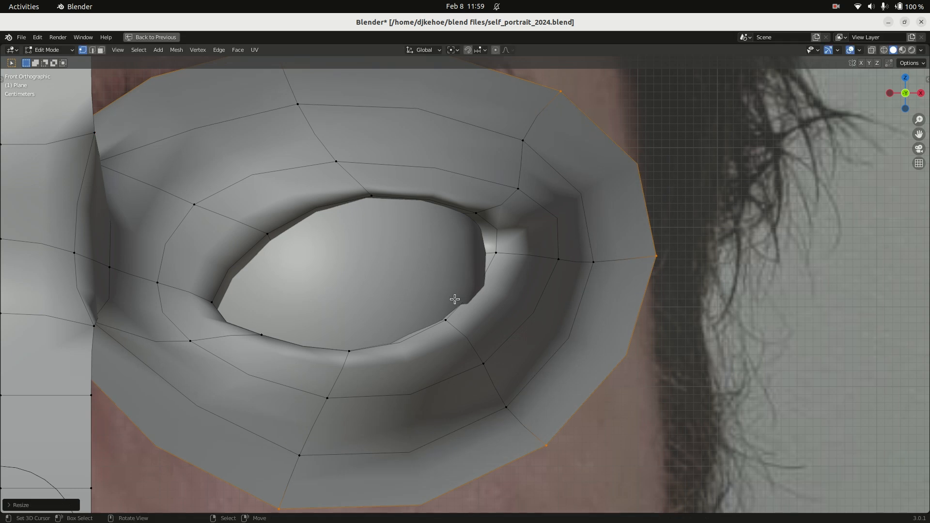
Show the mesh as wireframe and shift the new outer ring away from the nose in the front view
key("super")
key("super")
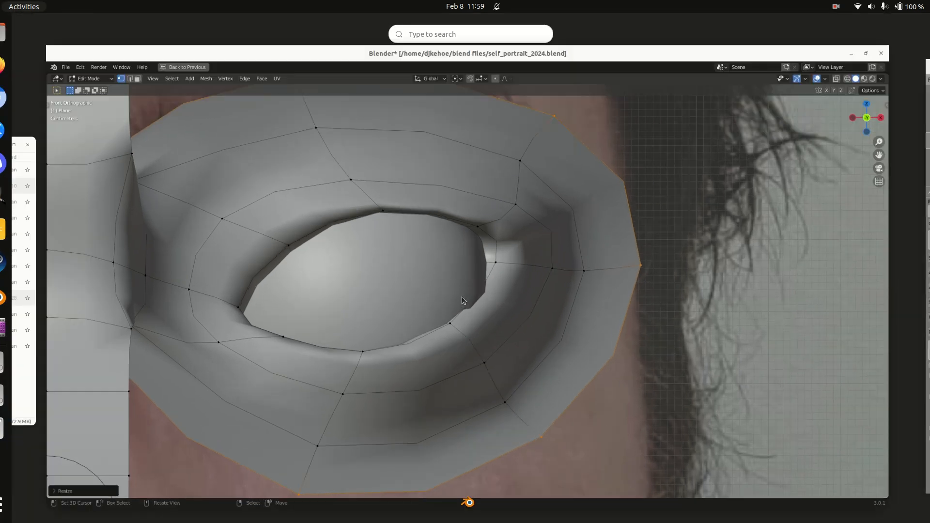
key("shift+z")
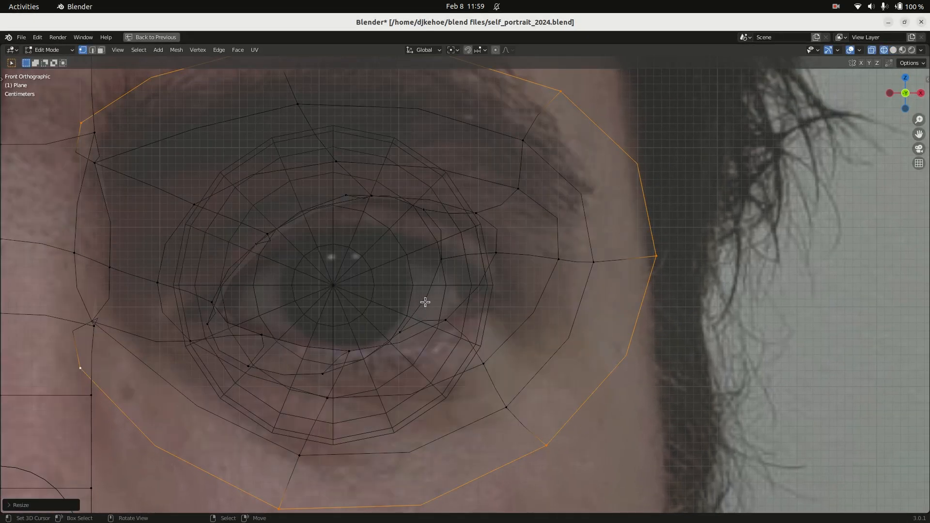
key("g")
left_click(471, 301)
In the right side view, pull the outer ring's lower-outer, outer-corner and upper-outer vertices back toward the ear
key("KP_3")
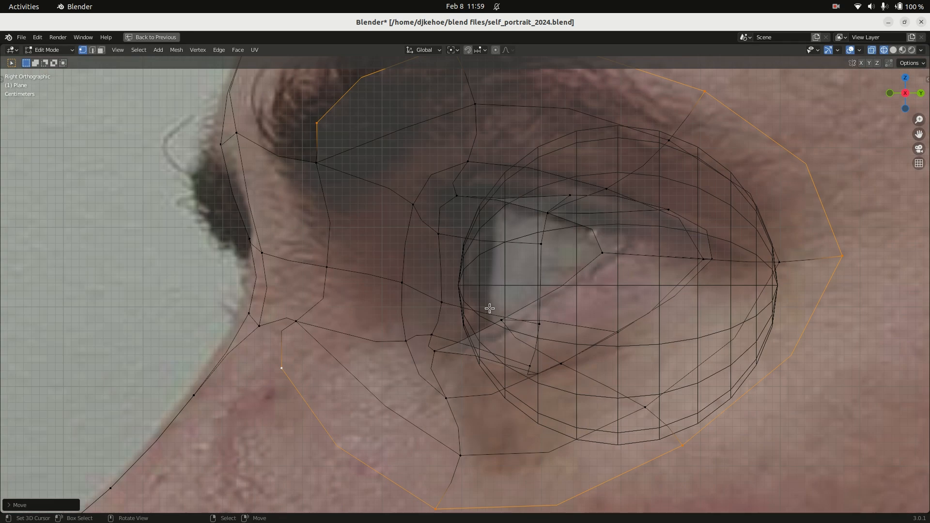
scroll(505, 312, "down", 4)
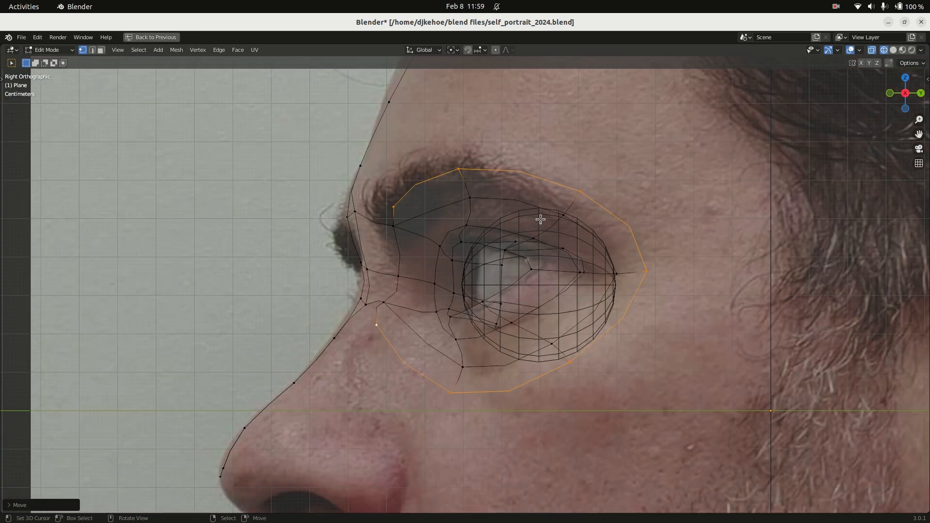
left_click(570, 377)
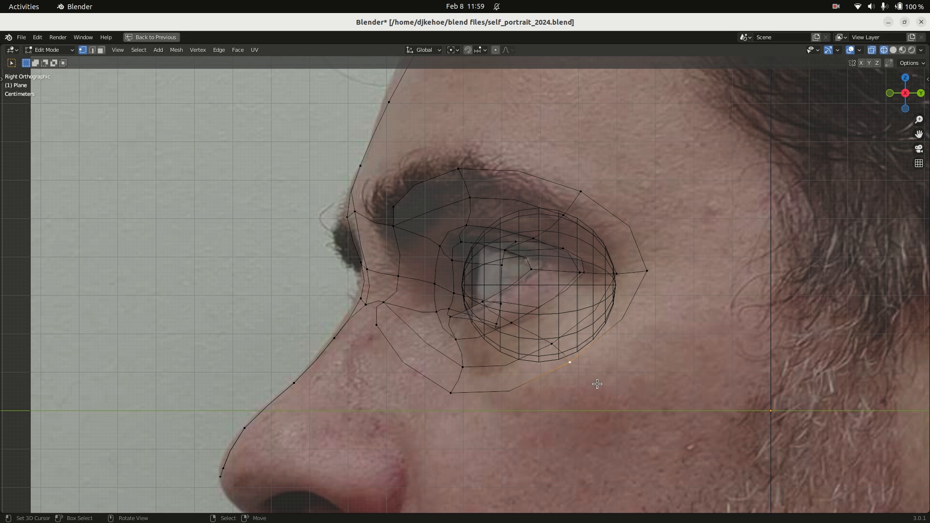
key("g")
left_click(617, 398)
right_click(651, 279)
key("g")
left_click(675, 284)
right_click(587, 192)
key("g")
left_click(600, 177)
Reposition the second ring's top vertex and the outer ring's inner and top brow vertices to follow the brow in profile
right_click(470, 198)
key("g")
left_click(465, 191)
right_click(395, 208)
key("g")
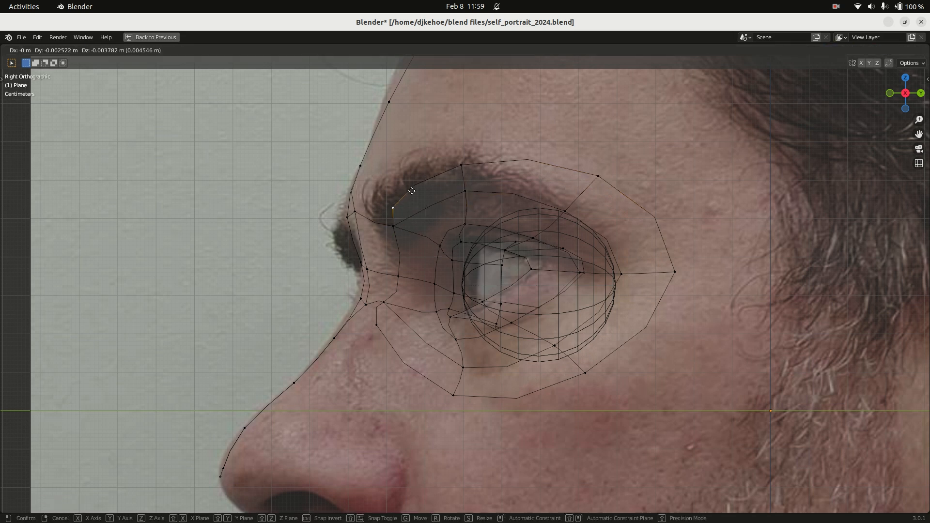
left_click(375, 197)
right_click(456, 165)
key("g")
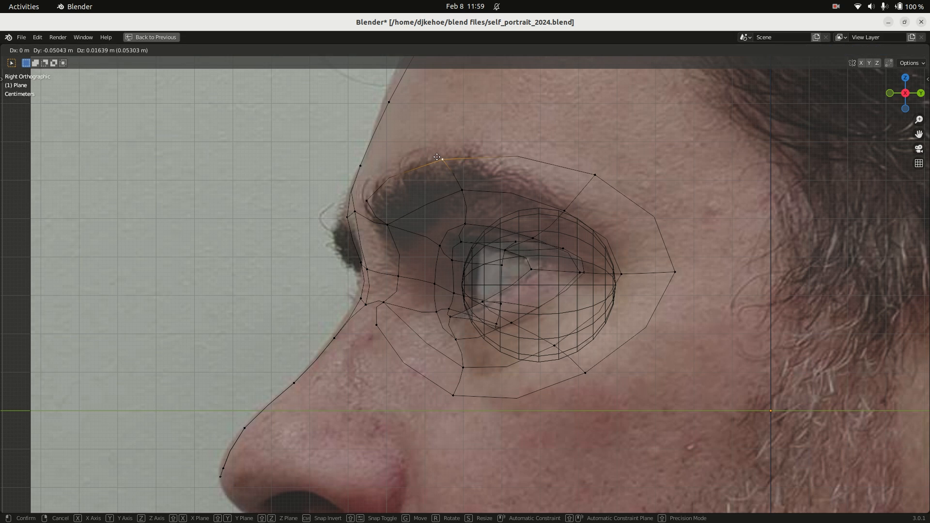
left_click(464, 159)
Move the outer ring's upper-outer and outer-corner vertices farther back across the temple
right_click(598, 177)
key("g")
left_click(668, 176)
right_click(688, 273)
key("g")
left_click(747, 288)
Move the outer ring's lower-outer vertex back and down, and its lower cheek vertex forward toward the nose
right_click(595, 376)
key("g")
left_click(613, 384)
right_click(444, 392)
key("g")
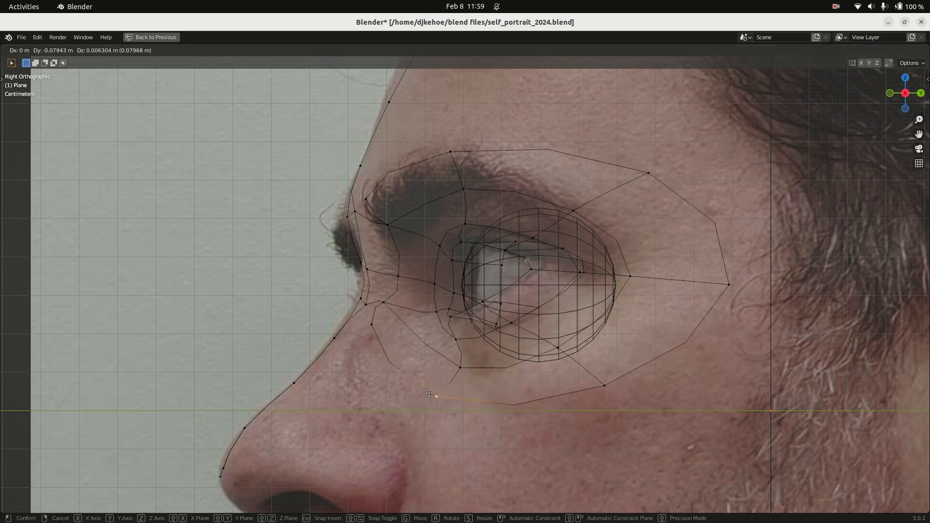
left_click(427, 394)
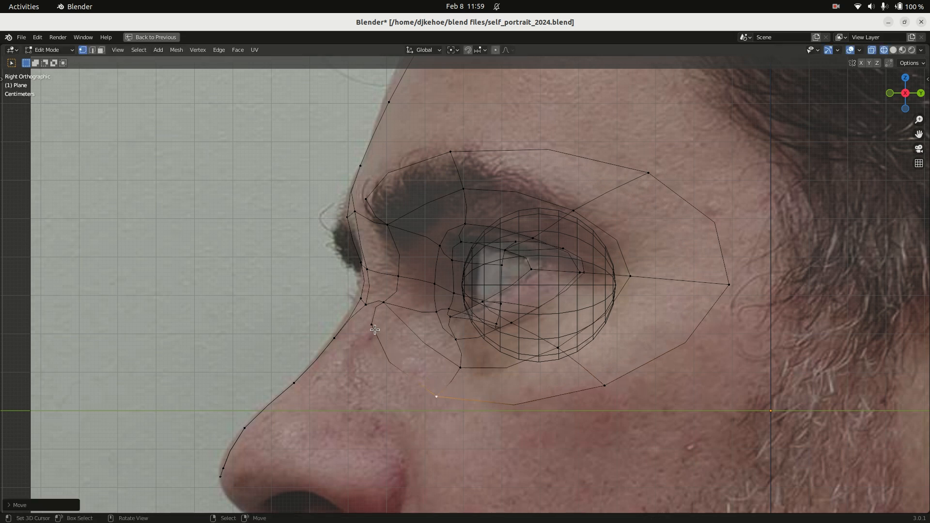
Fill a face joining the outer ring's lower inner corner to the side of the nose strip
right_click(373, 330)
right_click(342, 339, "shift")
middle_click_drag(362, 324, 265, 331)
right_click(273, 291, "shift")
right_click(289, 287, "shift")
key("f")
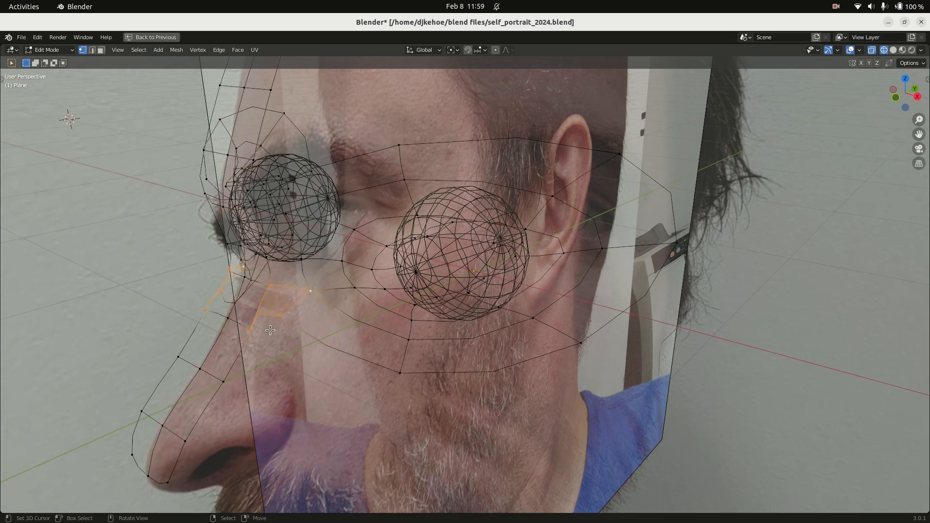
In the front wireframe view, move the two side vertices of the nose bridge inward to narrow it
key("shift+z")
mouse_move(286, 332)
middle_mouse_down()
mouse_move(401, 285)
mouse_move(374, 304)
middle_mouse_up()
right_click(246, 344)
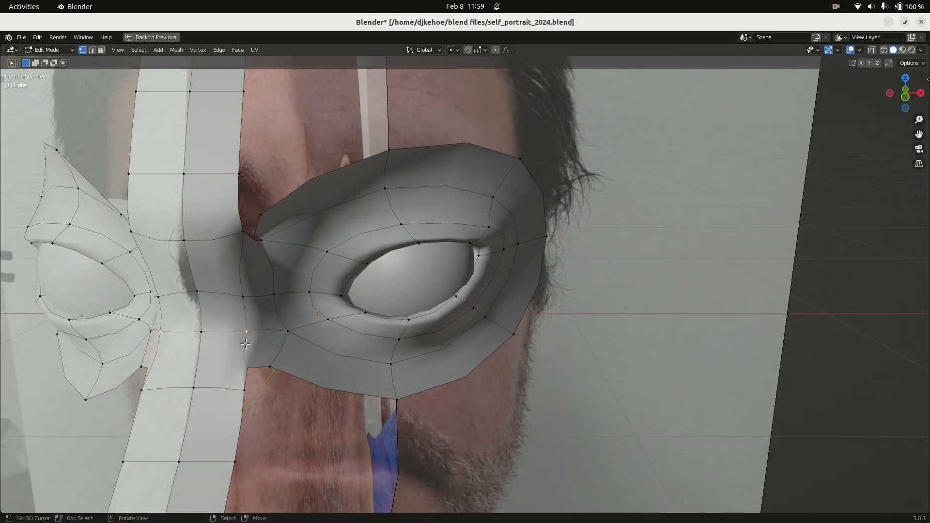
key("shift+z")
key("KP_1")
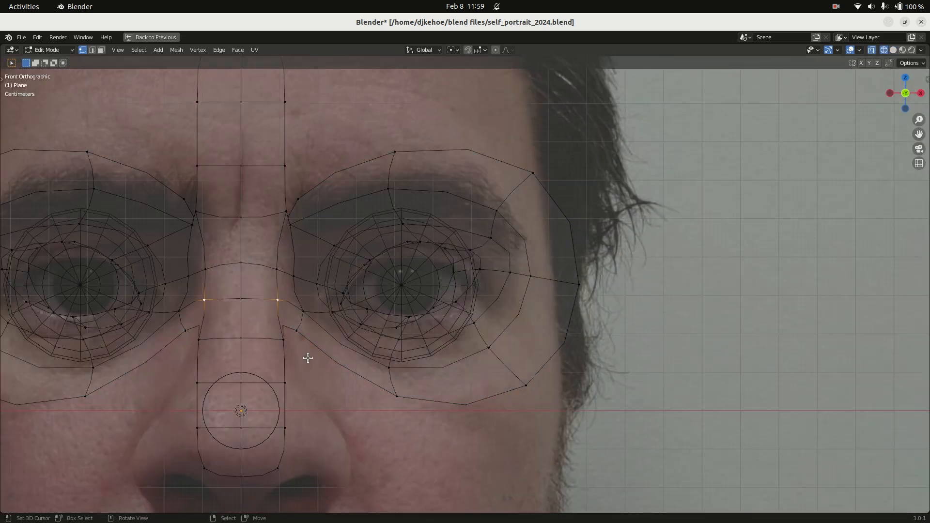
key("g")
left_click(284, 306)
right_click(278, 340)
key("g")
left_click(274, 340)
Move the next two side vertices down the nose outward so the strip widens toward the tip
right_click(290, 388)
key("g")
left_click(291, 388)
right_click(289, 425)
key("g")
left_click(308, 428)
Move the nose tip's side vertex outward and up, and raise its centre vertex to match the front reference
right_click(278, 470)
key("g")
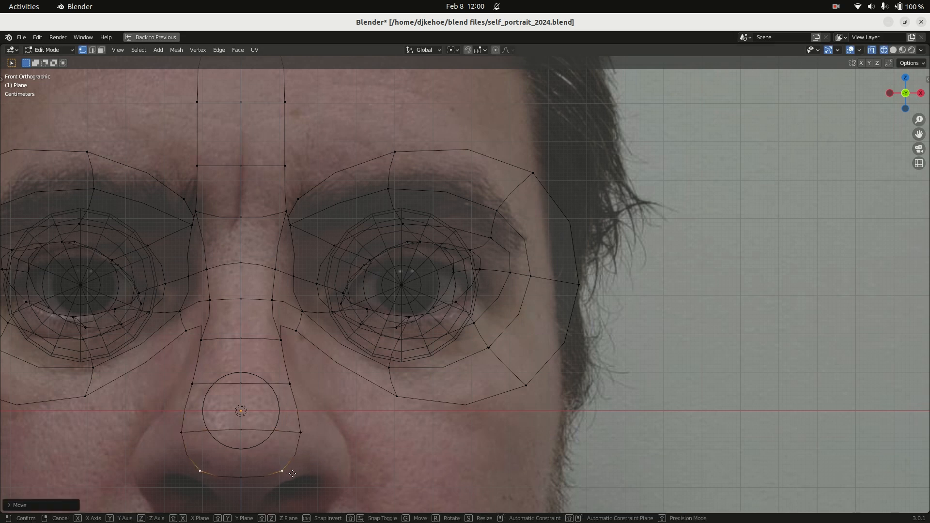
left_click(317, 468)
key("g")
left_click(320, 446)
right_click(240, 470)
key("g")
left_click(241, 459)
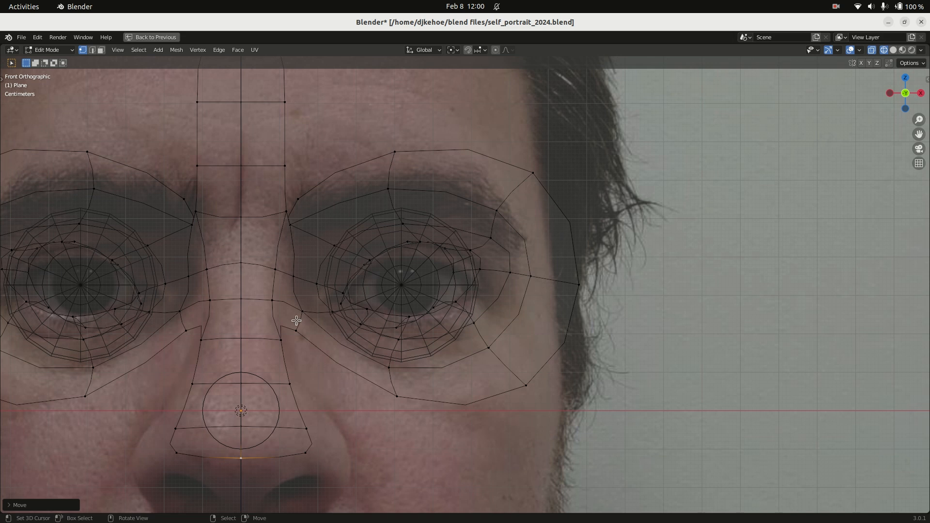
Add a loop cut across the forehead strip level with the outer ring's inner brow vertex
right_click(298, 199)
middle_click_drag(318, 204, 335, 179)
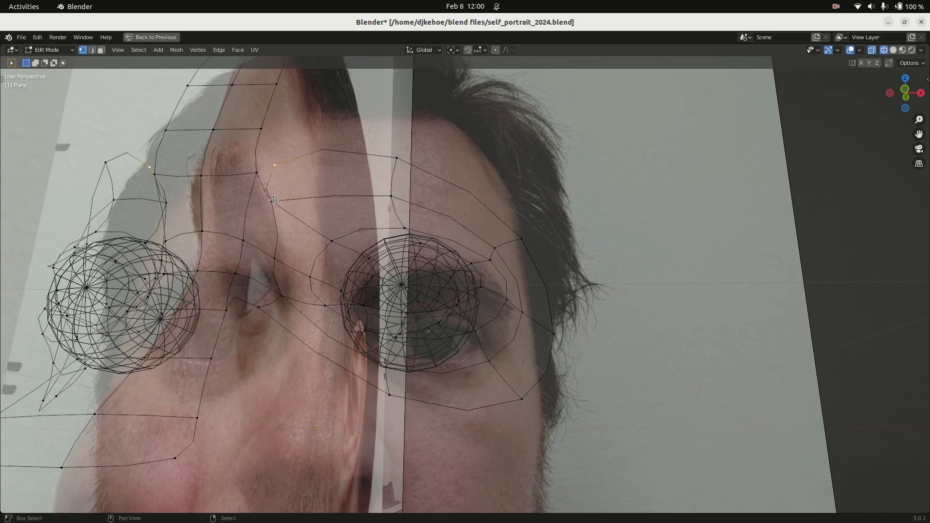
middle_click_drag(273, 202, 239, 183)
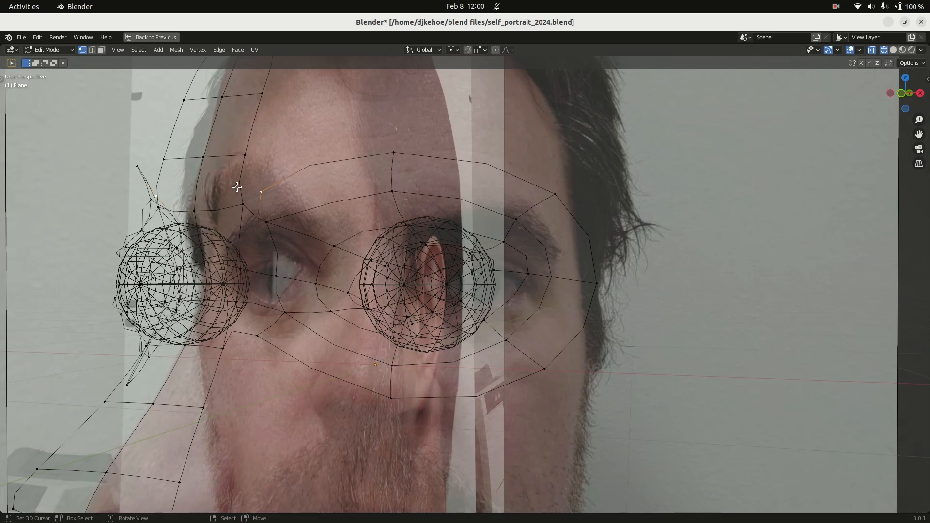
key("ctrl+r")
left_click(238, 184)
Fill the gap between the inner brow vertices and the forehead strip with a face and show it in solid shading
right_click(256, 193)
right_click(270, 221, "shift")
right_click(244, 208, "shift")
right_click(238, 186, "shift")
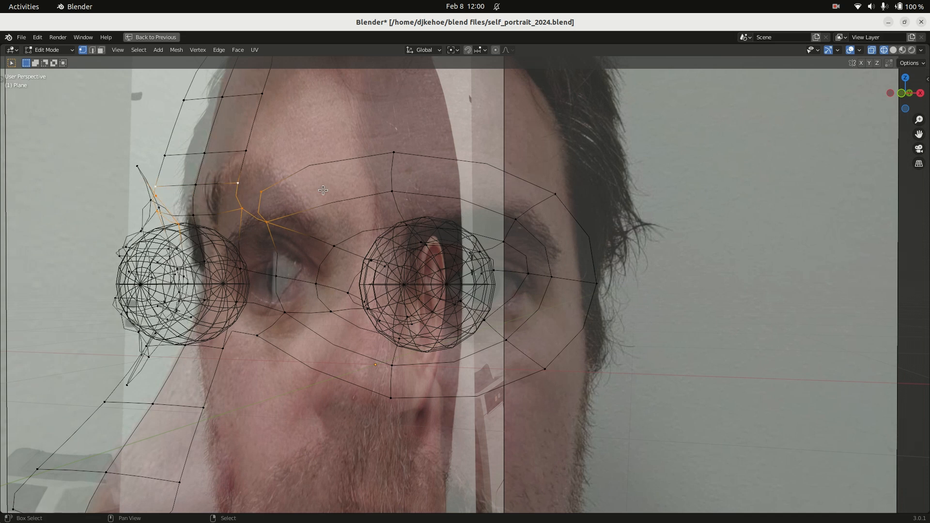
key("f")
key("shift+z")
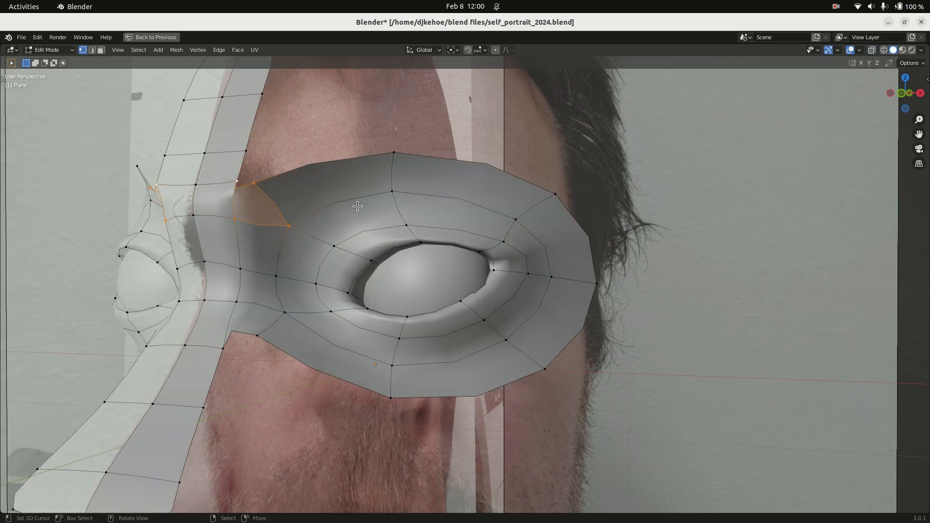
Smooth the inner brow vertex and the adjoining forehead strip vertex, and clear the selection
key("shift+z")
key("alt+a")
key("shift+z")
mouse_move(328, 215)
middle_mouse_down()
mouse_move(368, 218)
mouse_move(326, 221)
mouse_move(204, 262)
middle_mouse_up()
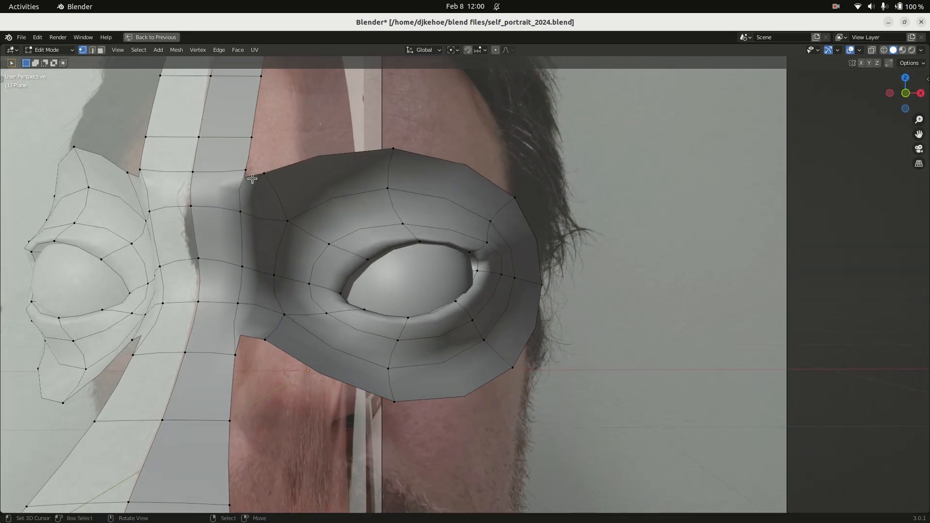
left_click(264, 173)
left_click(246, 170, "shift")
right_click(345, 189)
left_click(345, 188)
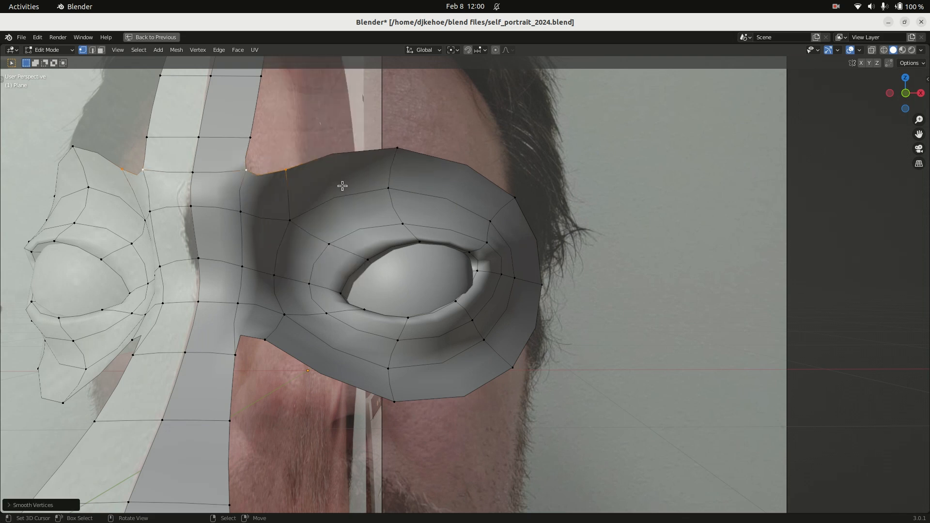
key("alt+a")
In the side wireframe view, move the second ring's inner brow and top brow vertices forward
mouse_move(516, 233)
middle_mouse_down()
mouse_move(439, 235)
mouse_move(411, 257)
middle_mouse_up()
key("shift+z")
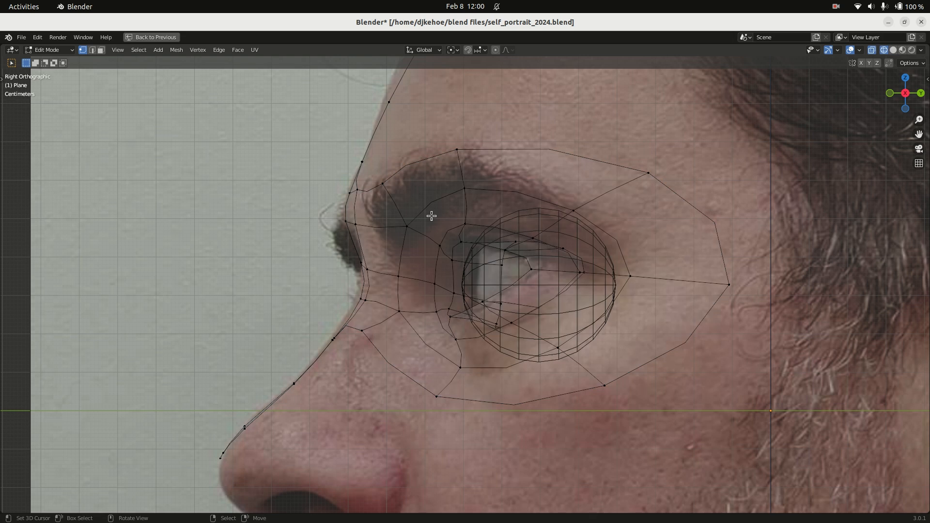
left_click(406, 225)
key("g")
left_click(449, 239)
right_click(461, 195)
key("g")
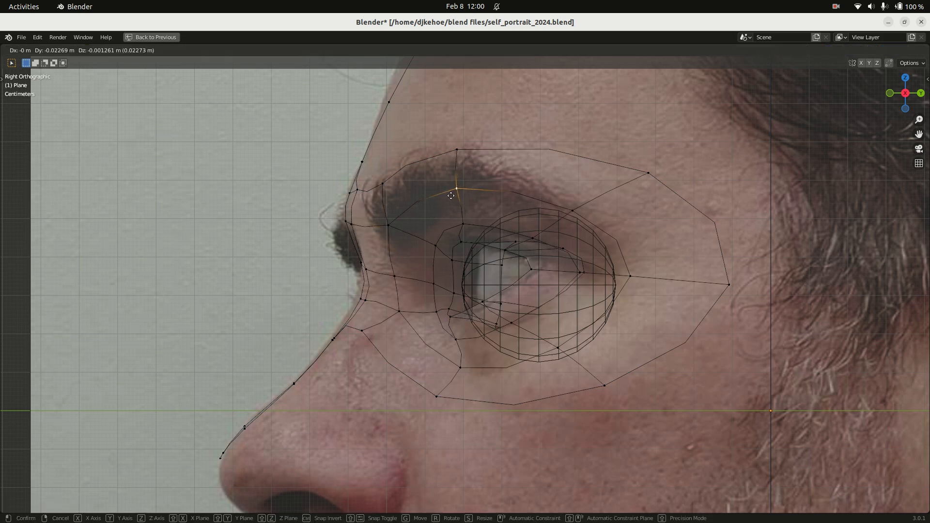
left_click(455, 194)
Raise the second ring's brow vertices slightly and inspect the brow surface in solid shading
middle_click_drag(450, 204, 453, 205)
key("g")
left_click(422, 212)
right_click(499, 208)
key("g")
left_click(502, 204)
right_click(314, 223)
key("g")
left_click(302, 213)
key("shift+z")
middle_click_drag(453, 224, 398, 195)
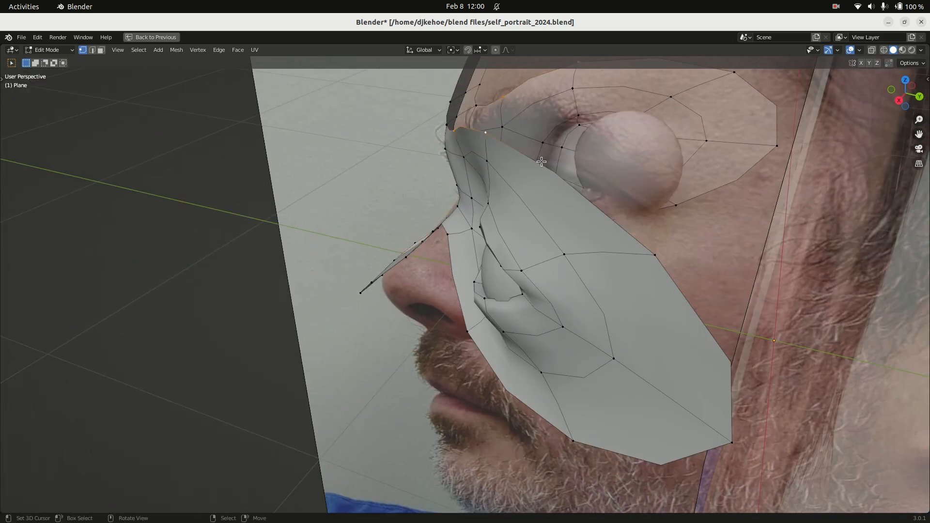
Move the outer ring's inner and top brow vertices forward in the side view and check the shape in solid shading
key("KP_3")
key("shift+z")
key("KP_1")
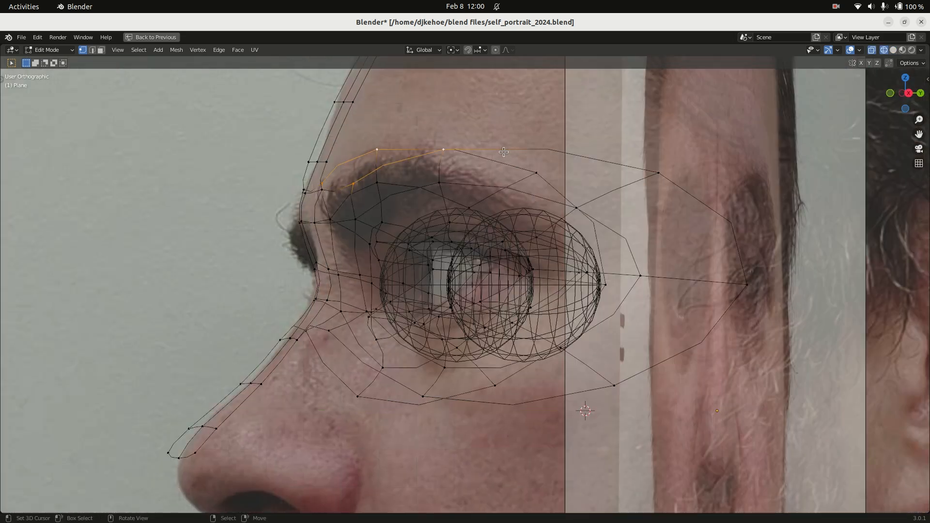
key("KP_3")
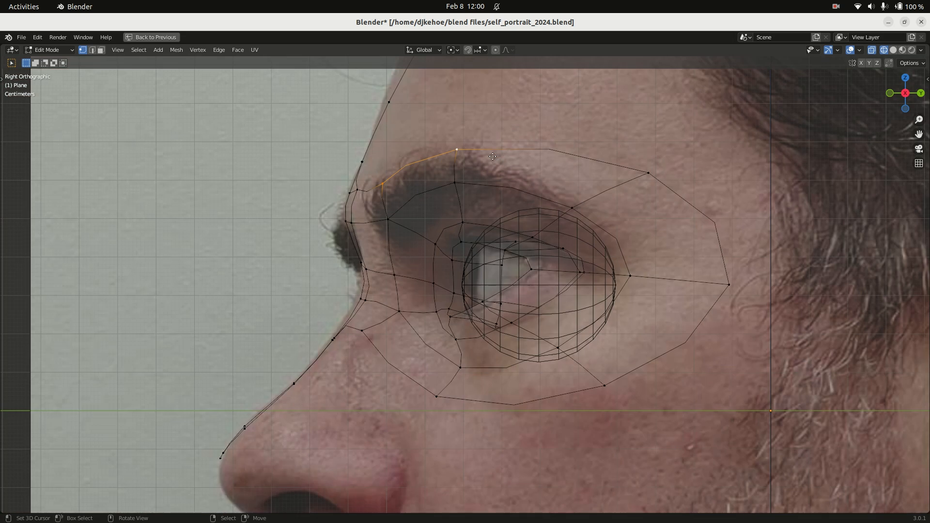
key("g")
left_click(466, 161)
key("shift+z")
mouse_move(467, 161)
middle_mouse_down()
mouse_move(458, 183)
mouse_move(439, 171)
middle_mouse_up()
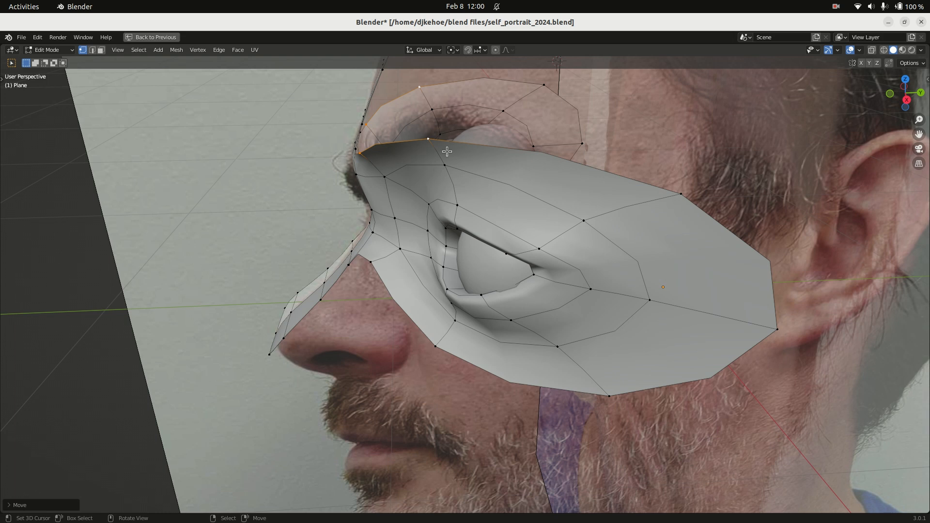
key("KP_3")
key("KP_1")
key("KP_3")
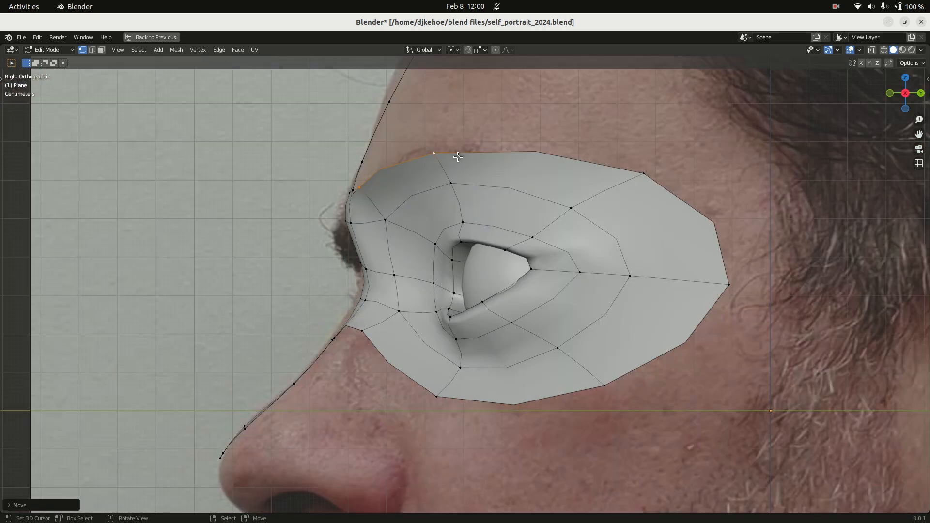
Lower the outer ring's inner and top brow vertices in the side wireframe view and check them in solid shading
key("alt+a")
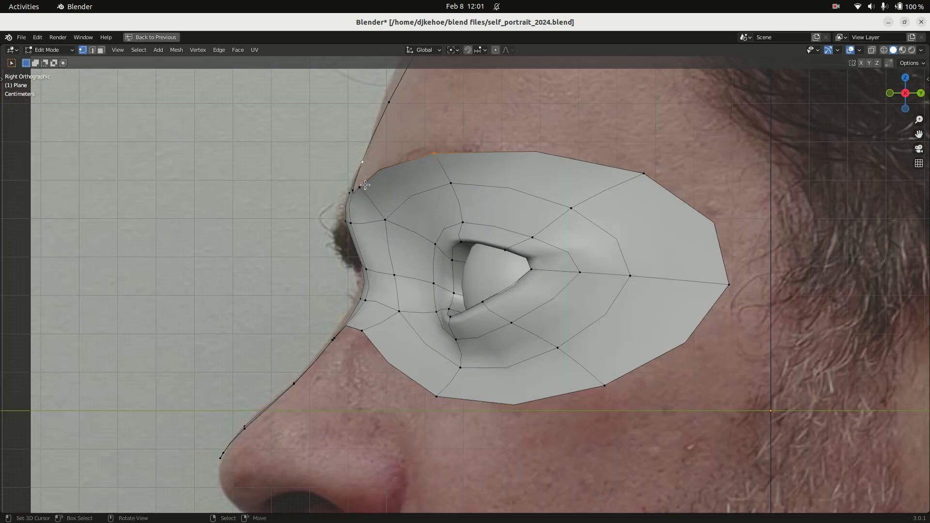
key("shift+z")
key("g")
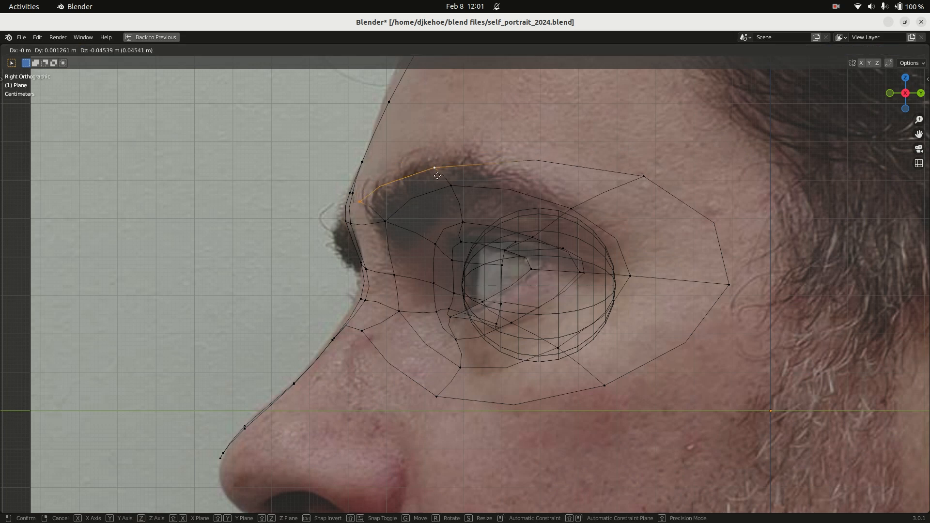
left_click(439, 180)
key("shift+z")
mouse_move(439, 180)
middle_mouse_down()
mouse_move(498, 189)
mouse_move(131, 224)
mouse_move(388, 316)
mouse_move(311, 385)
mouse_move(316, 394)
mouse_move(372, 319)
mouse_move(413, 321)
mouse_move(339, 234)
middle_mouse_up()
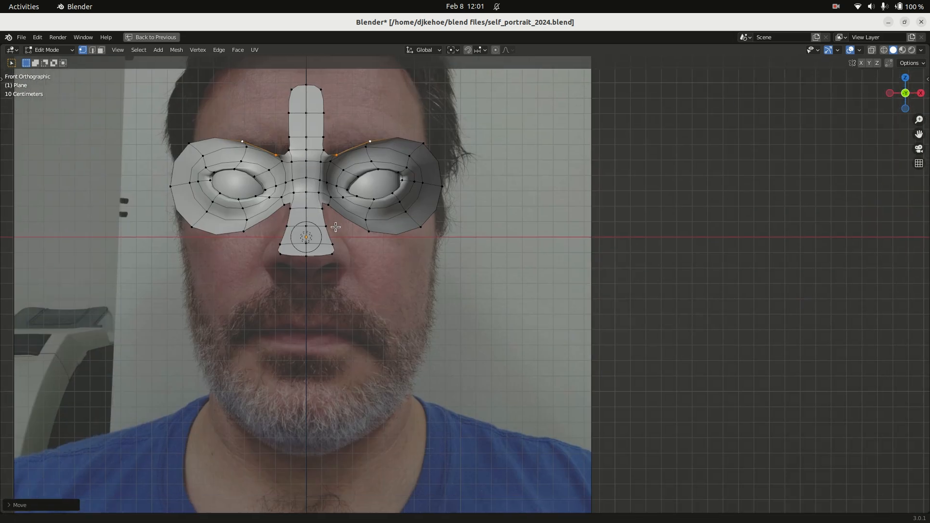
Extrude the outer edge at the nose tip's lower corner twice, down and around the side of the nostril
scroll(341, 252, "up", 5)
left_click(123, 197)
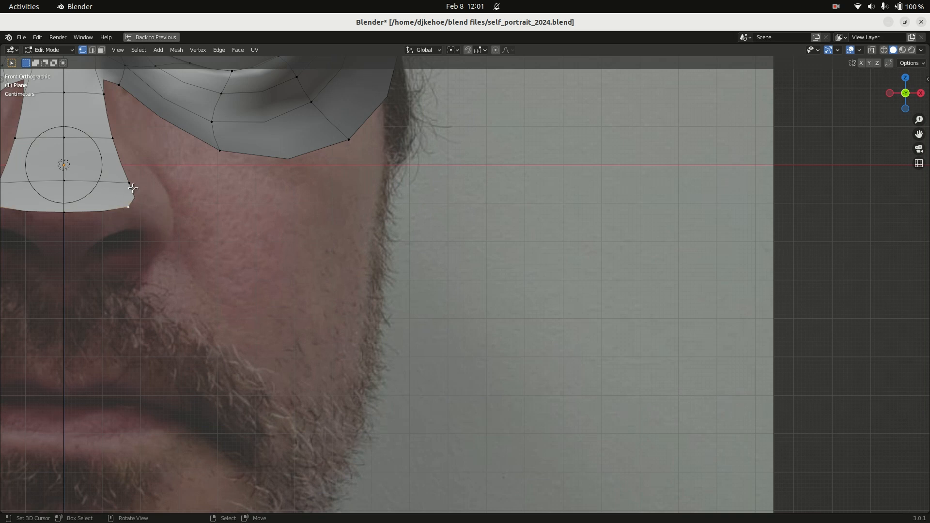
left_click(159, 234, "ctrl")
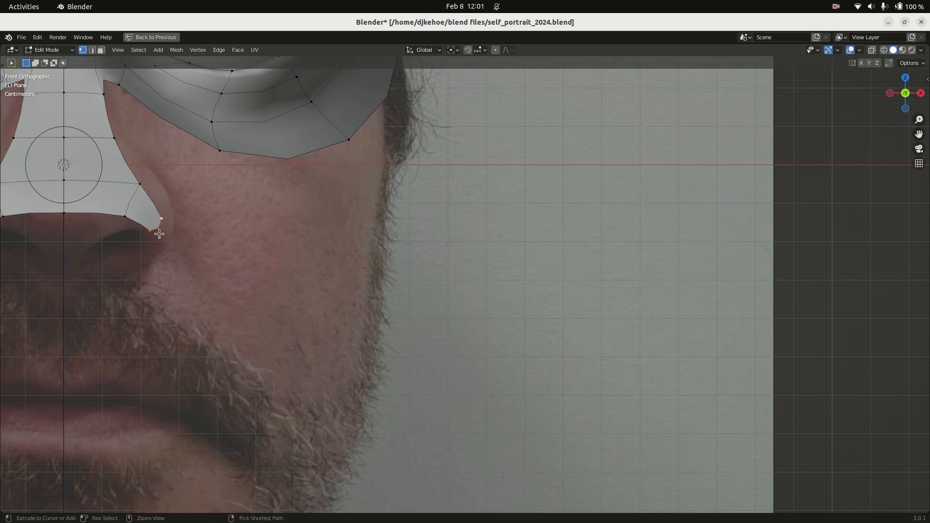
left_click(139, 264, "ctrl")
In the side view, move the newly extruded nostril vertices back from the nose tip onto the side of the nose
middle_click_drag(294, 252, 366, 248)
middle_click_drag(258, 242, 279, 277, "shift")
key("KP_3")
middle_click_drag(354, 285, 356, 334, "shift")
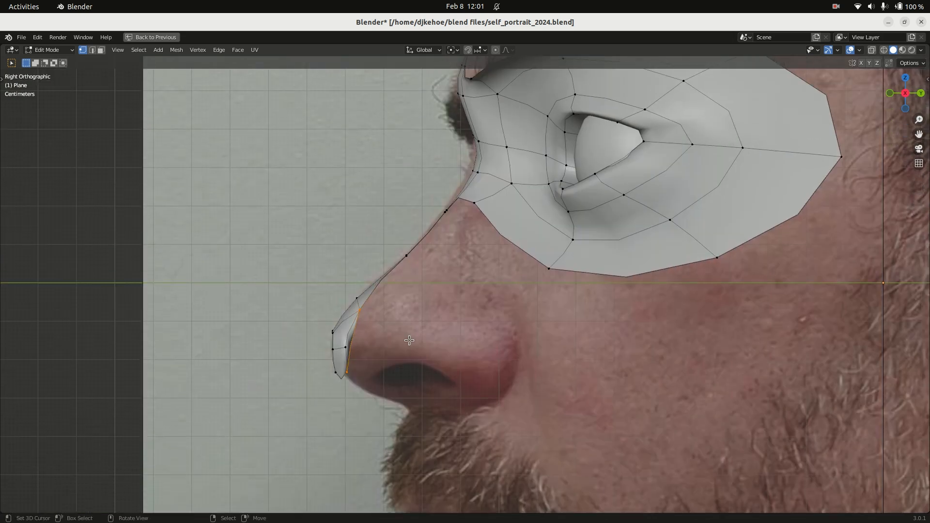
left_click(339, 375, "shift")
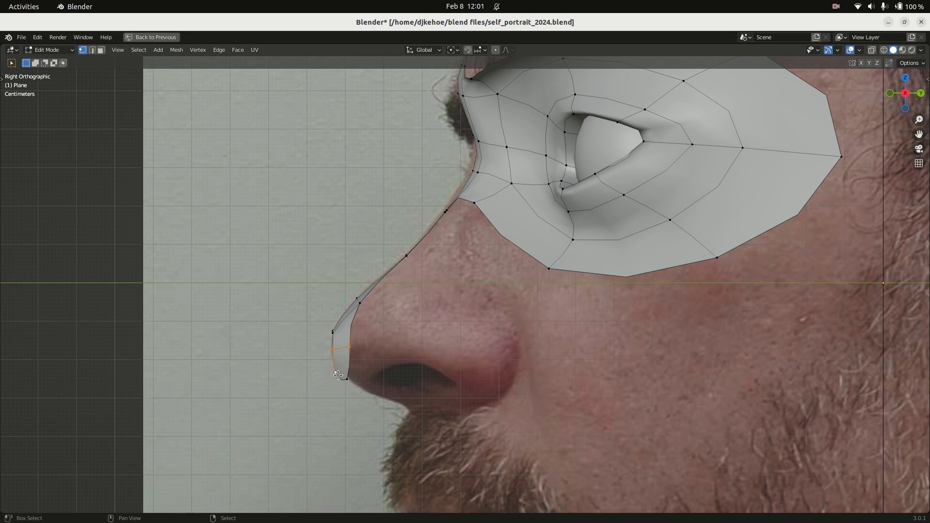
key("g")
left_click(417, 358)
right_click(393, 347)
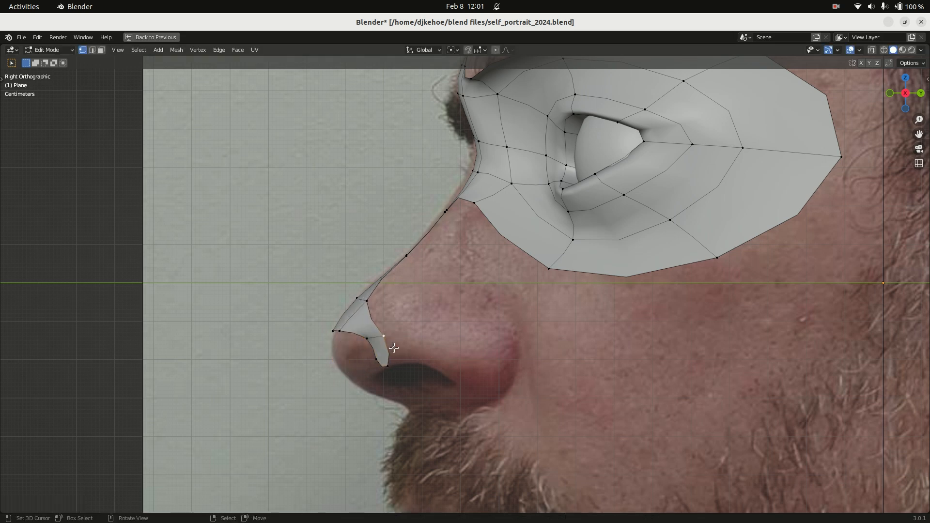
Pull the end vertices of the nostril strip further back above the nostril to lengthen the wing in the side view
key("g")
left_click(461, 340)
right_click(394, 359)
key("g")
left_click(443, 371)
right_click(445, 349)
key("g")
left_click(438, 372)
Move the nostril wing's lower end vertex outward in the front view and check the strip in perspective
key("KP_1")
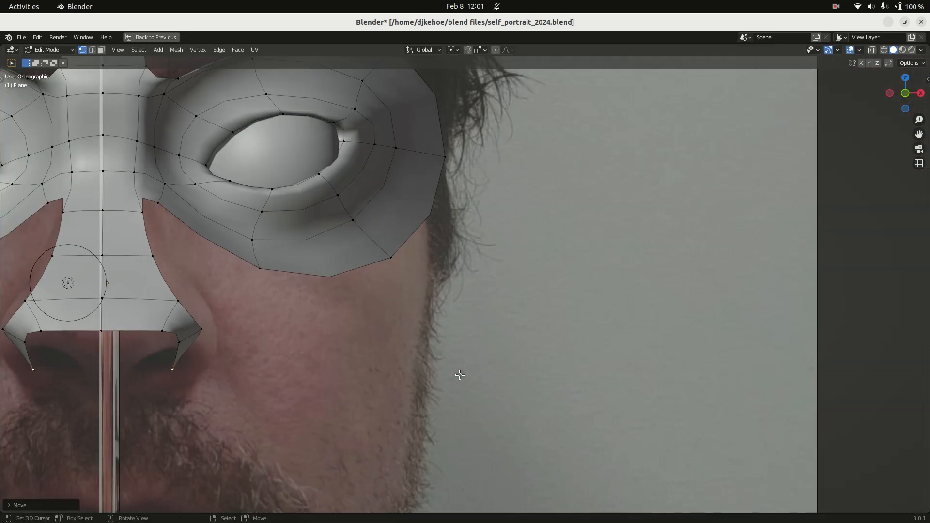
key("g")
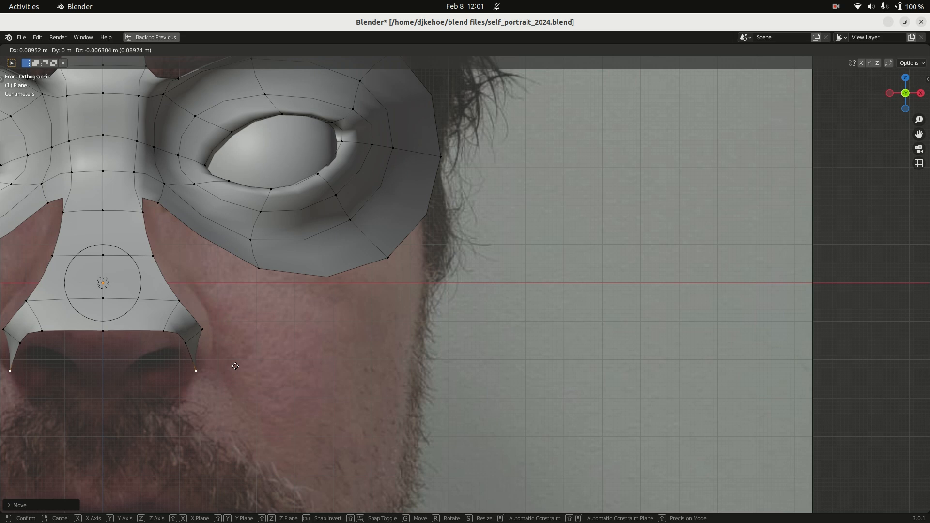
left_click(235, 366)
middle_click_drag(270, 345, 286, 330)
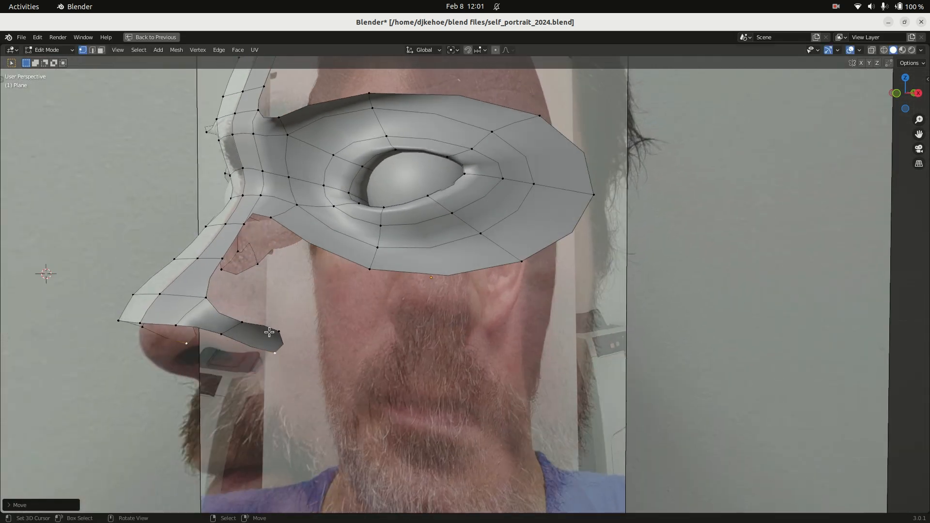
Move the nostril wing's outer end vertex outward to the nose outline in the front wireframe view
key("grave")
key("Escape")
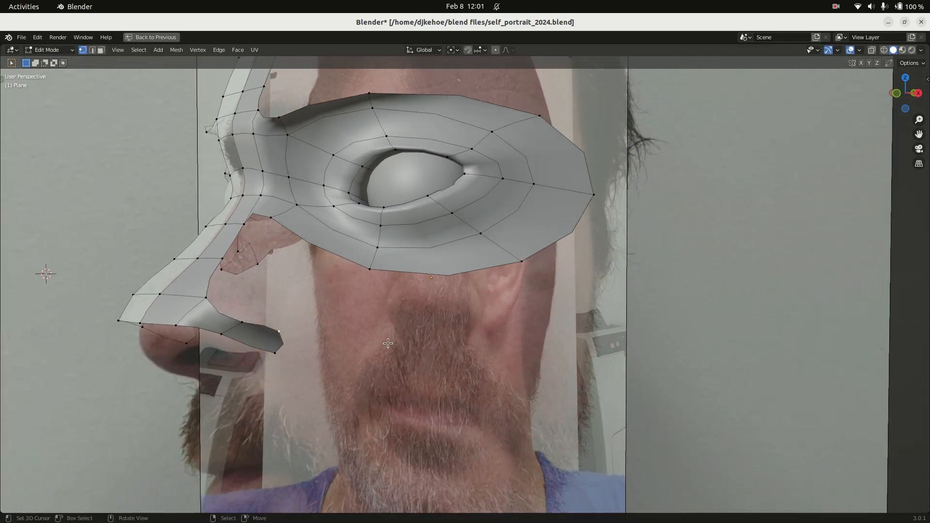
key("KP_1")
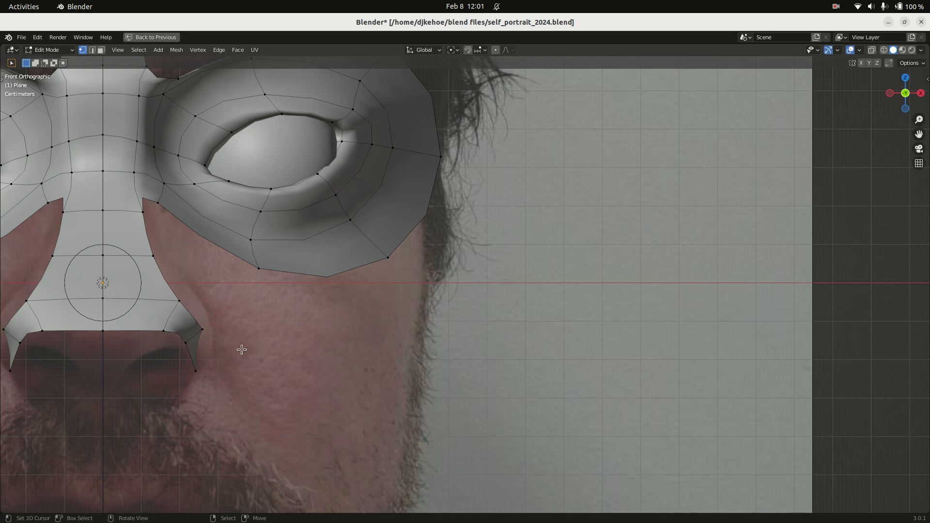
key("alt+z")
key("g")
left_click(269, 357)
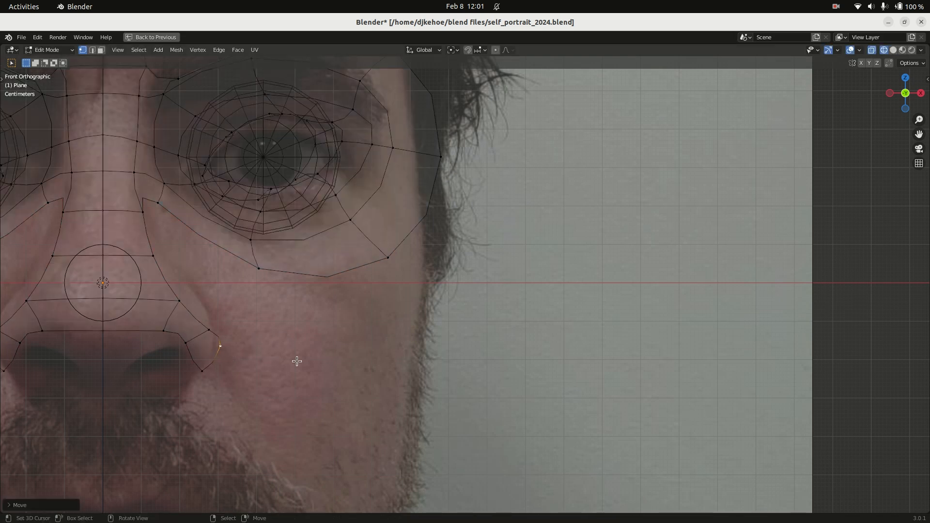
key("alt+z")
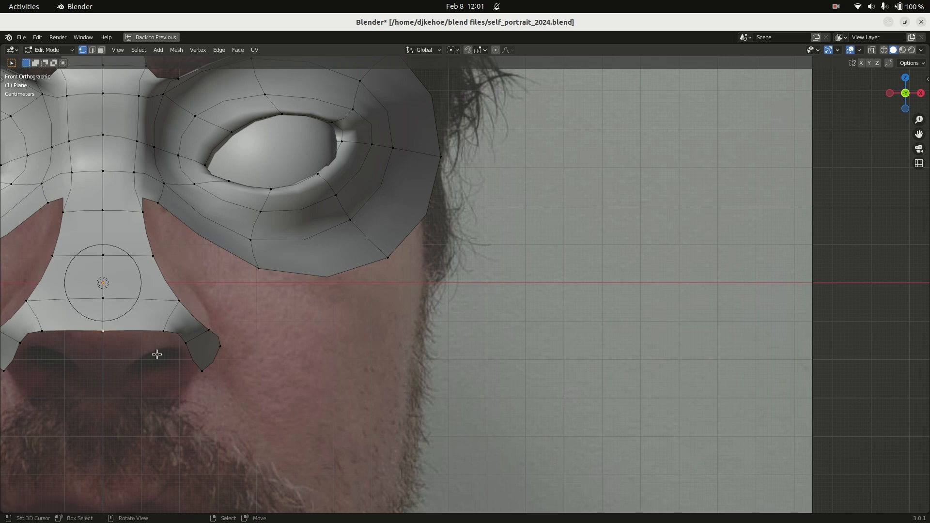
Inspect the nose from below and move the nose tip's lower edge vertex inward toward the centerline in the front view
middle_click_drag(156, 355, 170, 354)
middle_click_drag(179, 312, 473, 230)
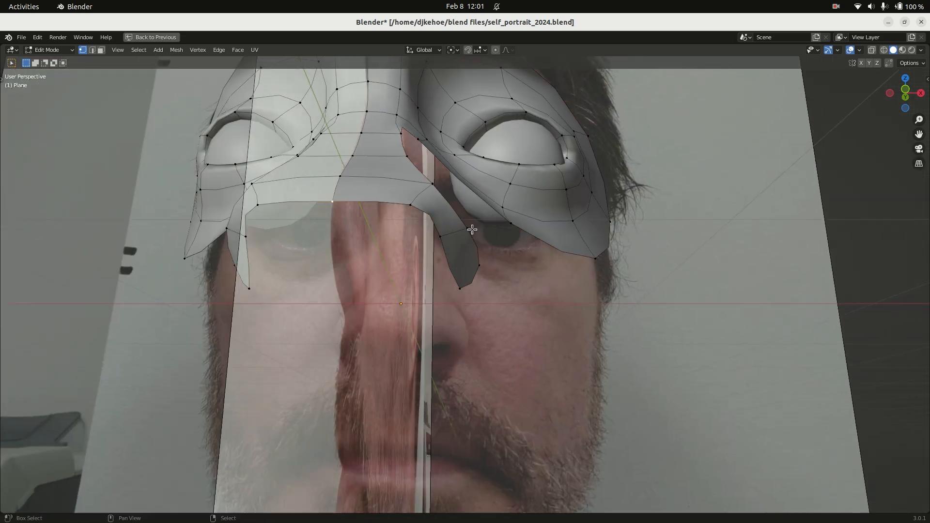
key("KP_1")
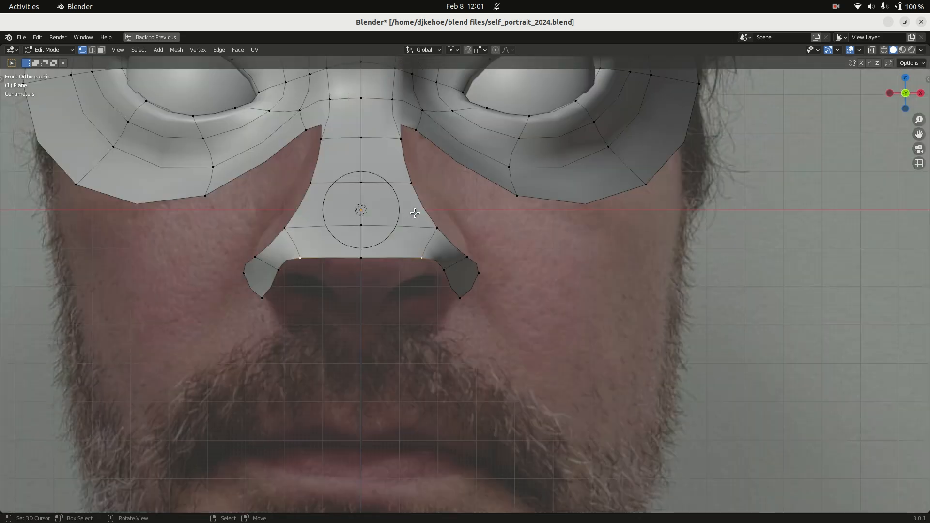
key("g")
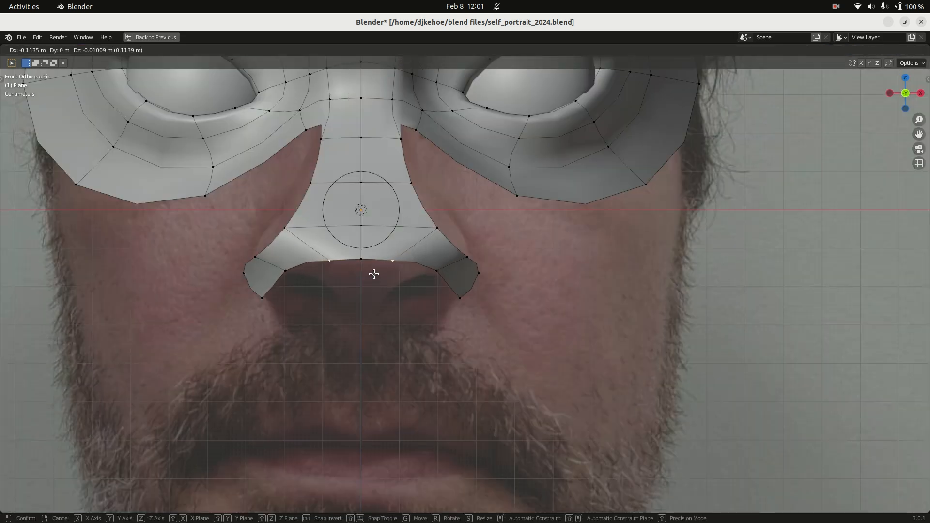
left_click(374, 274)
Extrude the nose tip's lower edge downward, undoing the first attempt and extruding it again slightly lower
right_click(364, 270, "shift")
left_click(365, 296, "ctrl")
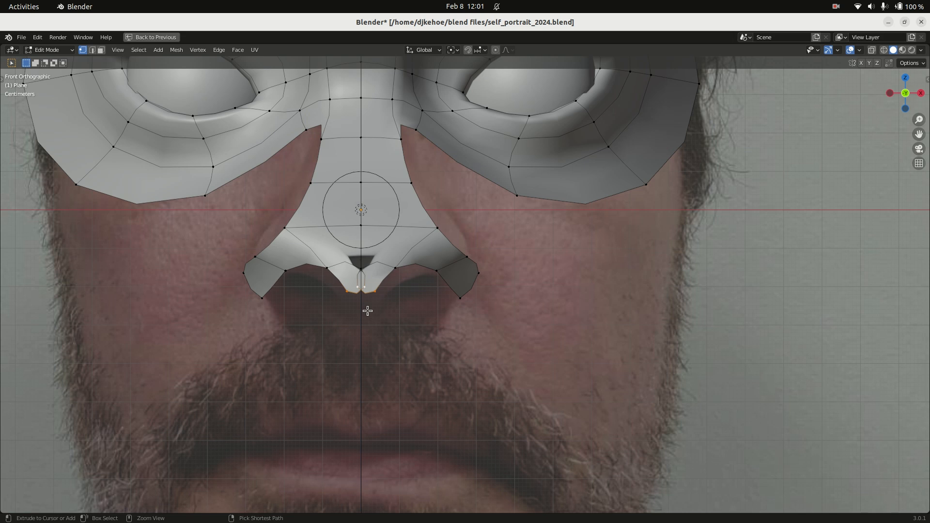
key("ctrl+z")
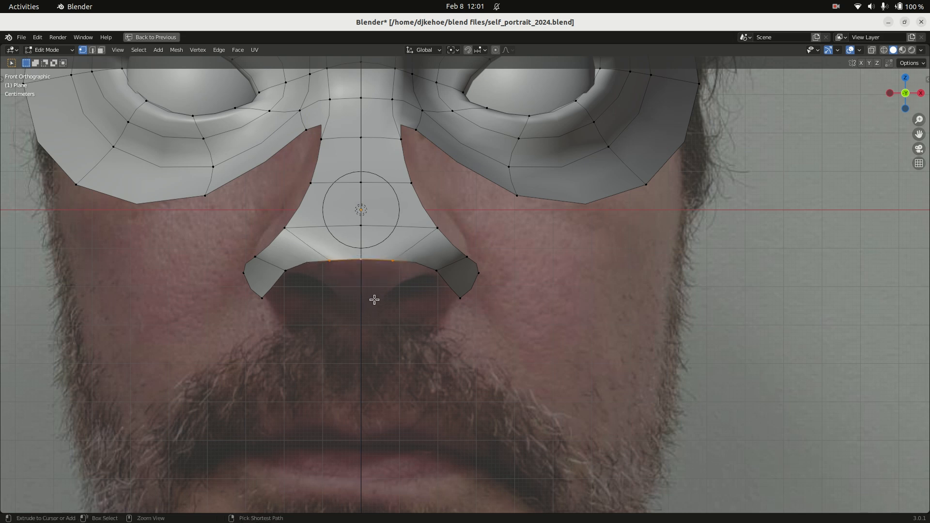
left_click(375, 300, "ctrl")
scroll(375, 270, "up", 5)
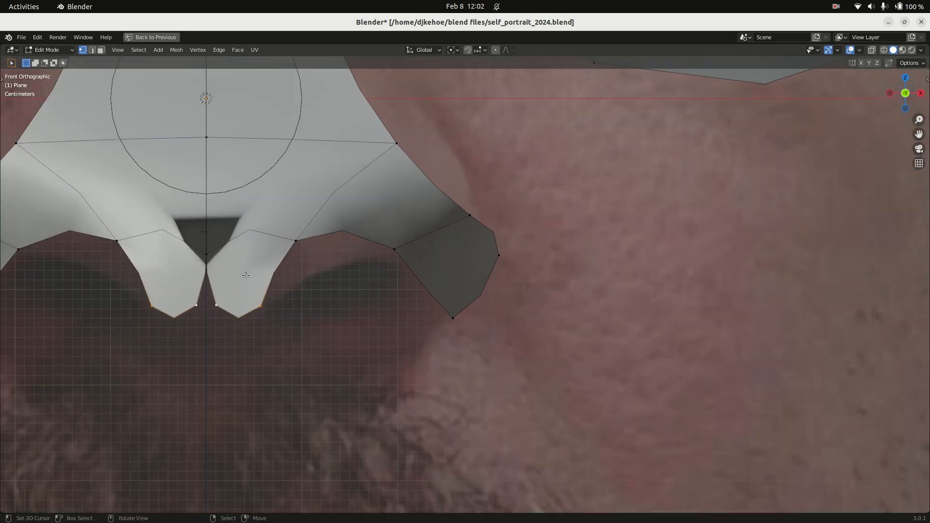
In the side wireframe view, box-select the extruded lower vertices and move them back onto the underside profile of the nose
key("KP_3")
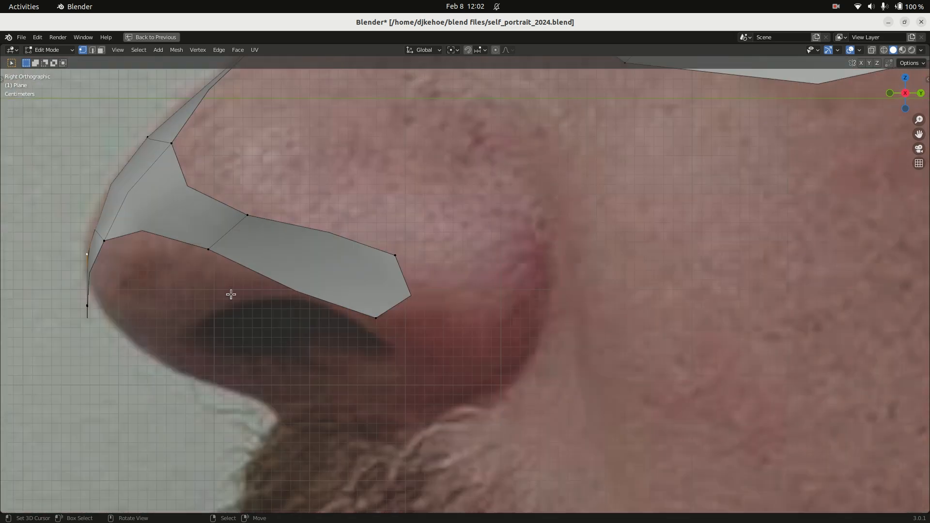
key("alt+z")
key("alt+z")
key("alt+z")
key("b")
left_click_drag(54, 325, 57, 326)
key("g")
left_click(111, 264)
Move the vertex beside the nose tip forward and down to the profile in the side view
left_click(111, 264)
key("g")
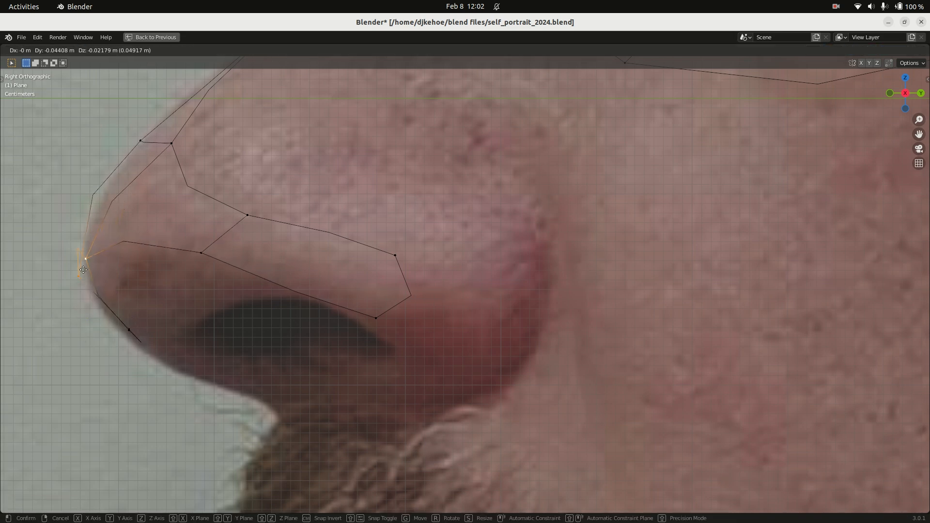
left_click(138, 292)
Move the extruded piece's inner lower vertex to the centerline so the mirrored halves of the nose tip meet
middle_click_drag(138, 292, 365, 287, "shift")
key("shift+z")
middle_click_drag(311, 272, 447, 259)
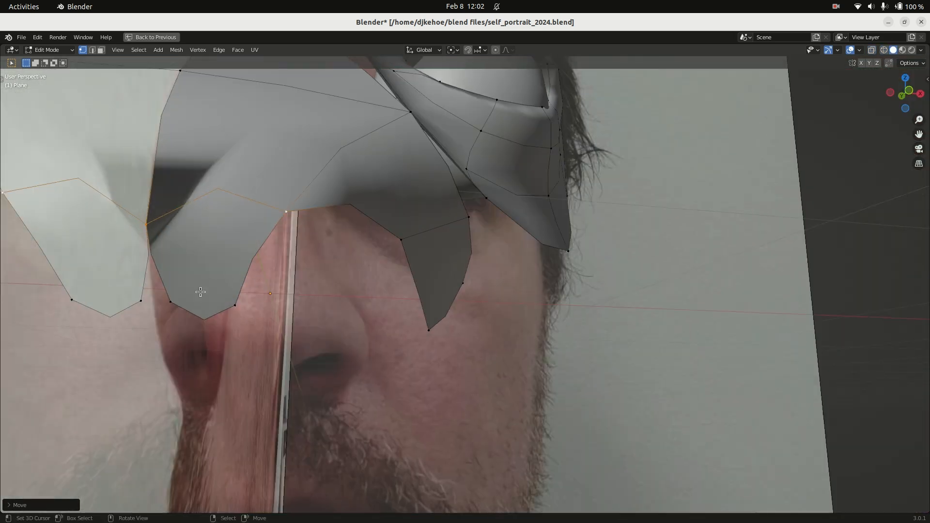
left_click(172, 303)
key("g")
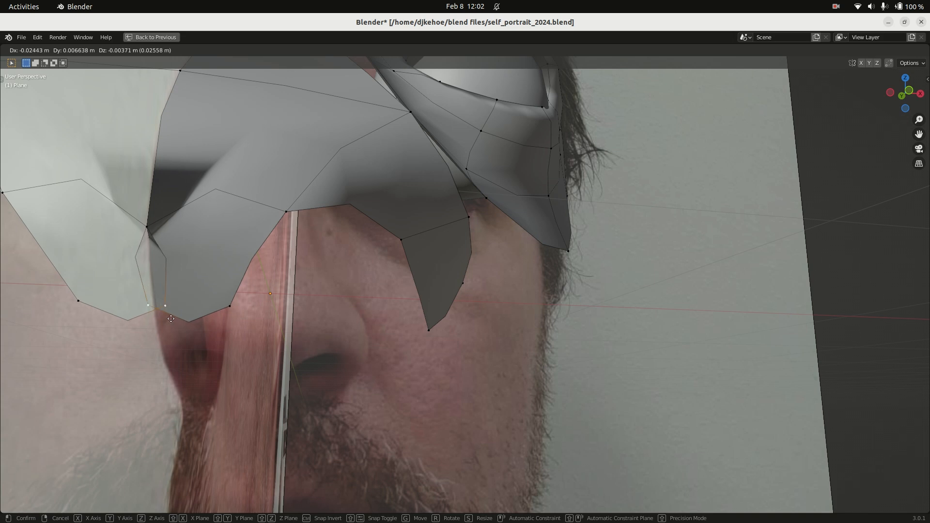
left_click(256, 319)
Check the nose underside from the side, and move its lower corner vertex inward in the front wireframe view
key("KP_3")
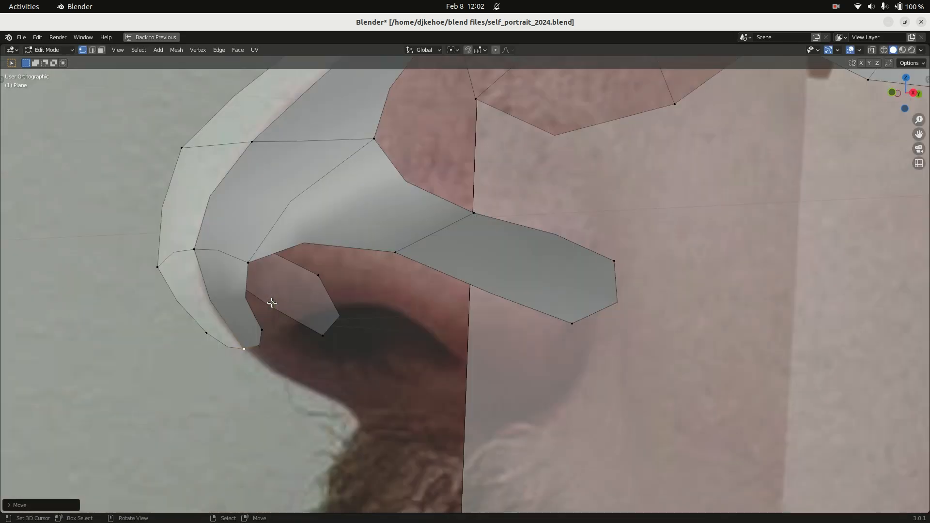
key("KP_1")
middle_click_drag(307, 324, 304, 275, "shift")
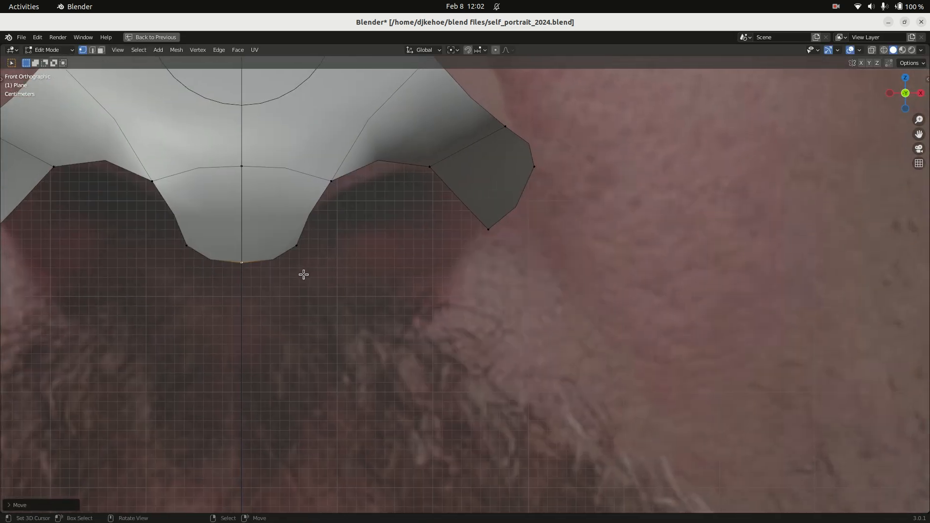
key("alt+z")
left_click(297, 246)
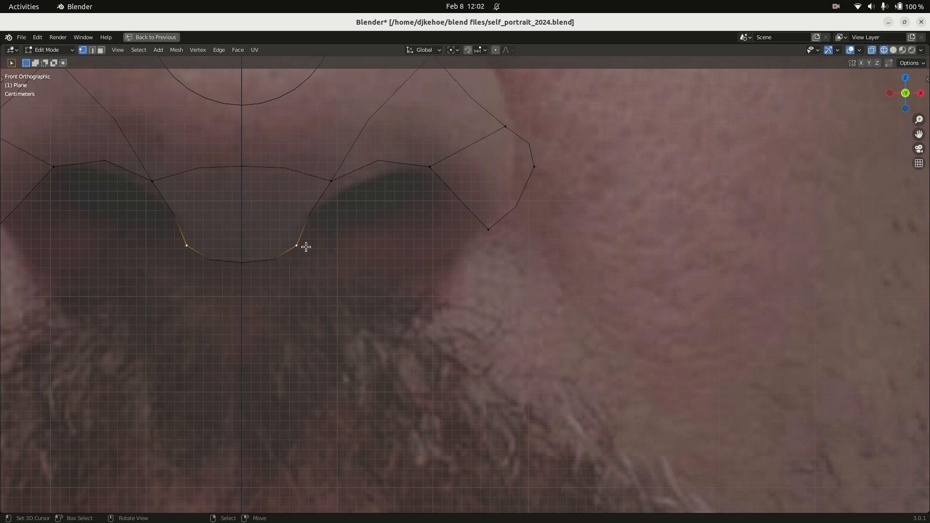
key("g")
left_click(280, 251)
Reposition the nose tip's side vertex and the nostril wing's vertices to follow the nostril opening in the front wireframe view
right_click_drag(322, 185, 323, 207)
right_click(434, 167)
right_click_drag(487, 236, 425, 215)
right_click_drag(525, 173, 501, 245)
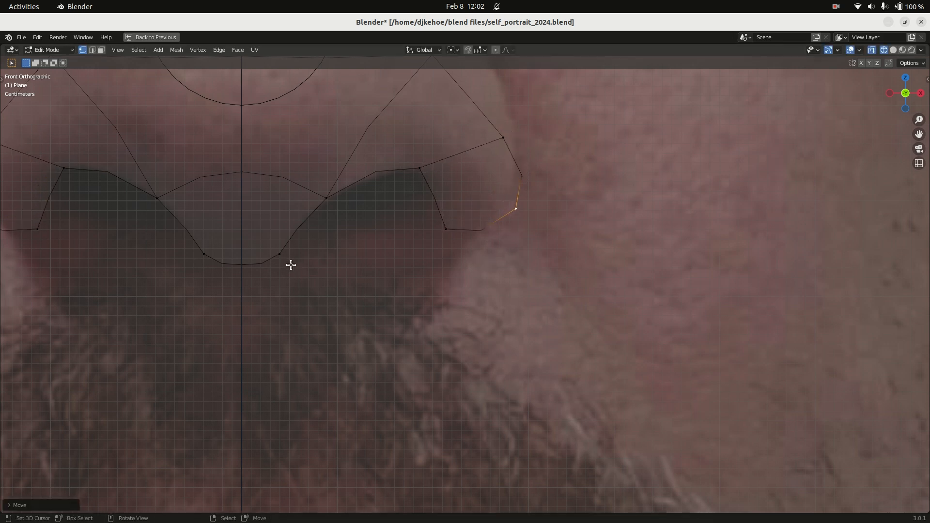
Extrude the lower edge under the nose tip along the underside profile to form the columella, and adjust its lower corner vertex
right_click(280, 255)
right_click(205, 255, "ctrl")
middle_click_drag(262, 287, 414, 345)
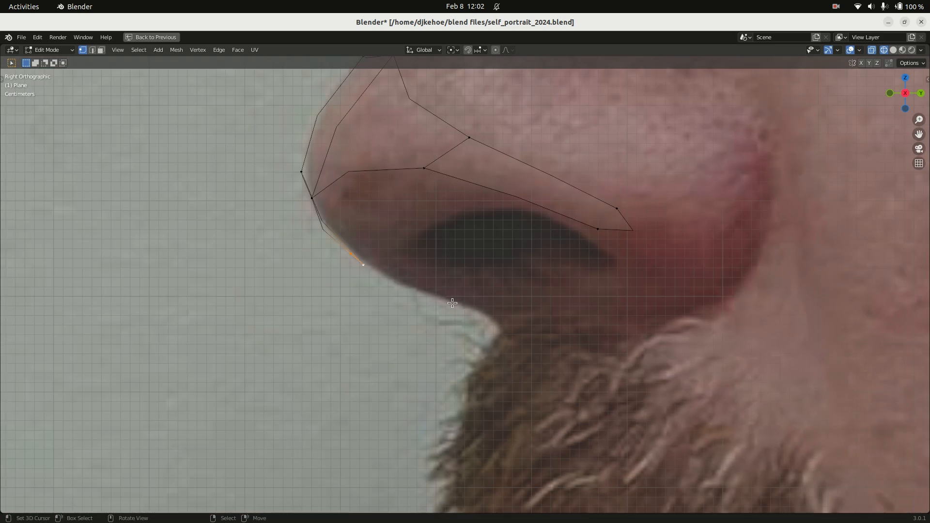
scroll(500, 334, "down", 3)
middle_click_drag(432, 270, 373, 278)
right_click(274, 260)
key("shift+z")
middle_click_drag(285, 286, 314, 309)
key("KP_1")
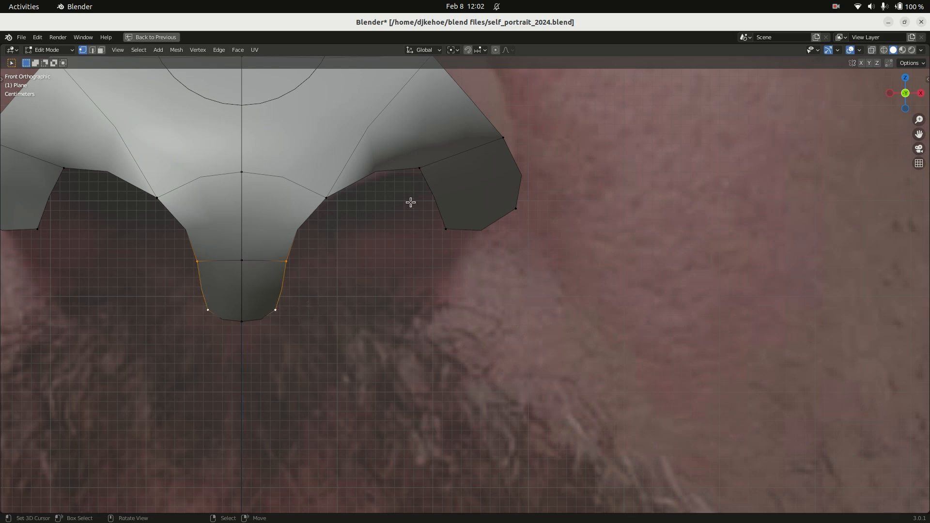
Connect the columella's lower corner to the nostril wing's inner lower vertex with an edge, and subdivide that edge
right_click(287, 301)
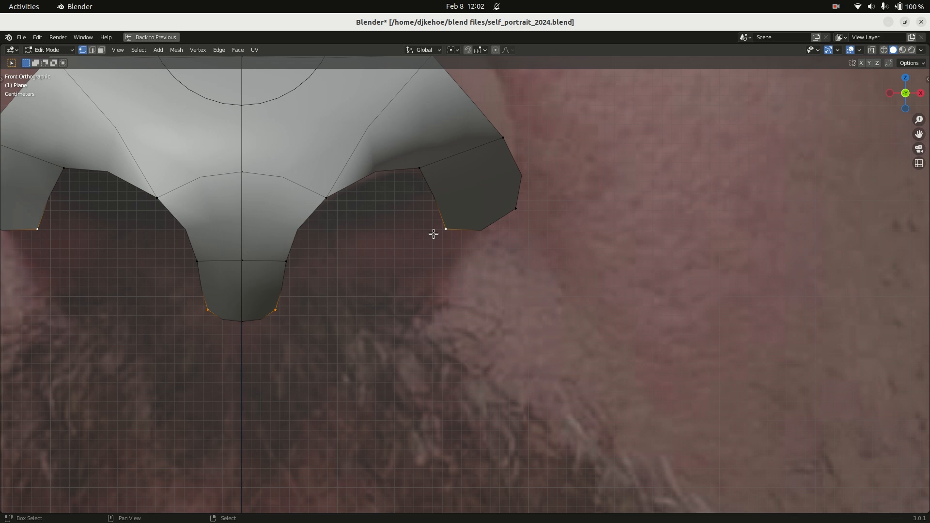
key("f")
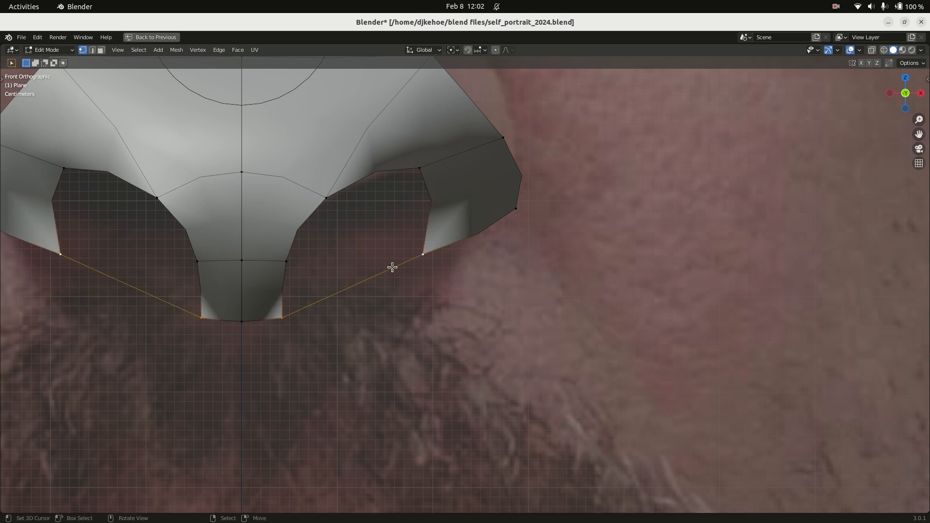
key("w")
left_click(368, 144)
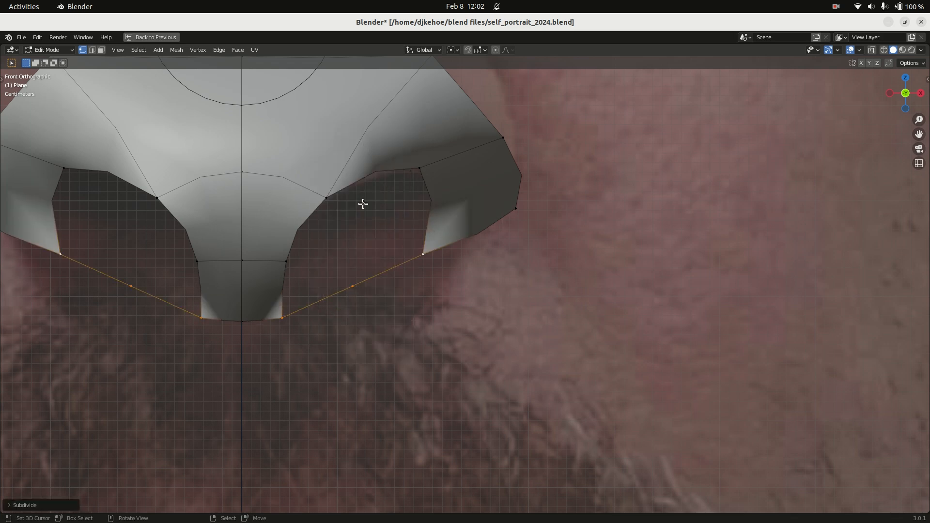
Raise the new edge's midpoint vertex and move the columella's lower corner outward and up in the front view
right_click(293, 316)
key("g")
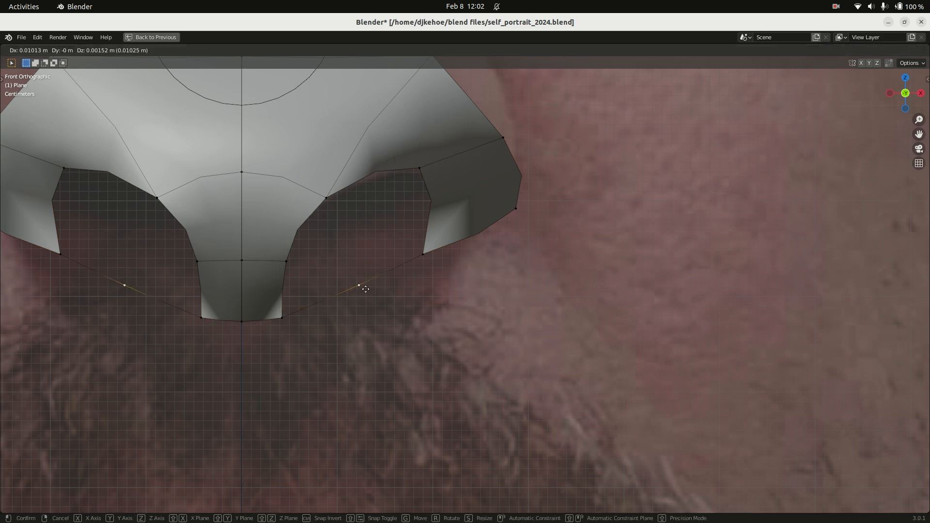
left_click(369, 245)
right_click(300, 316)
key("g")
left_click(310, 295)
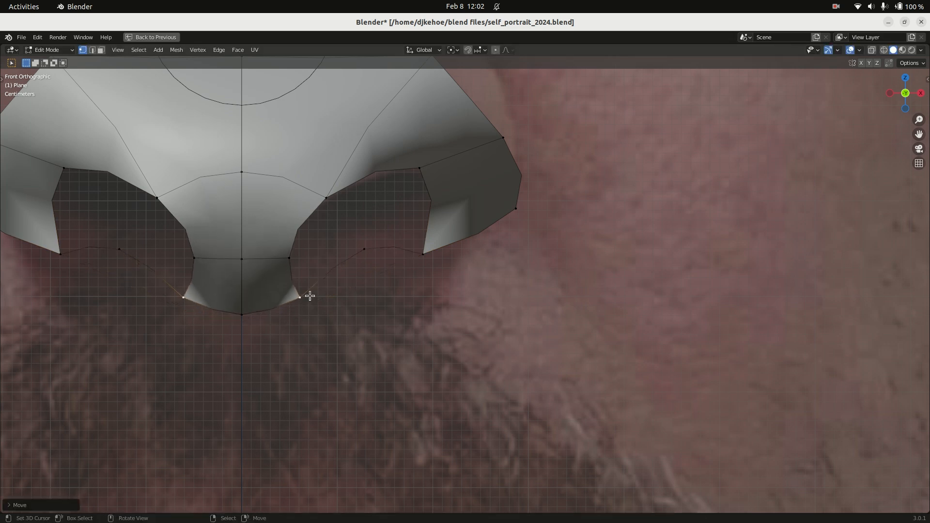
Reposition the columella corner, the nostril wing's inner lower vertex and the midpoint vertex between them along the nostril's lower edge in side view
middle_click_drag(313, 296, 310, 296)
key("KP_3")
key("g")
left_click(545, 317)
right_click(576, 262)
key("g")
left_click(621, 304)
right_click(630, 259)
key("g")
left_click(609, 276)
right_click(592, 293)
key("g")
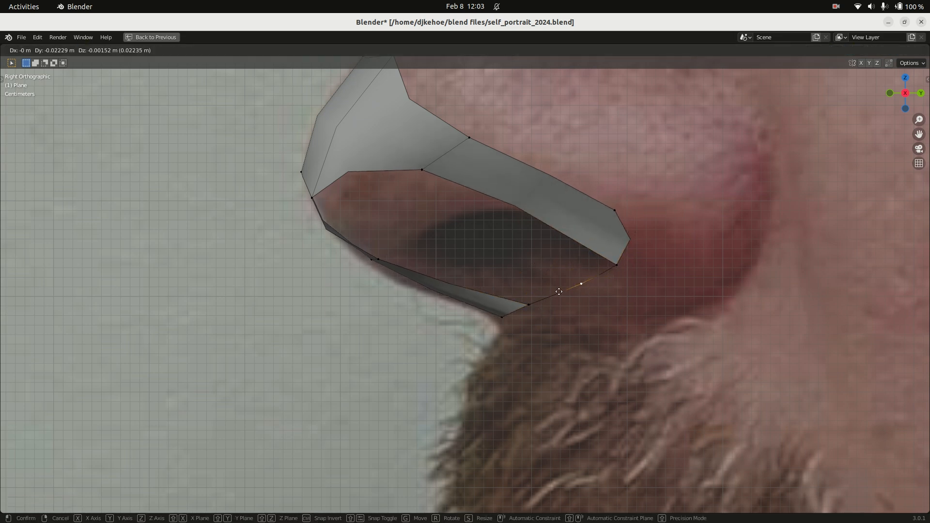
left_click(535, 291)
Extrude the edge loop around the nostril opening and scale it inward to form a rim
left_click(346, 176, "alt")
key("e")
left_click(517, 280)
key("ctrl+z")
right_click(553, 269, "shift")
key("e")
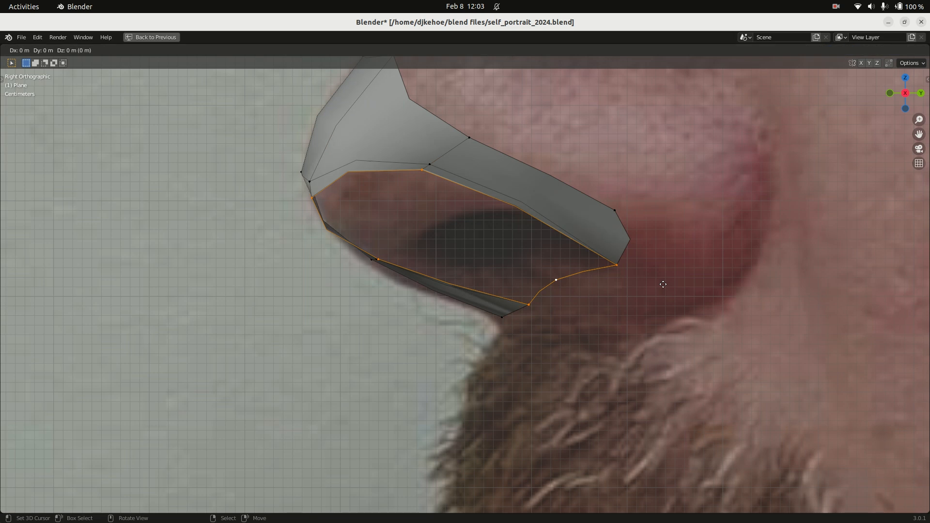
right_click(662, 282)
key("s")
left_click(505, 251)
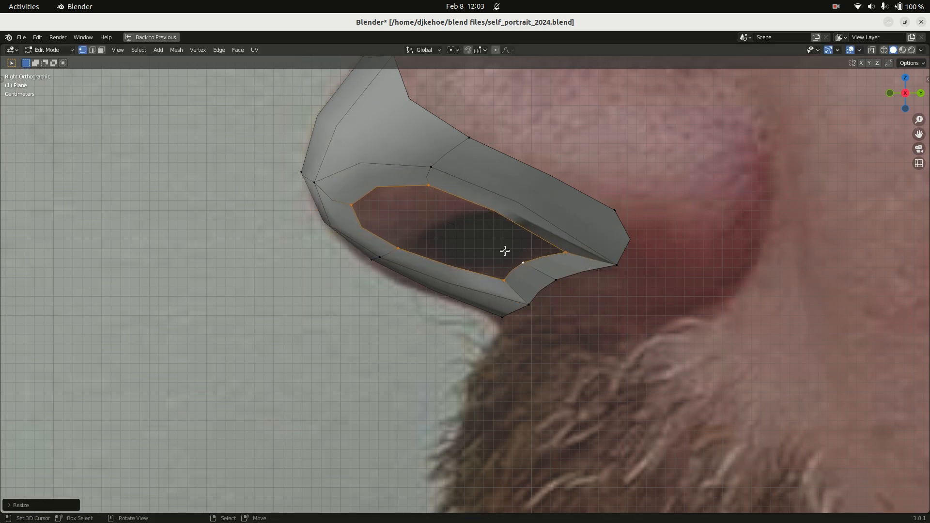
Shift the inner nostril loop toward the back of the nostril and scale it down further
key("g")
left_click(522, 258)
key("s")
left_click(595, 309)
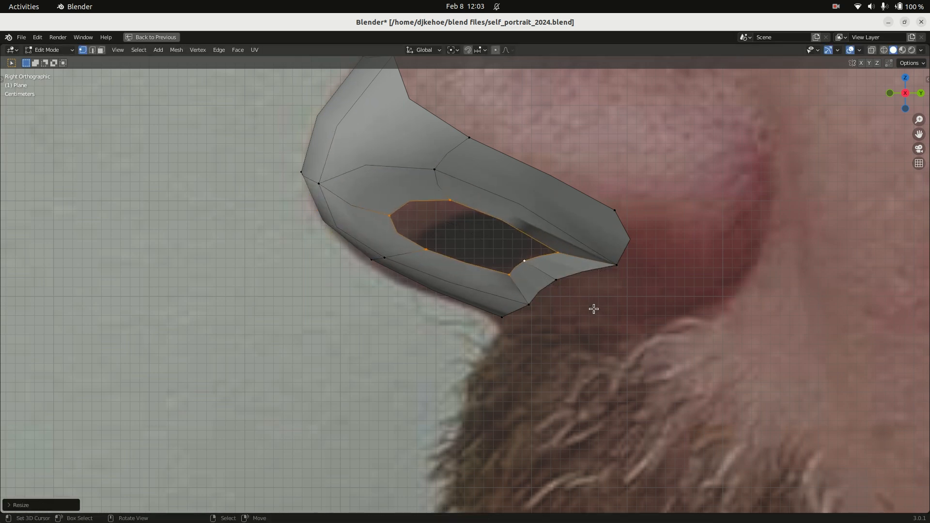
Recalculate the normals of the whole mesh and apply smooth shading to all its faces
key("a")
key("a")
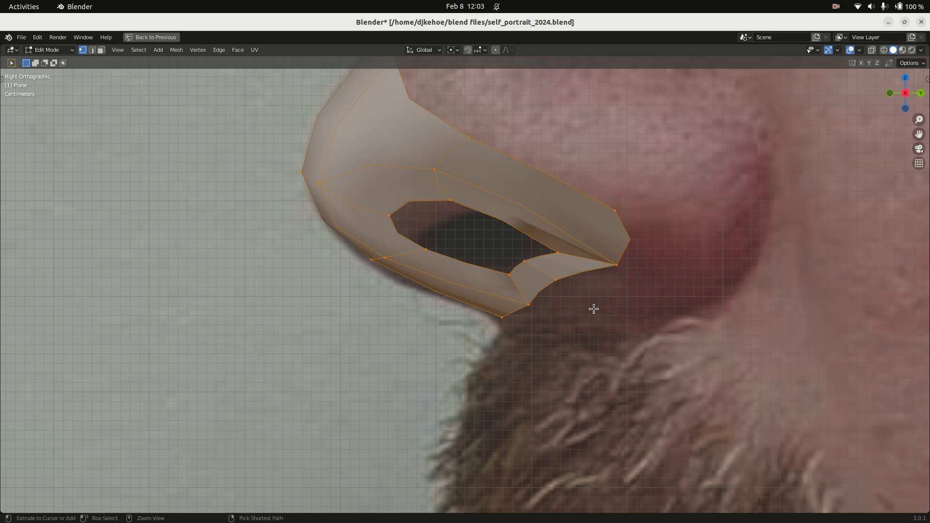
key("ctrl+n")
key("a")
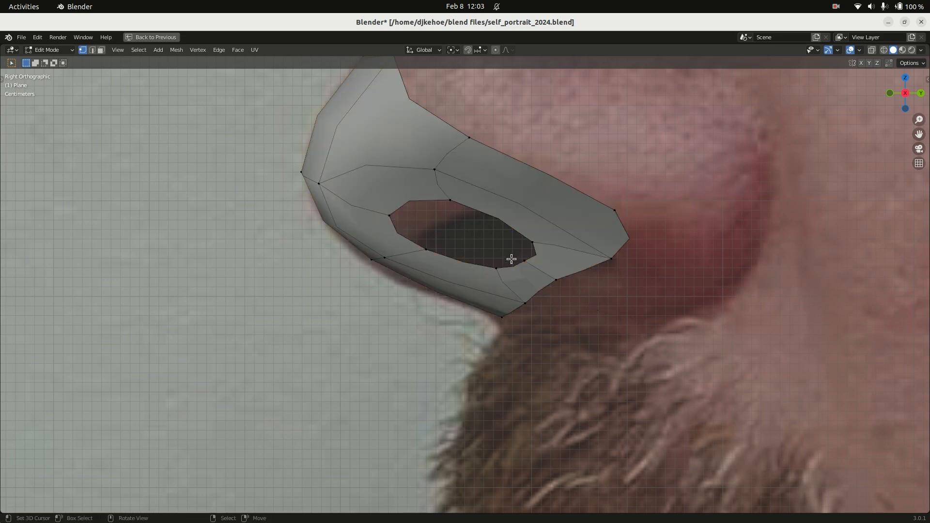
key("a")
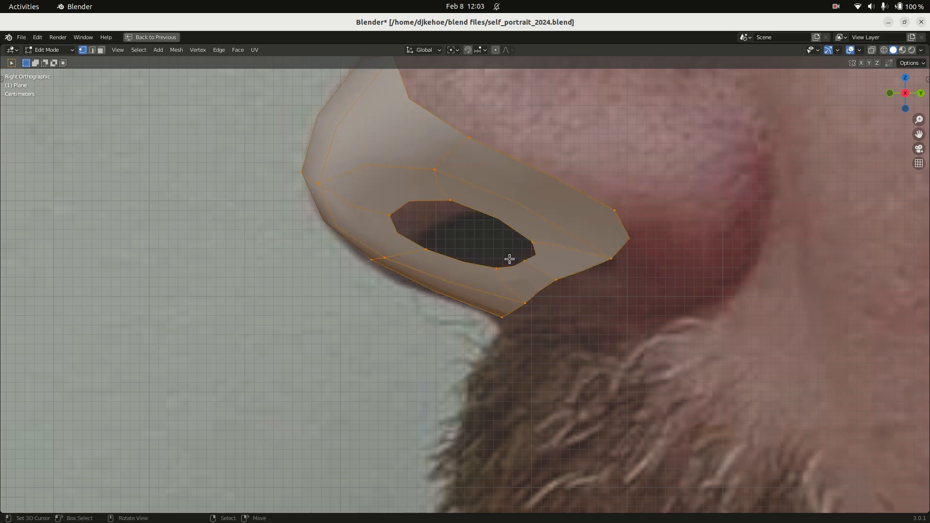
left_click(236, 51)
left_click(279, 228)
key("a")
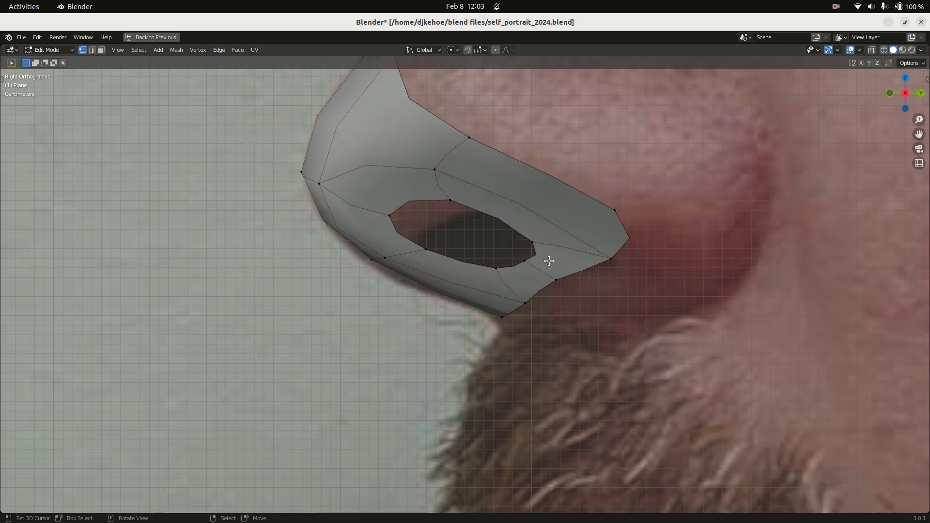
Fit the inner nostril loop's upper, front, lower and rear vertices to the photo's nostril in the side wireframe view
key("alt+z")
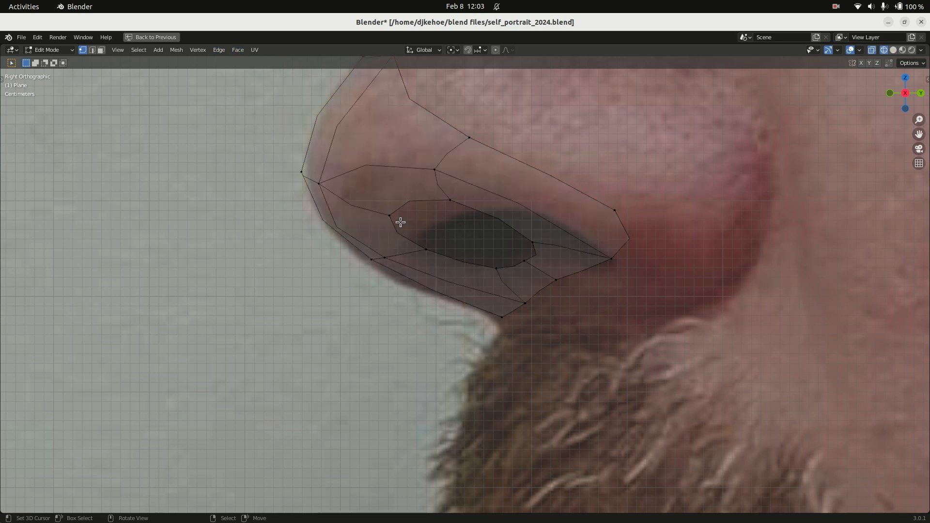
right_click(436, 204, "shift")
key("g")
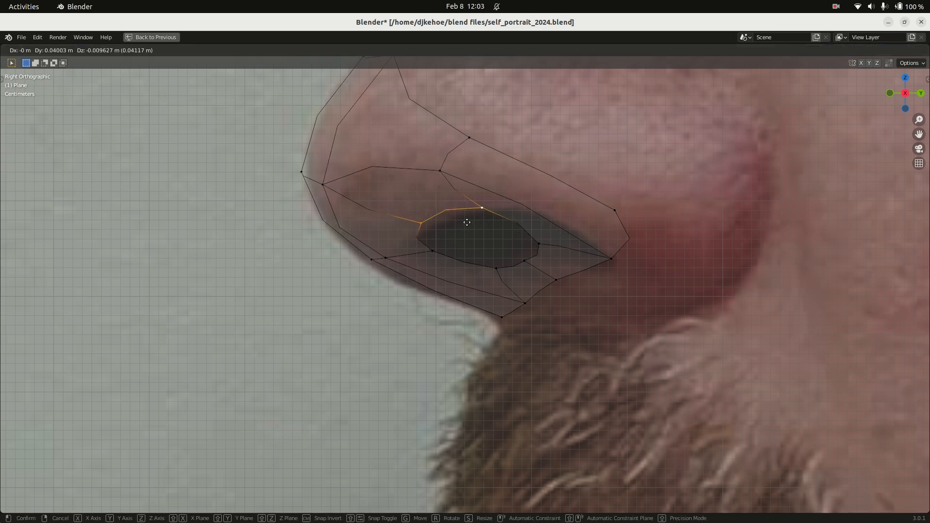
left_click(471, 230)
right_click(437, 255)
key("g")
left_click(410, 252)
right_click(495, 268)
key("g")
left_click(493, 276)
right_click(553, 247)
key("g")
left_click(599, 245)
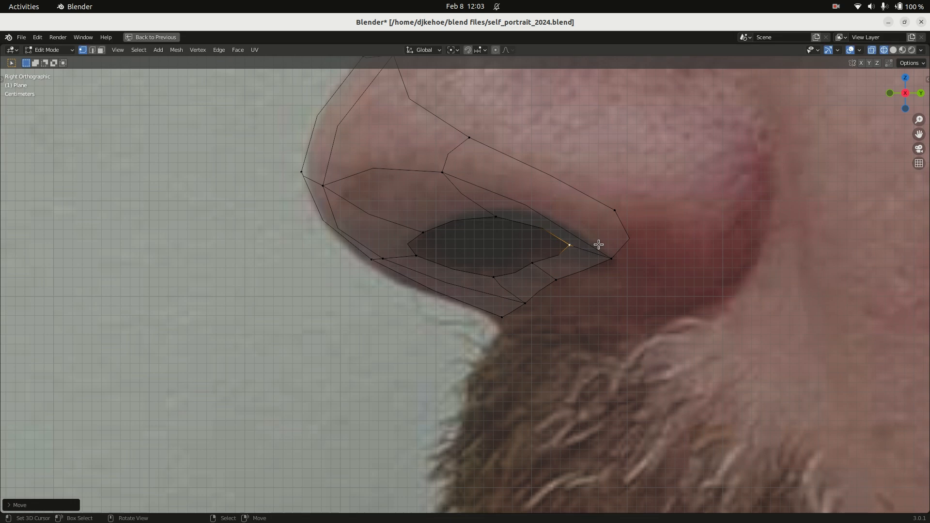
Move the nostril wing's lower rear corner and outer rear vertex backward in the side wireframe view
right_click(612, 258)
key("g")
left_click(635, 253)
right_click(615, 211)
key("g")
left_click(638, 197)
Adjust the inner nostril loop's upper vertex and rear vertex to refine the opening in side view
right_click(502, 221)
key("g")
left_click(525, 218)
right_click(588, 248)
key("g")
left_click(546, 270)
Raise the inner nostril loop's side vertex and two upper vertices to shape the opening in the front wireframe view
key("KP_1")
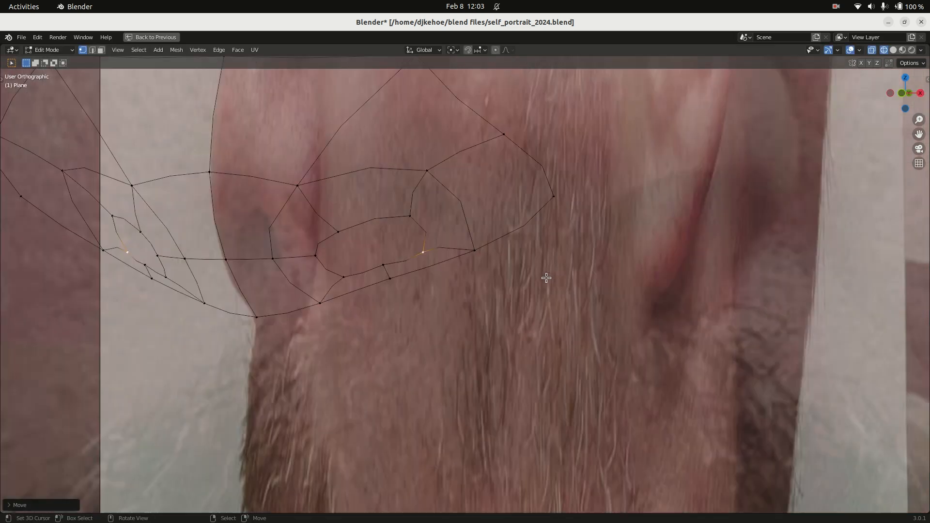
right_click(324, 257)
key("g")
left_click(315, 235)
right_click(340, 223)
key("g")
left_click(341, 197)
right_click(392, 210)
key("g")
left_click(419, 172)
Raise the inner nostril loop's outer lower vertex and two bottom vertices in front view, and return to solid shading
right_click(398, 247)
key("g")
left_click(403, 227)
right_click(364, 265)
key("g")
left_click(362, 246)
right_click(335, 266)
key("g")
left_click(336, 245)
key("shift+z")
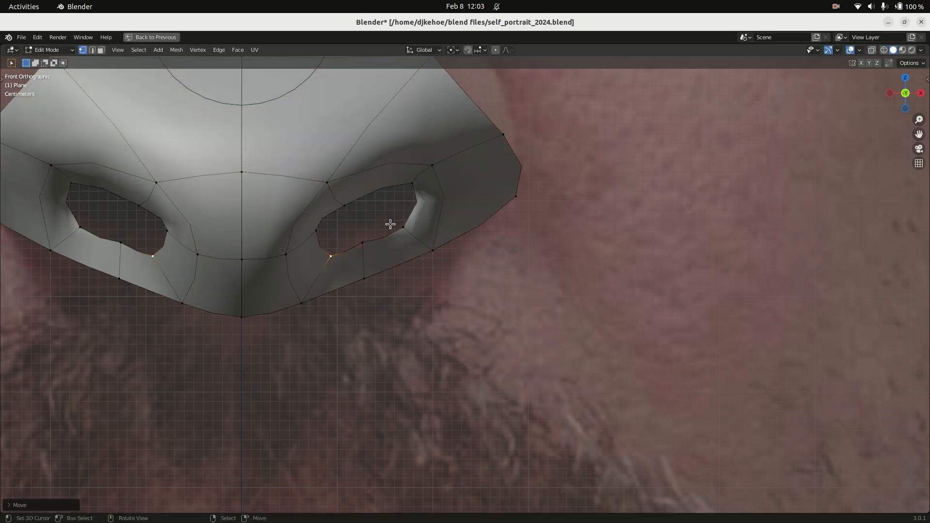
Examine the nose and nostrils against the front and side reference photos
scroll(456, 184, "down", 5)
mouse_move(483, 207)
middle_mouse_down()
mouse_move(398, 219)
mouse_move(305, 214)
mouse_move(370, 200)
mouse_move(400, 218)
middle_mouse_up()
key("KP_1")
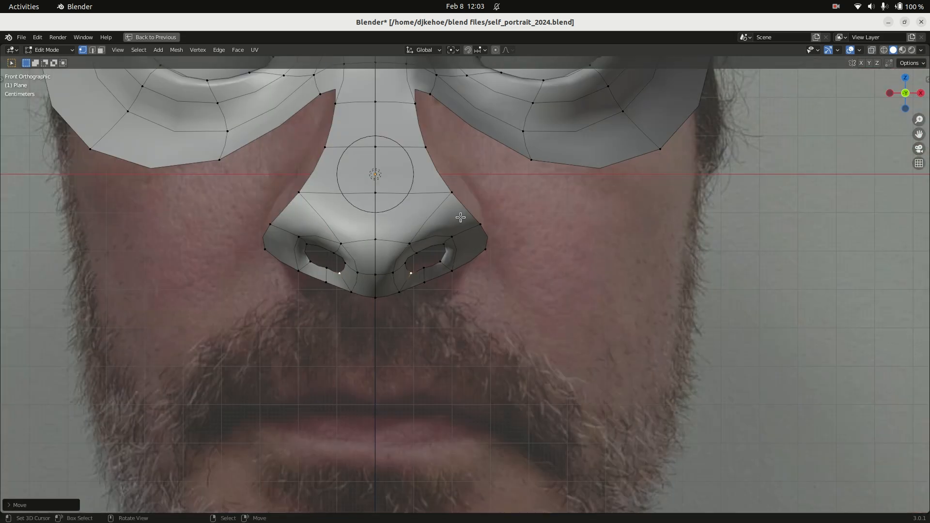
scroll(467, 198, "down", 5)
key("KP_3")
key("KP_1")
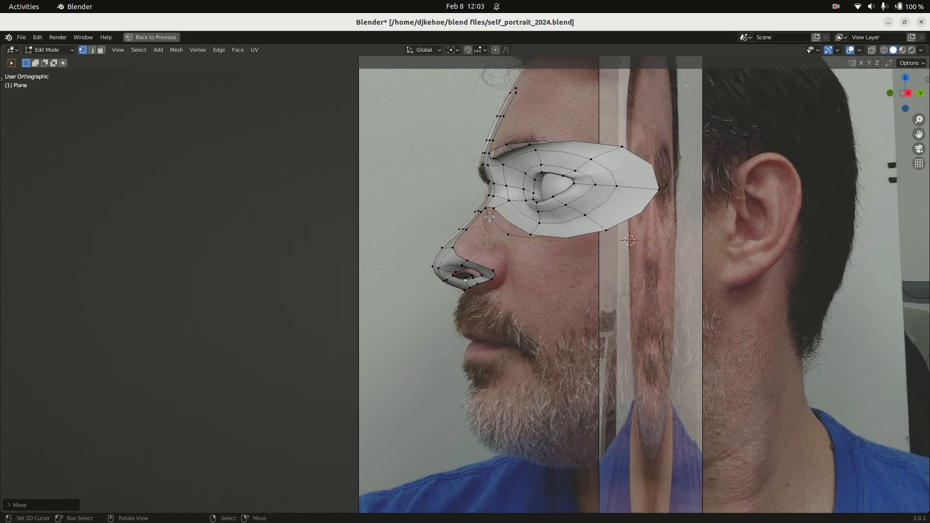
key("KP_3")
key("KP_1")
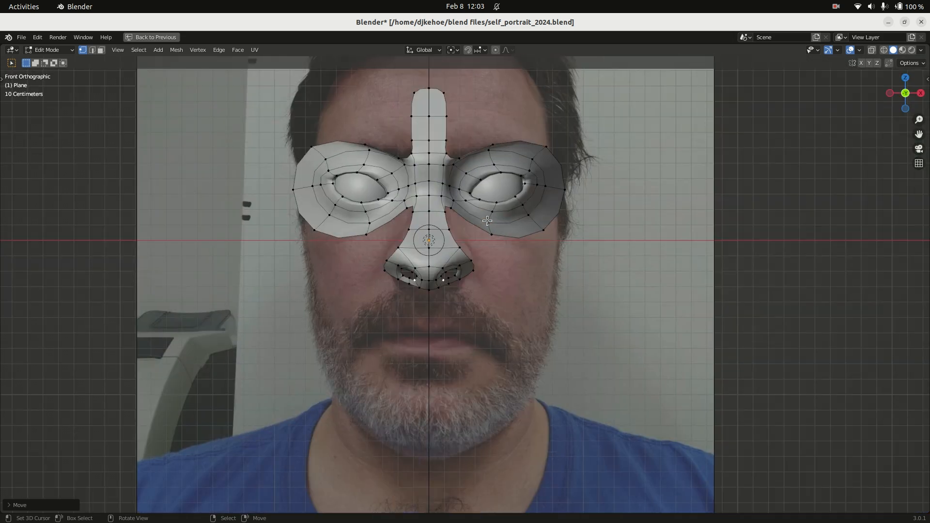
Extrude the nostril wing's upper outer edge upward from the nose side in the front view
scroll(487, 221, "up", 5)
middle_click_drag(474, 178, 329, 209, "shift")
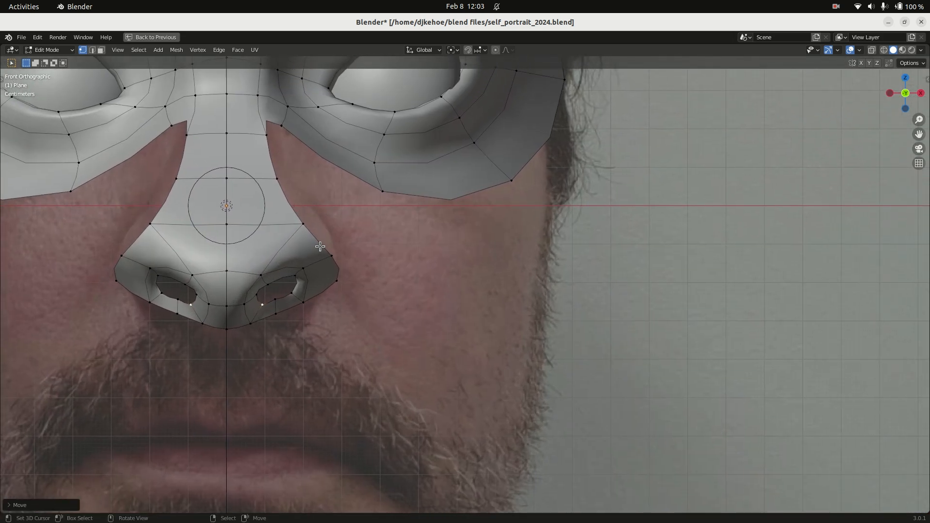
left_click(305, 225)
left_click(338, 281, "shift")
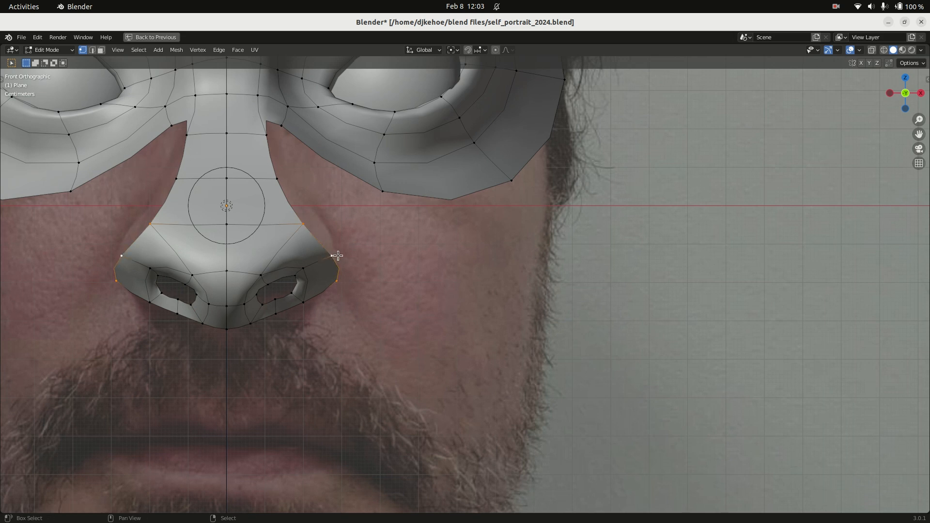
key("e")
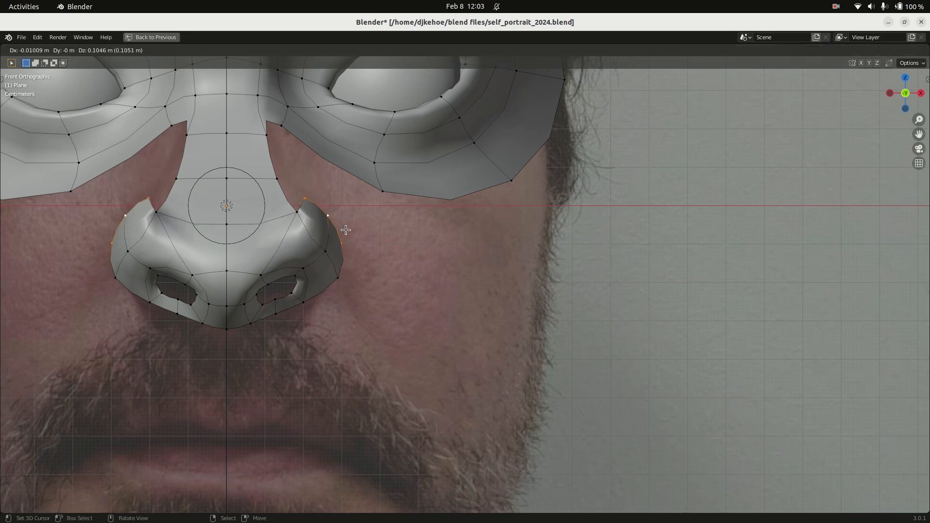
left_click(349, 248)
Move the extruded edge of the nostril wing back toward the cheek in the side view
middle_click_drag(348, 248, 348, 231)
key("KP_3")
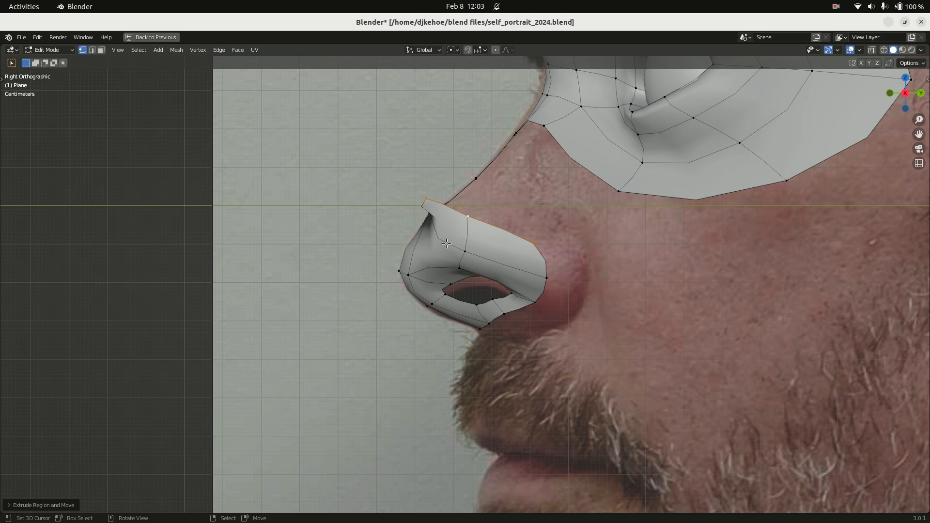
key("g")
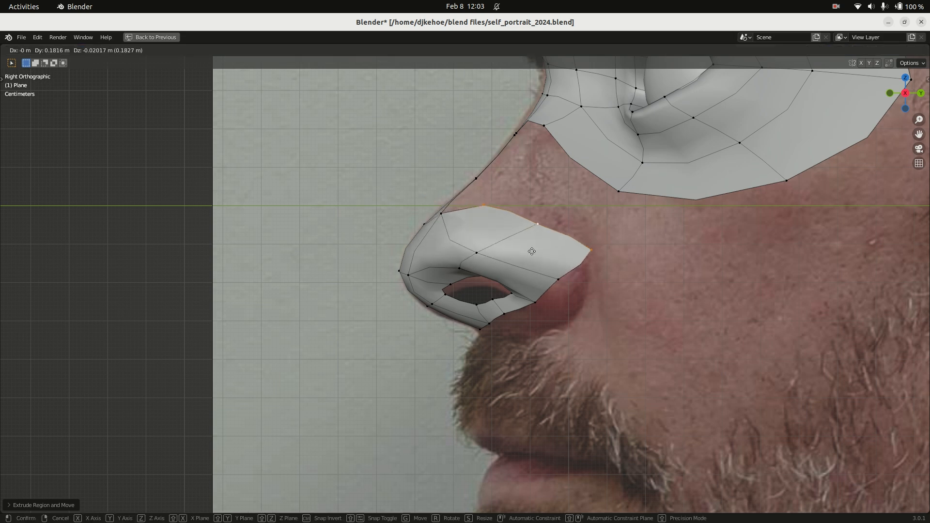
left_click(532, 251)
Add a loop cut across the under-eye patch near the inner eye corner, and position it along the patch
key("KP_1")
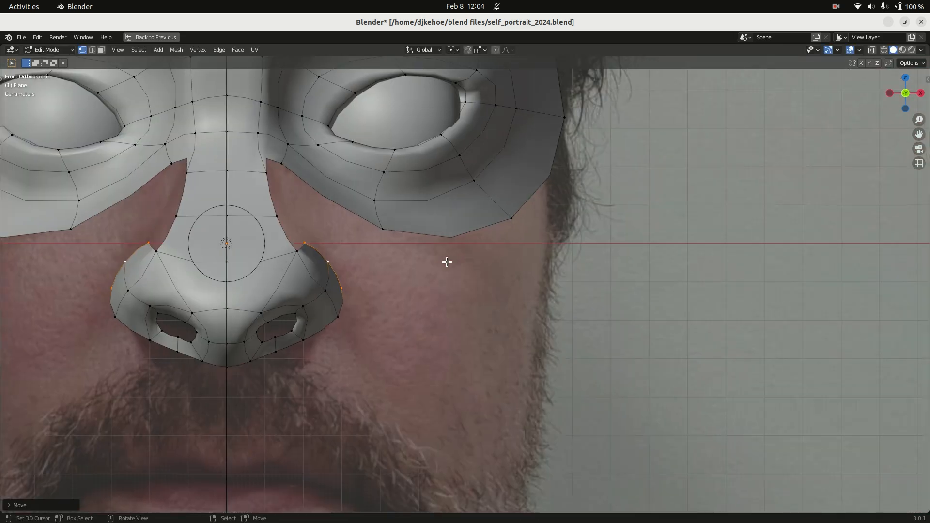
middle_click_drag(316, 242, 458, 231)
left_click(443, 232)
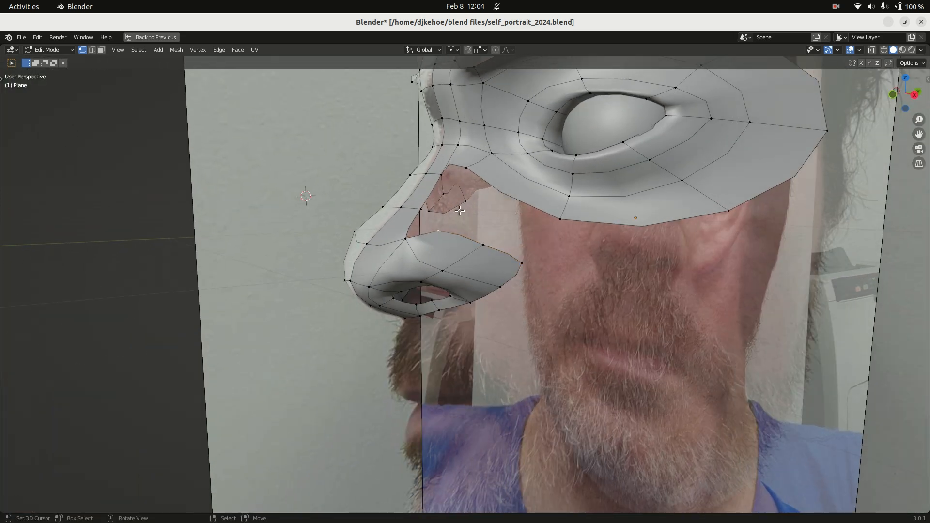
key("ctrl+r")
left_click(525, 182)
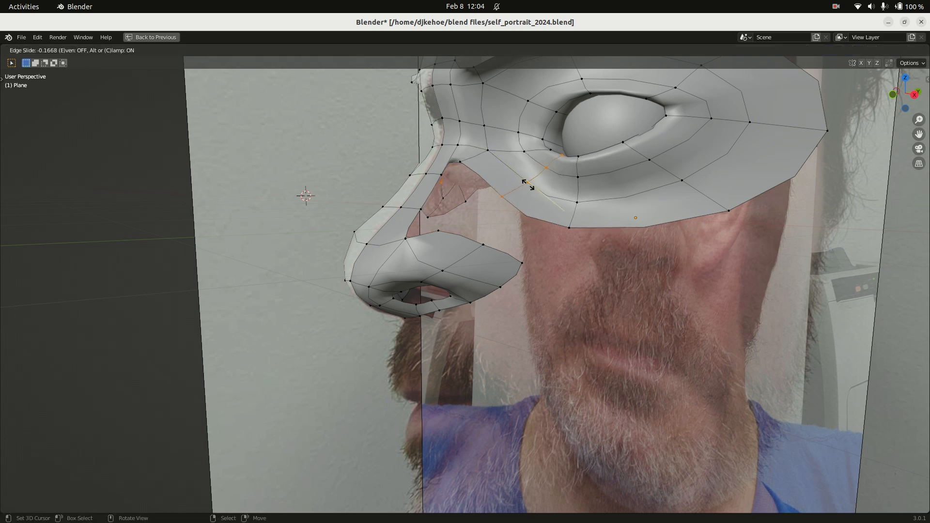
left_click(528, 184)
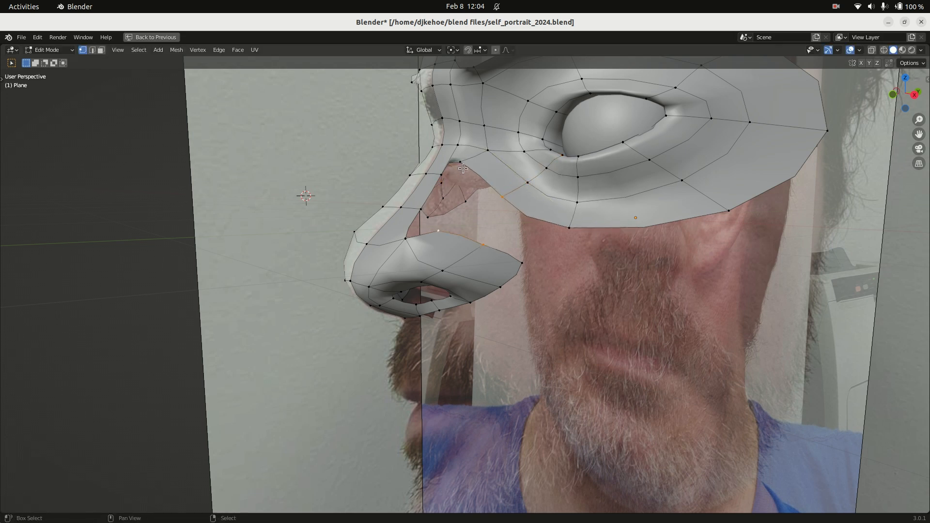
Fill faces between the nostril wing's upper edge and the lower edge of the under-eye patch
key("alt+a")
key("f")
left_click(520, 262, "shift")
key("f")
Try to merge the gap's cheek-side vertex and the adjacent nose-side vertex at the last selected one
middle_click_drag(455, 213, 411, 212)
right_click(321, 207)
right_click(289, 198, "shift")
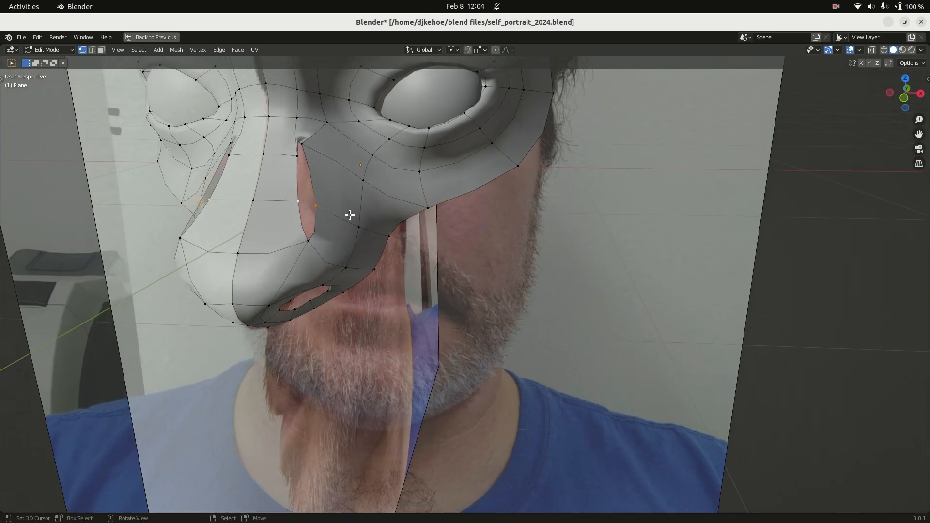
key("w")
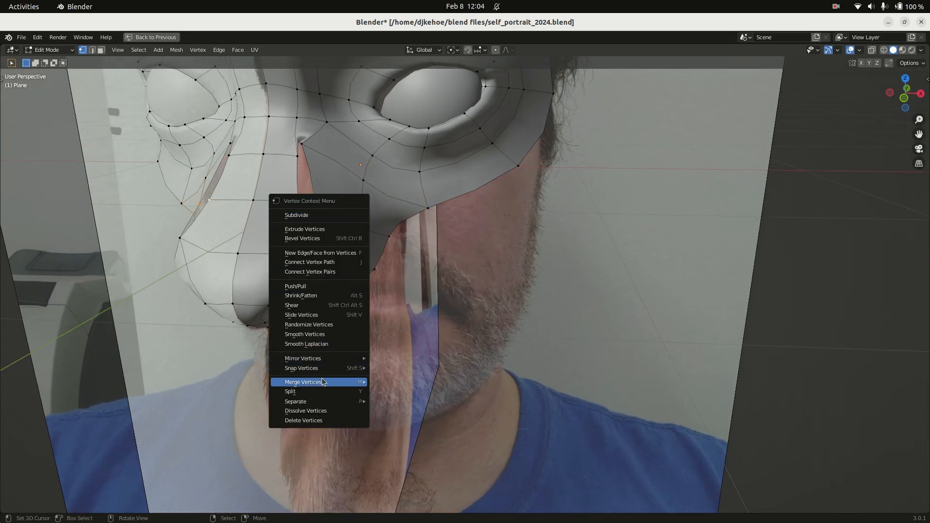
mouse_move(323, 382)
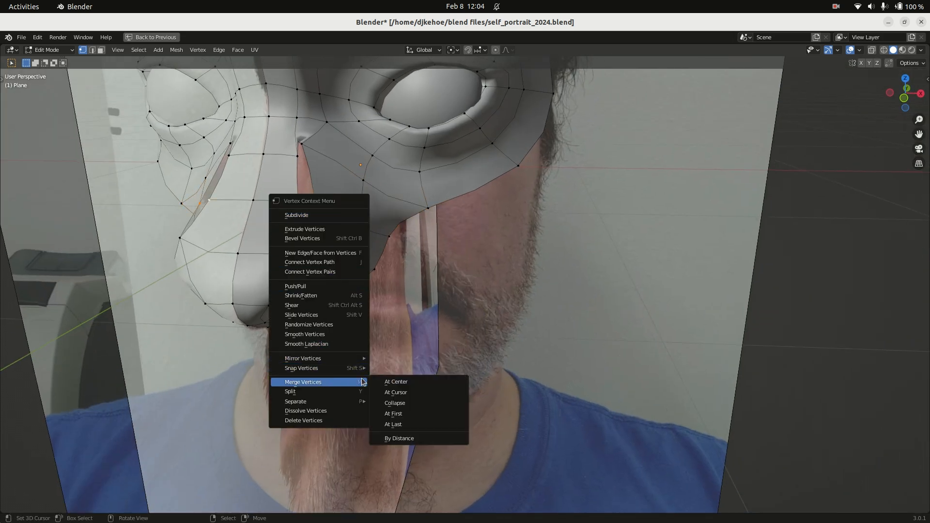
left_click(401, 425)
Inspect the gap beside the nose in wireframe, and undo the vertex merging there
key("shift+z")
middle_click_drag(331, 171, 345, 247)
key("ctrl+z")
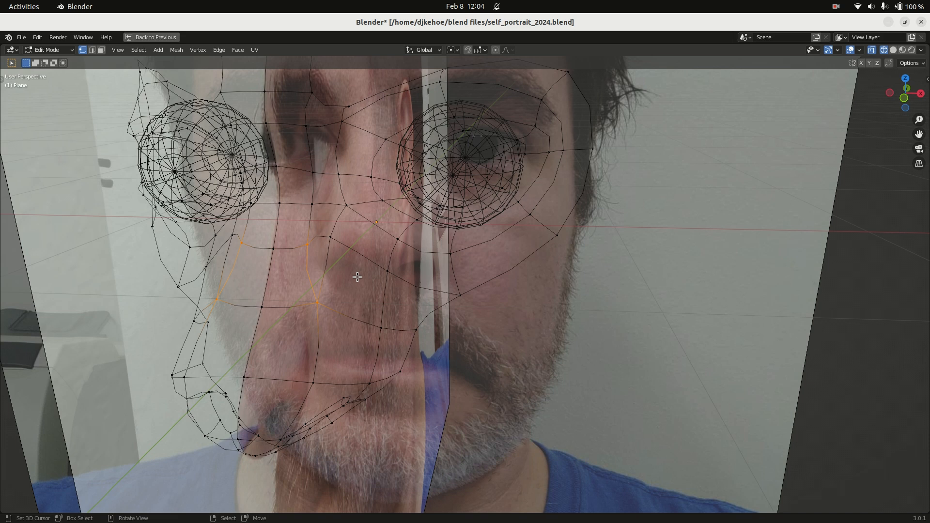
key("ctrl+z")
key("ctrl+z")
key("ctrl+z")
key("ctrl+z")
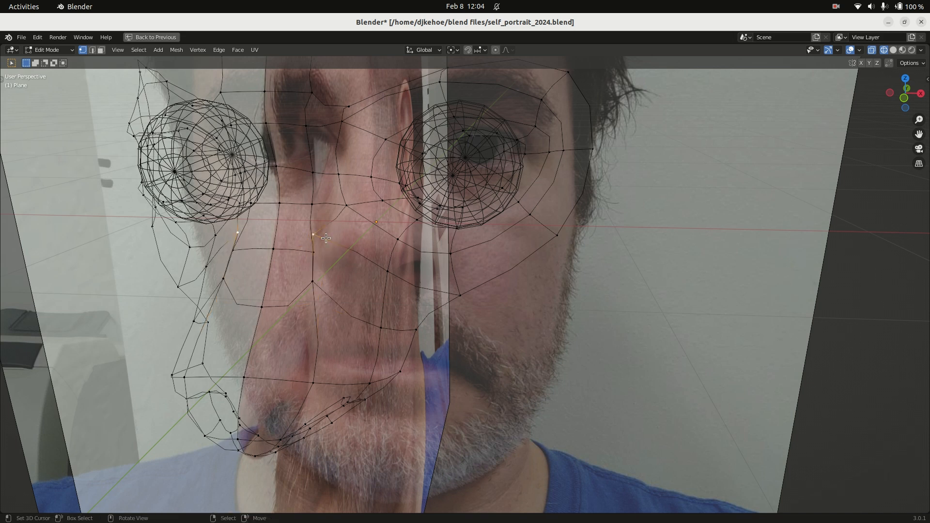
key("g")
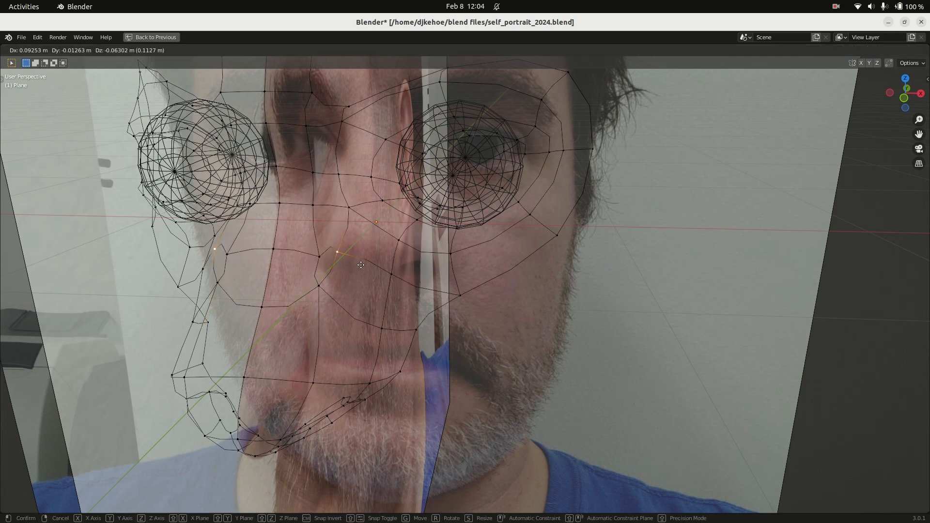
right_click(358, 270)
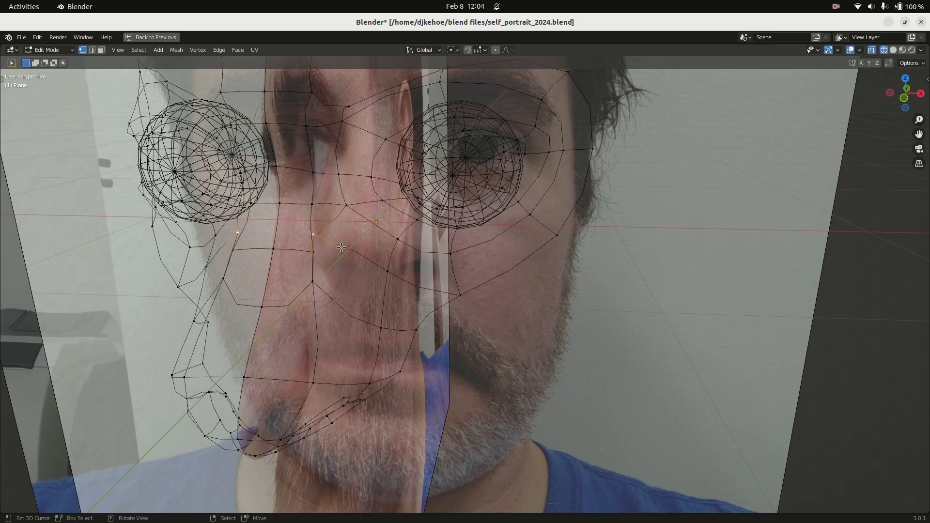
key("g")
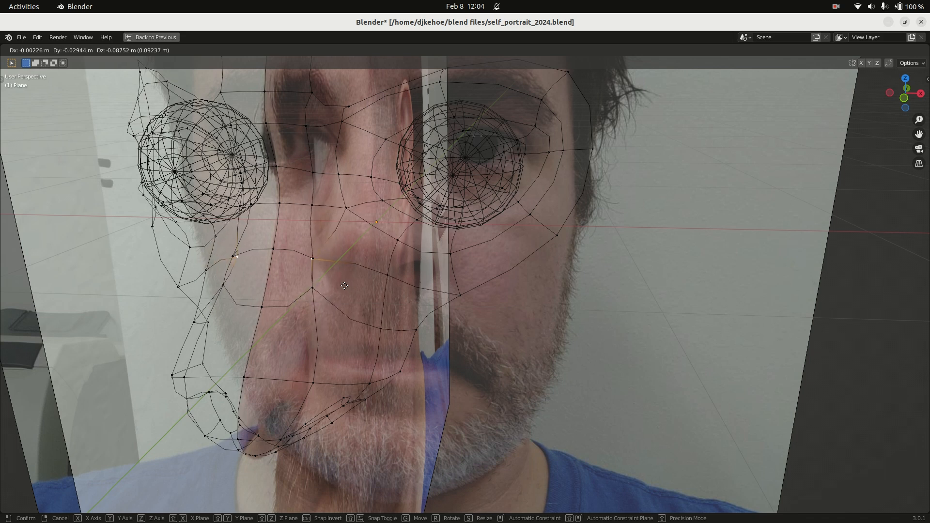
right_click(384, 290)
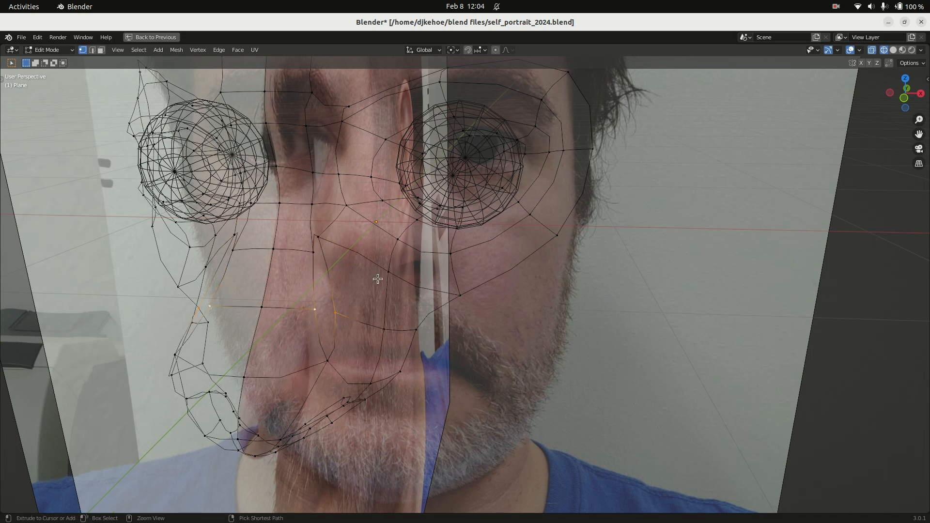
Undo the faces bridging the nostril wing's upper edge and the under-eye patch
key("ctrl+z")
key("ctrl+z")
key("ctrl+z")
key("ctrl+z")
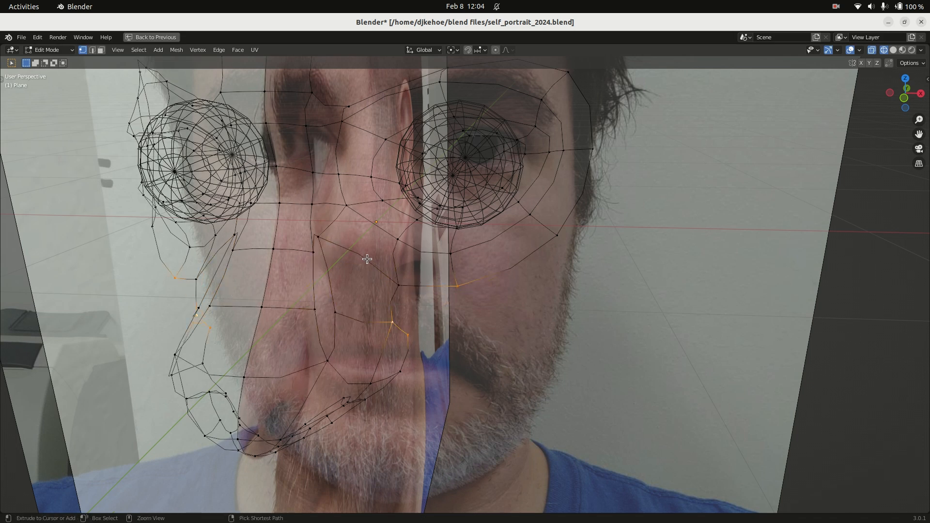
key("ctrl+z")
key("ctrl+z")
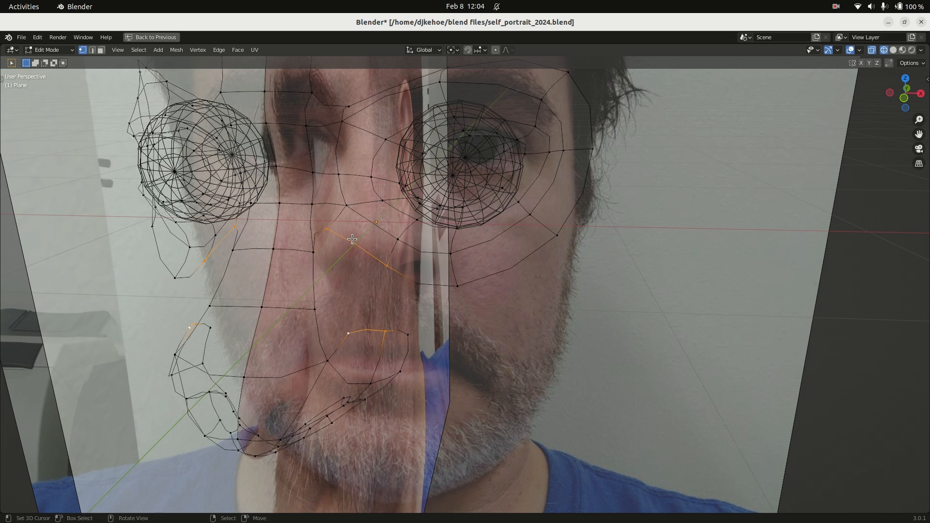
Merge the first vertex on the nostril wing's upper edge into the vertex above it on the side of the nose, using At Last
left_click(352, 340)
mouse_move(487, 365)
middle_mouse_down()
mouse_move(429, 341)
mouse_move(491, 343)
mouse_move(363, 339)
middle_mouse_up()
key("shift+z")
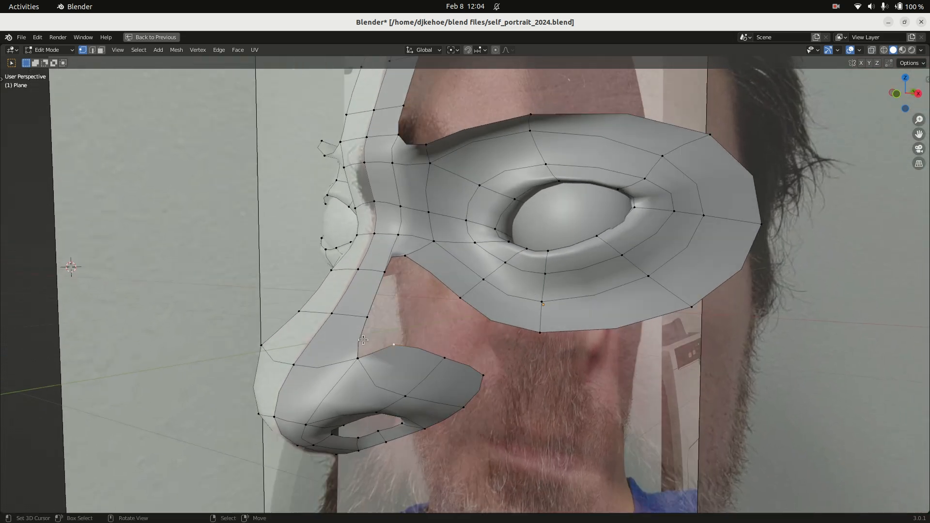
right_click(432, 330)
mouse_move(433, 334)
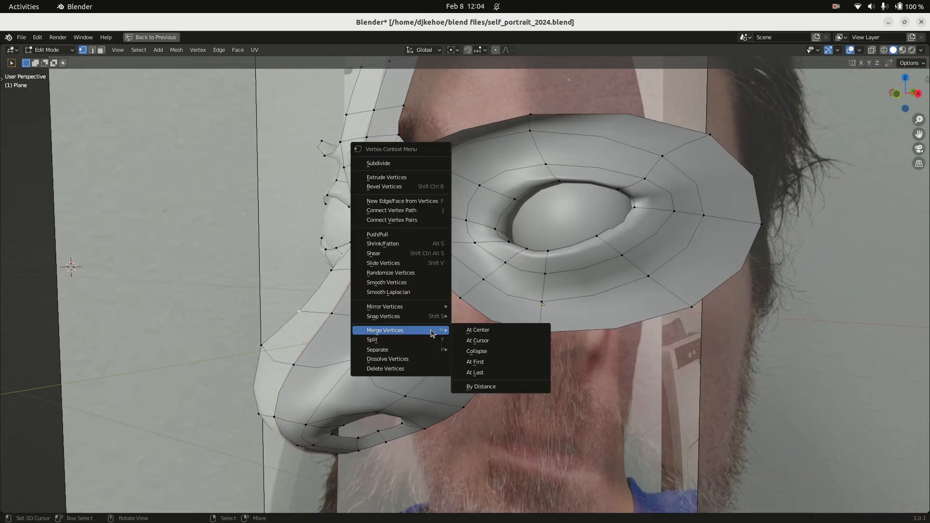
left_click(482, 370)
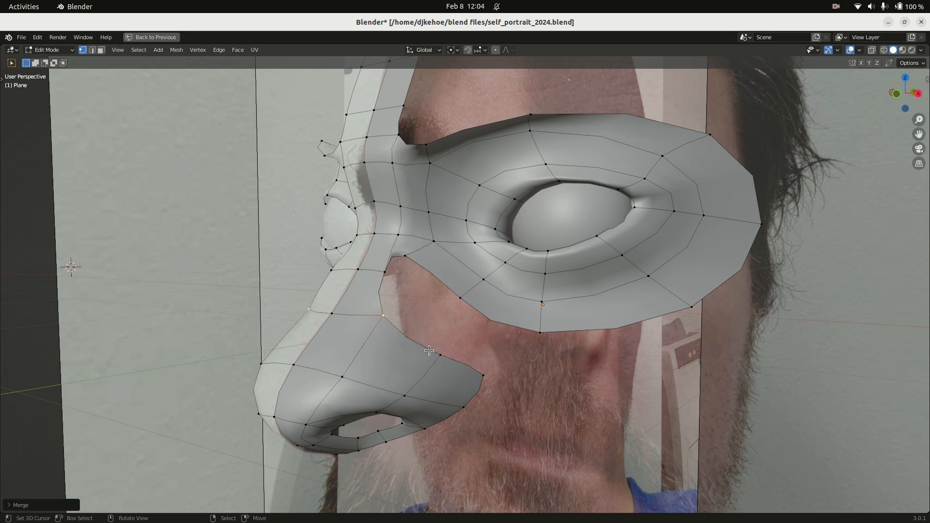
key("KP_3")
key("shift+z")
key("shift+z")
mouse_move(504, 318)
middle_mouse_down()
mouse_move(578, 316)
mouse_move(444, 290)
middle_mouse_up()
Switch to Chromium, examine the GameDev.tv loop mask image in the face loops results for topology around the nose, and return to Blender
key("ctrl+space")
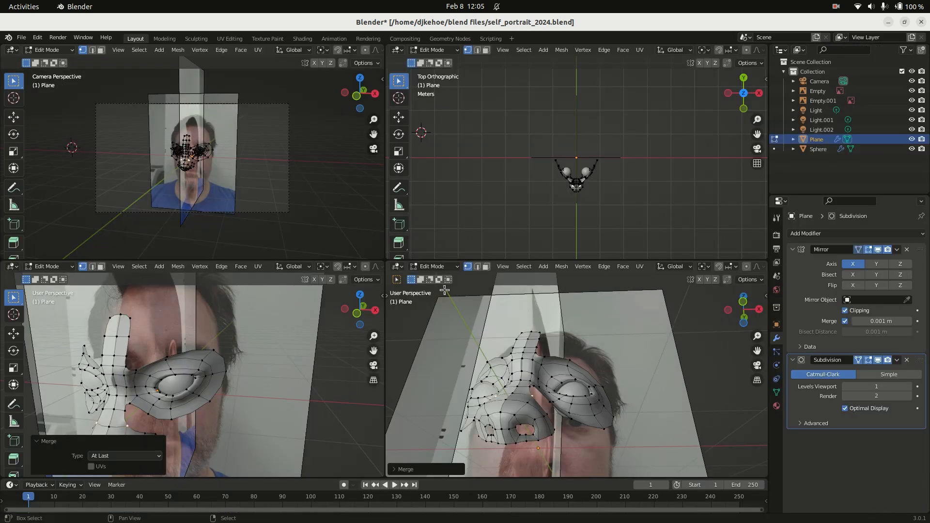
key("alt+Tab")
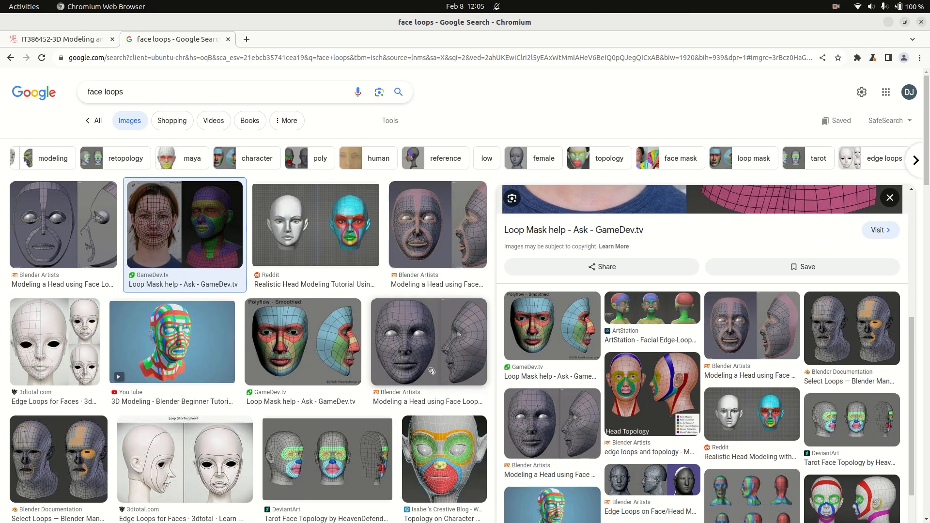
scroll(630, 372, "up", 5)
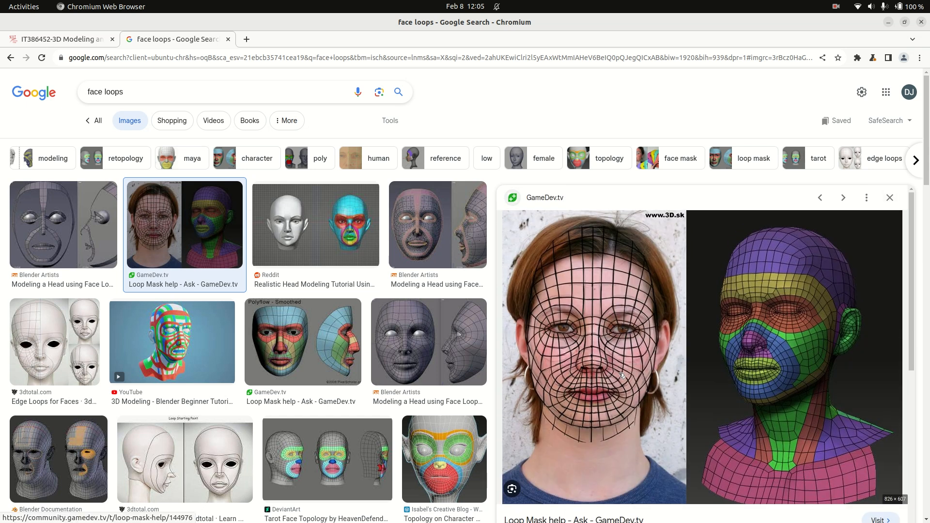
right_click(760, 335)
left_click(770, 347)
right_click(778, 355)
left_click(763, 338)
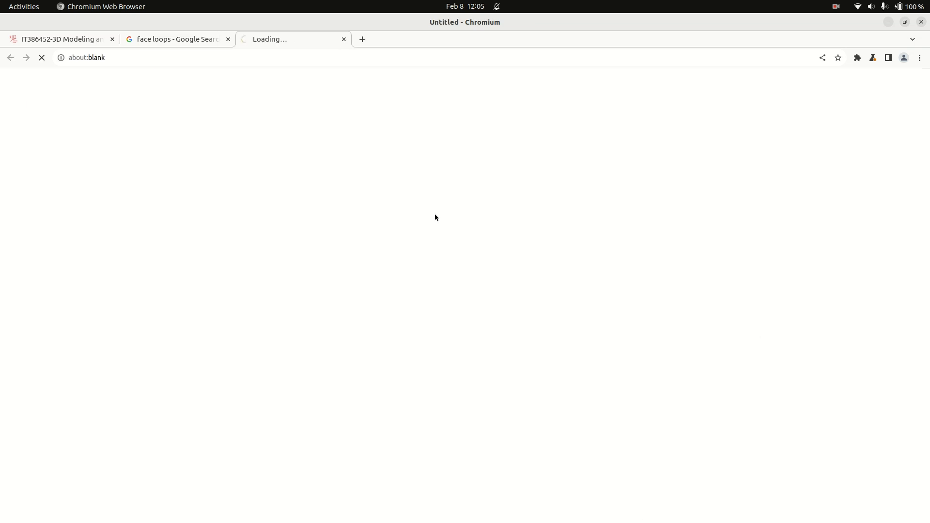
left_click(344, 39)
key("alt+Tab")
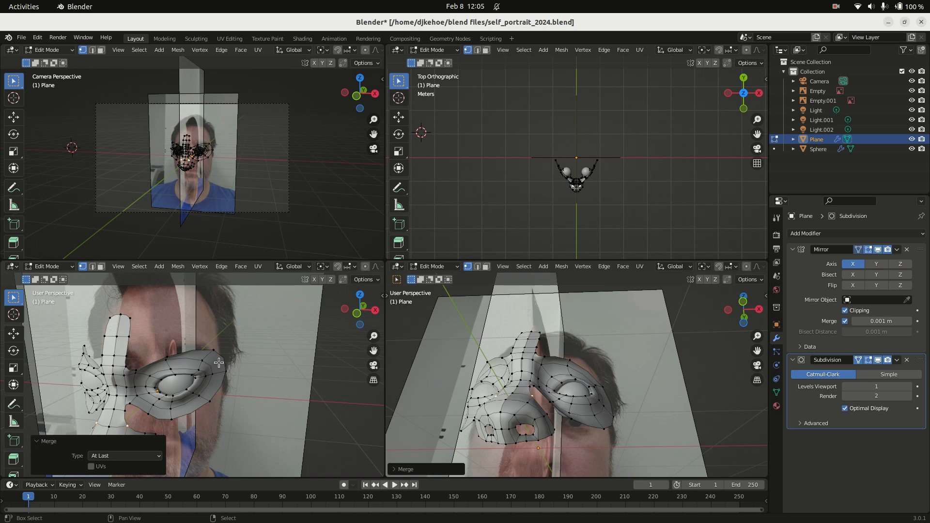
Move the nostril wing's rearmost vertex about -0.031 m in Y in side view and about -0.051 m in X in front view
key("ctrl+space")
middle_click_drag(385, 276, 486, 292)
left_click(487, 293)
key("g")
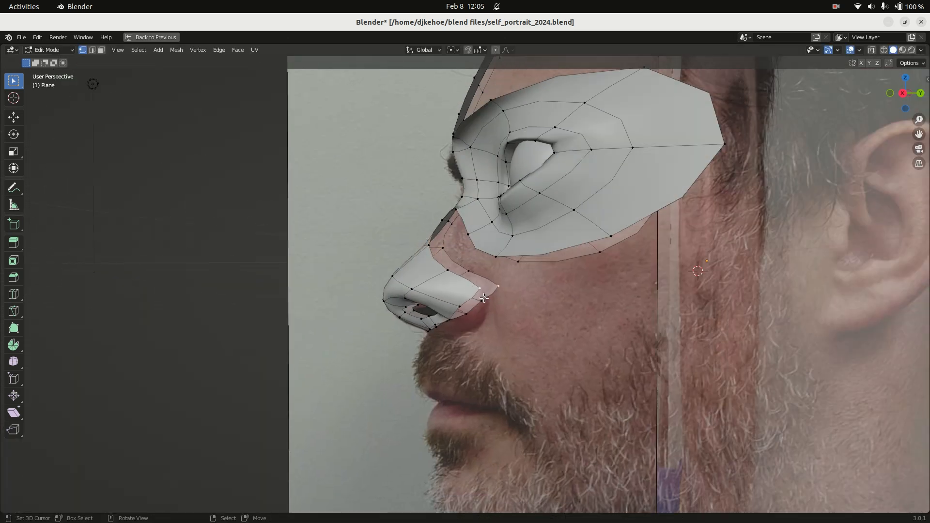
key("KP_3")
left_click(465, 299)
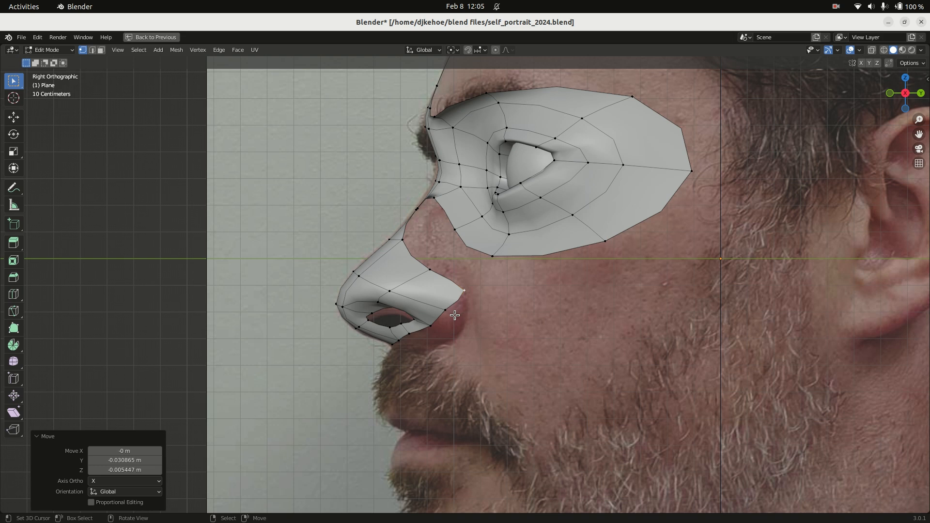
key("KP_1")
key("g")
left_click(417, 310)
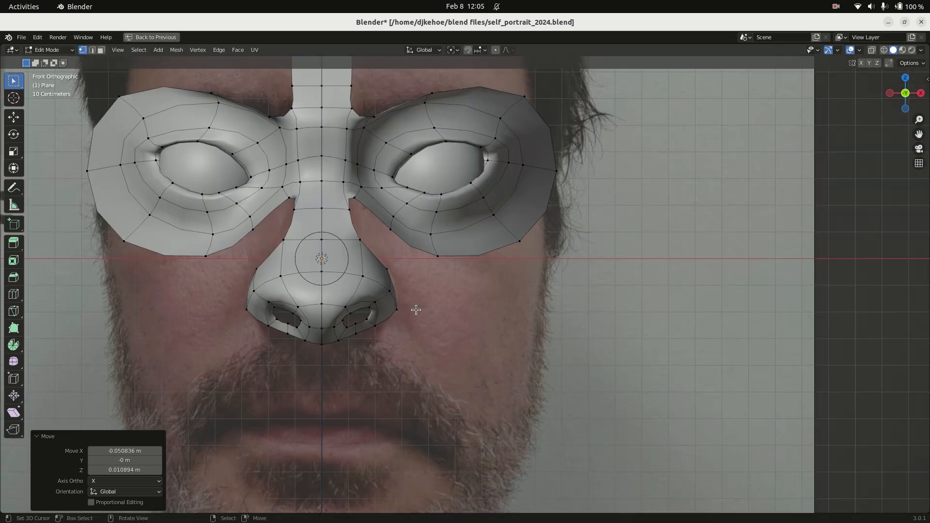
Extrude the nose's outer lower border loop in side view, scale it by about 1.99, and smooth the new vertices
middle_click_drag(436, 312, 362, 264)
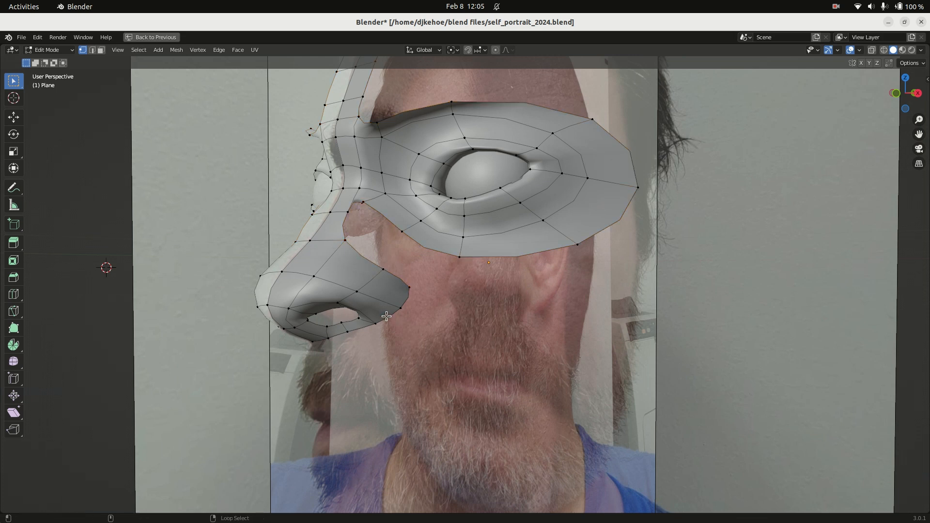
middle_click_drag(385, 270, 417, 331)
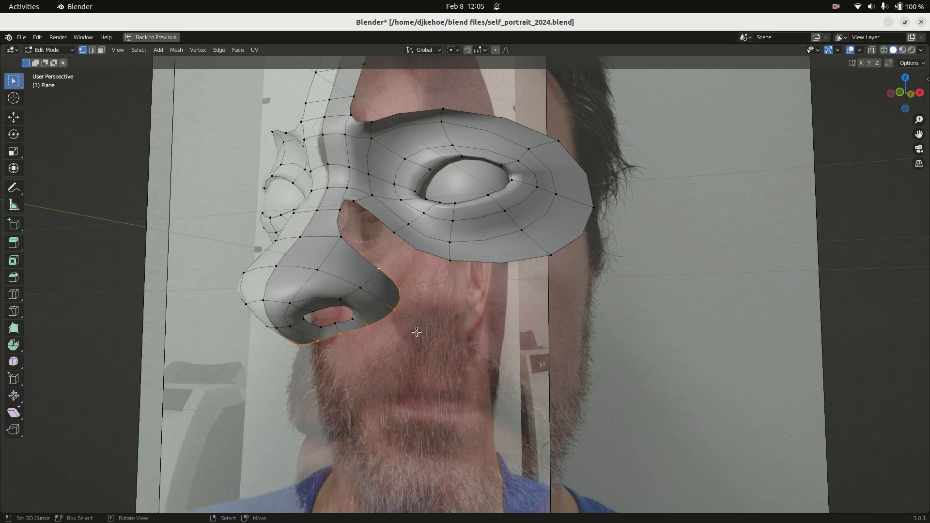
key("KP_3")
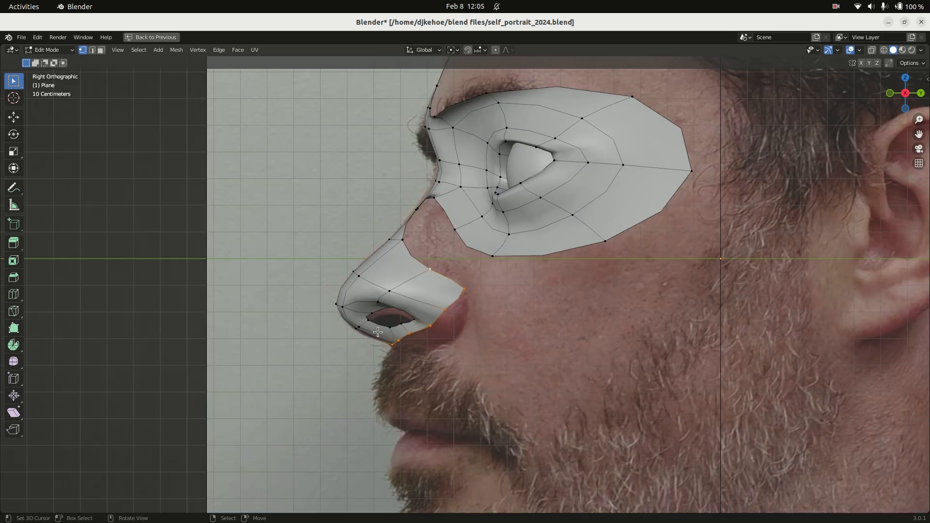
key("e")
left_click(404, 328)
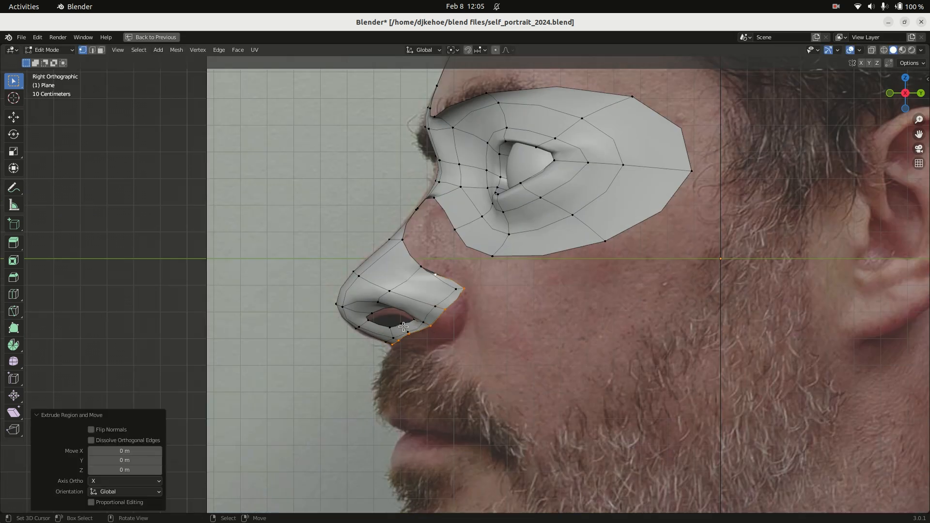
key("s")
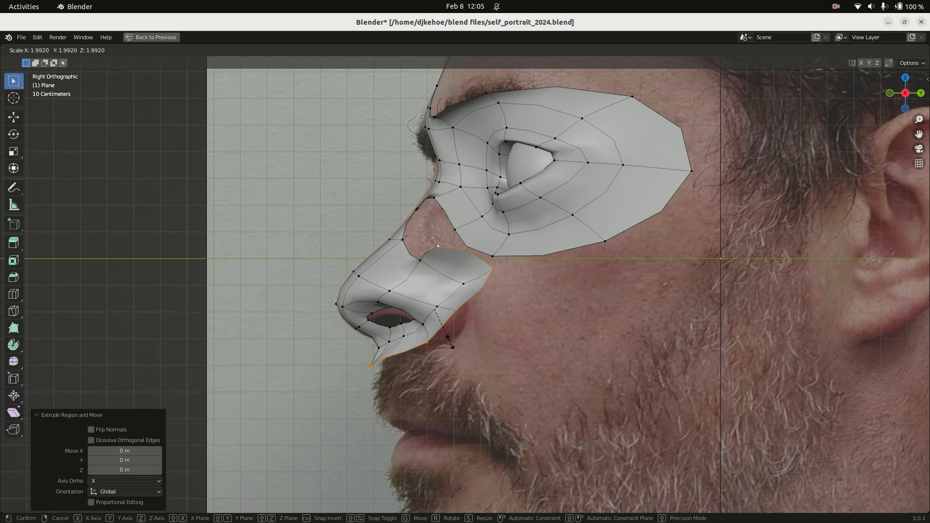
left_click(447, 338)
right_click(519, 344)
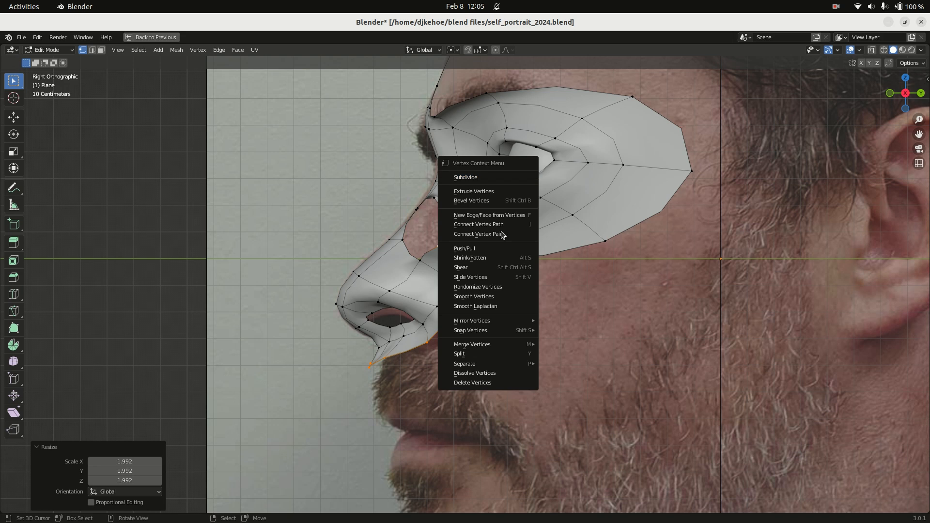
left_click(477, 296)
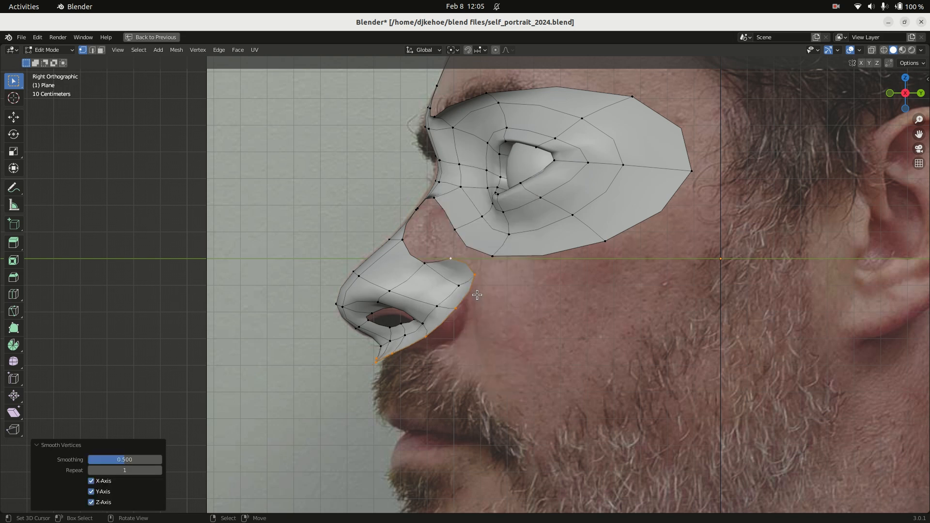
Try to dissolve vertices along the extruded strip's outer edge beside the nostril wing, and undo it
key("ctrl+z")
key("ctrl+z")
key("ctrl+z")
key("ctrl+z")
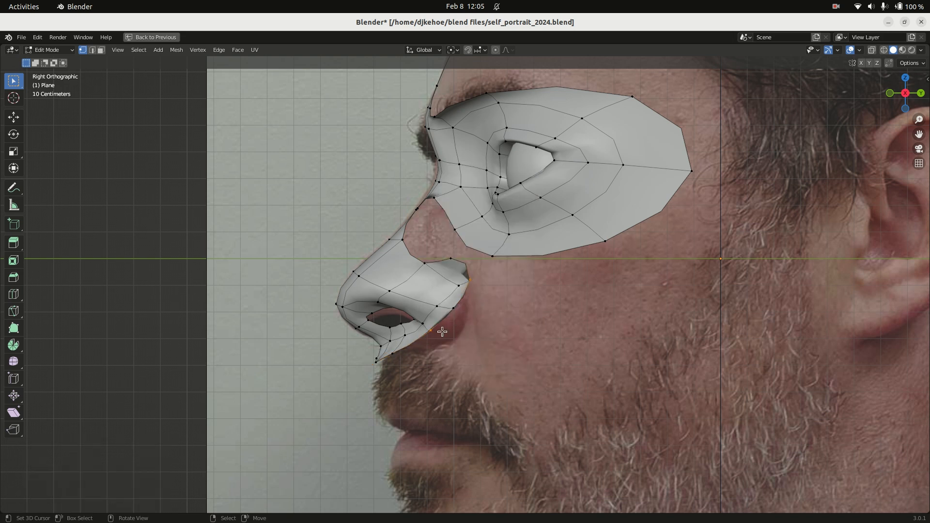
key("ctrl+x")
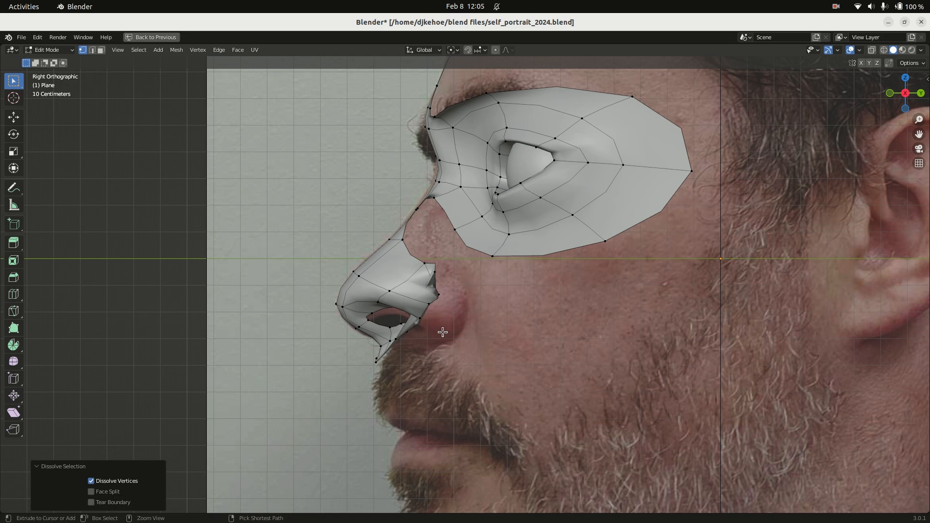
key("ctrl+z")
key("ctrl+z")
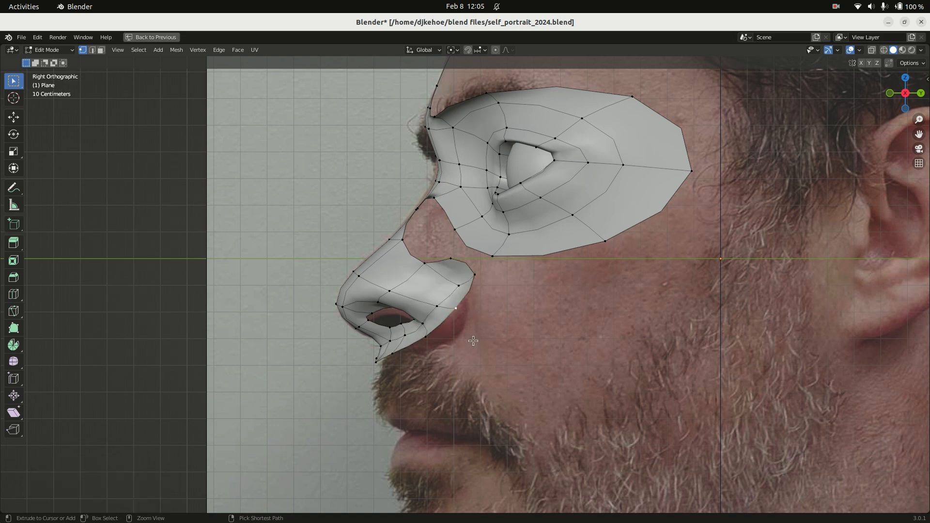
Lower the strip's rear outer-edge vertex about 0.118 m in side view and adjust the neighbouring vertices around the nostril wing
key("g")
left_click(482, 351)
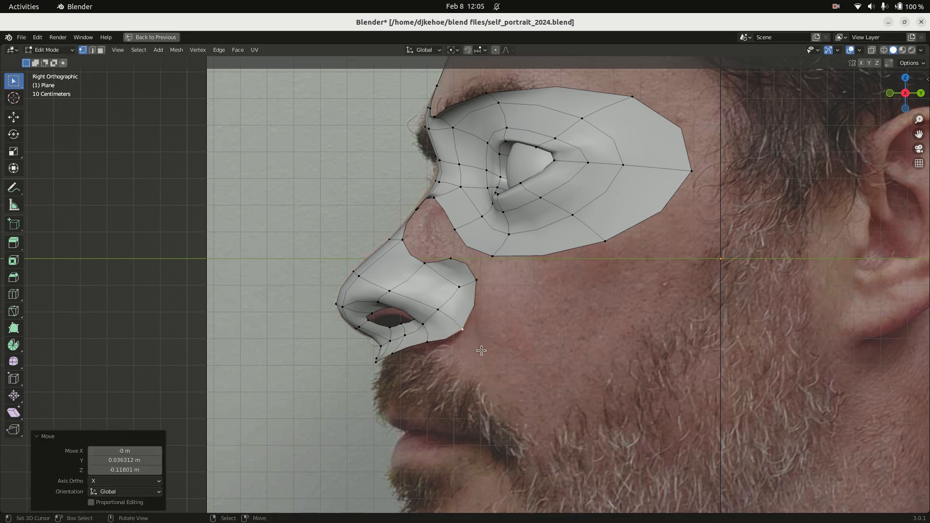
right_click_drag(469, 280, 436, 253)
right_click(455, 294)
Reposition the strip's outer-edge vertices beside and below the nostril in front view to follow the reference photo
key("KP_1")
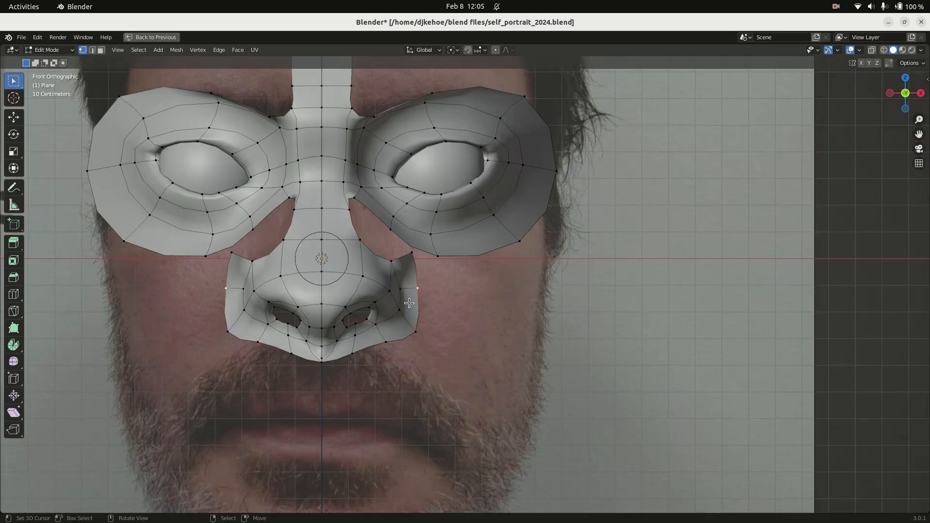
mouse_move(392, 259)
right_mouse_down()
mouse_move(383, 270)
mouse_move(398, 256)
mouse_move(383, 249)
right_mouse_up()
right_click(409, 257)
right_click_drag(416, 281, 376, 242)
right_click(394, 245)
right_click_drag(421, 326, 415, 331)
right_click_drag(387, 348, 370, 374)
Turn off Clipping on the Mirror modifier, and pull the stuck vertex below the nose away from the centre line
scroll(336, 362, "up", 1)
middle_click_drag(336, 362, 186, 323)
left_click(164, 344)
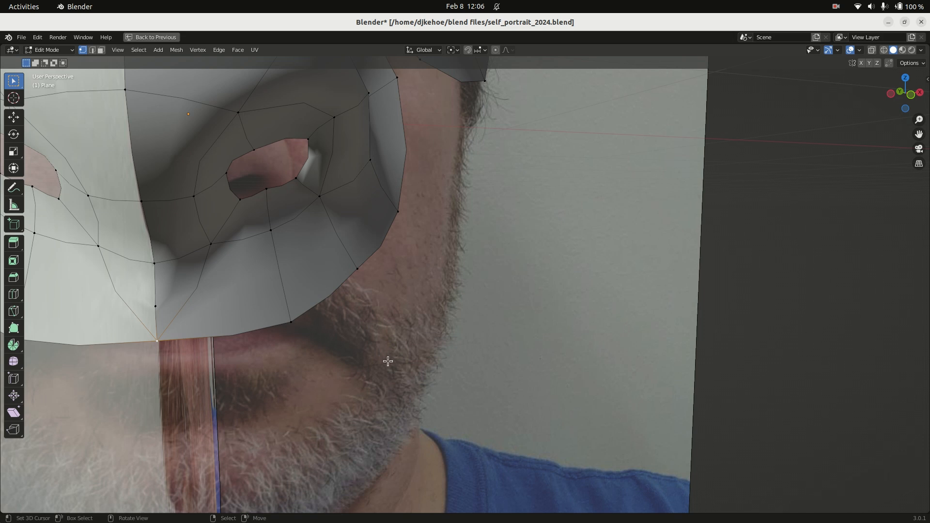
key("ctrl+space")
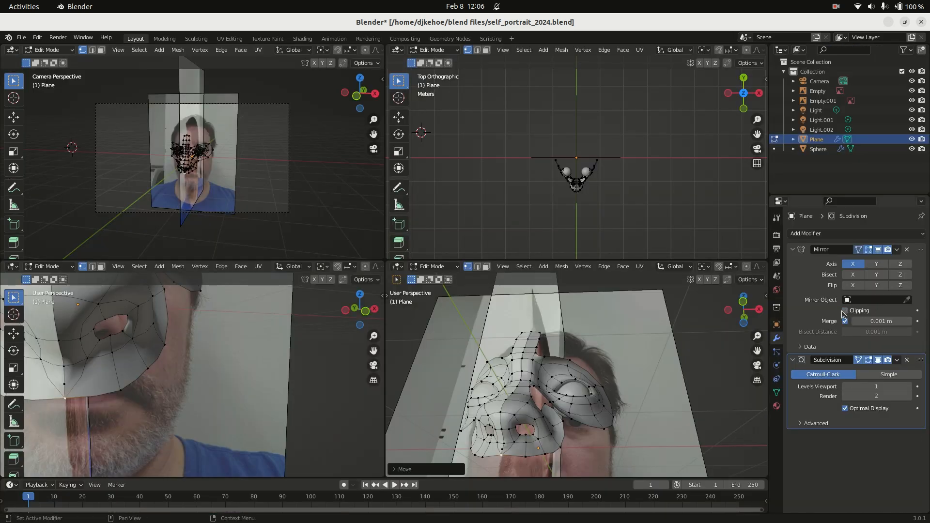
key("ctrl+space")
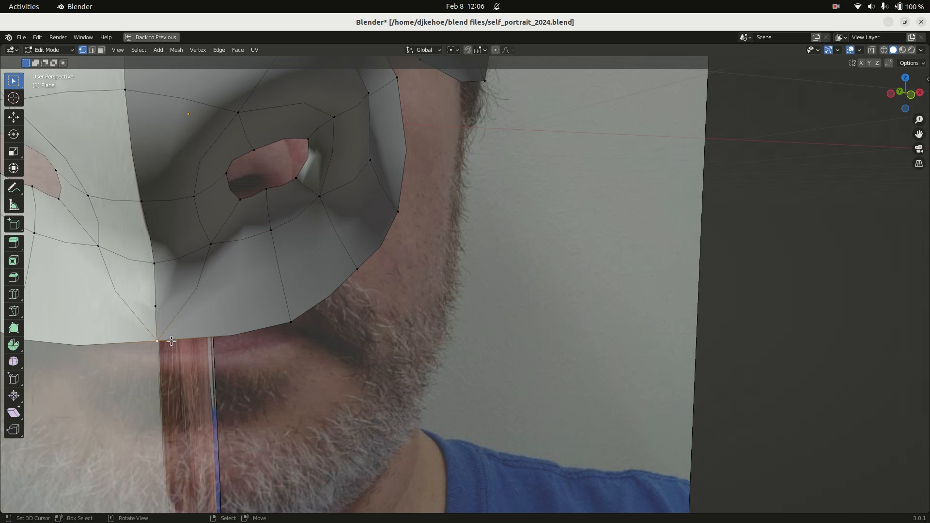
key("g")
left_click(214, 345)
right_click(171, 360)
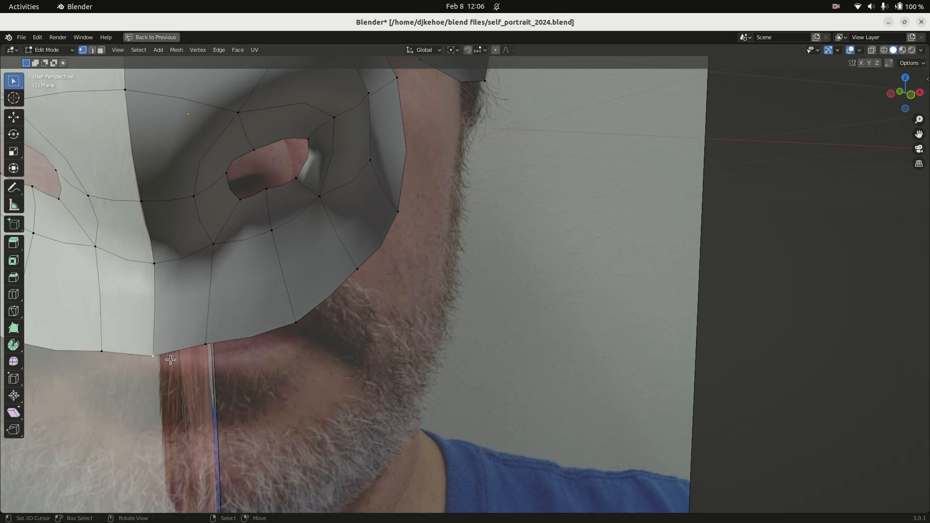
Try to rip the strip's lowest centre-line vertex below the nose
key("v")
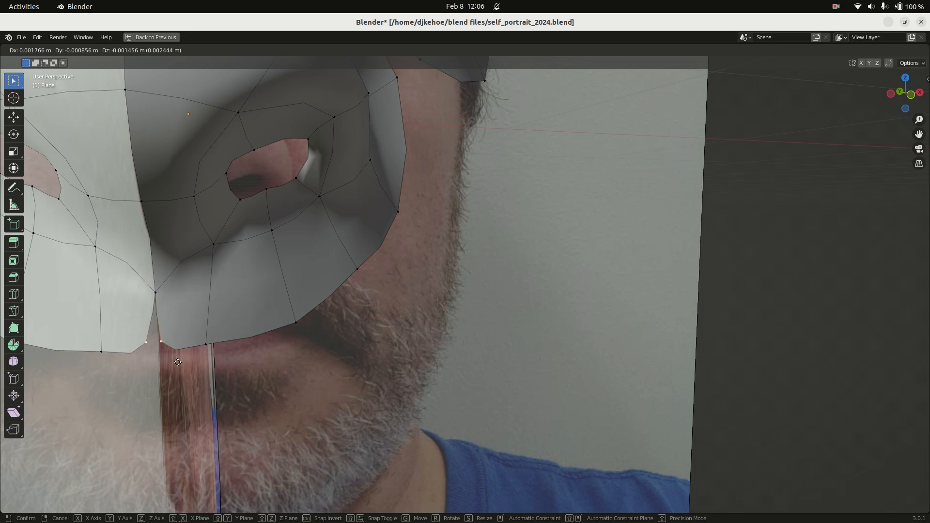
right_click(178, 362)
key("ctrl+space")
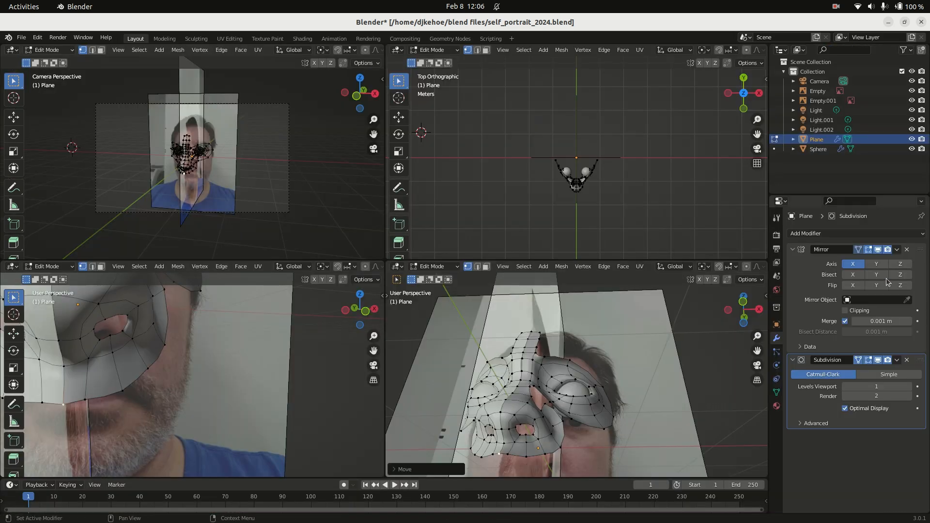
Move the strip's lowest vertices below the nose back to follow the upper-lip profile in side view
key("ctrl+alt+space")
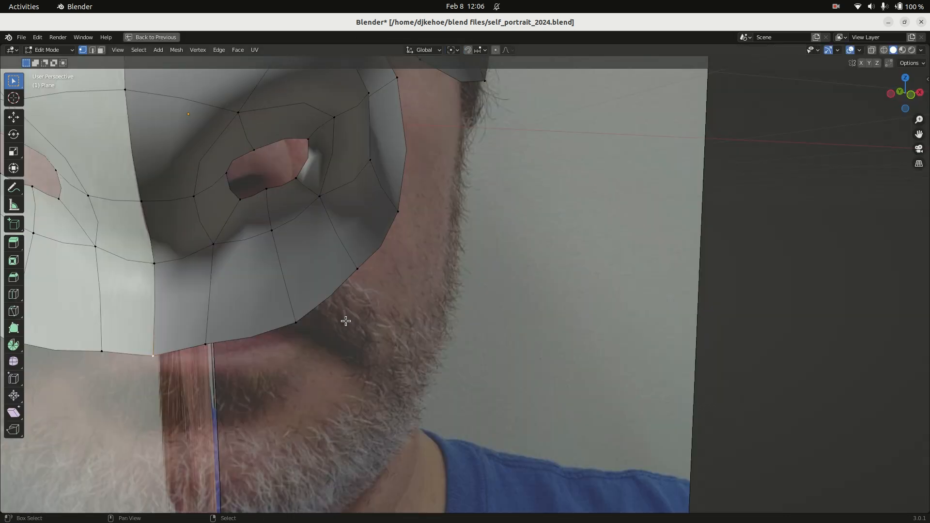
scroll(477, 290, "up", 2)
key("KP_3")
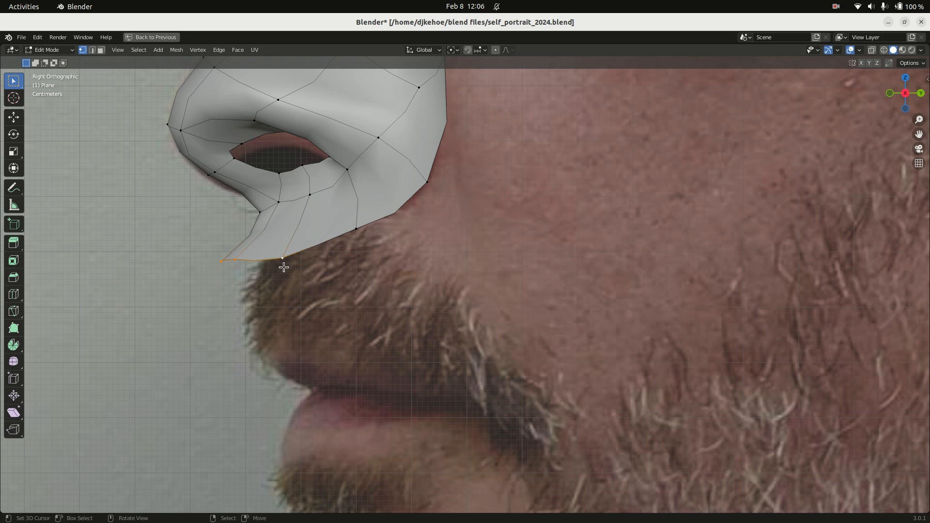
key("g")
left_click(318, 310)
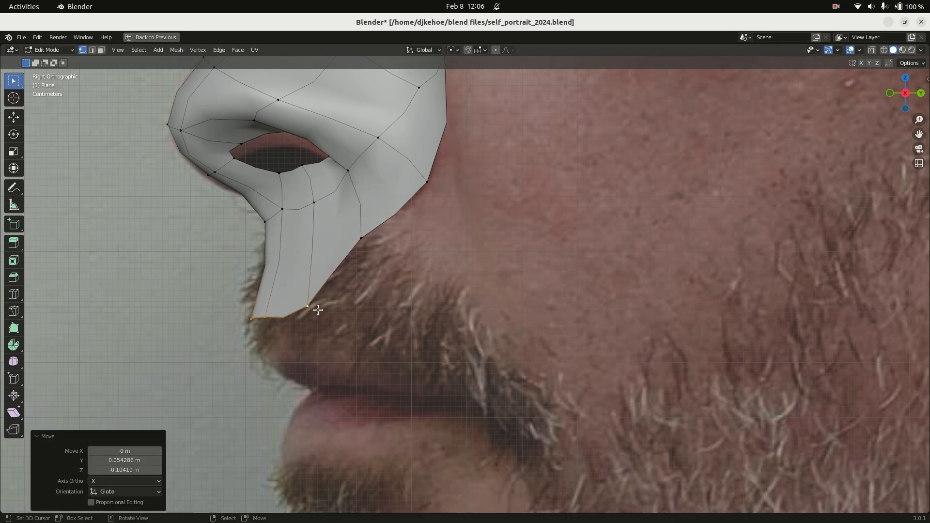
key("g")
left_click(319, 266)
Adjust the strip's lower-edge vertices under the nostril and raise the foremost one about 0.023 m in side view
right_click(366, 234)
key("g")
right_click_drag(362, 251, 319, 252)
right_click(271, 259)
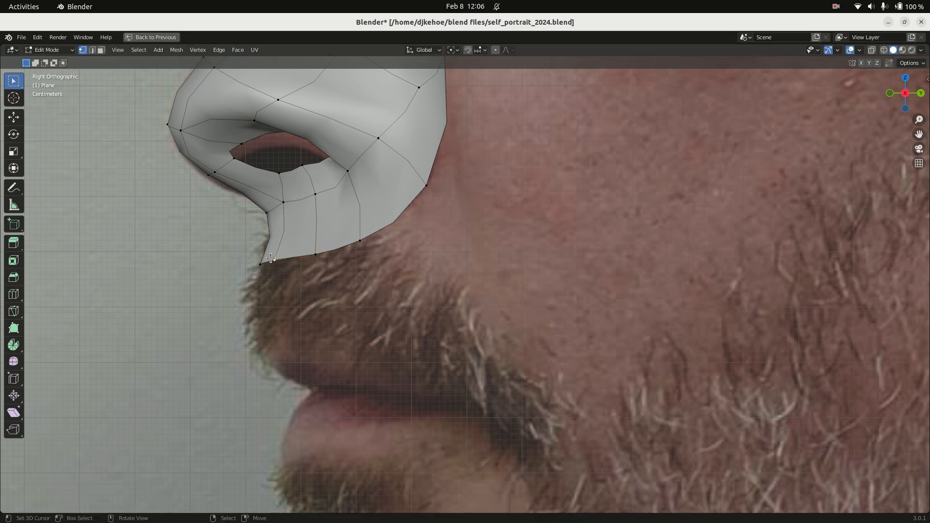
key("g")
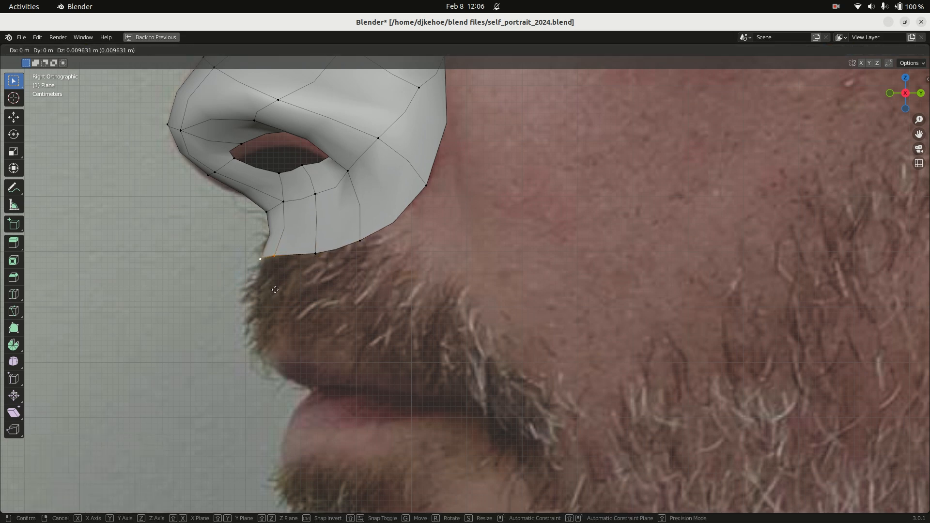
left_click(278, 287)
Move the lower-edge vertex beside the centre line about 0.043 m outwards in front view
middle_click_drag(372, 242, 530, 305)
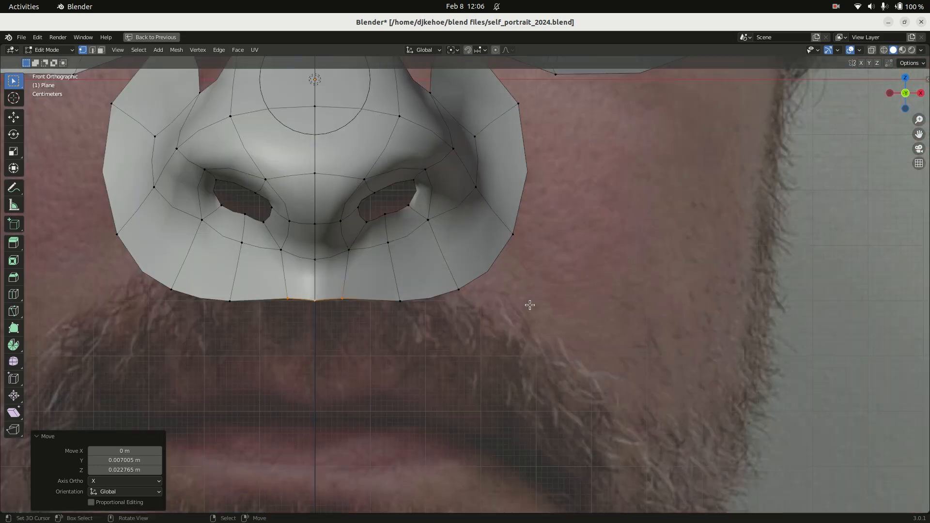
key("g")
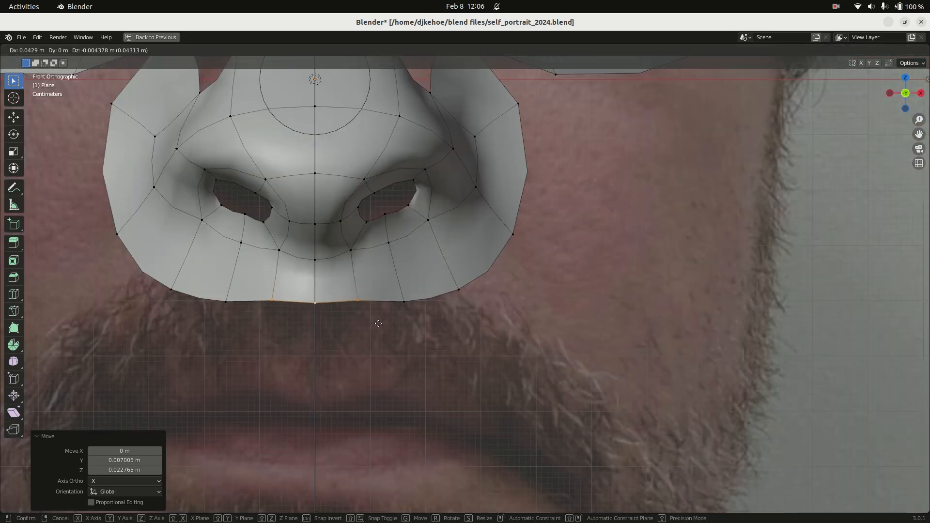
left_click(377, 324)
left_click(231, 306)
key("g")
right_click(224, 305)
Move the strip's two outer bottom vertices outwards and slightly down in front view, the outermost by about 0.045 m
left_click(407, 306)
key("g")
left_click(427, 311)
left_click(479, 297)
key("g")
left_click(502, 306)
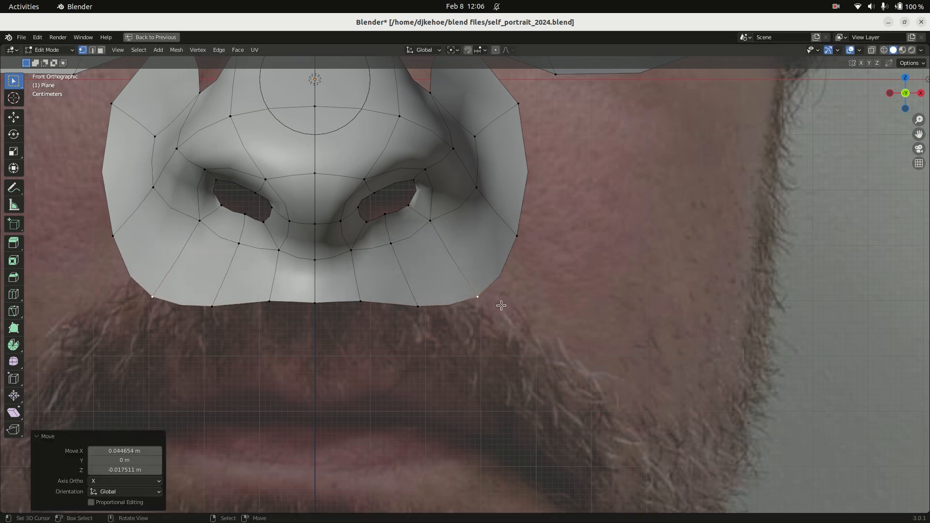
Copy the row of edges along the strip's bottom and place it just below the lower lip
left_click(370, 306)
left_click(342, 302, "alt")
right_click(317, 305)
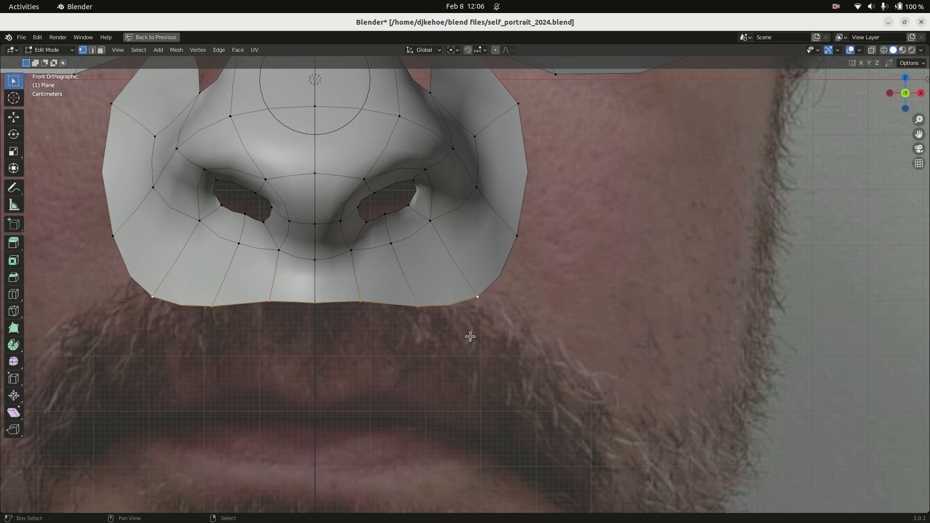
scroll(471, 336, "down", 5, "shift")
key("e")
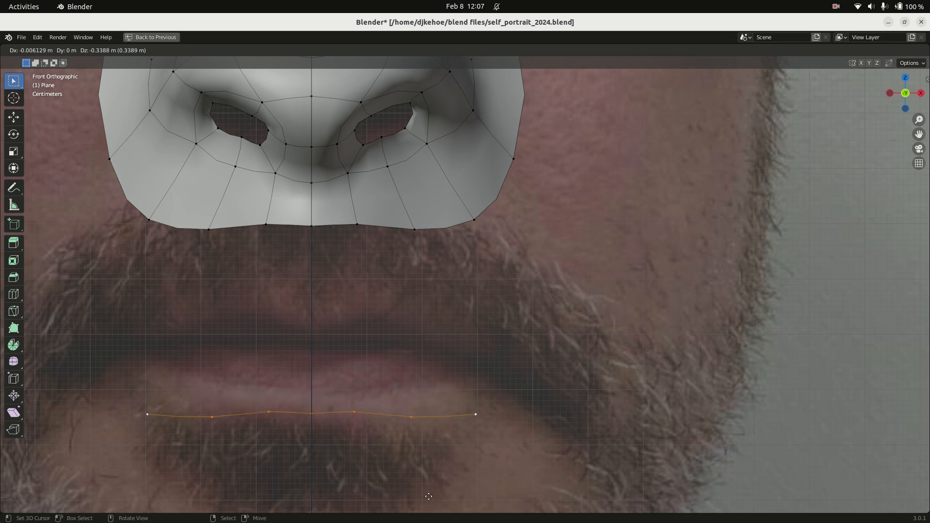
left_click(430, 71)
Raise the copied row's side vertices into a curve that follows the lower lip up to the mouth corners
left_click_drag(373, 438, 370, 439)
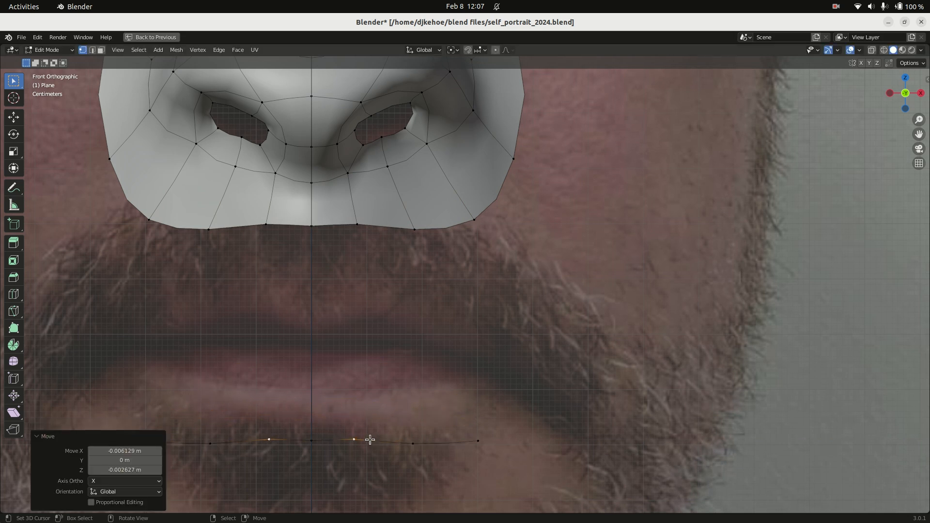
right_click_drag(368, 436, 422, 417)
left_click(39, 439)
right_click_drag(474, 433, 478, 385)
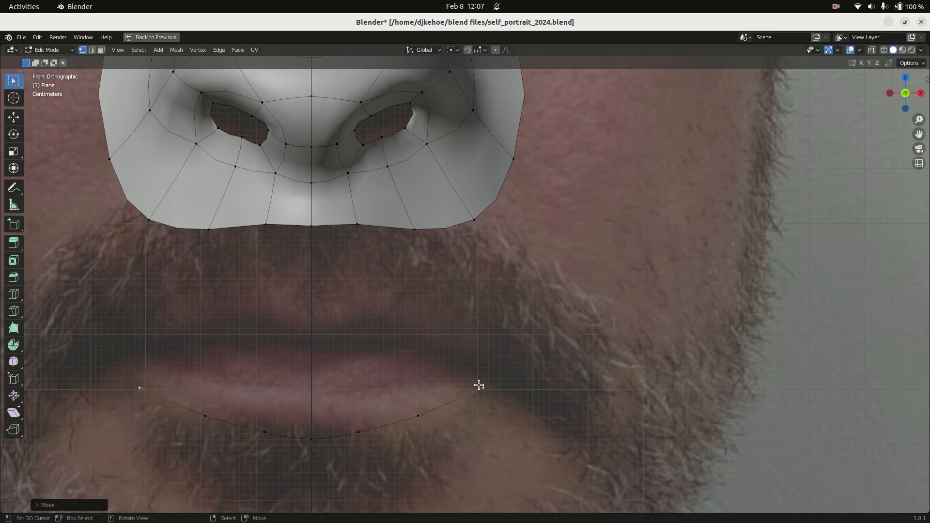
Extrude the outer end vertices of the nose strip and lower-lip row outwards, scale them closer together and place them beside the mouth corner
right_click(476, 218, "shift")
key("e")
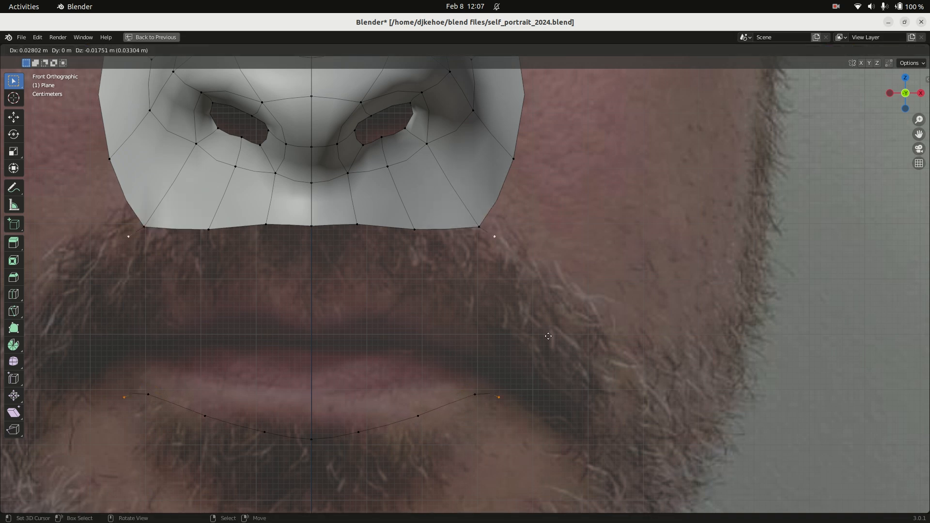
left_click(588, 339)
key("s")
left_click(579, 339)
key("g")
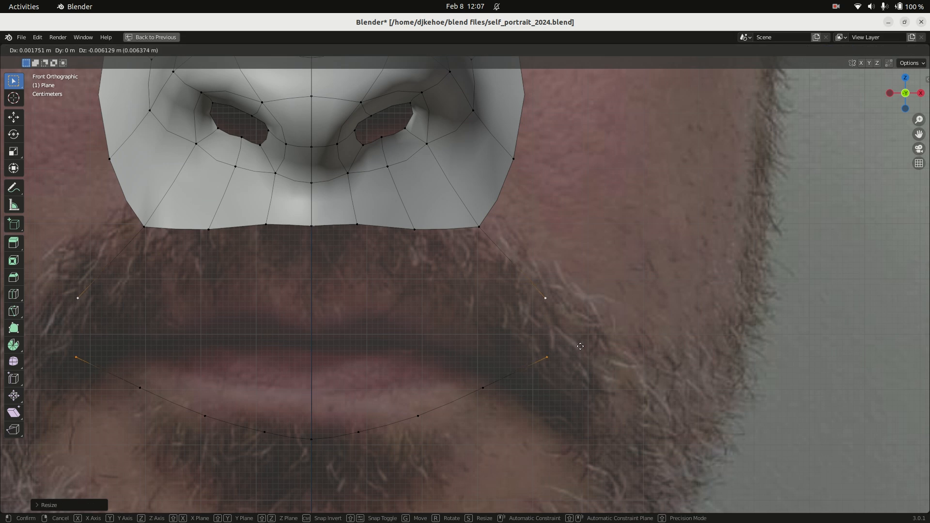
left_click(588, 356)
Lower the entire lower-lip row of vertices towards the chin in front view
right_click(484, 394, "shift")
key("alt+a")
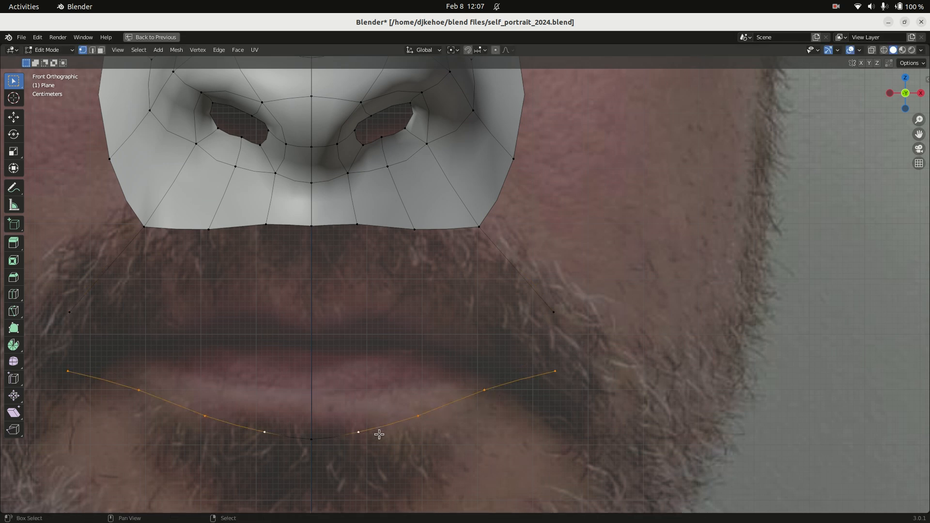
key("g")
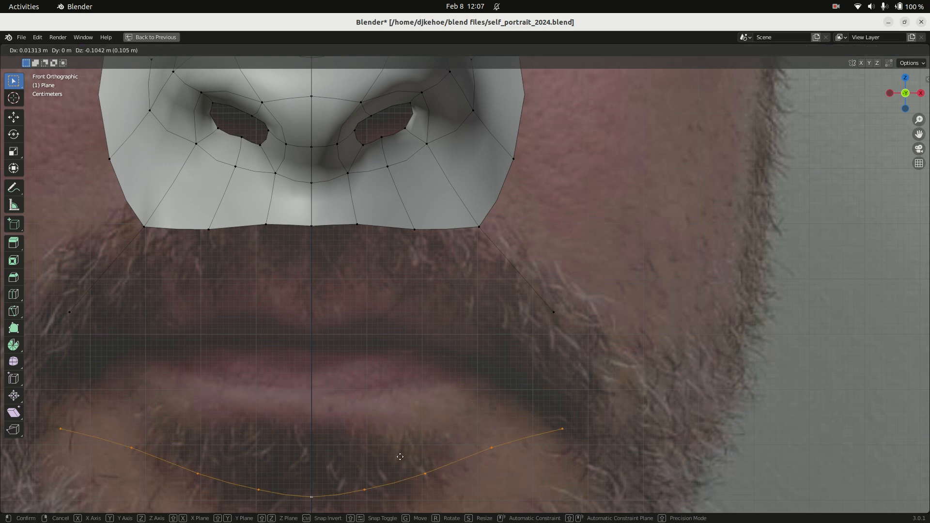
left_click(396, 454)
Raise the lower row's centre vertex and lift its two outermost vertices to shape the curve beneath the lower lip
right_click(313, 511)
key("g")
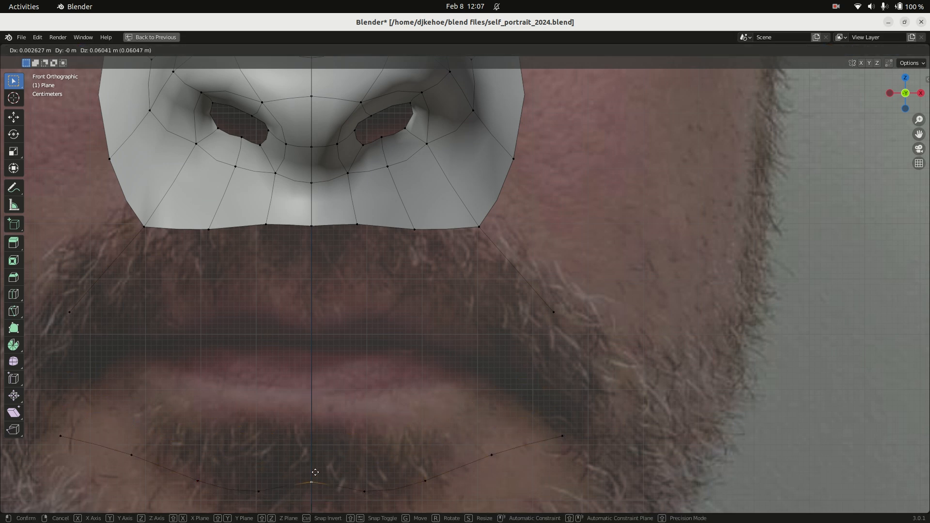
left_click(316, 472)
right_click_drag(489, 461, 487, 433)
right_click_drag(561, 439, 541, 402)
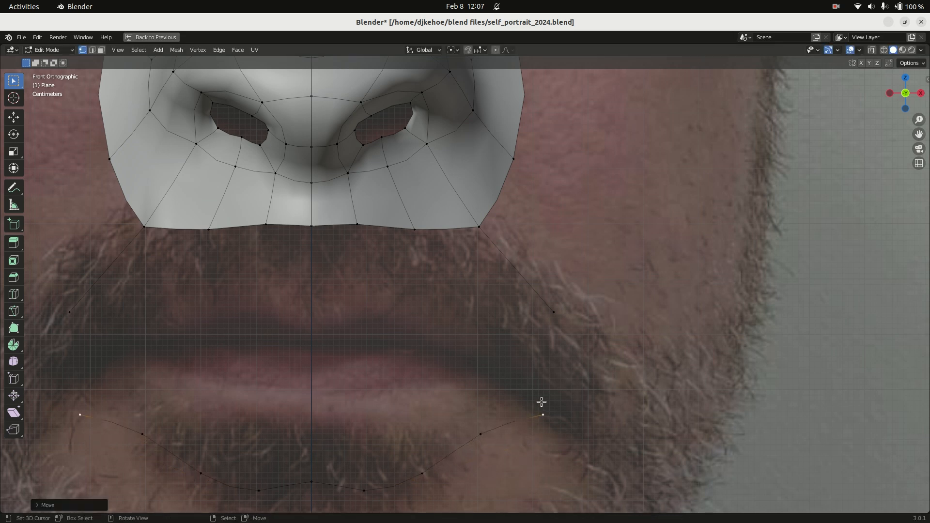
Move the vertex extruded from the nose strip's corner outwards and up along the moustache edge
right_click(563, 312)
key("g")
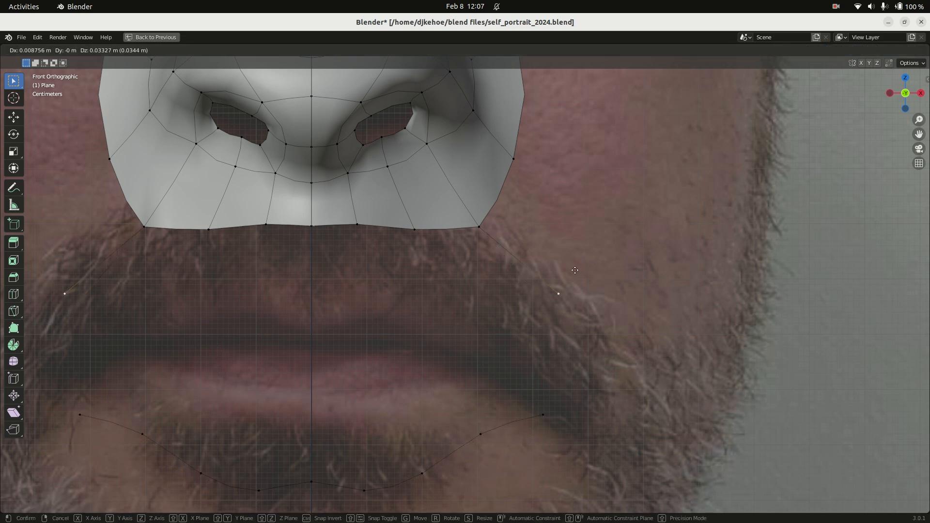
left_click(593, 277)
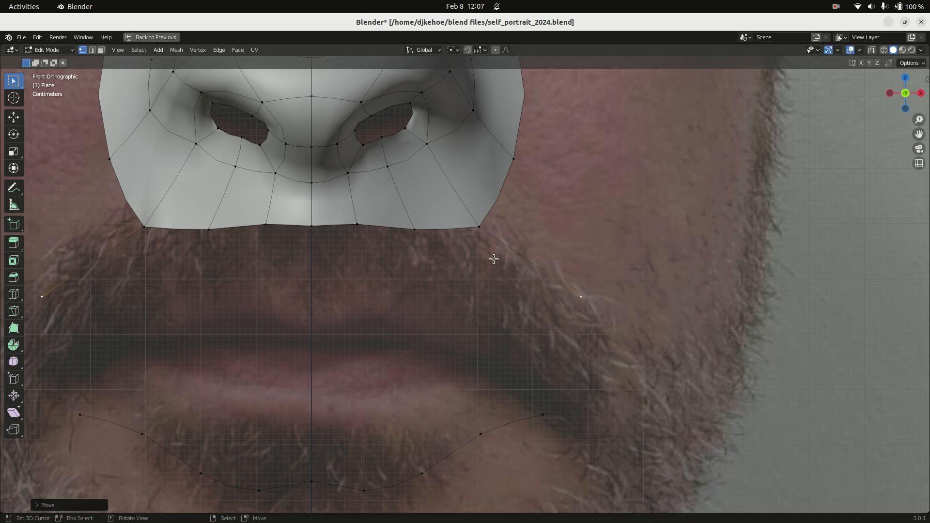
Extrude the nose strip's bottom edge, including the side extensions, down about 0.09 m over the upper lip
right_click(482, 241)
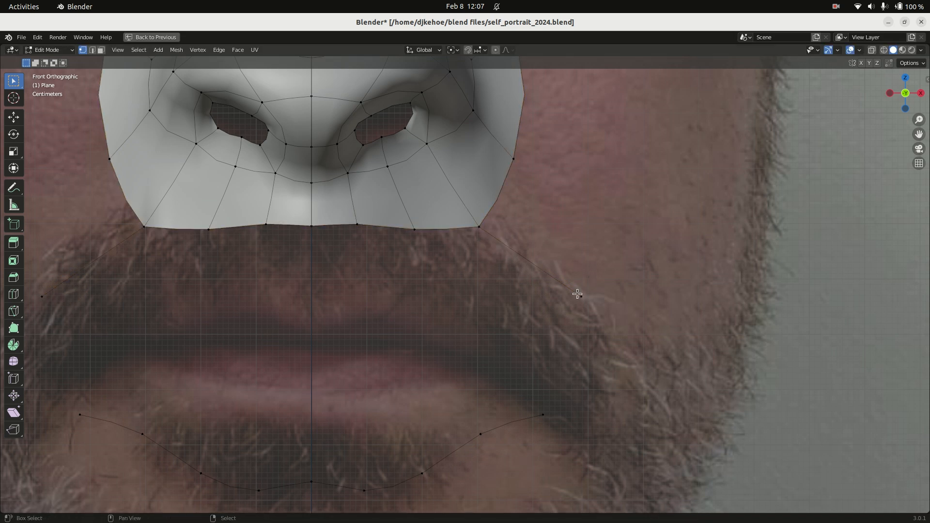
key("e")
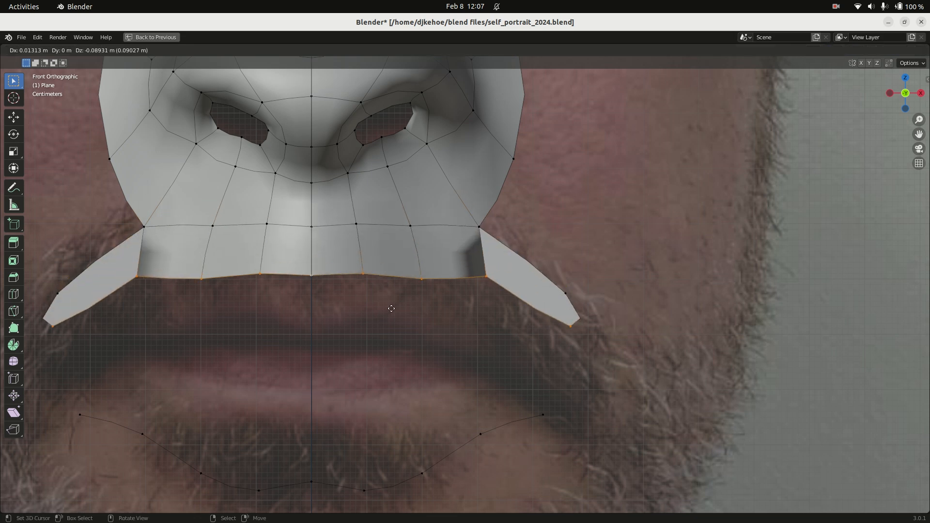
left_click(401, 289)
Recalculate the normals of the whole mesh and set its faces to smooth shading
key("a")
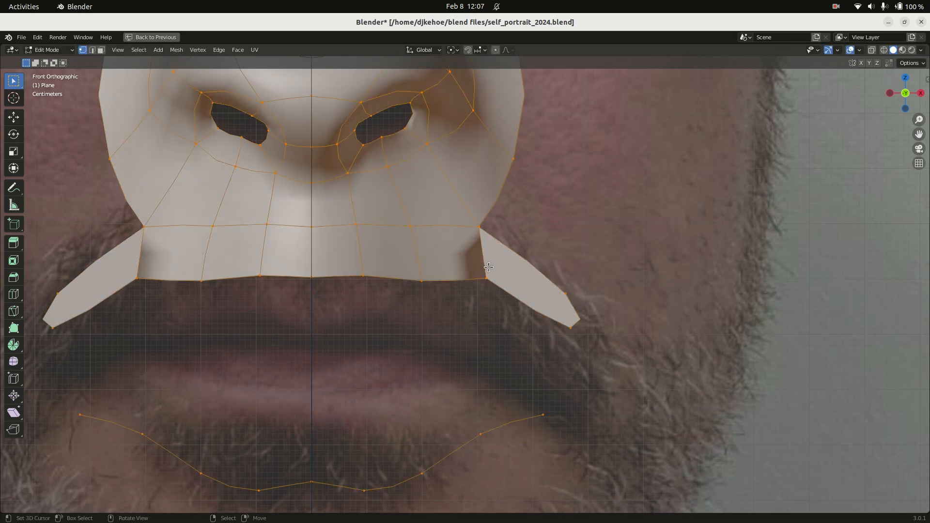
key("shift+n")
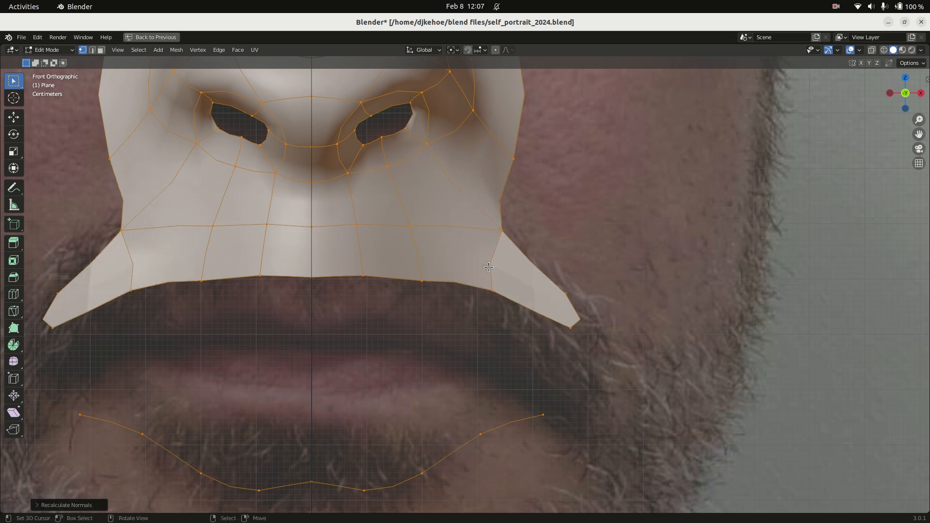
right_click(533, 344)
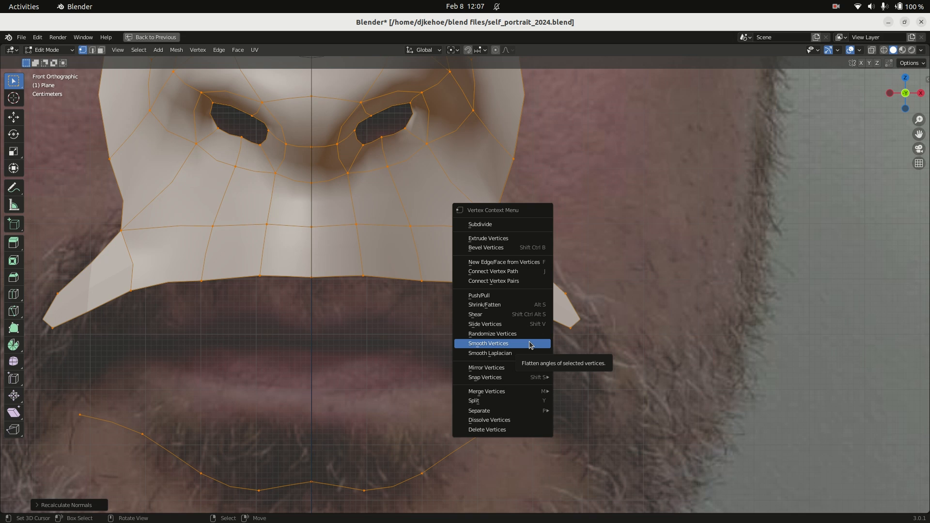
left_click(238, 52)
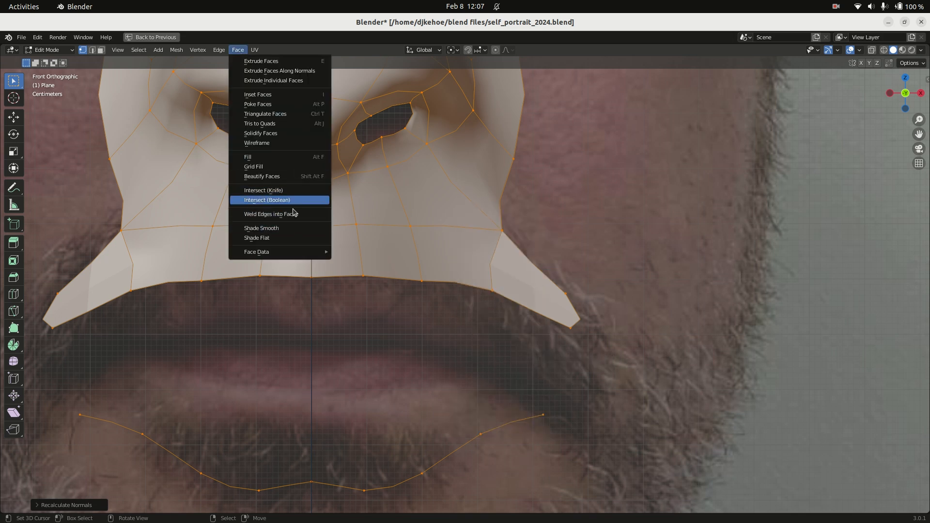
left_click(291, 229)
Lower the outer tip vertex of the upper-lip strip and its bottom centre vertex by about 0.027 m in front view
left_click(573, 351)
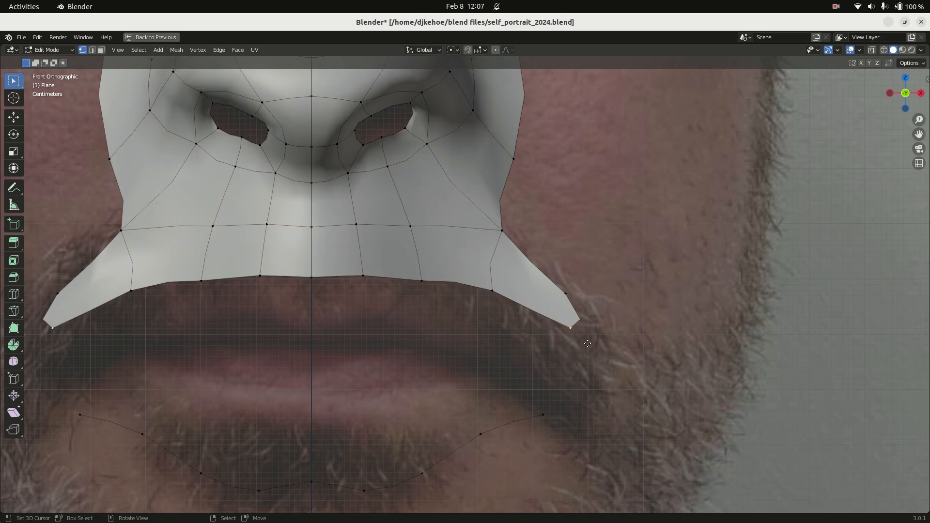
left_click(591, 369)
left_click(311, 277)
key("g")
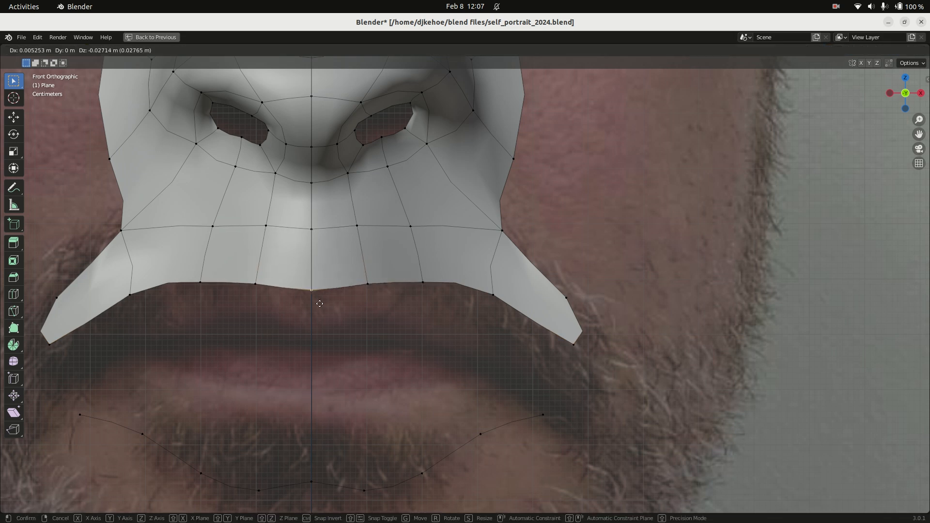
left_click(320, 304)
Adjust the upper-lip strip's two foremost bottom vertices in side view to match the lip profile
key("KP_3")
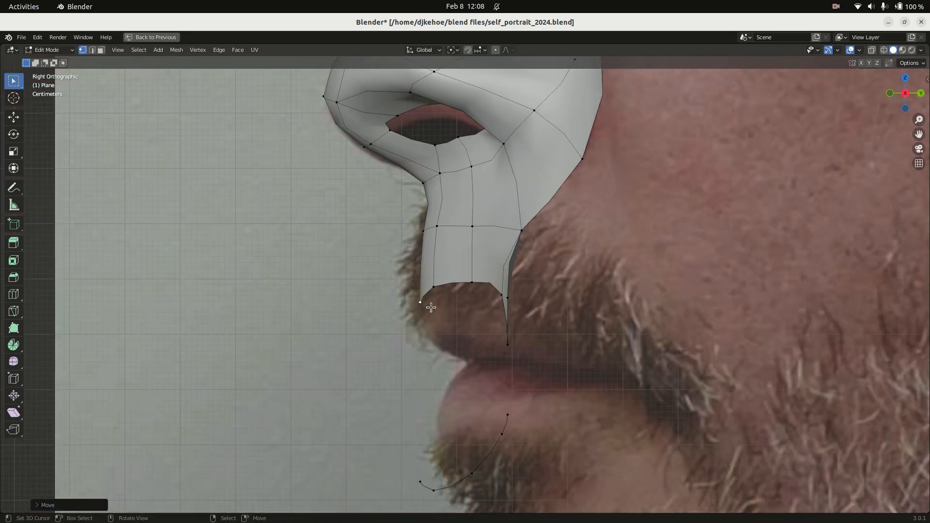
right_click(436, 282)
key("g")
left_click(427, 292)
right_click(422, 307)
key("g")
left_click(431, 313)
Move the upper-lip strip's two outer end vertices about 0.3 m back towards the mouth corner in side view
right_click(514, 295)
right_click(525, 341, "shift")
key("g")
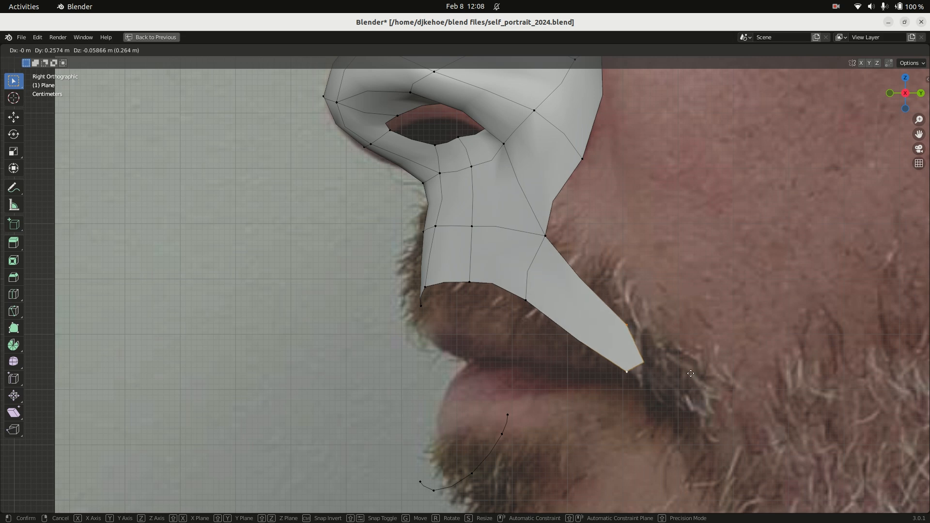
left_click(715, 363)
Move the lower row's two outermost vertices back towards the mouth corner in side view
middle_click_drag(528, 441, 443, 316, "shift")
right_click(426, 291)
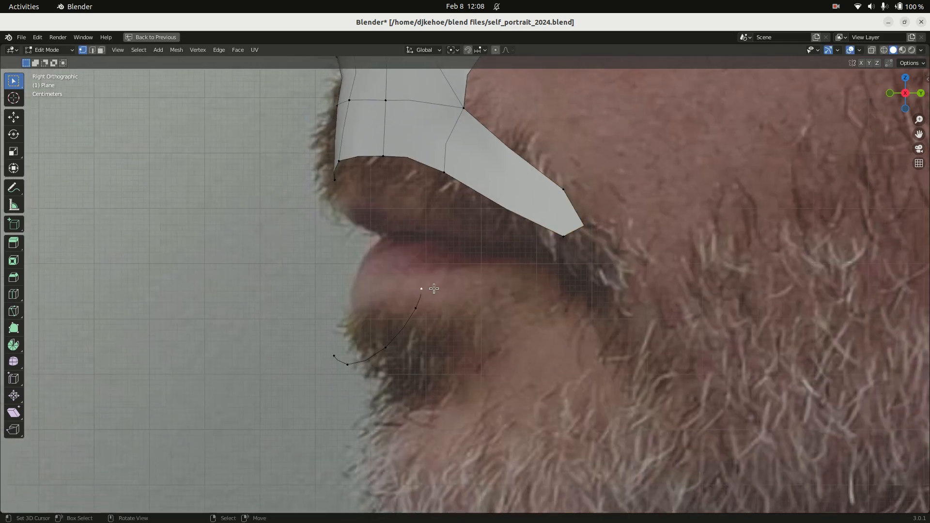
key("g")
left_click(582, 290)
right_click(443, 309)
key("g")
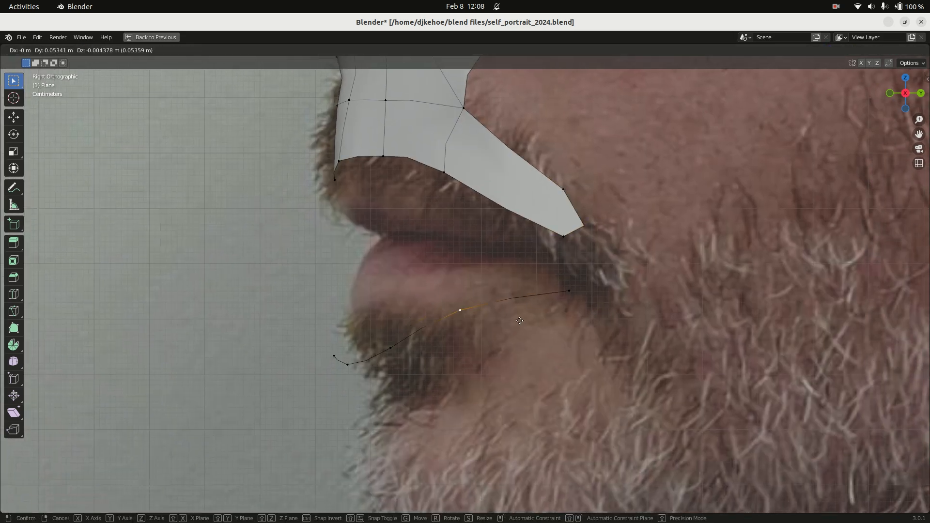
left_click(578, 330)
Move the lower row's remaining vertices back in side view to fit the contour beneath the lower lip
right_click(406, 352)
key("g")
left_click(521, 361)
right_click(351, 371)
key("g")
left_click(419, 381)
right_click(366, 370)
key("g")
left_click(395, 393)
Extrude the whole lower row up and forwards towards the lower lip
right_click(460, 378)
right_click(459, 375, "alt")
key("e")
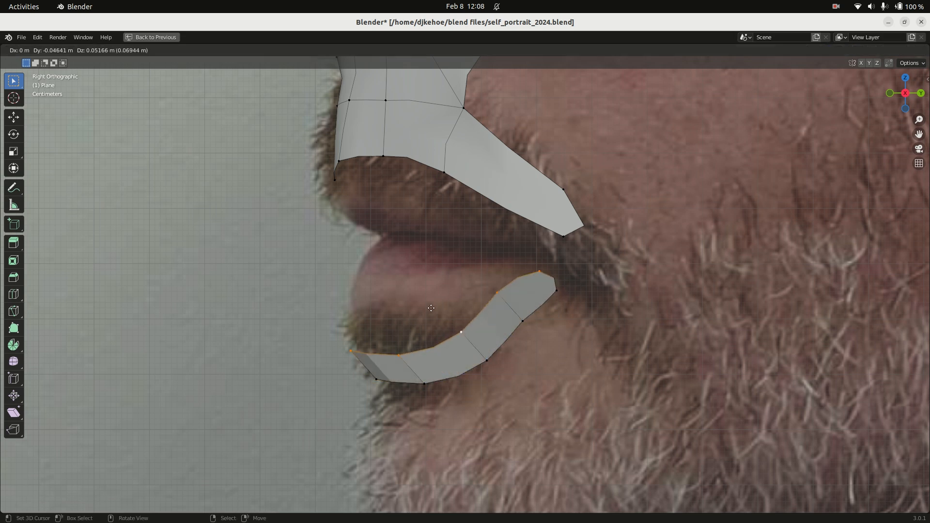
left_click(429, 299)
Lower the two outermost vertices of the extruded lower-lip edge in side view to narrow the strip near the mouth corner
right_click(545, 274)
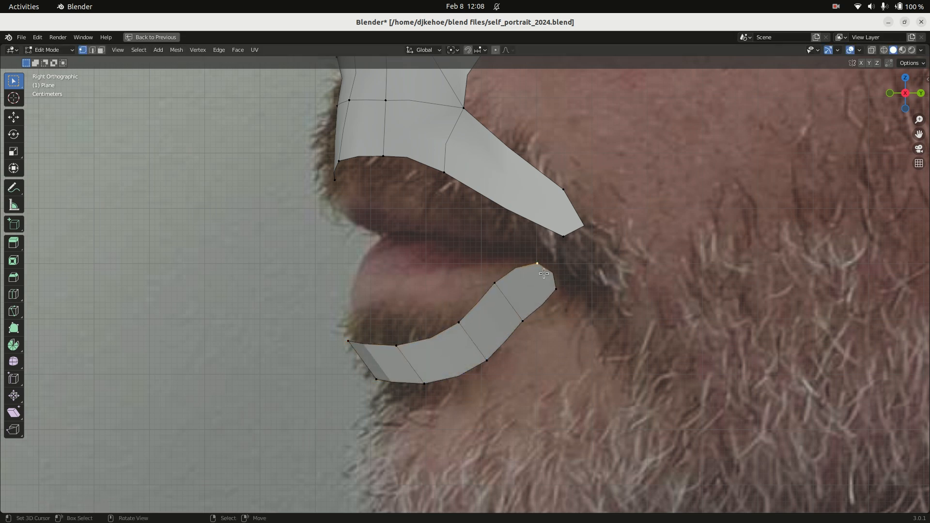
key("g")
left_click(535, 304)
right_click(491, 290)
key("g")
left_click(484, 319)
Raise the three front vertices of the lower-lip strip's upper edge in side view and check the shape from the front
right_click(456, 333)
key("g")
left_click(450, 322)
right_click(392, 348)
key("g")
left_click(384, 315)
right_click(346, 329)
key("g")
left_click(342, 314)
key("KP_1")
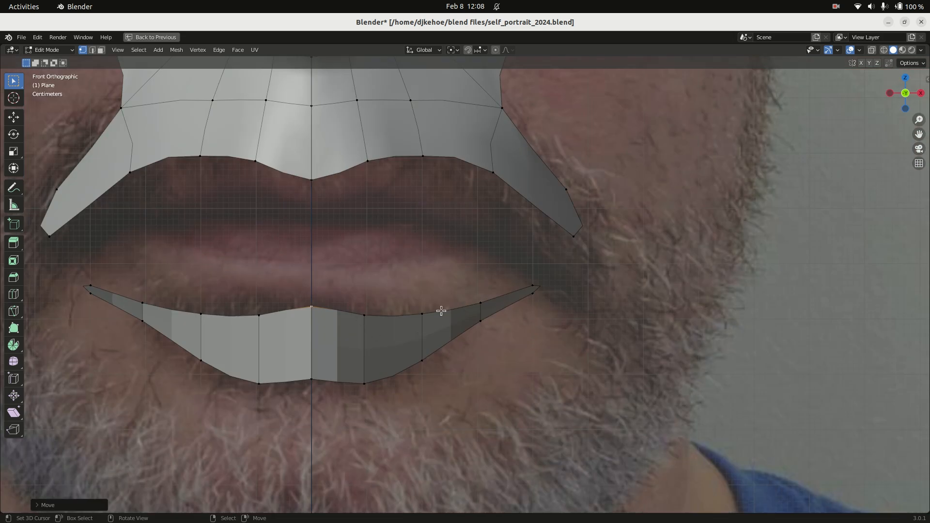
Move the three outer vertices of the lower-lip strip's upper edge up and inward in front view to follow the lip outline
right_click(421, 311)
key("g")
left_click(418, 302)
right_click(475, 304)
key("g")
left_click(462, 291)
right_click(529, 283)
key("g")
left_click(473, 270)
Extrude the strip's entire upper edge upwards in side view to cover the lower lip
key("alt+a")
right_click(438, 291, "alt")
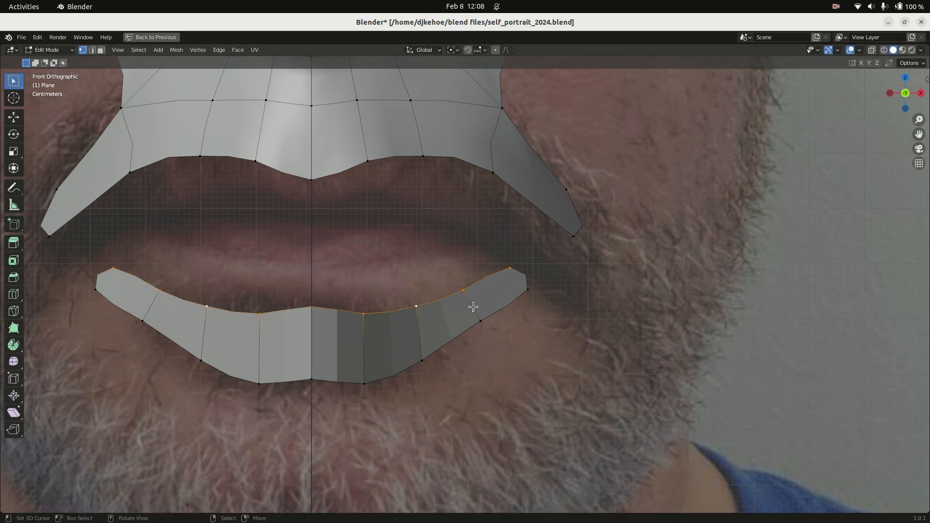
key("KP_3")
key("e")
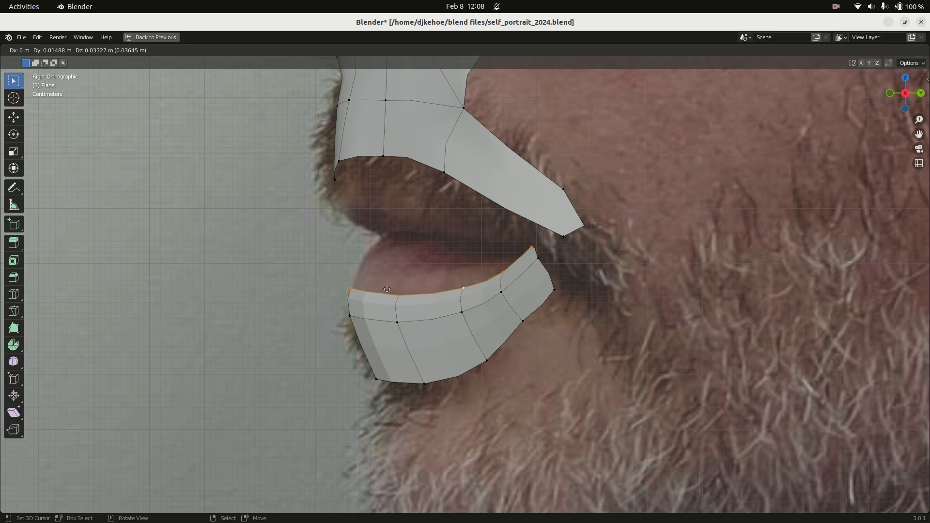
left_click(396, 260)
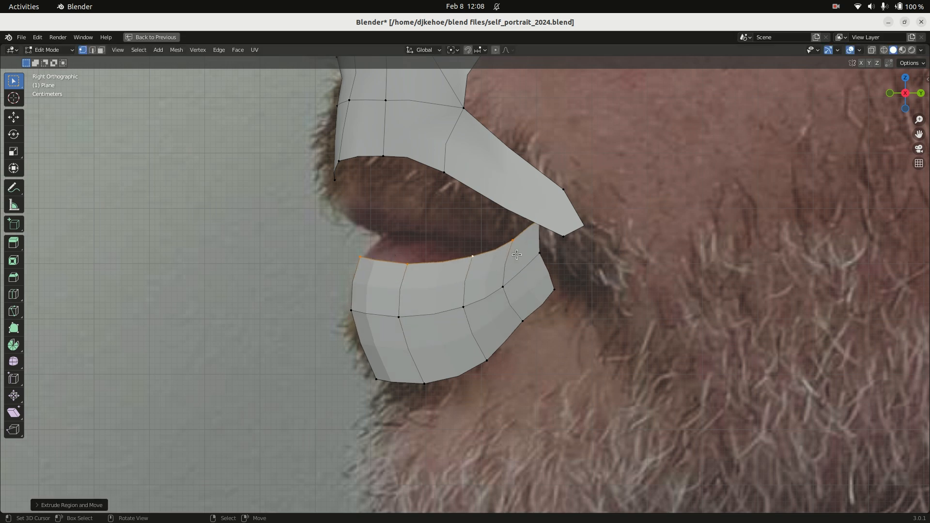
In side view with X-ray on, lower the new row's outermost vertex to the mouth corner and fit its front vertices to the lip line
key("alt+z")
left_click(542, 223)
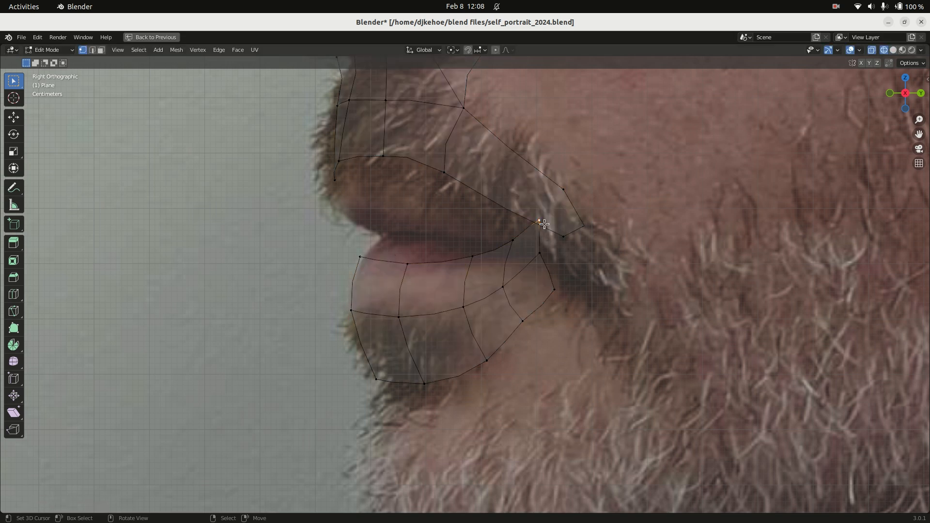
key("g")
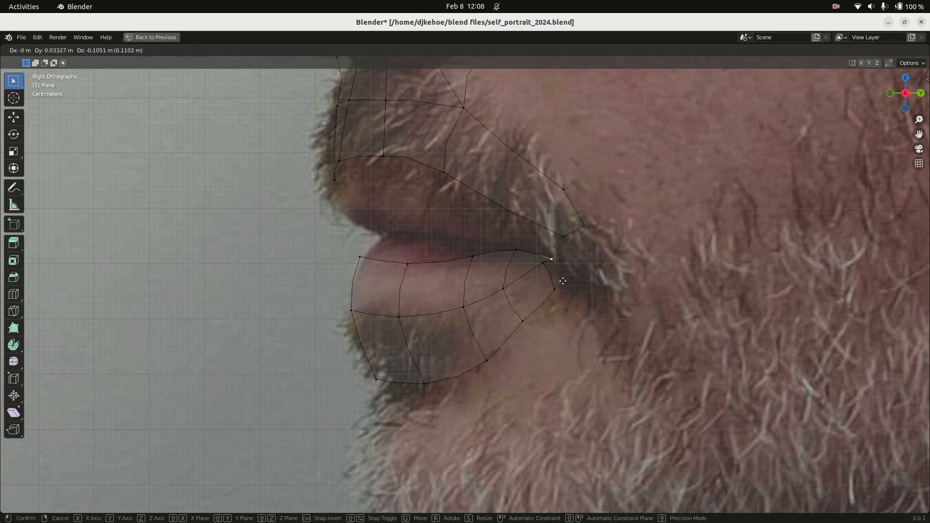
left_click(563, 281)
left_click(473, 255)
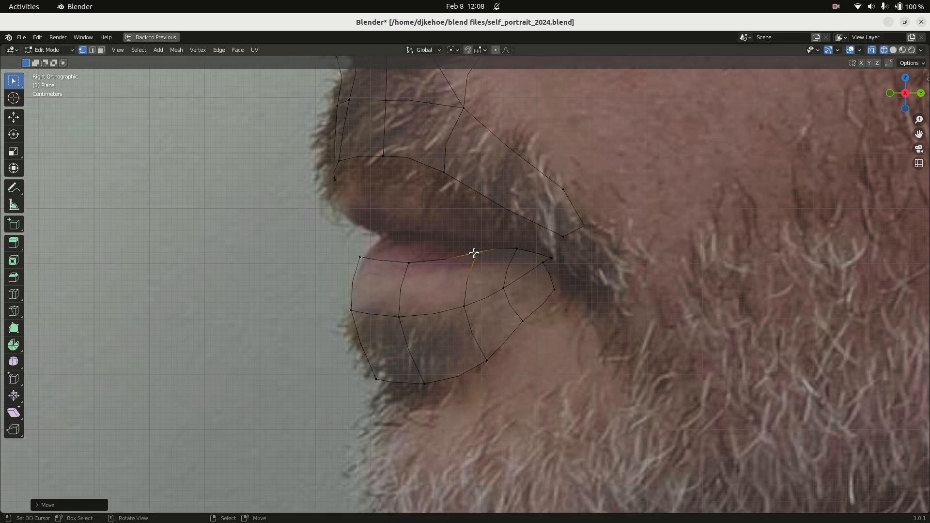
key("g")
left_click(431, 256)
left_click(369, 257)
key("g")
left_click(385, 254)
Raise the front vertices of the lower lip's middle row in side view and lower the middle and bottom rows' corner vertices
left_click(353, 309)
key("g")
left_click(337, 289)
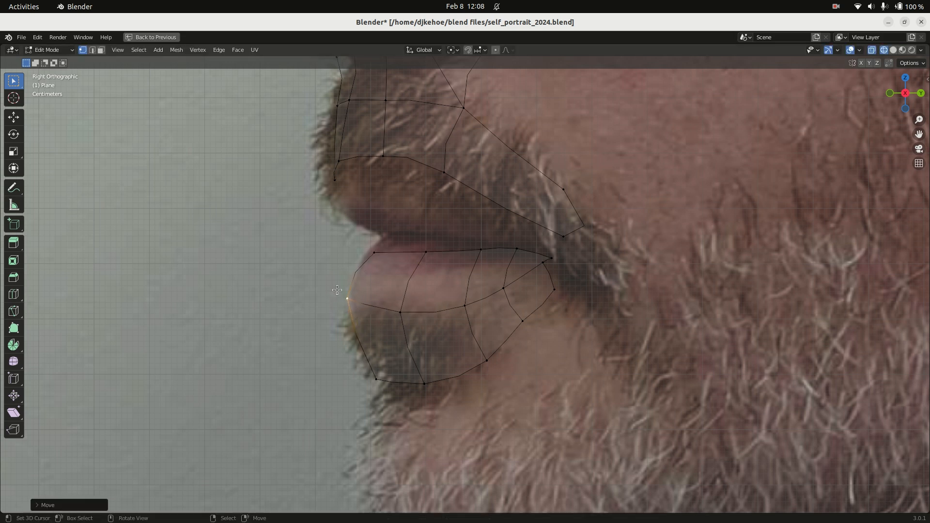
right_click_drag(400, 308, 393, 294)
right_click_drag(481, 306, 479, 300)
left_click(554, 290)
key("g")
left_click(562, 299)
left_click(543, 263)
key("g")
left_click(556, 286)
Examine the lower-lip mesh from the front, side and top against the rest of the face
key("KP_1")
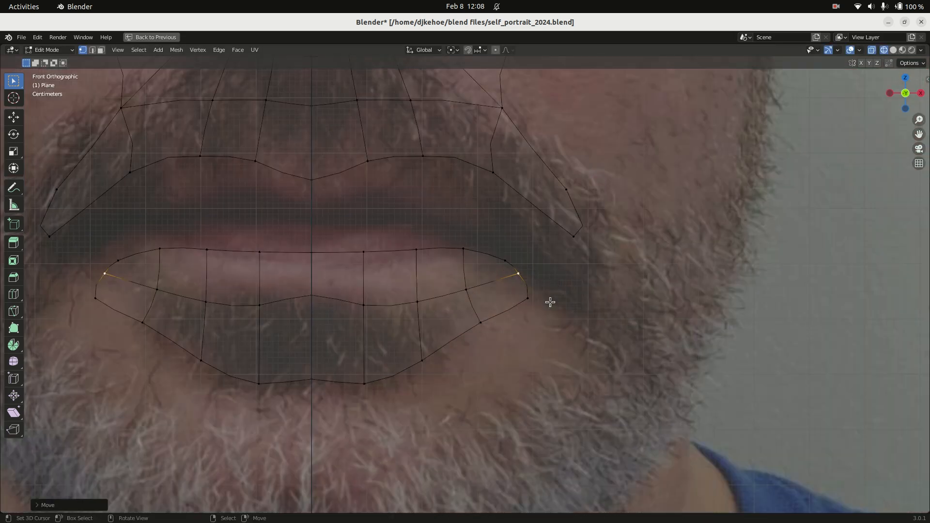
key("alt+z")
middle_click_drag(498, 349, 365, 320)
key("KP_3")
key("KP_1")
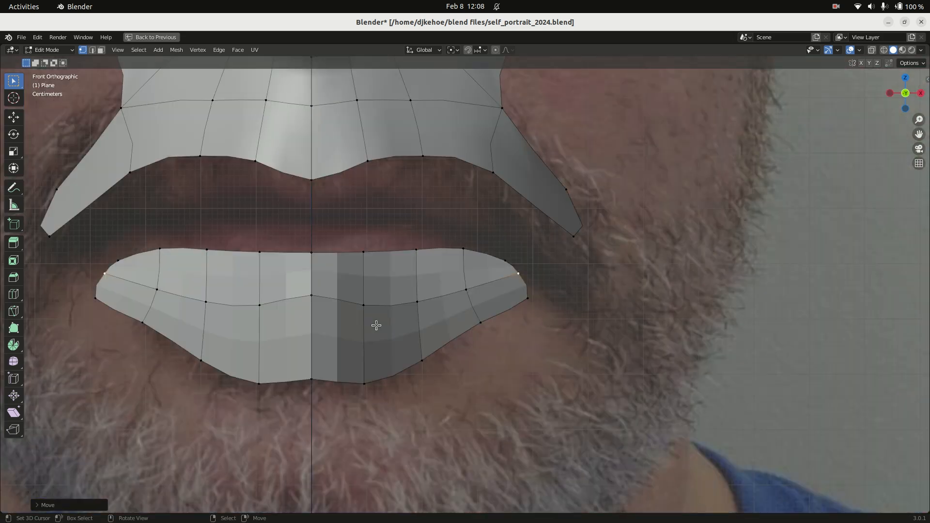
scroll(514, 331, "down", 4)
middle_click_drag(528, 331, 495, 380)
key("KP_7")
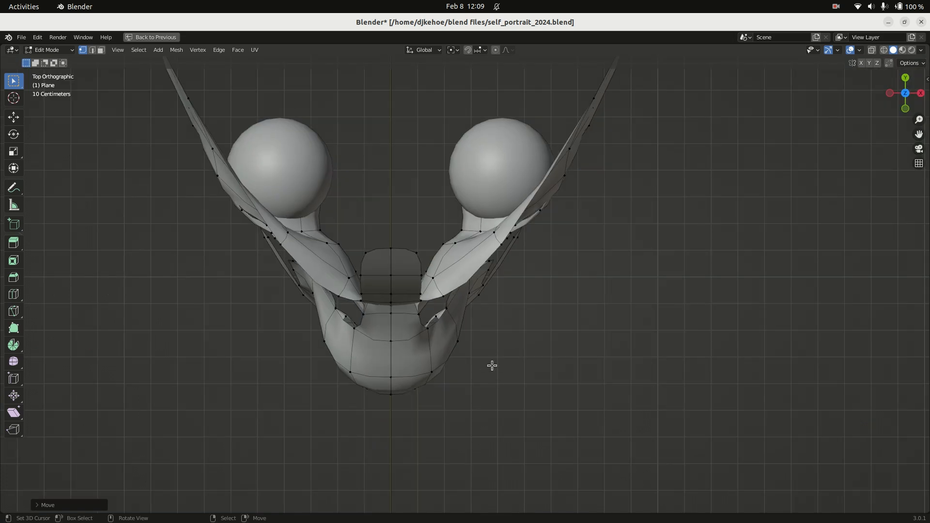
key("KP_1")
key("KP_7")
middle_click_drag(484, 419, 547, 301)
key("KP_1")
scroll(492, 243, "down", 4)
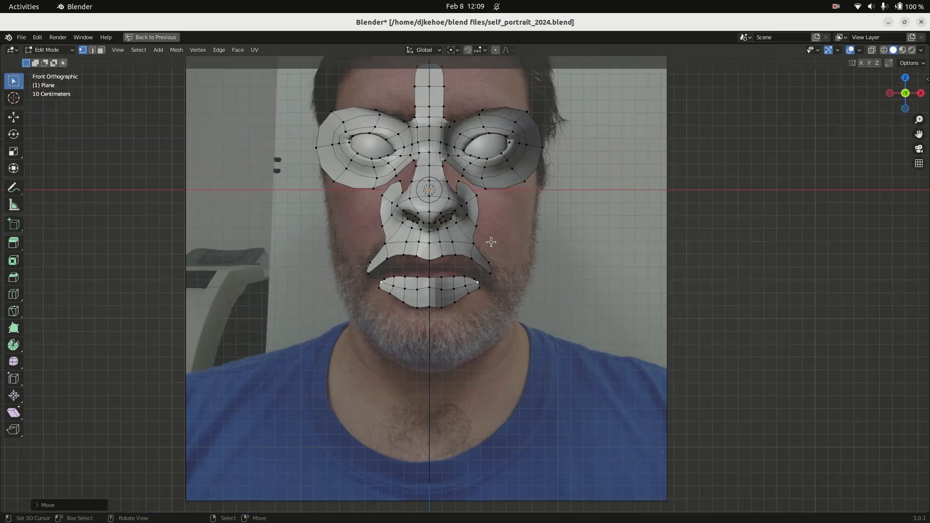
scroll(490, 232, "up", 5)
scroll(471, 212, "up", 1)
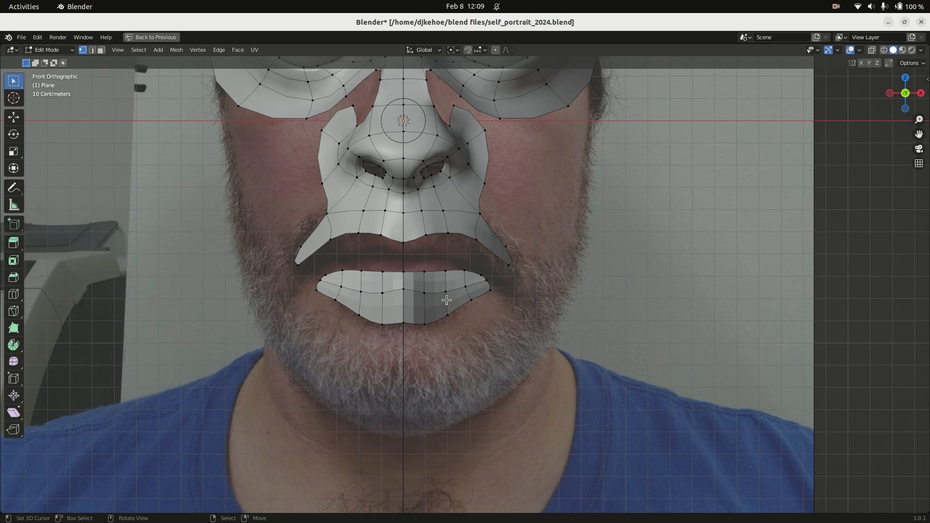
Apply smooth shading to all faces of the face mesh
key("a")
left_click(238, 50)
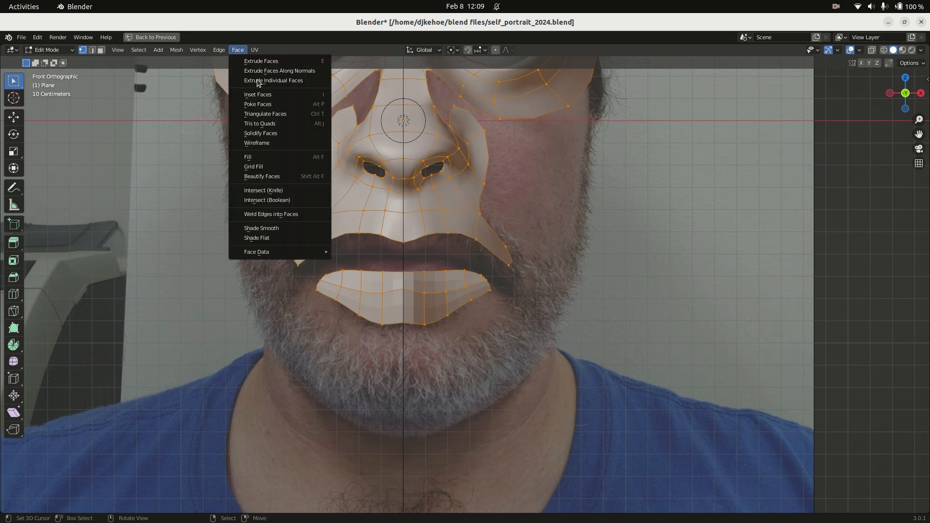
left_click(293, 231)
scroll(528, 290, "up", 3)
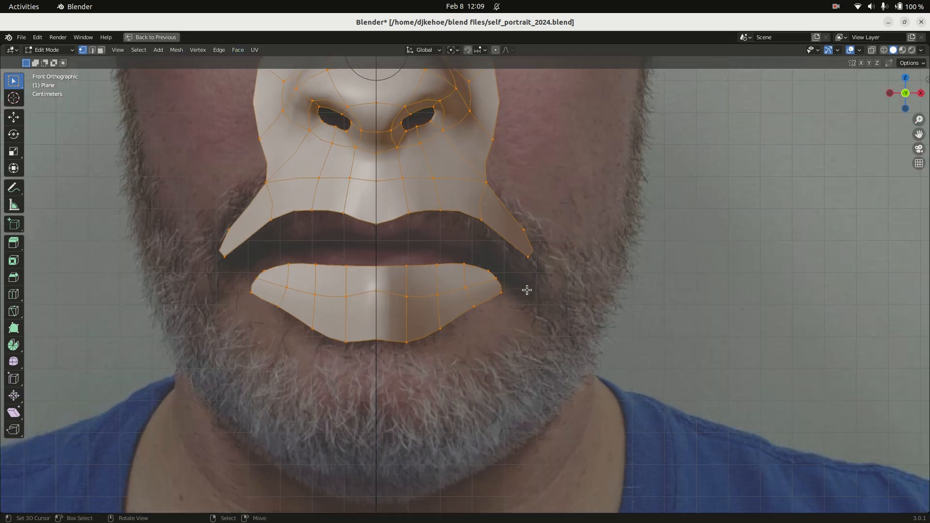
Extrude the bottom edge of the upper-lip strip downwards in front view over the upper lip
key("alt+a")
left_click(418, 210, "alt")
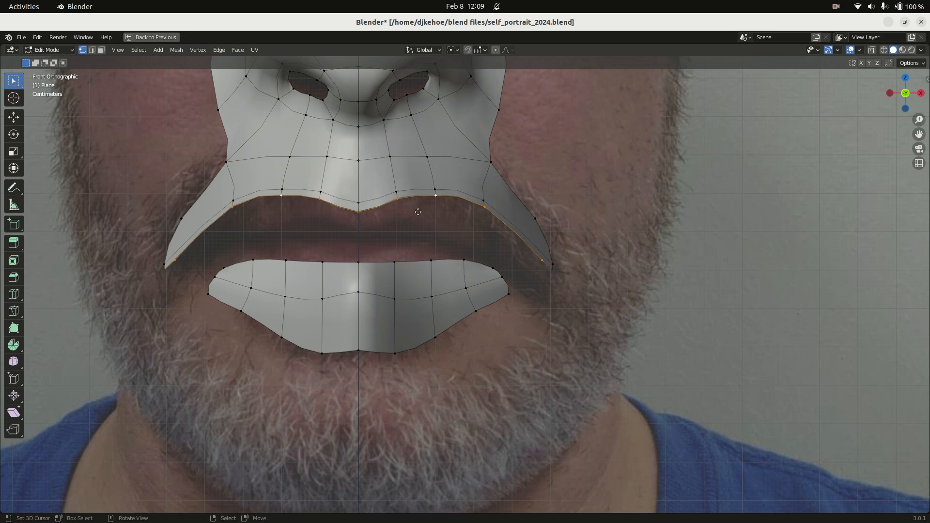
key("g")
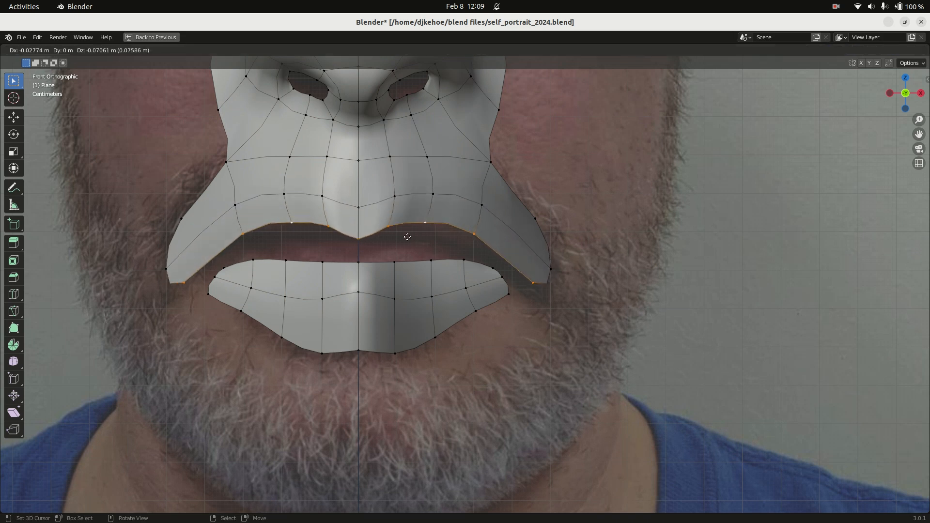
left_click(402, 236)
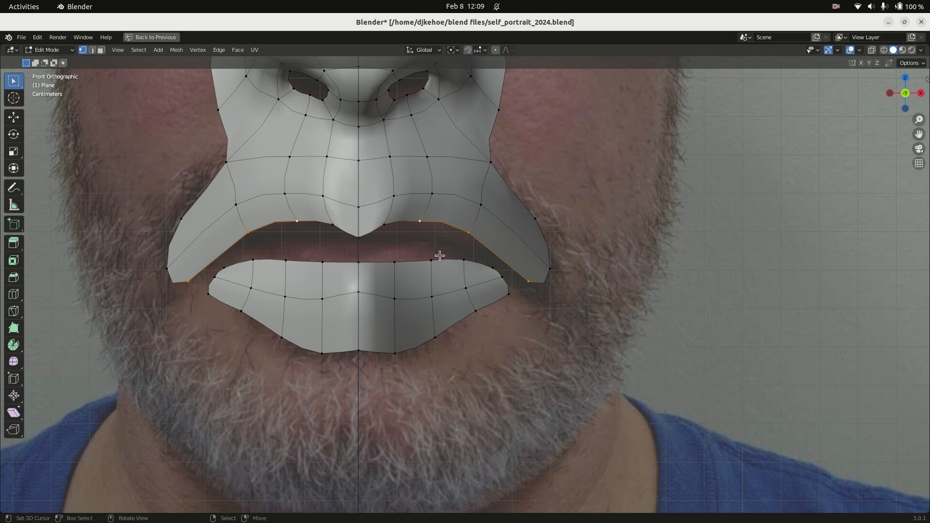
Shift the new upper-lip edge inward and down, except its centre vertex, and pull the outer corner vertices up and inward
key("g")
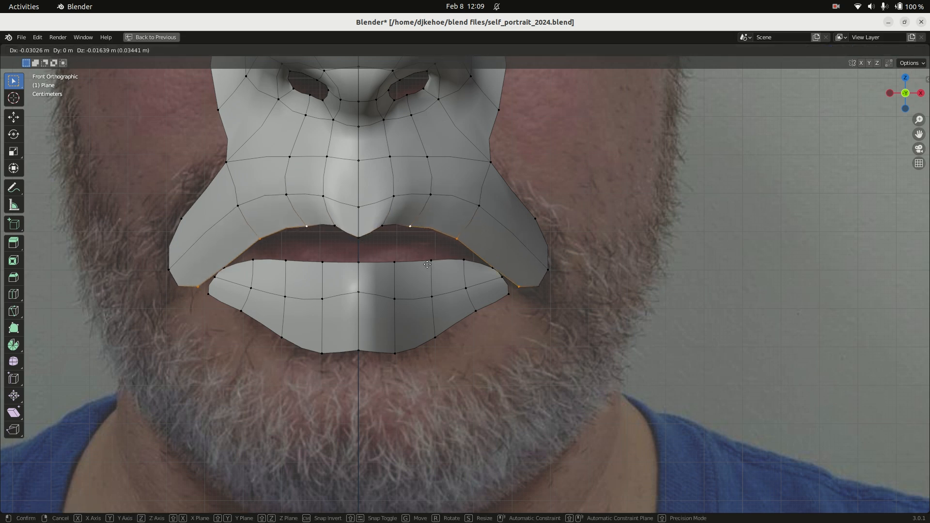
left_click(427, 265)
left_click(549, 275)
key("g")
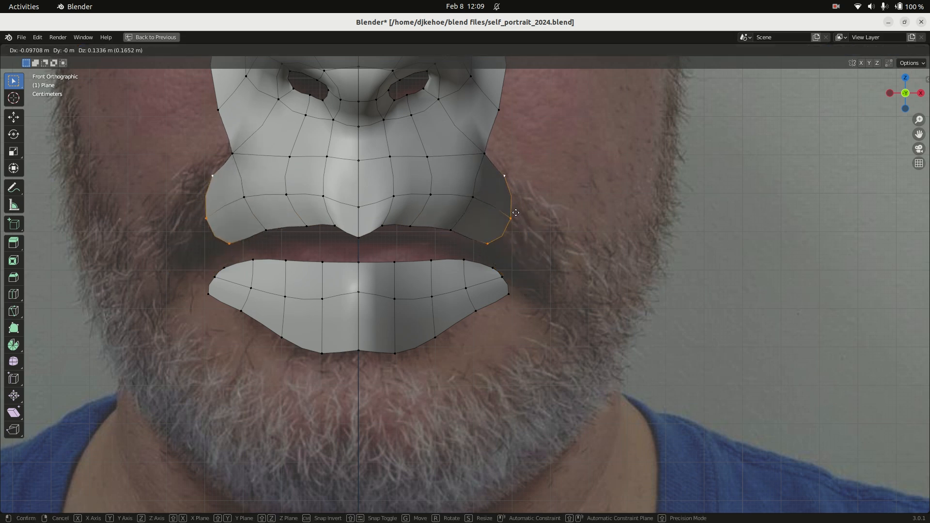
left_click(516, 212)
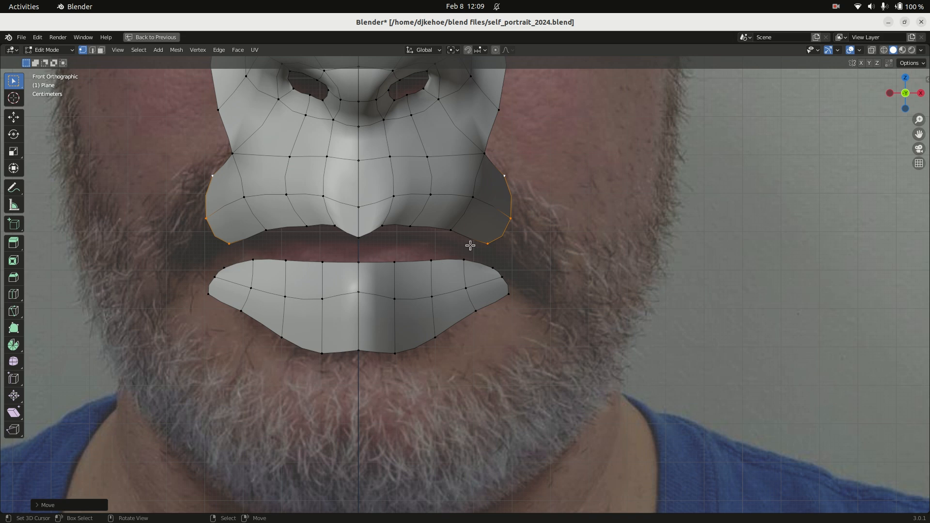
Raise the outermost vertex of the lower lip's top row in front view to round the mouth corner
scroll(504, 250, "up", 5)
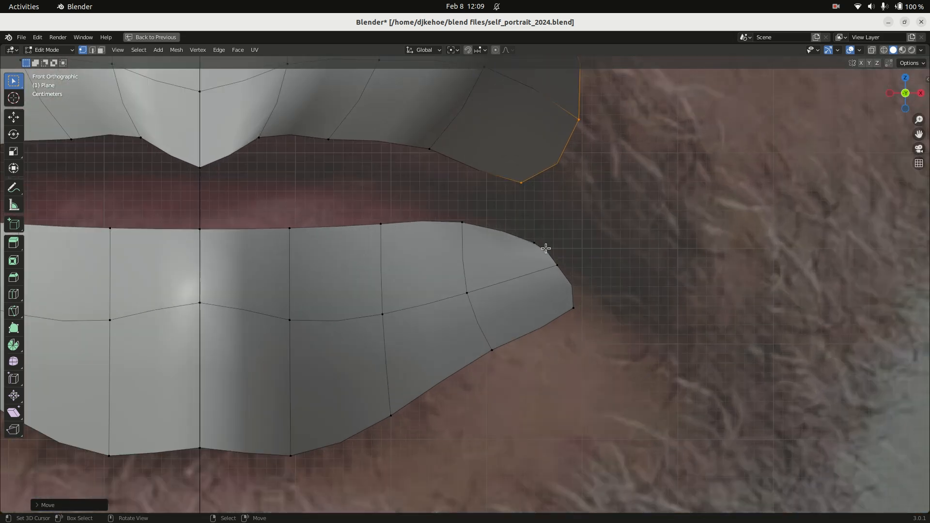
left_click(548, 245)
key("g")
left_click(547, 224)
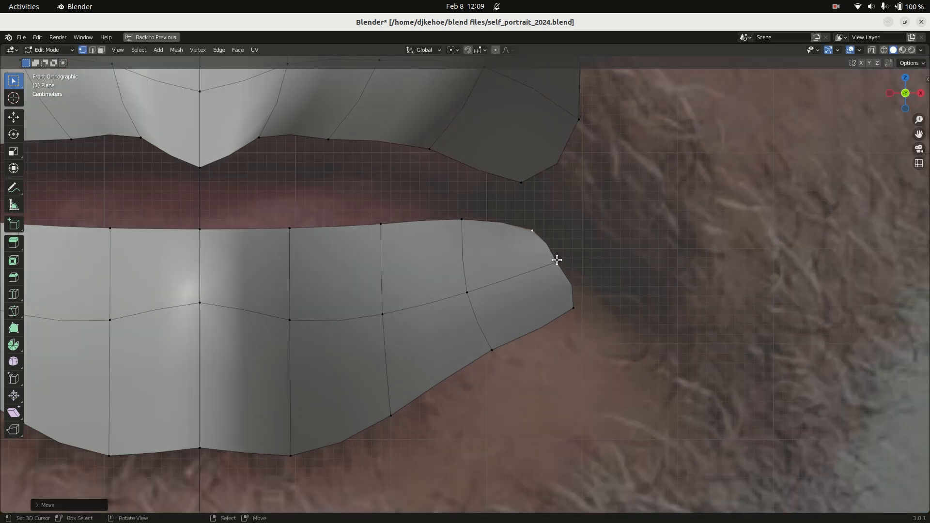
left_click(557, 261)
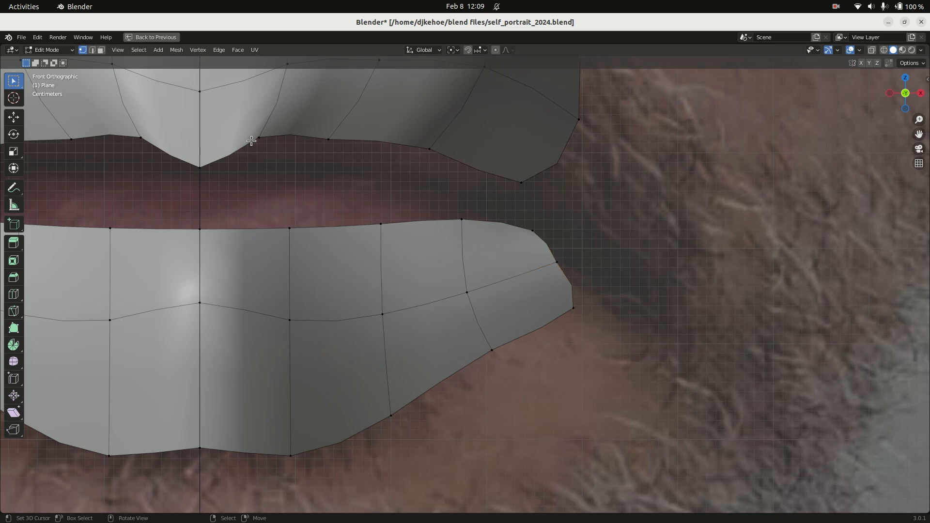
In wireframe side view, fit the upper lip's two centre-line vertices to the profile, moving the bottom one back to the lip line
key("KP_3")
key("shift+z")
middle_click_drag(293, 127, 336, 212, "shift")
right_click(287, 180)
key("g")
left_click(311, 183)
right_click(280, 257)
key("g")
left_click(332, 235)
Lower and move back the remaining vertices of the upper lip's bottom edge in side view, and lower its corner vertex
right_click(299, 223)
key("g")
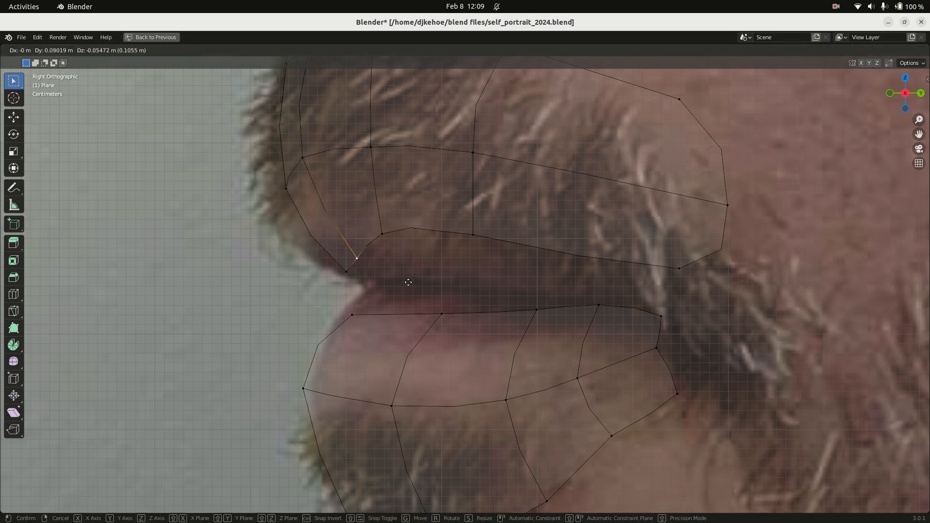
left_click(451, 289)
right_click(492, 244)
key("g")
left_click(576, 293)
right_click(699, 277)
key("g")
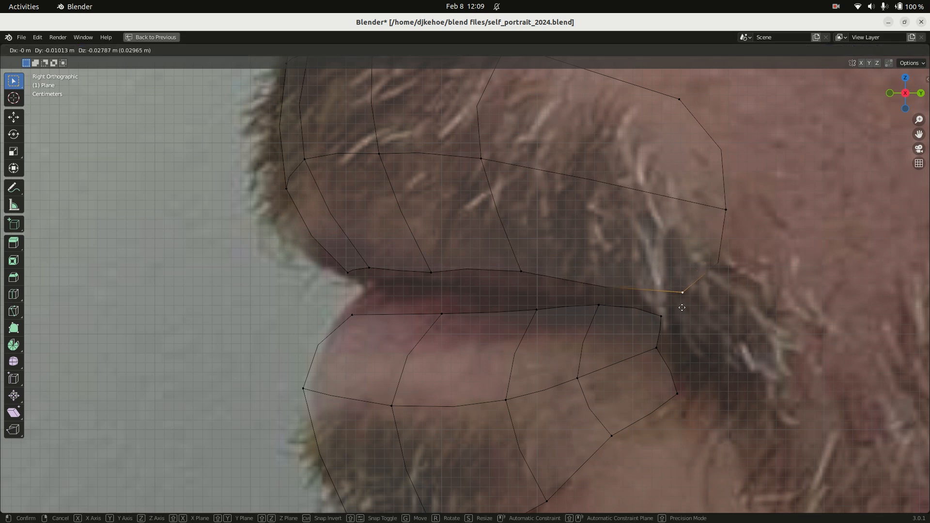
left_click(692, 293)
Select both lip strips in side view and rotate them by about 9.5° in top view to flatten the mouth's curve
scroll(523, 240, "down", 2)
key("KP_1")
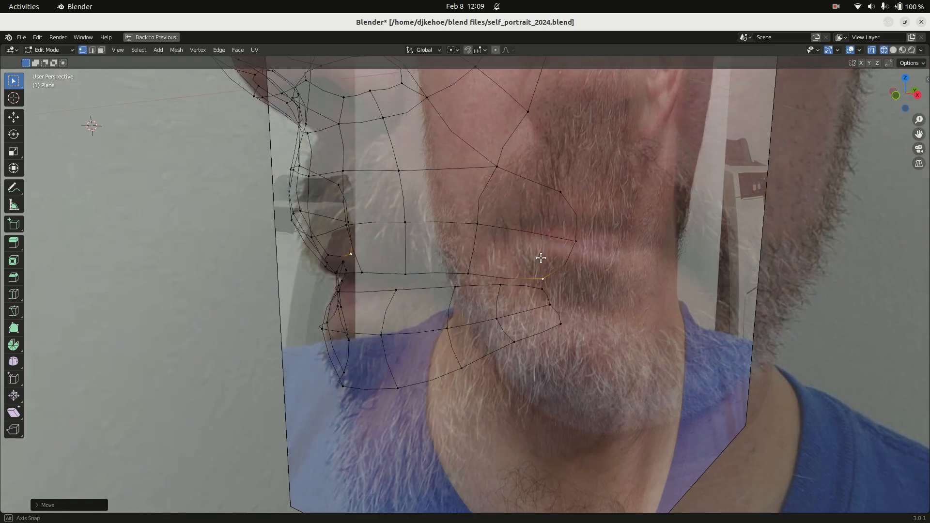
scroll(455, 197, "down", 6)
key("KP_7")
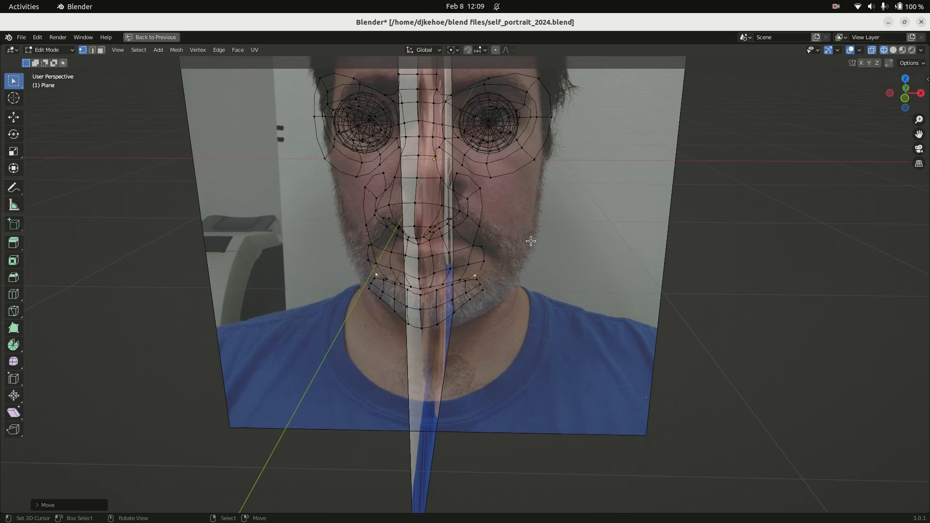
scroll(482, 295, "up", 3)
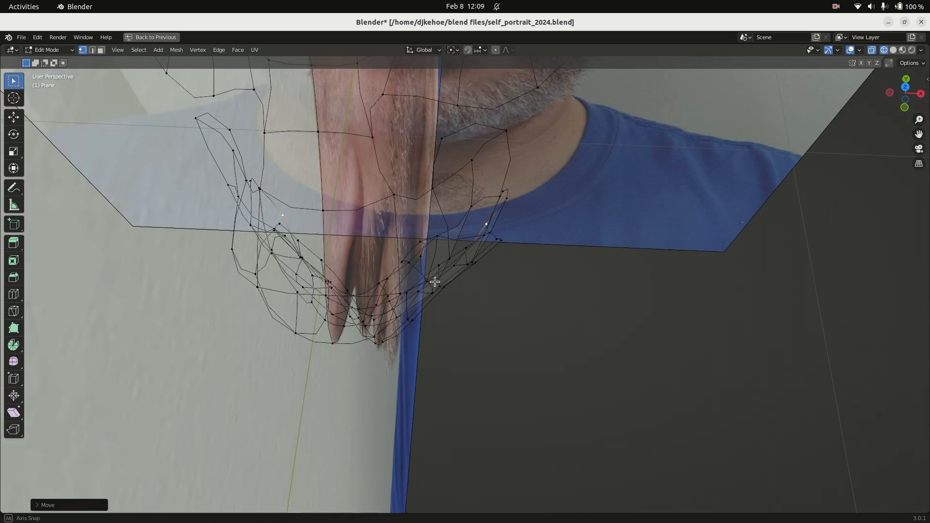
key("KP_3")
key("alt+z")
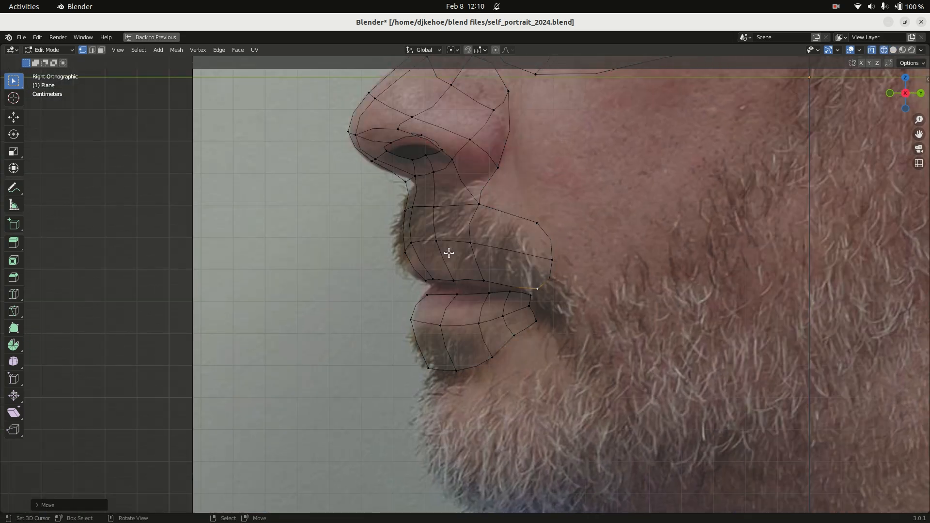
left_click_drag(588, 192, 348, 401)
key("KP_7")
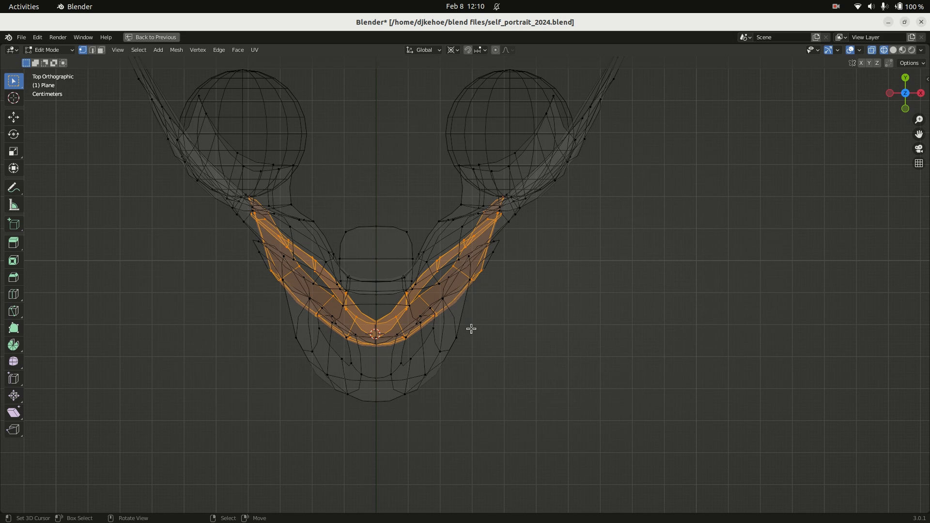
key("r")
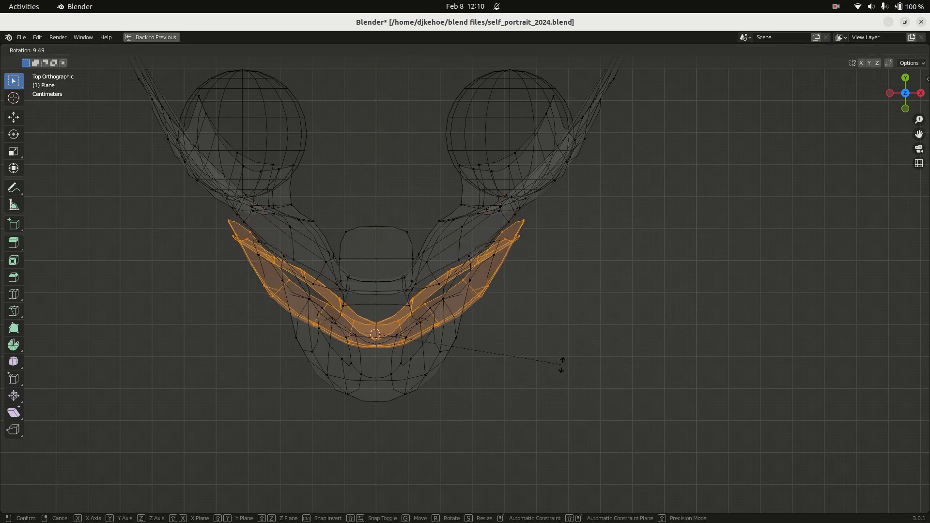
left_click(561, 363)
Merge the upper lip's bottom corner vertex with the lower lip's top corner vertex to join the lips at the mouth corner
key("KP_3")
key("KP_1")
middle_click_drag(561, 347, 511, 286)
scroll(482, 262, "up", 3)
scroll(490, 278, "up", 4)
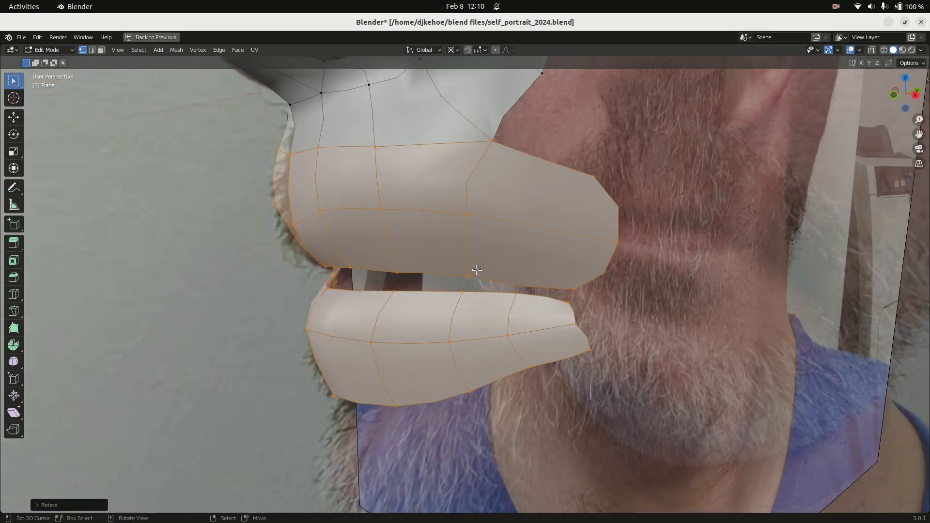
left_click(596, 295)
right_click(625, 304)
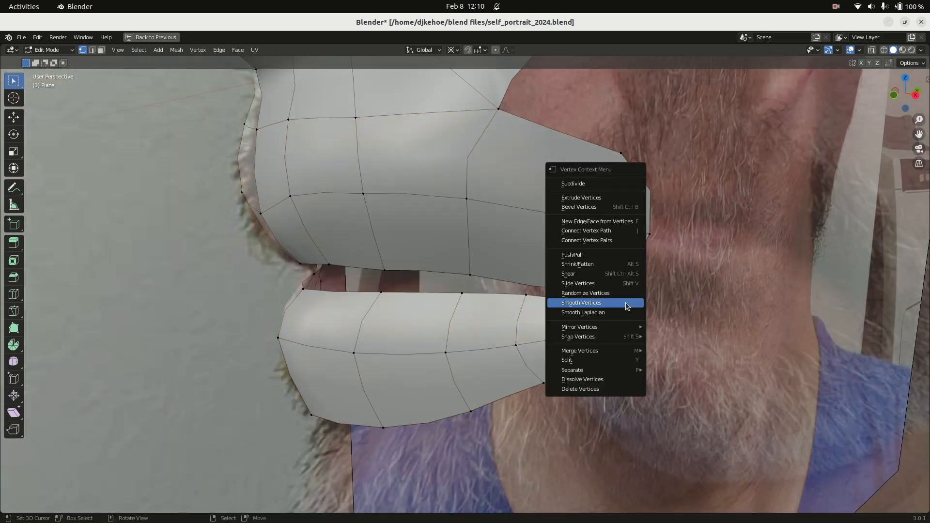
mouse_move(619, 329)
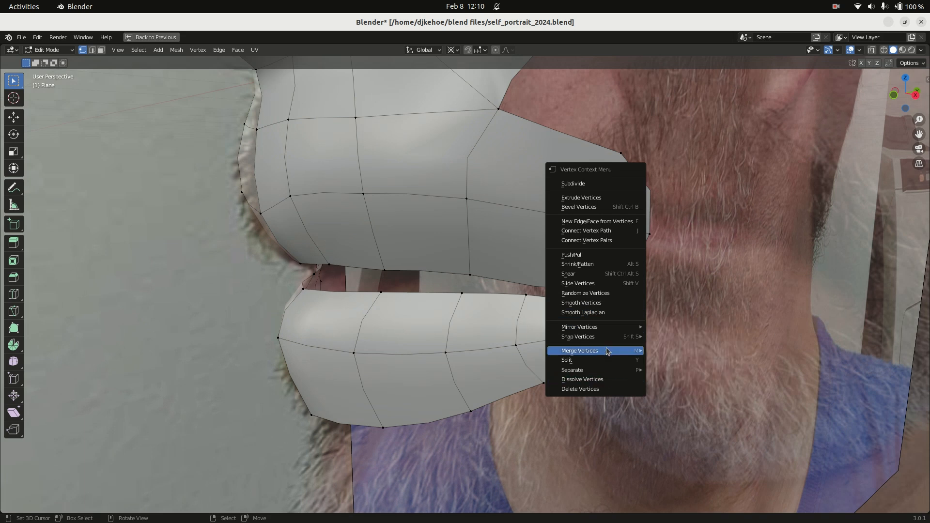
left_click(674, 345)
left_click(604, 338)
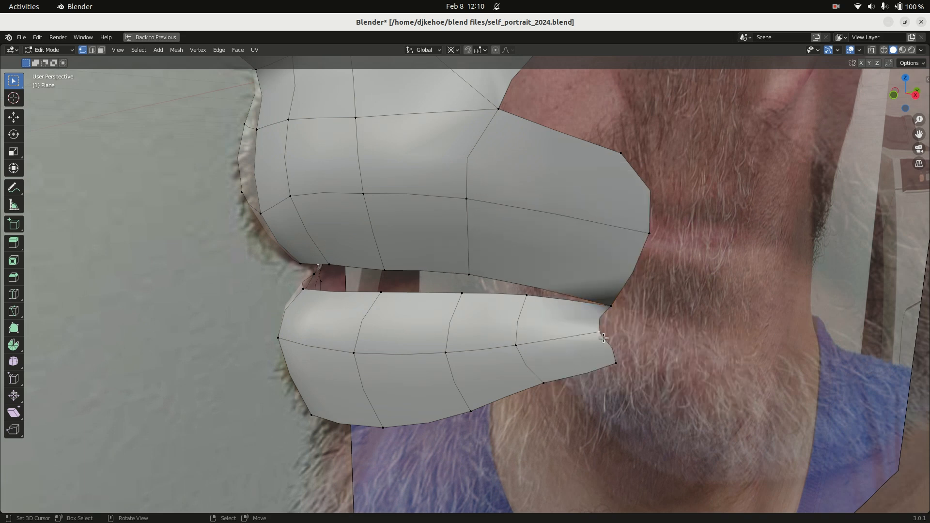
Try moving the lower lip's bottom corner vertex and the upper lip's middle rear vertex in side view
key("KP_3")
key("g")
left_click(624, 374)
right_click(565, 368)
key("g")
left_click(608, 391)
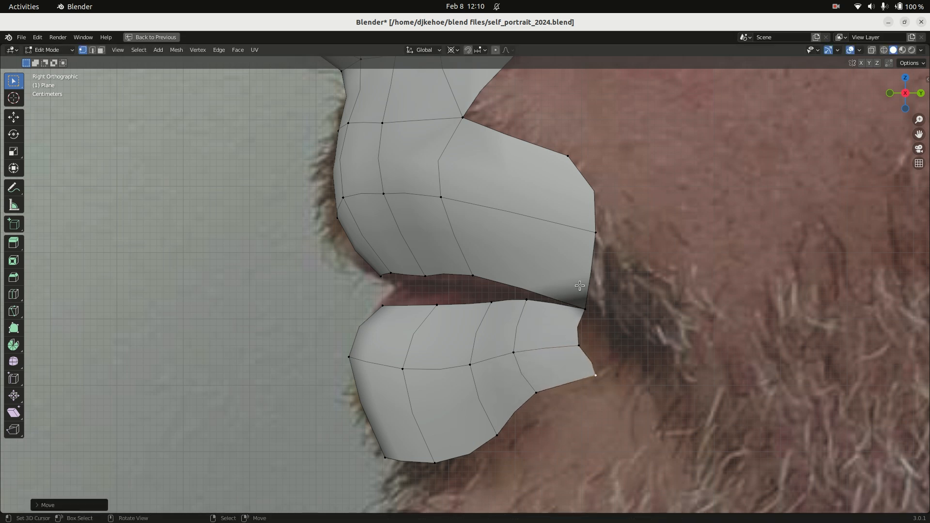
right_click(598, 251)
key("g")
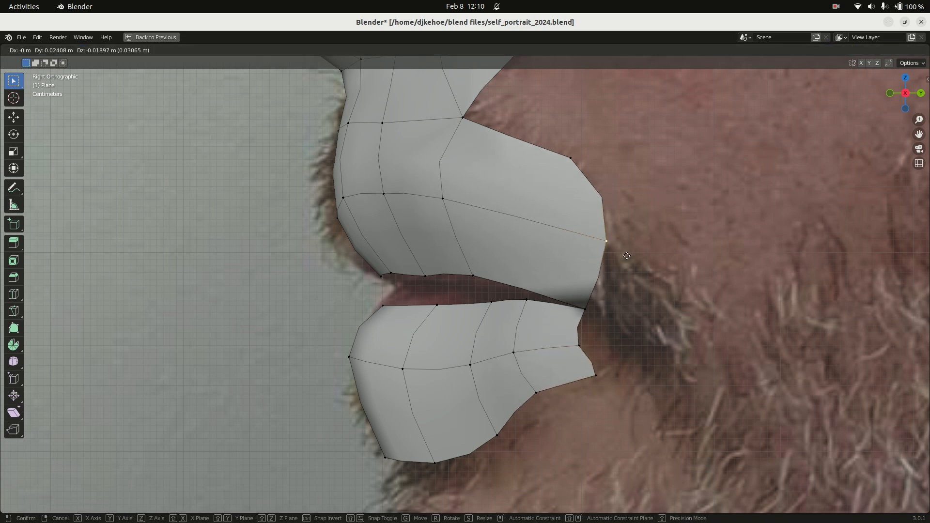
left_click(627, 256)
Undo the recent corner vertex moves and the merge joining the lips at the mouth corner
key("ctrl+z")
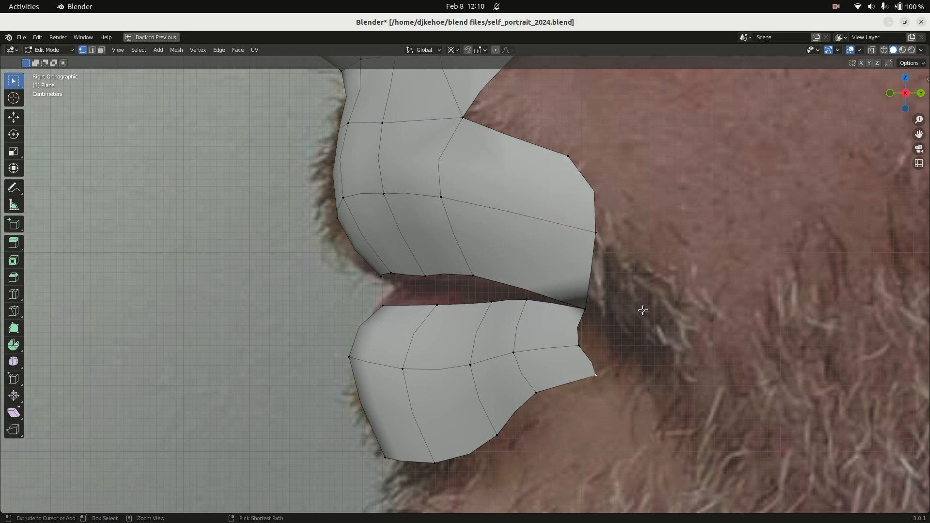
key("ctrl+z")
key("ctrl+z")
key("ctrl+z")
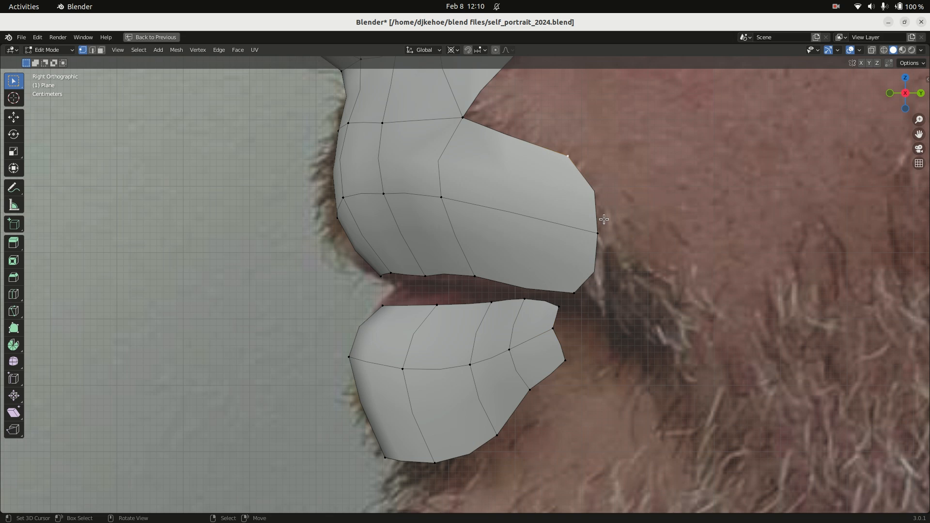
Move the upper lip's top rear vertex back and down, and its middle rear vertex slightly forward in side view
key("g")
left_click(630, 246)
key("g")
left_click(578, 244)
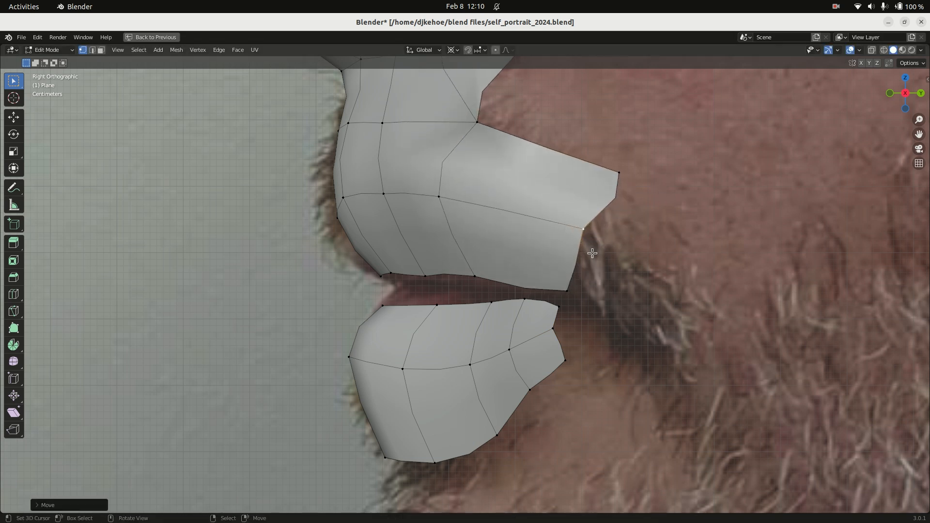
Extrude the upper lip's three rear edge vertices backward, then rotate and lower them toward the mouth corner
left_click(568, 291, "shift")
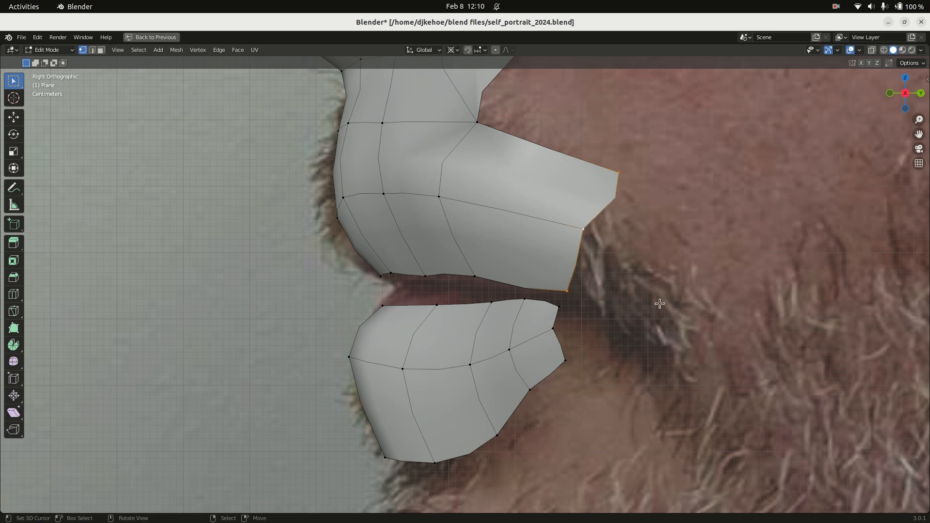
key("e")
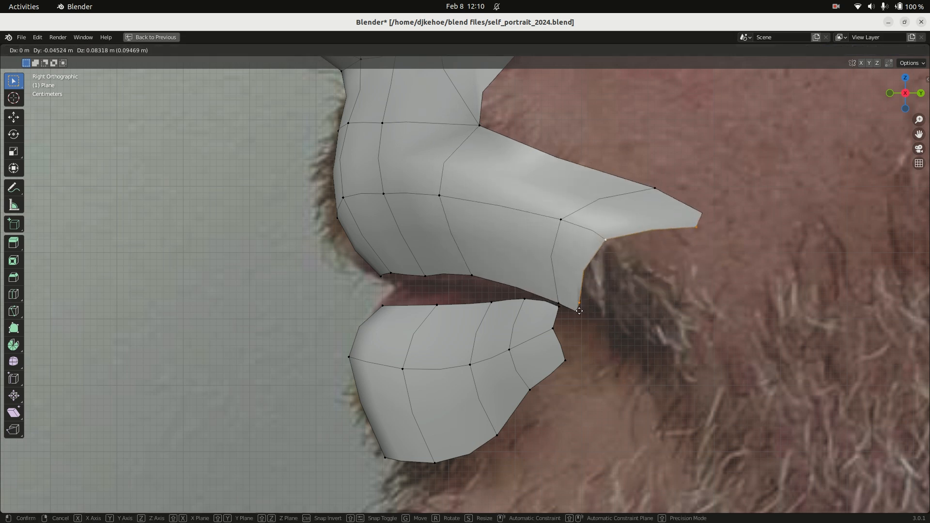
left_click(630, 292)
key("r")
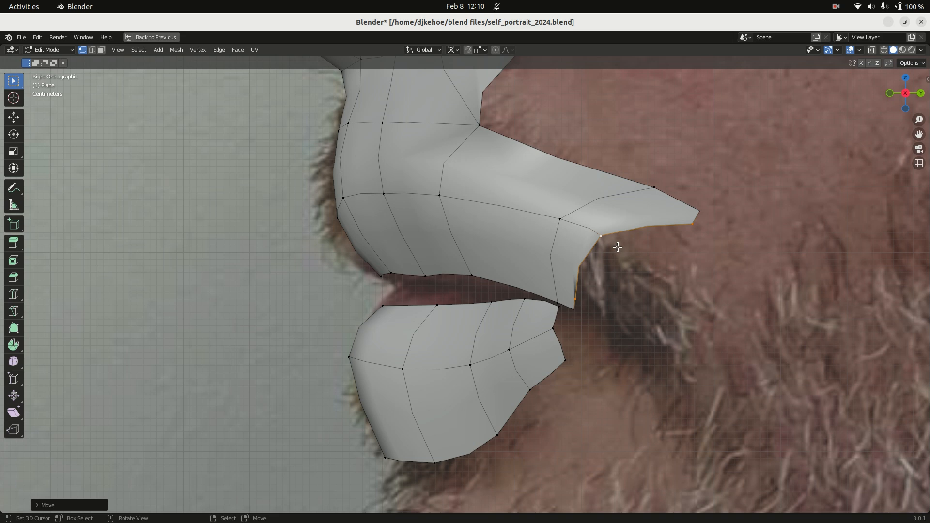
key("comma")
key("g")
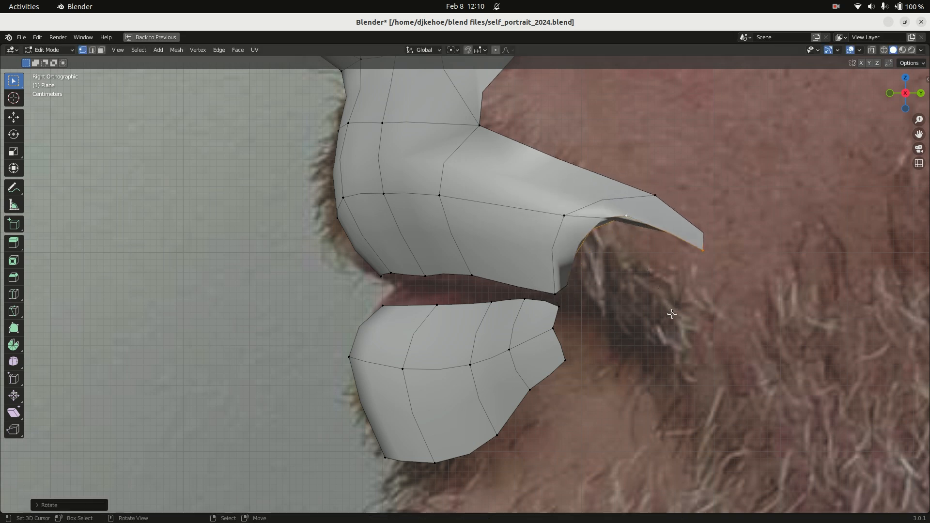
left_click(655, 309)
Extrude the lower lip's three rear edge vertices backward, then rotate and move them up toward the upper lip's new edge
left_click(559, 306)
left_click(553, 328, "shift")
left_click(565, 360, "shift")
key("e")
left_click(590, 364)
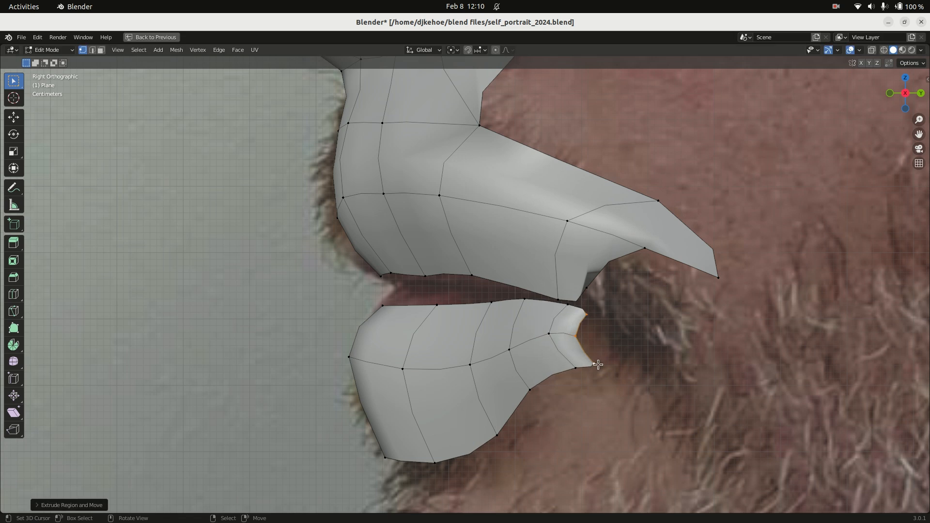
key("r")
left_click(649, 332)
key("g")
left_click(667, 331)
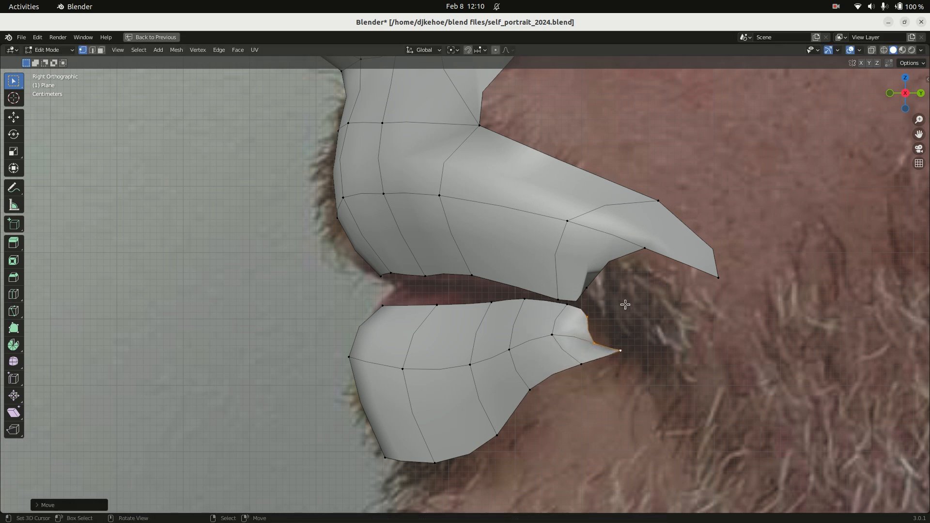
Merge the three facing vertex pairs of the upper and lower lip extrusions at center to close the mouth corner
right_click(596, 291)
right_click(592, 316, "shift")
key("w")
mouse_move(637, 310)
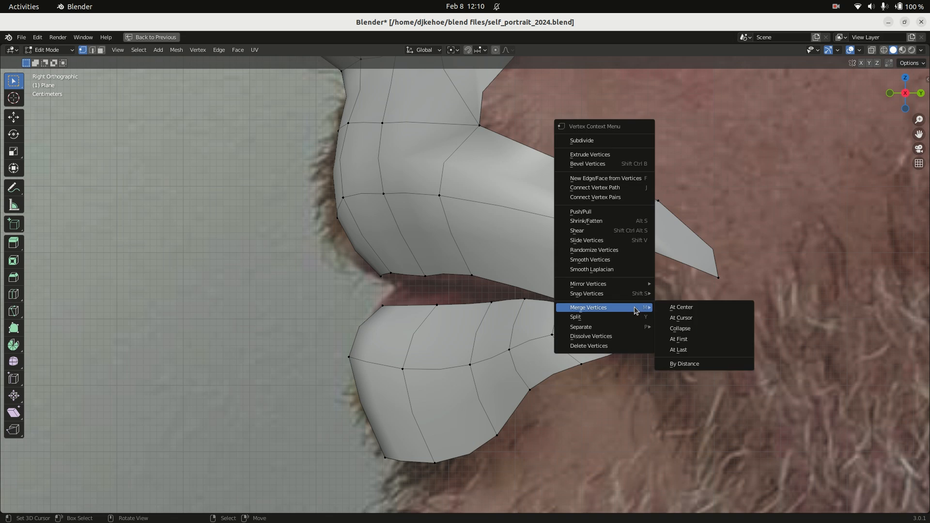
left_click(702, 319)
key("w")
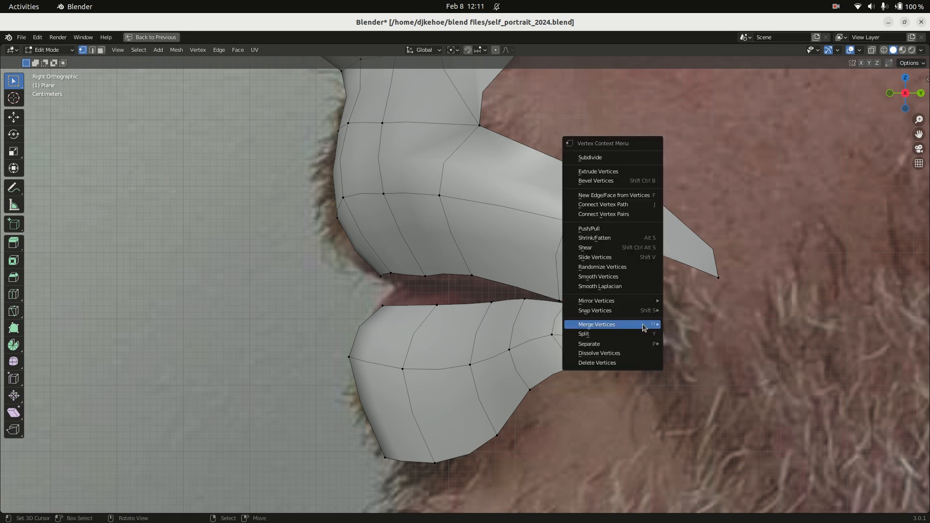
mouse_move(644, 328)
left_click(689, 324)
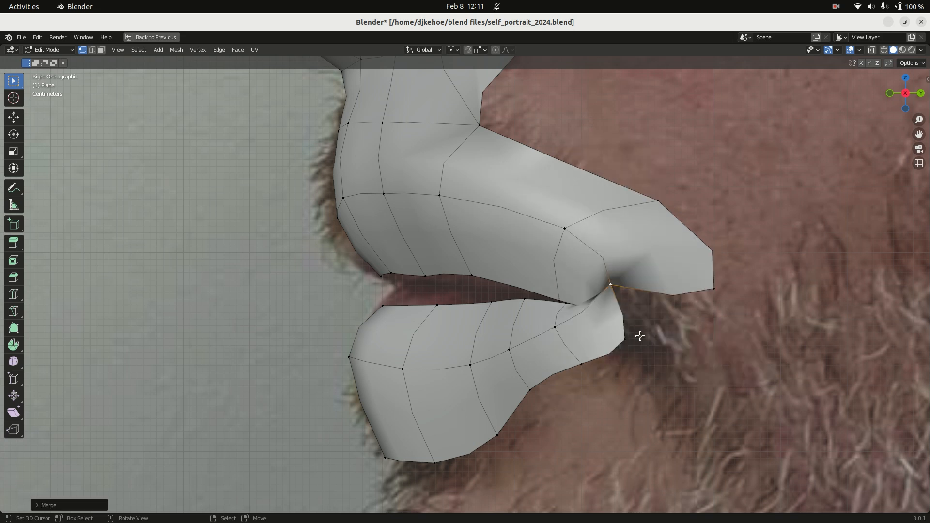
key("w")
mouse_move(698, 322)
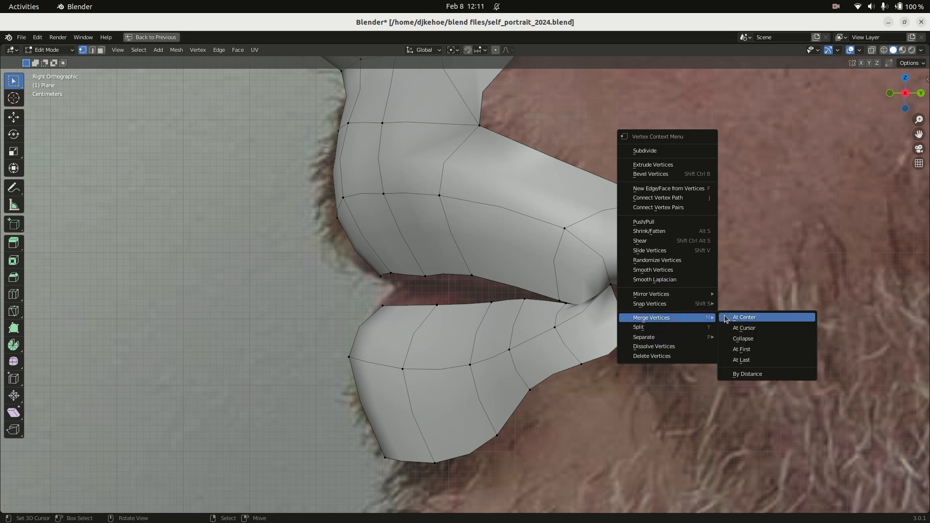
left_click(732, 317)
In wireframe side view, reposition the merged vertices near the inner mouth corner to fit the reference photo
key("alt+z")
left_click(607, 289)
key("g")
left_click(588, 311)
key("g")
left_click(588, 293)
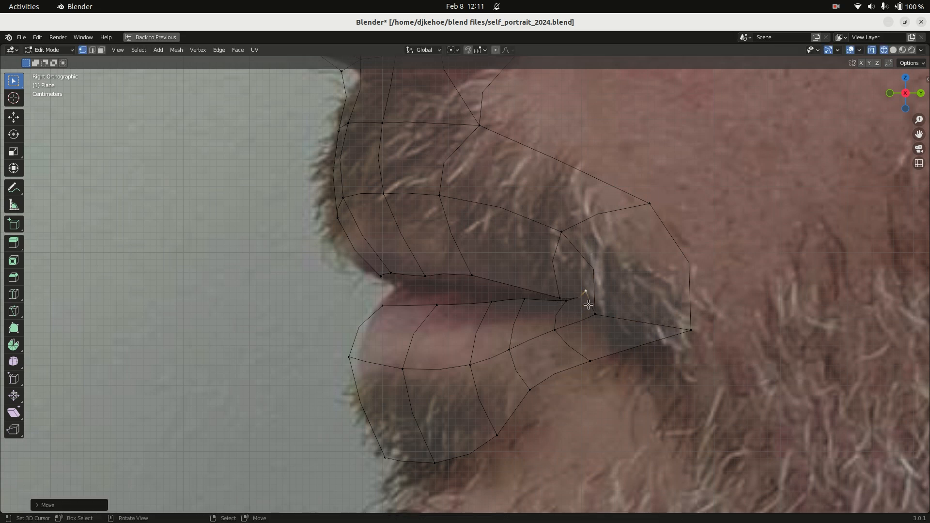
key("alt+z")
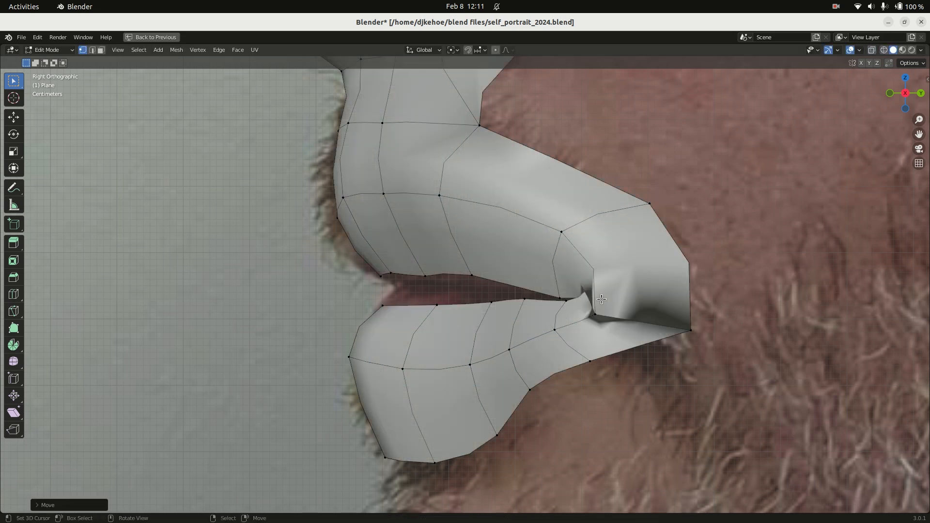
Recalculate the normals of the entire face mesh and check the joined lips in front view
key("a")
key("shift+n")
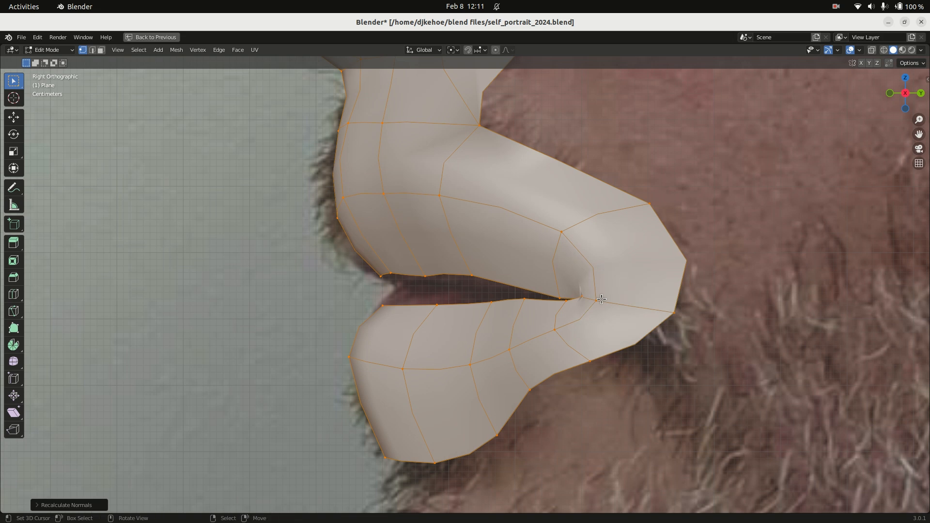
mouse_move(480, 268)
middle_mouse_down()
mouse_move(572, 276)
mouse_move(611, 307)
mouse_move(606, 291)
middle_mouse_up()
key("KP_1")
scroll(349, 309, "down", 3)
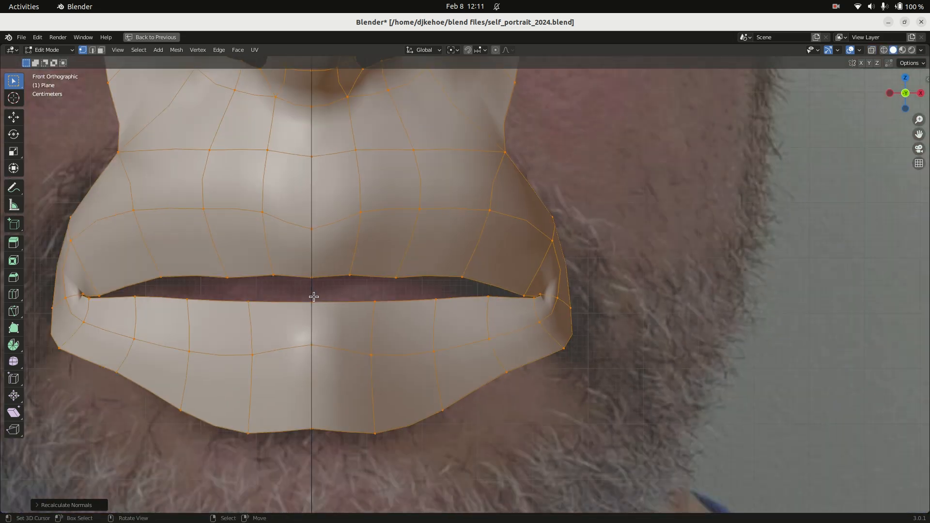
Select the edge loop around the mouth opening and extrude it in place
key("KP_3")
key("alt+a")
key("g")
left_click(420, 292)
right_click(446, 309)
key("alt+a")
right_click(450, 280, "alt")
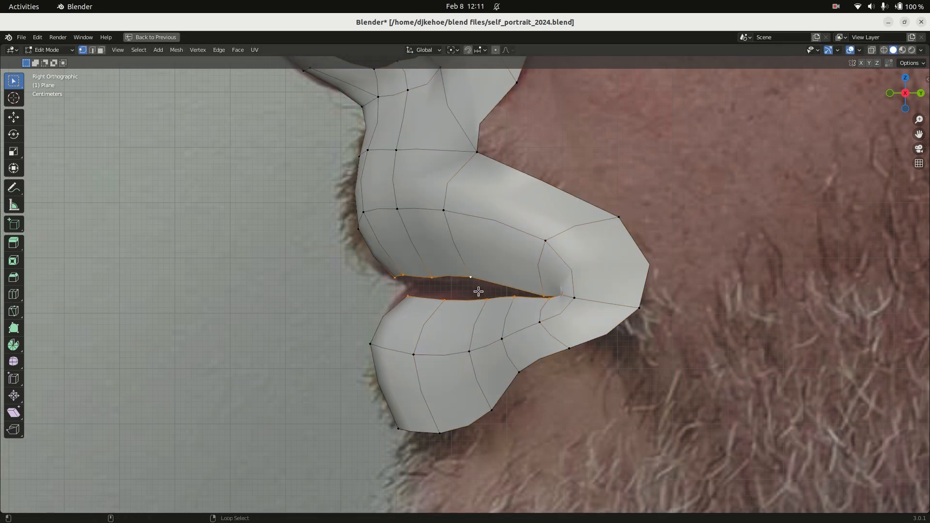
key("e")
right_click(631, 347)
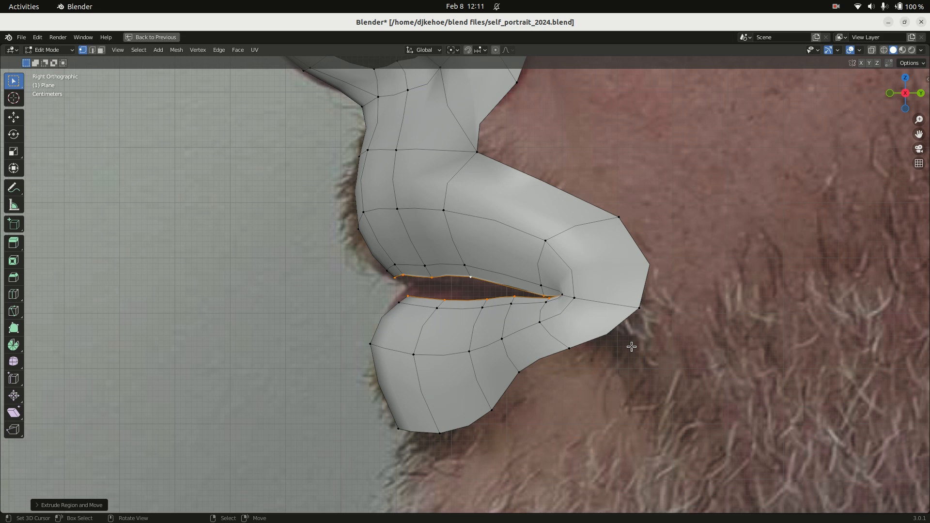
In front view, scale the extruded mouth loop down slightly and shift it inward by about 0.05 m
key("KP_1")
key("s")
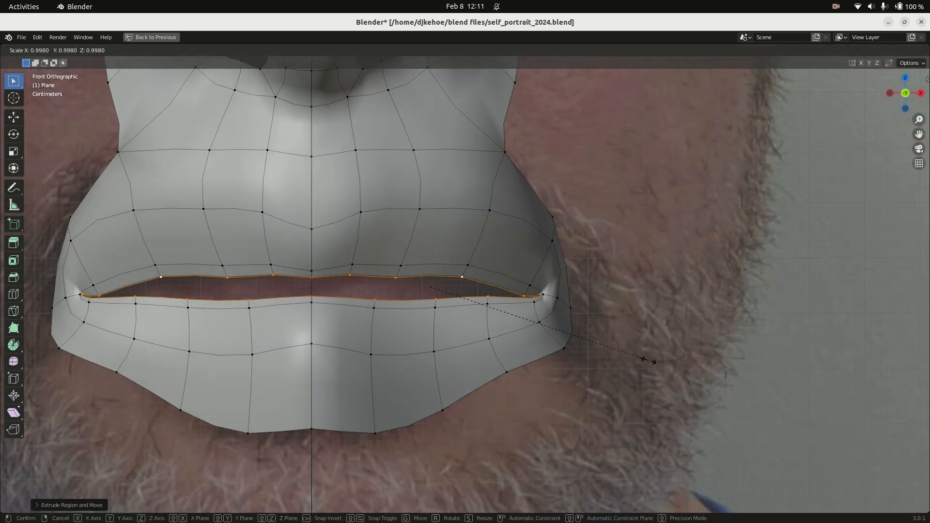
left_click(598, 350)
key("g")
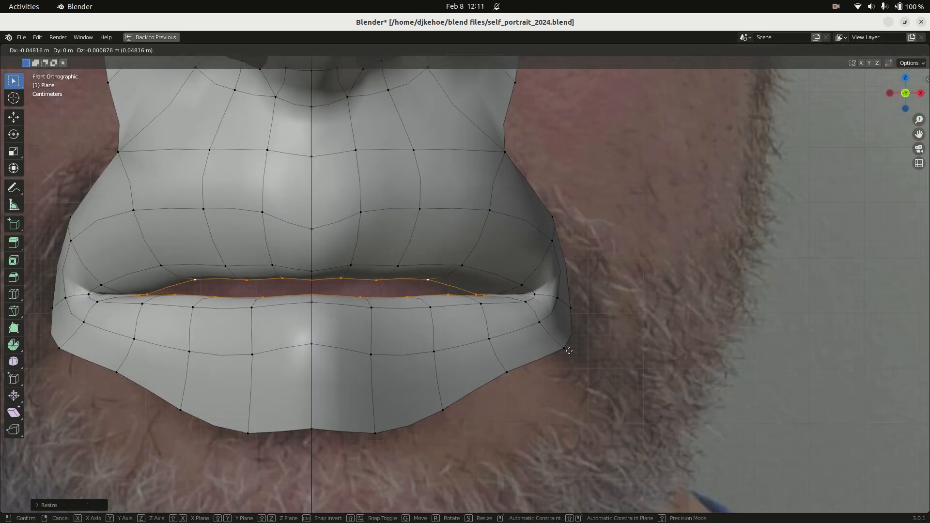
left_click(565, 351)
Move the extruded mouth loop back in side view and flatten it along Z to a scale of about 0.14
key("KP_3")
key("g")
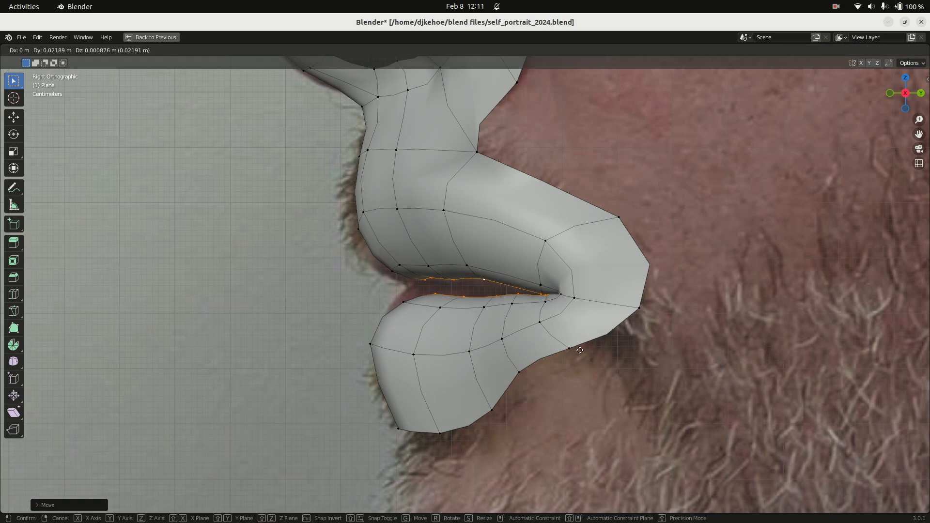
left_click(595, 352)
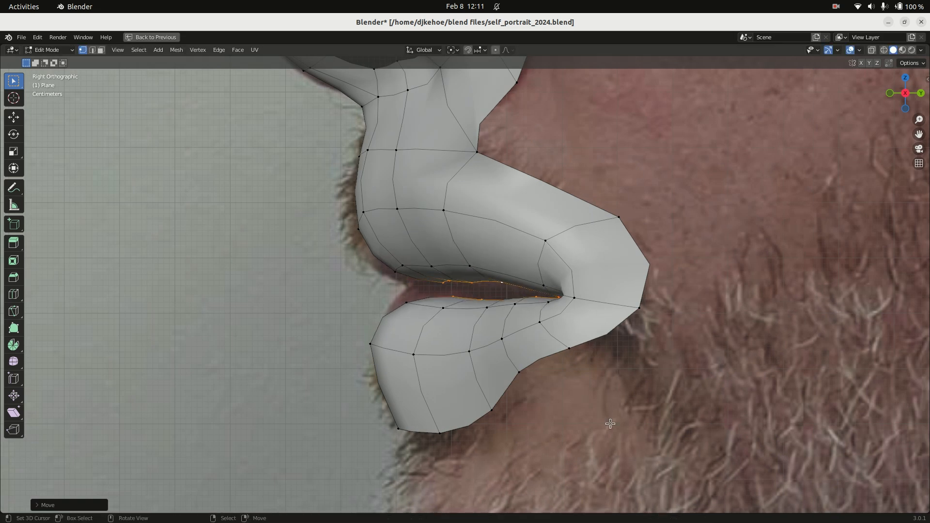
key("s")
key("z")
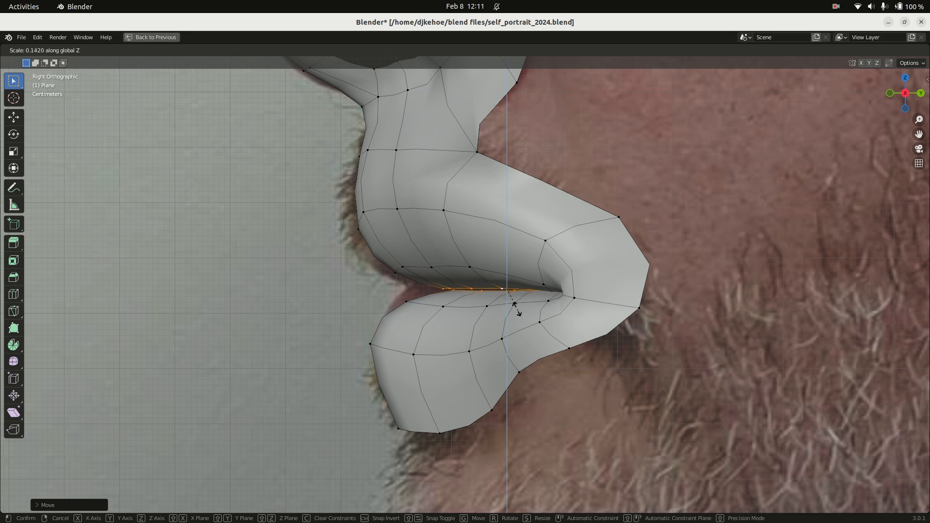
left_click(516, 309)
Examine the lips and the whole face mesh against both reference photos from the front and from angled views
middle_click_drag(516, 309, 535, 269)
key("shift+z")
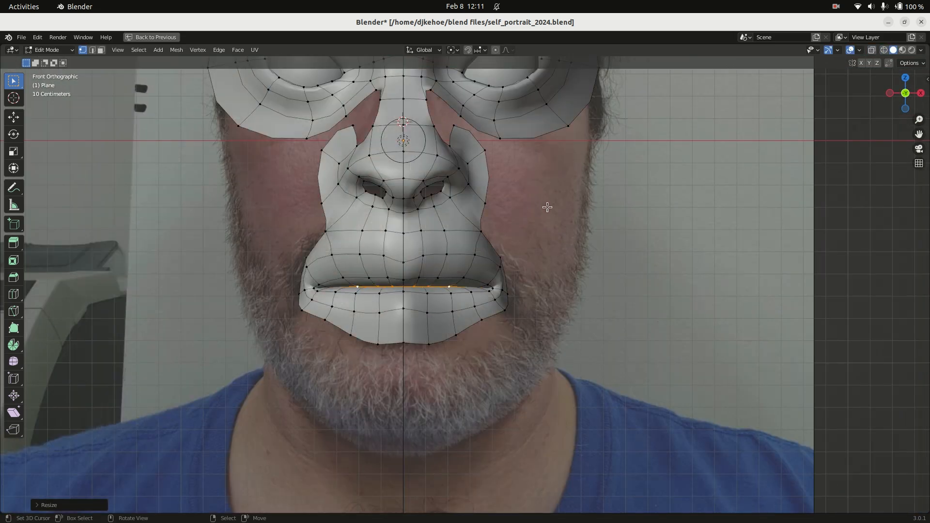
scroll(548, 207, "down", 5)
mouse_move(575, 212)
middle_mouse_down()
mouse_move(438, 219)
mouse_move(548, 245)
mouse_move(496, 266)
mouse_move(485, 312)
middle_mouse_up()
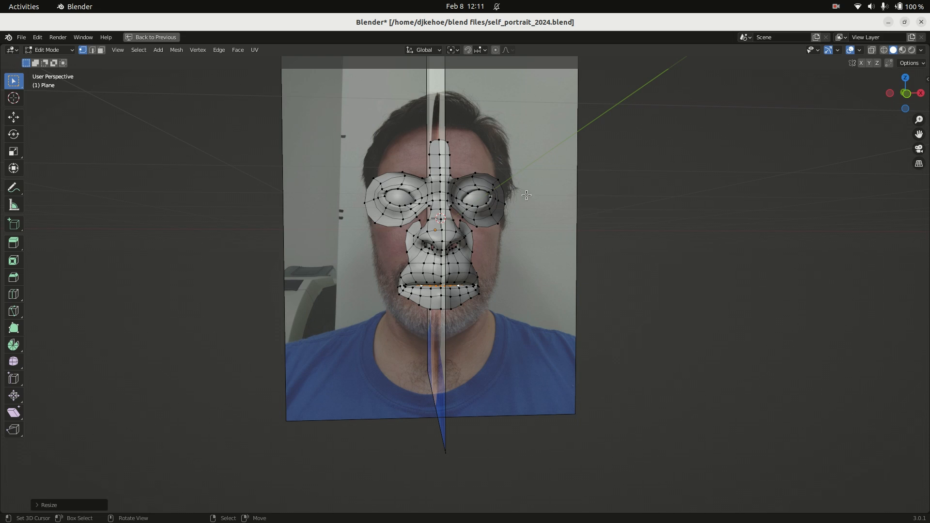
middle_click_drag(519, 239, 417, 279)
key("g")
left_click(637, 245)
key("ctrl+z")
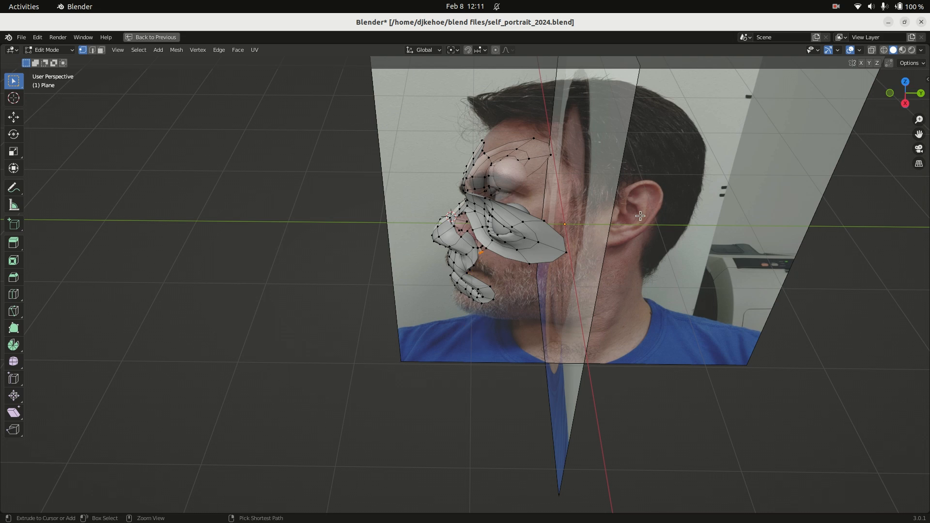
middle_click_drag(593, 291, 638, 232)
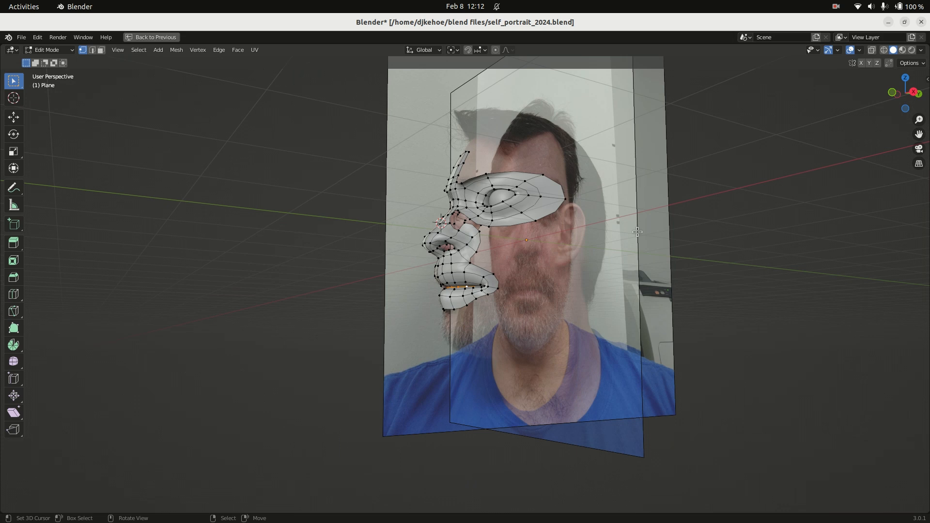
left_click(835, 7)
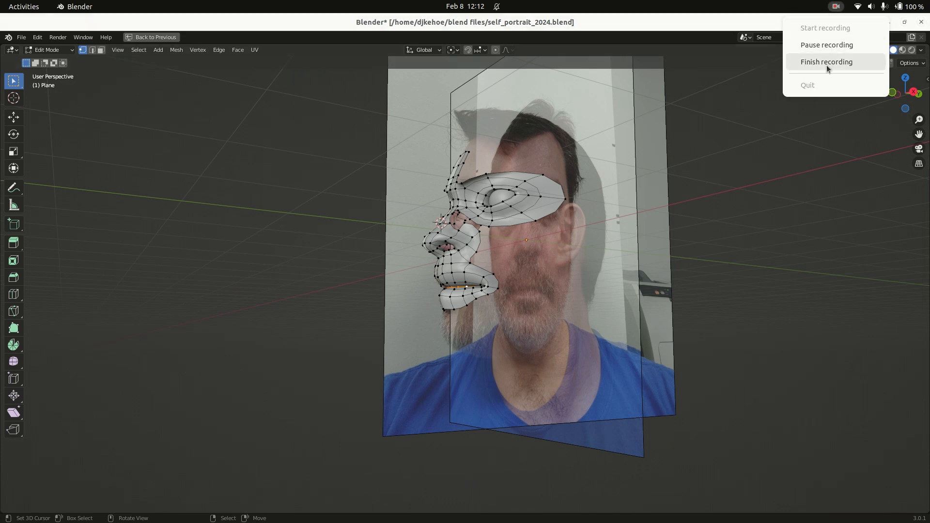